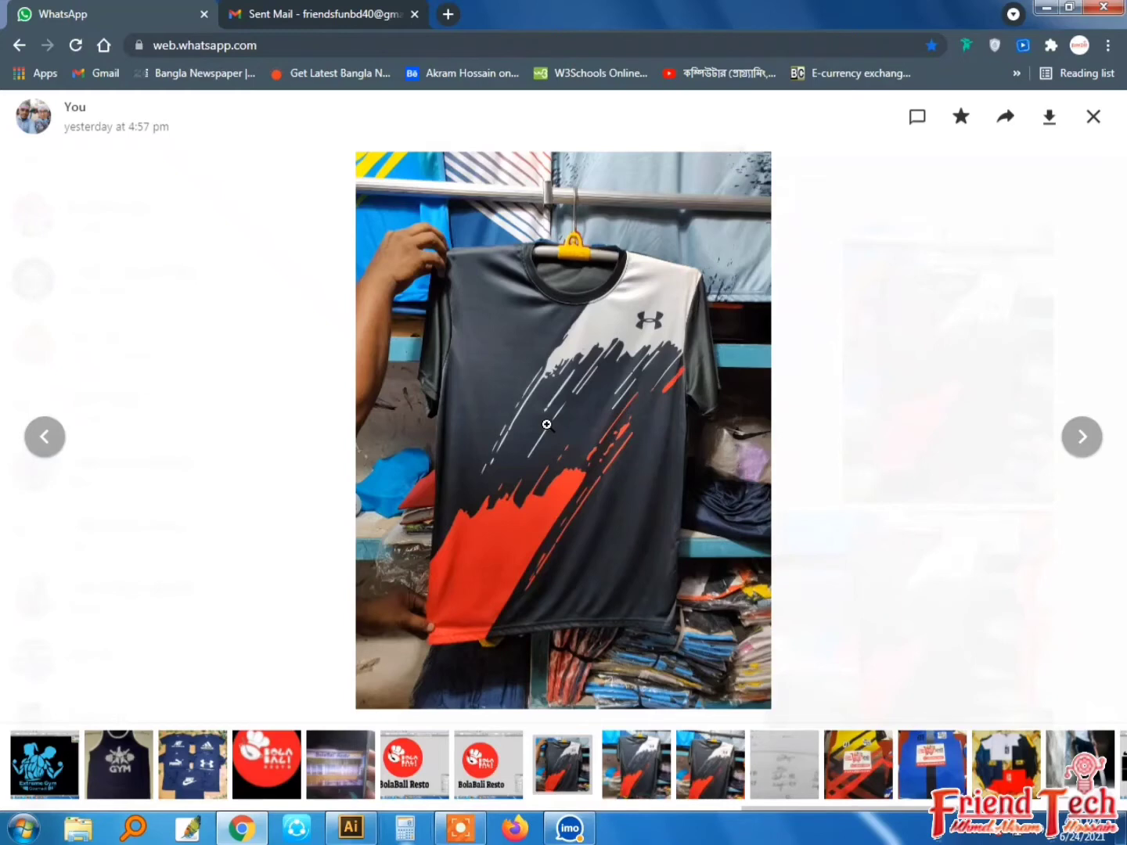
Copy the jersey photo from the chat's image viewer and switch to Illustrator
right_click(518, 471)
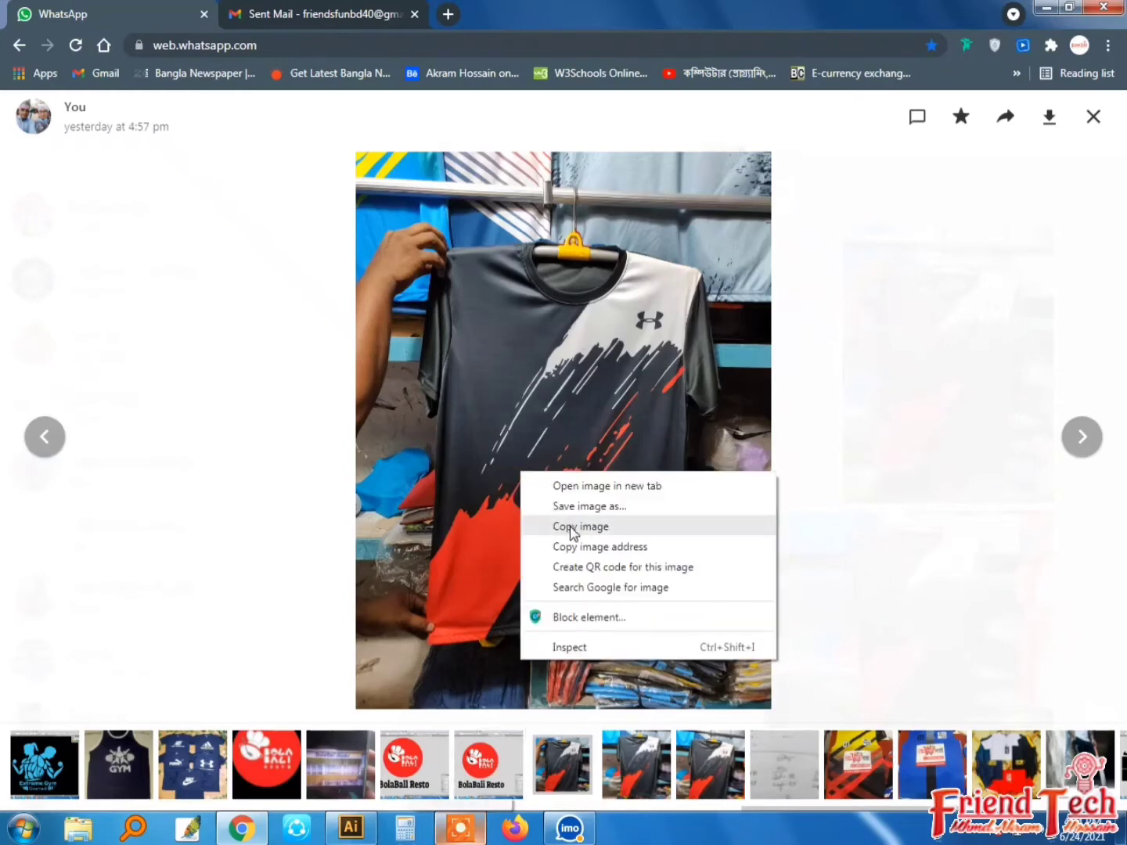
click(569, 525)
click(351, 827)
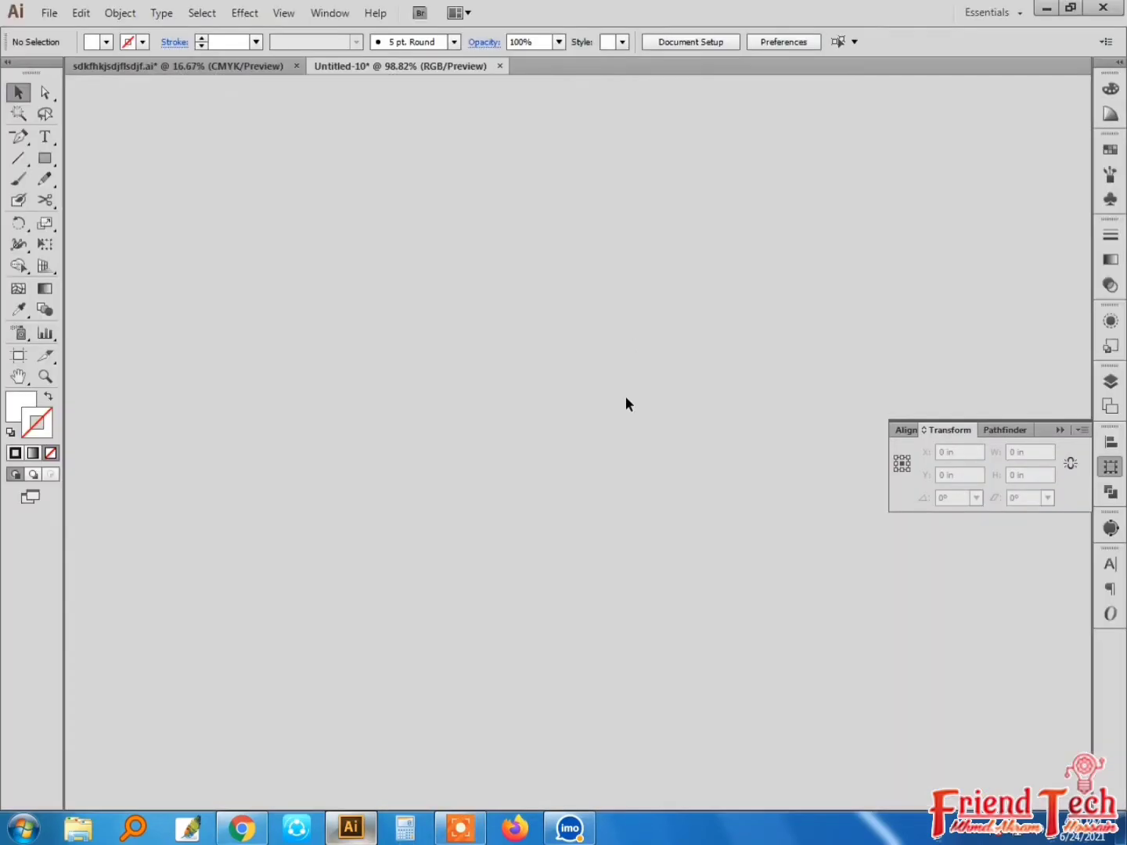
Paste the copied jersey photo into the Untitled-10 document and place it beside the artboard
key(ctrl+minus)
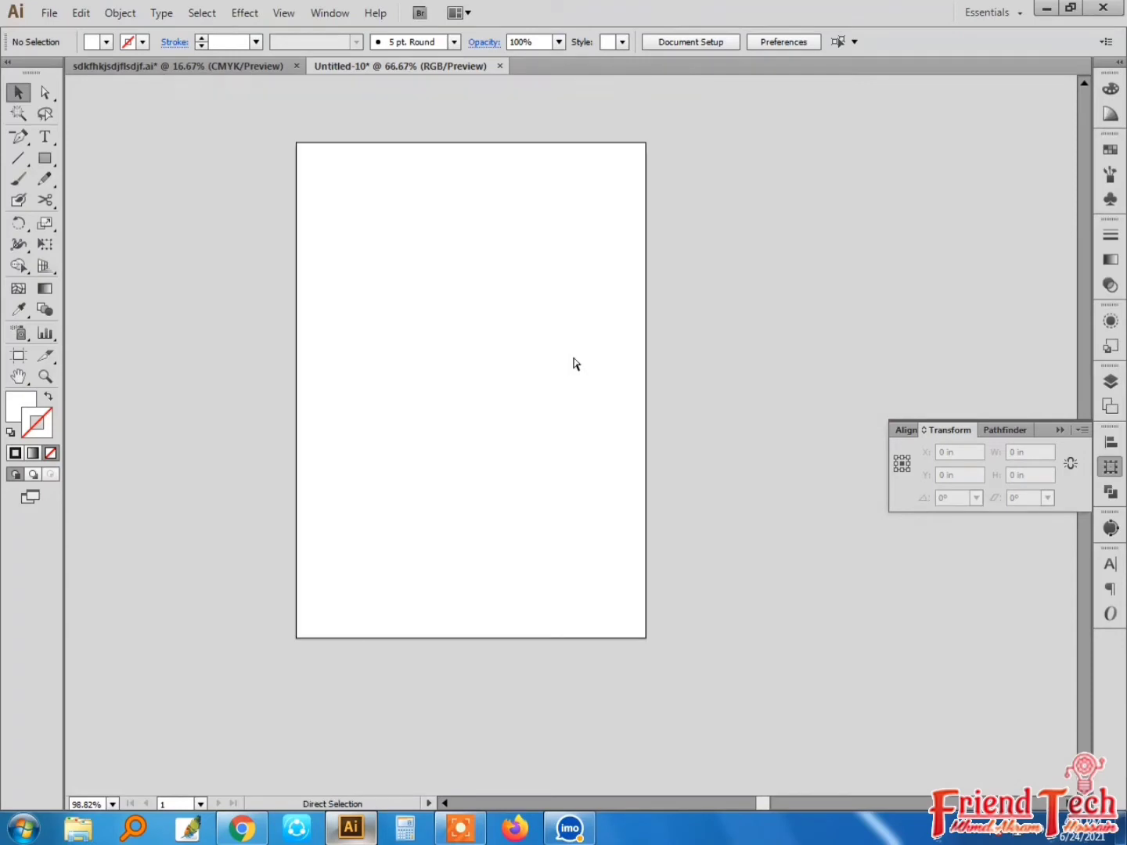
key(ctrl+minus)
key(p)
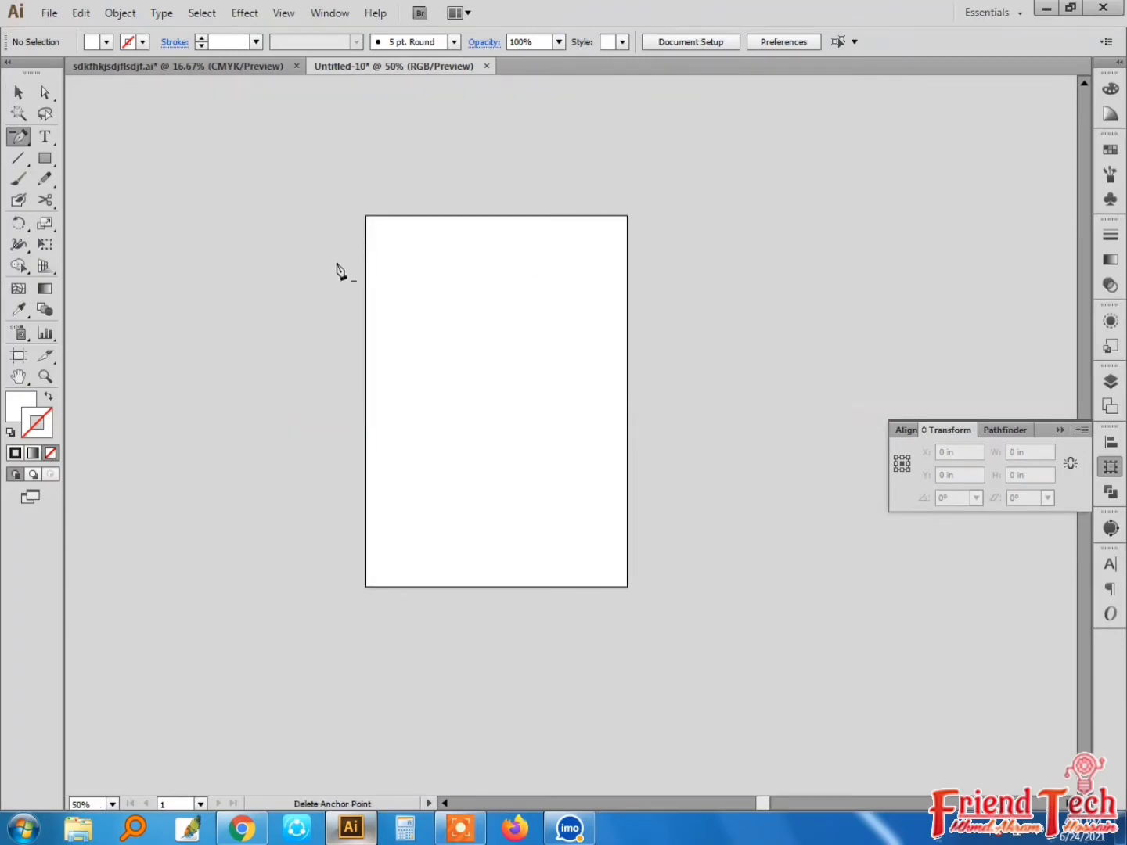
click(20, 93)
click(49, 12)
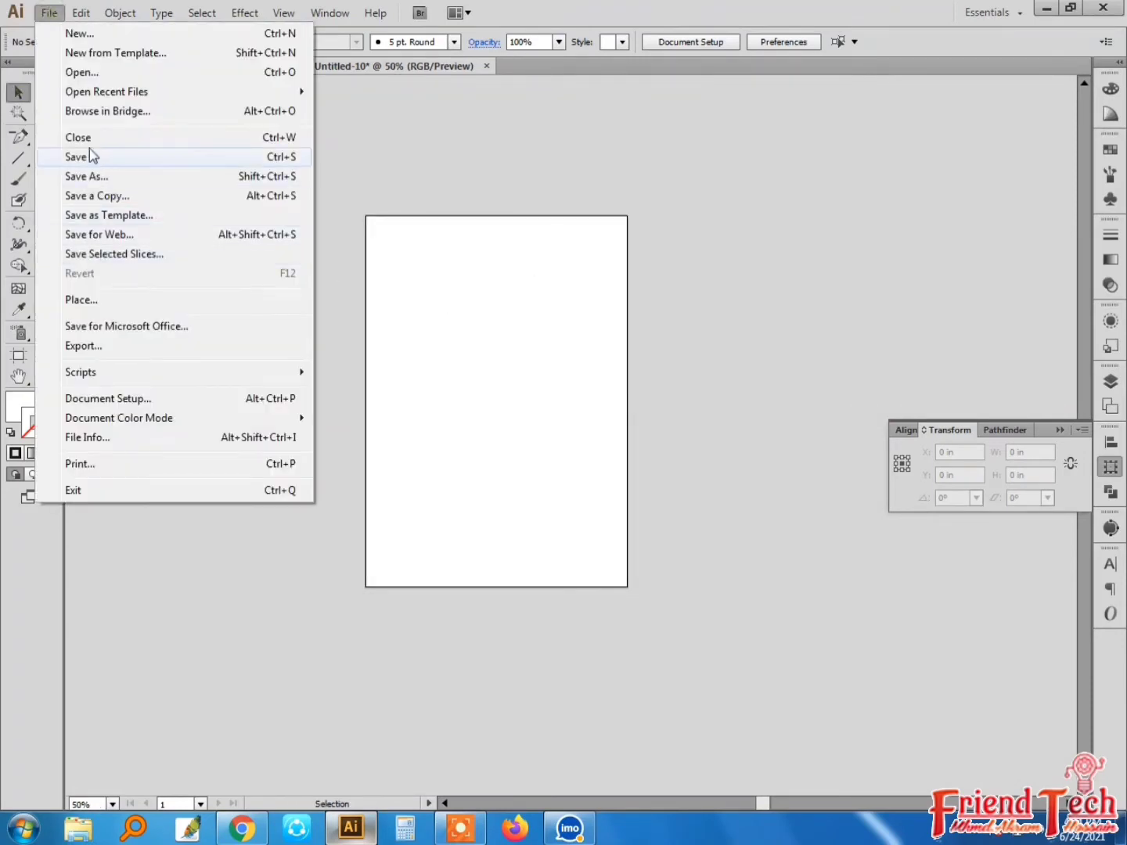
mouse_move(84, 14)
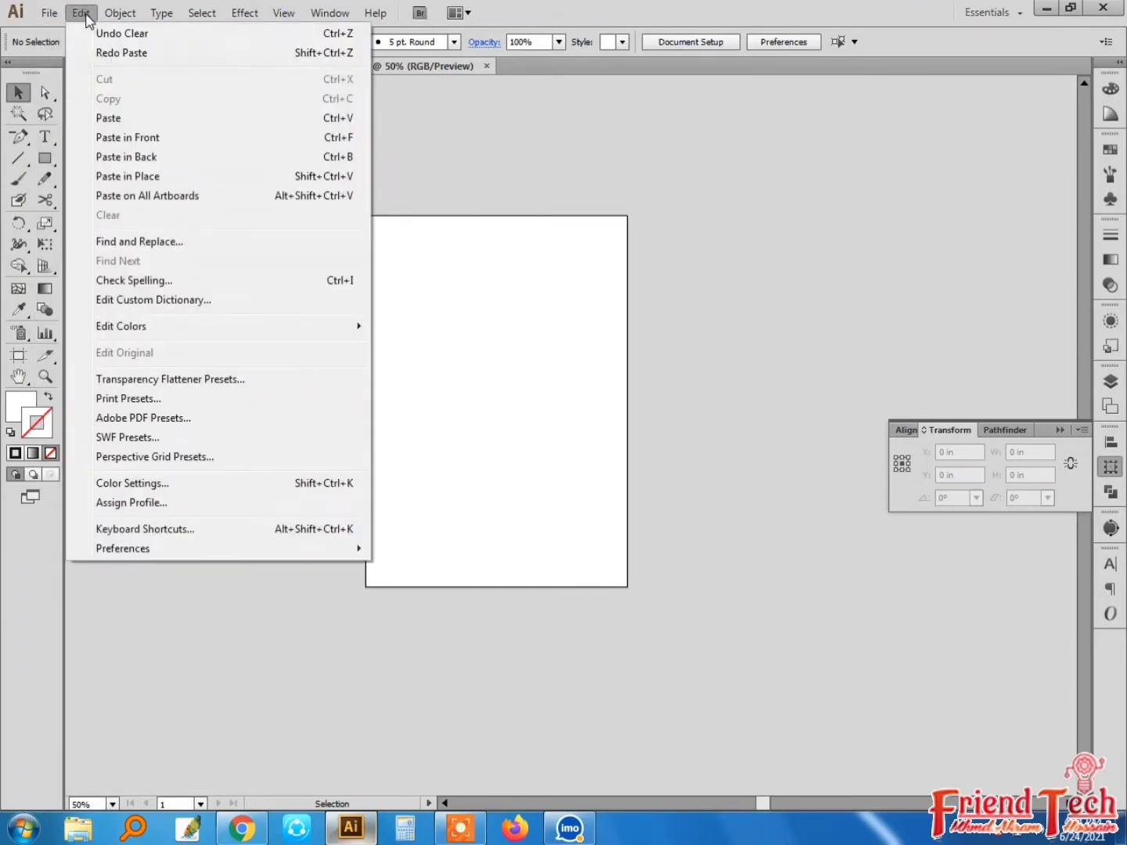
click(138, 119)
drag(532, 351, 784, 304)
key(space)
drag(574, 293, 220, 290)
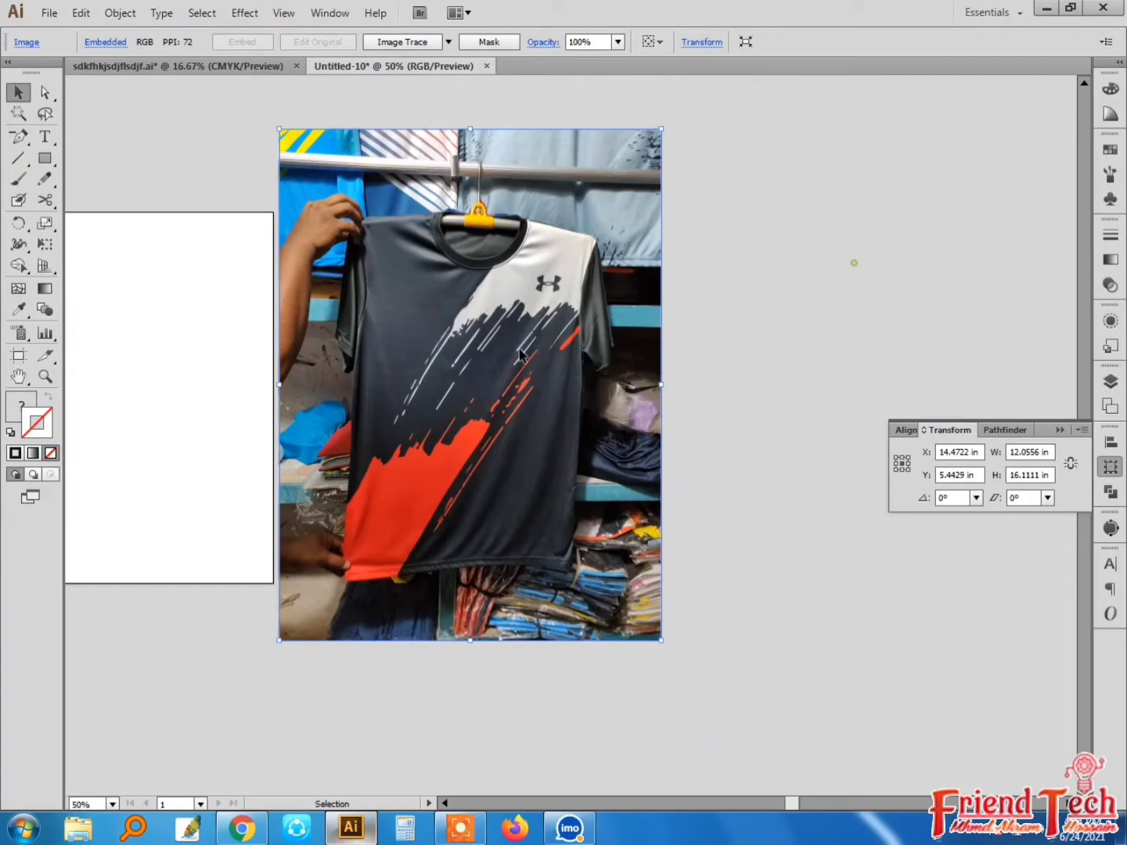
Start a Pen path above the jersey's white shoulder and run its first segment down the white area's diagonal edge
key(ctrl+shift+a)
key(space)
drag(456, 347, 483, 342)
key(z)
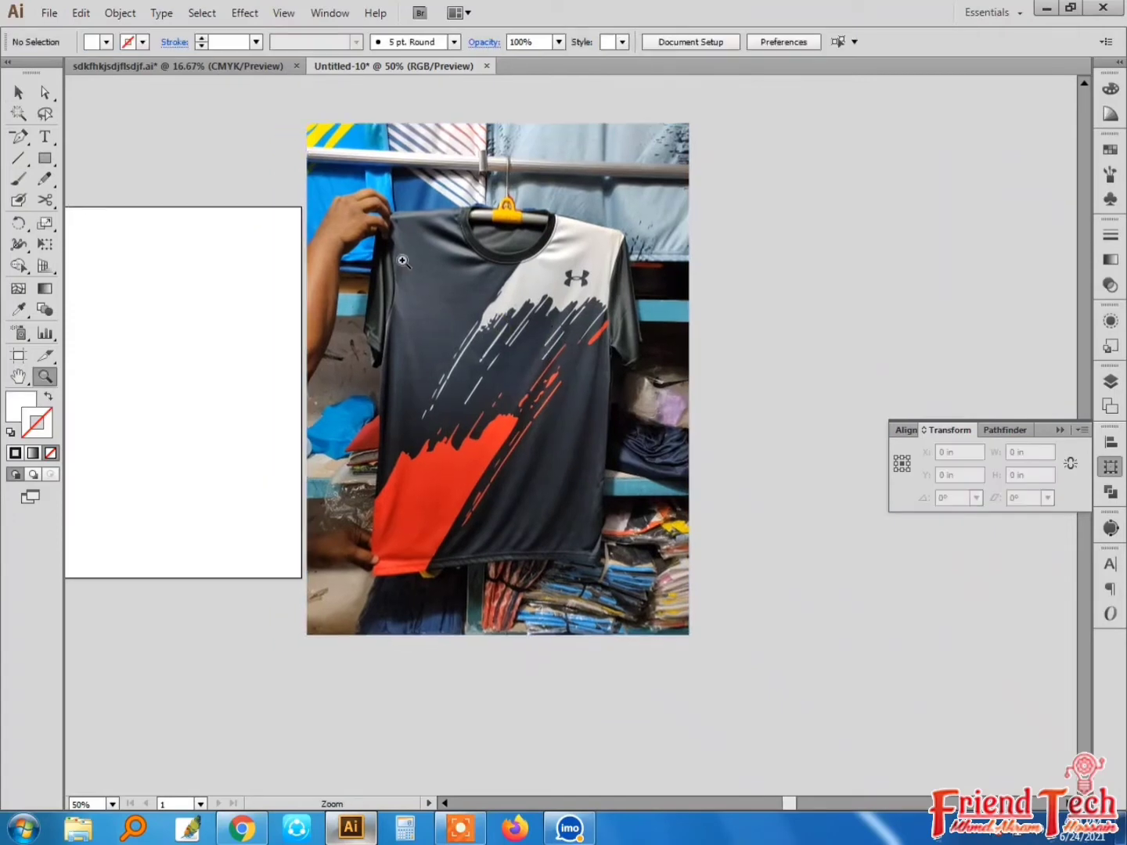
drag(365, 229, 707, 608)
drag(462, 147, 812, 549)
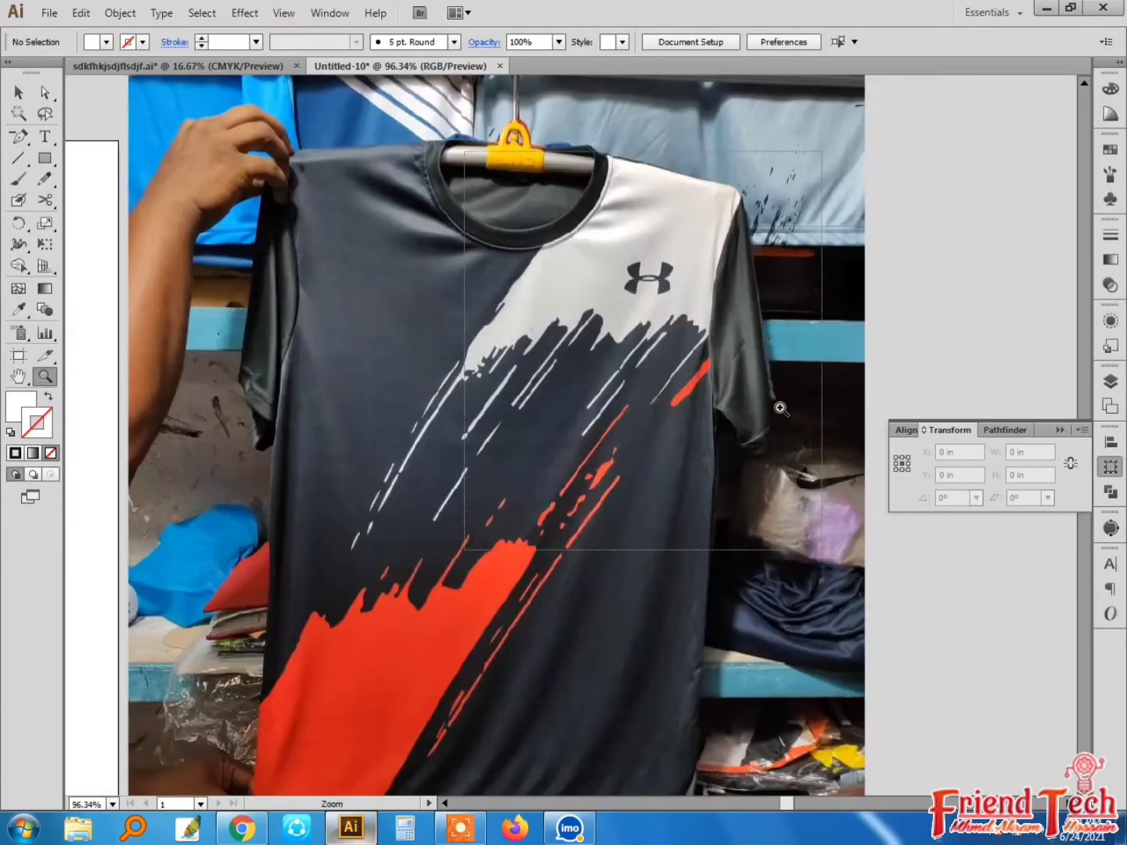
key(space)
drag(793, 426, 849, 517)
key(p)
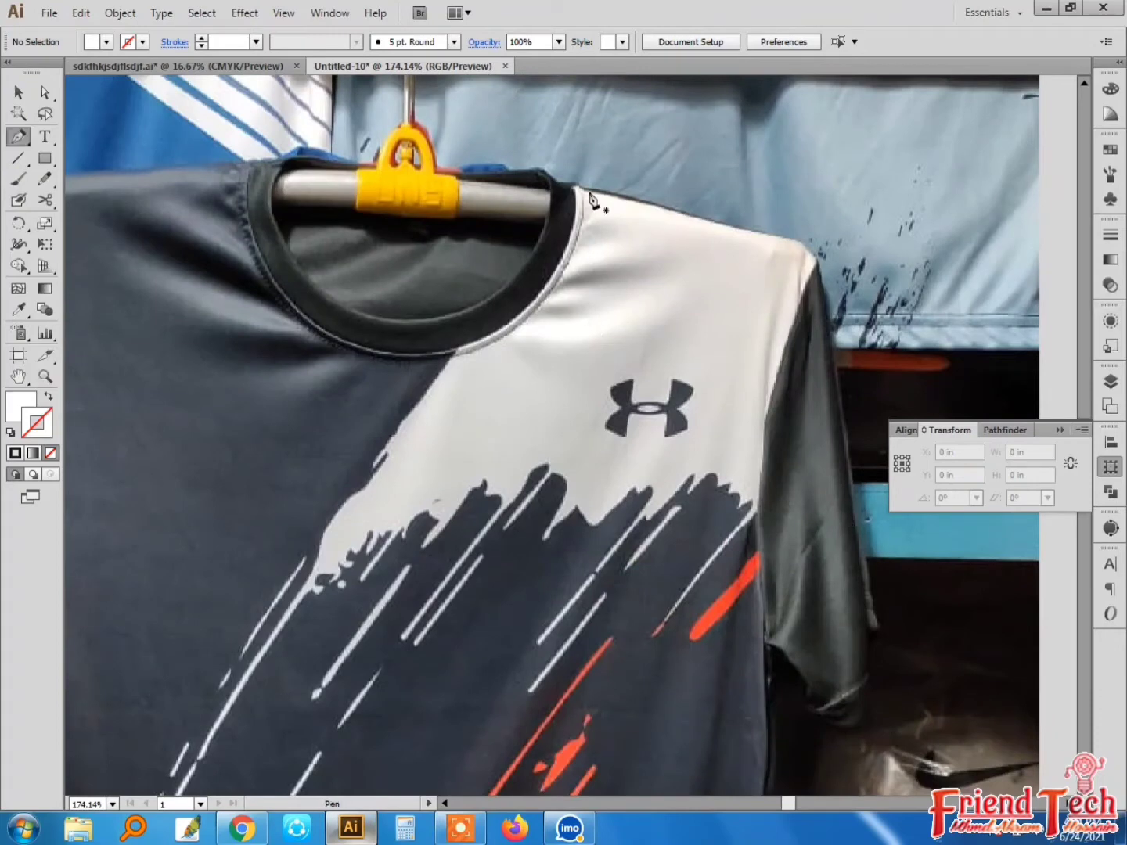
click(611, 146)
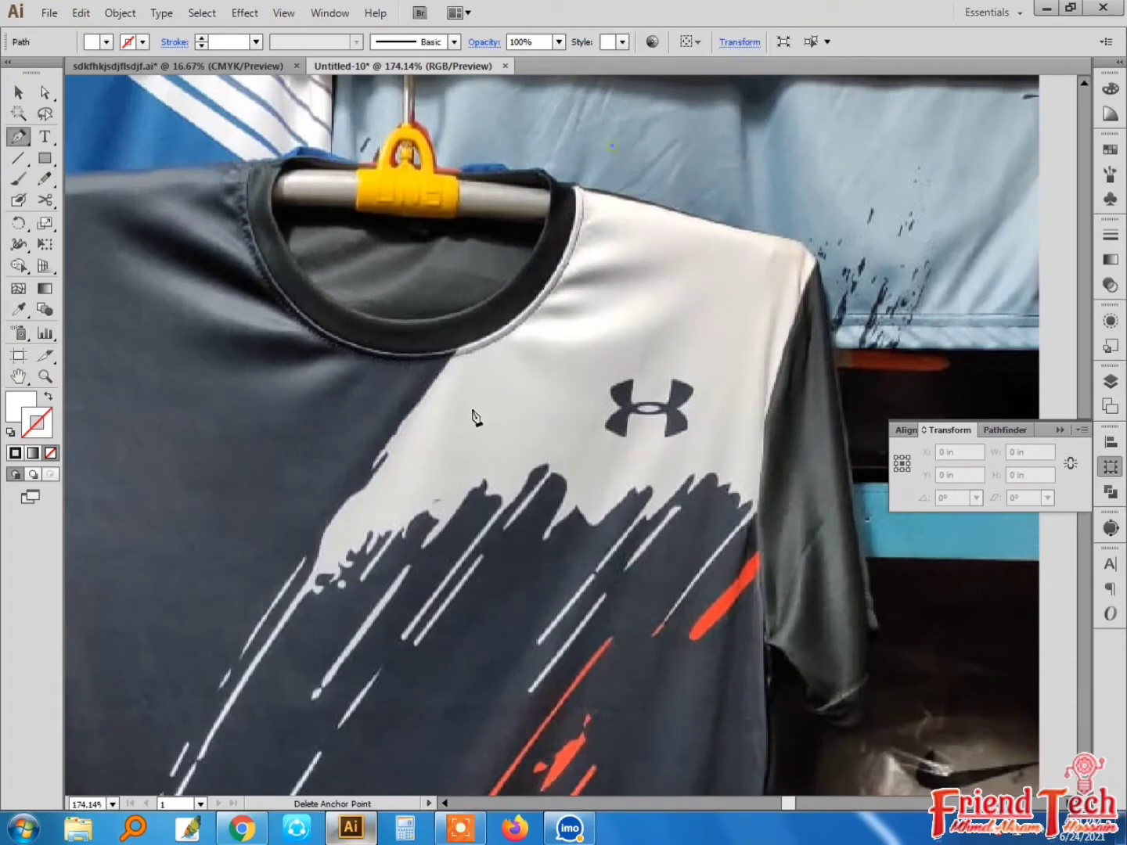
click(374, 464)
Give the new path no fill and a black 000000 stroke
key(z)
drag(344, 420, 496, 557)
key(space)
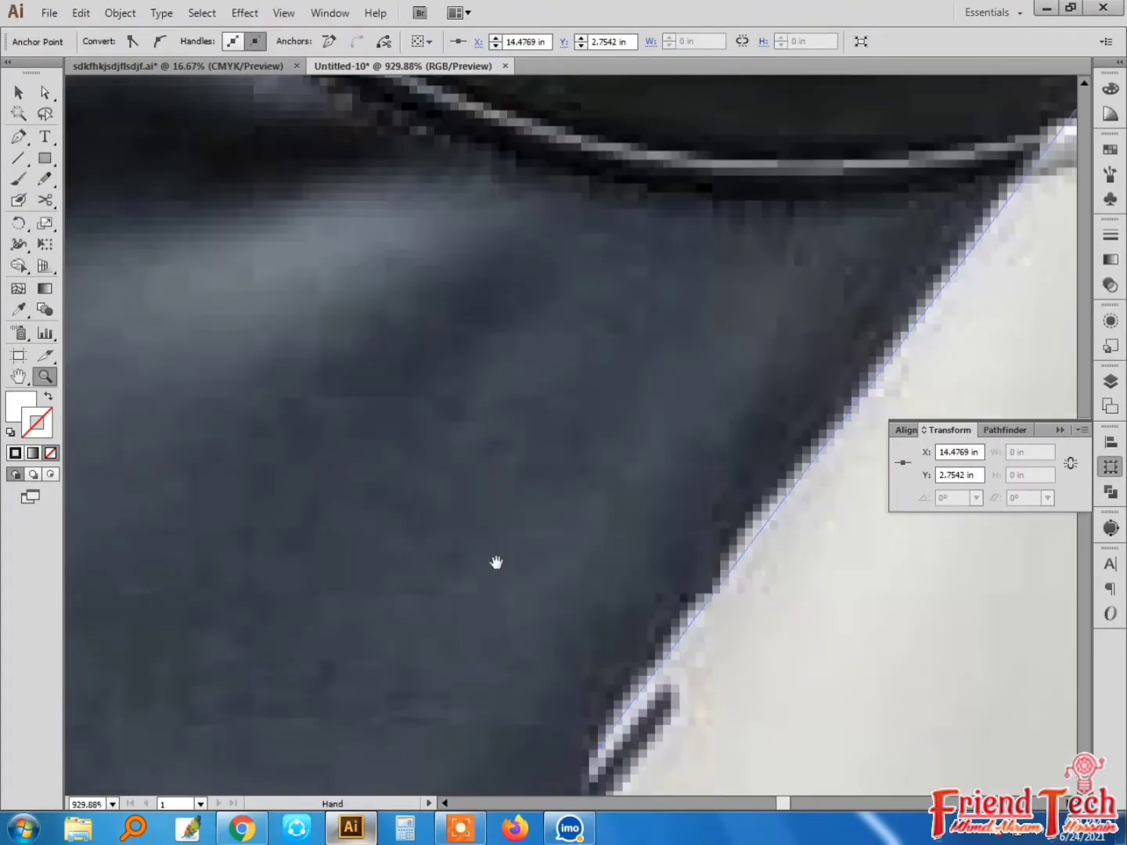
scroll(592, 438, down, 3)
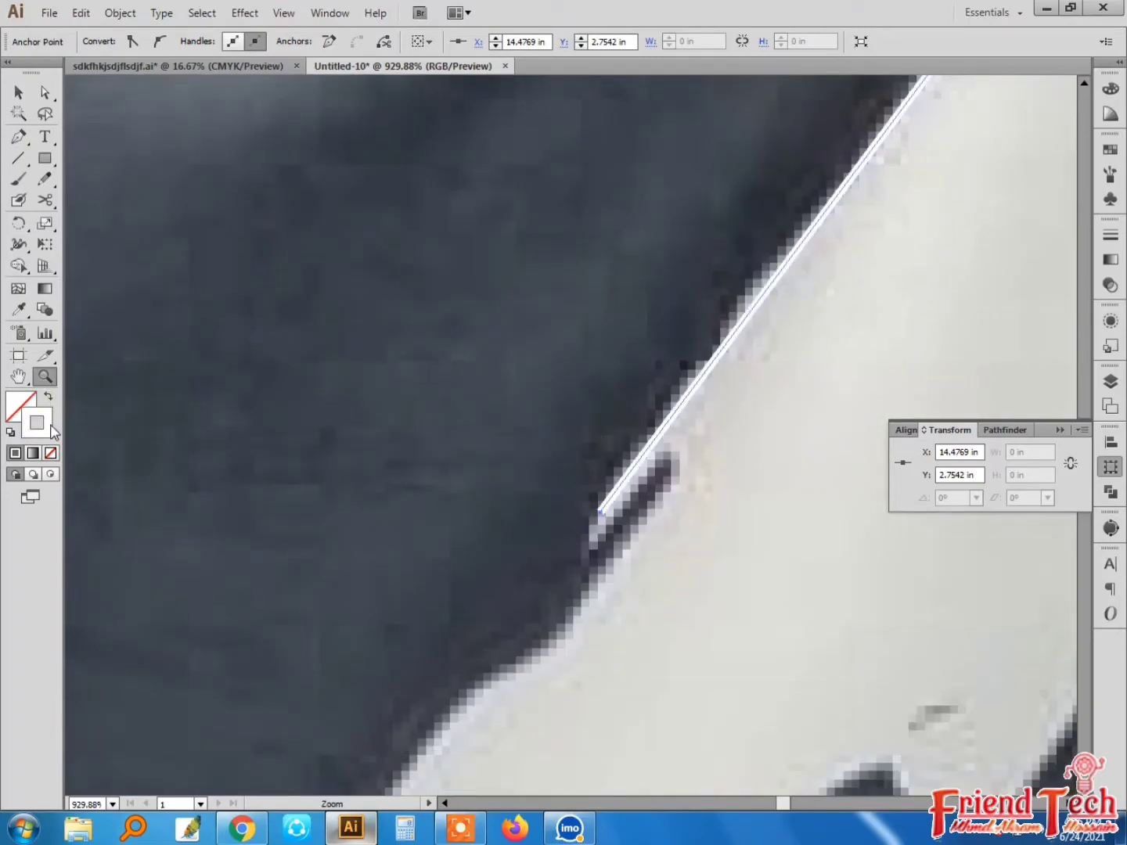
click(1109, 89)
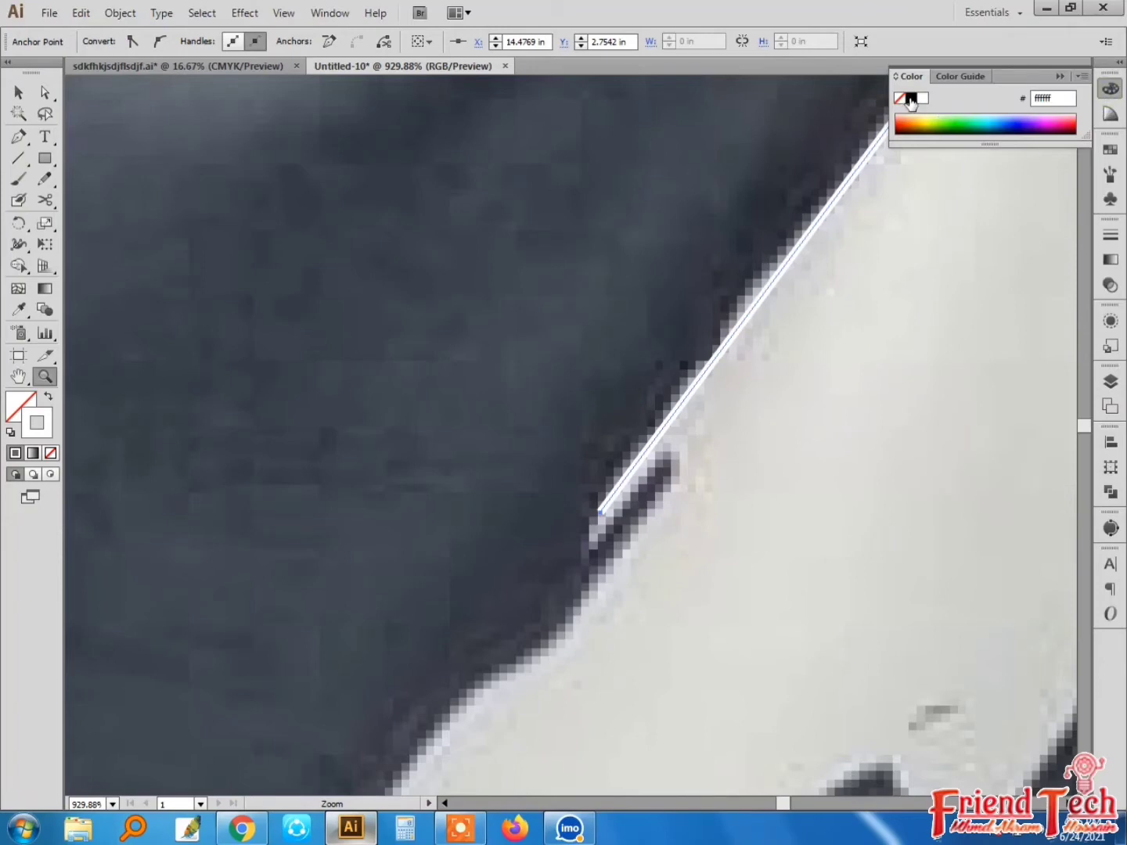
click(910, 99)
Extend the path around the small sliver notch on the white area's diagonal edge
key(p)
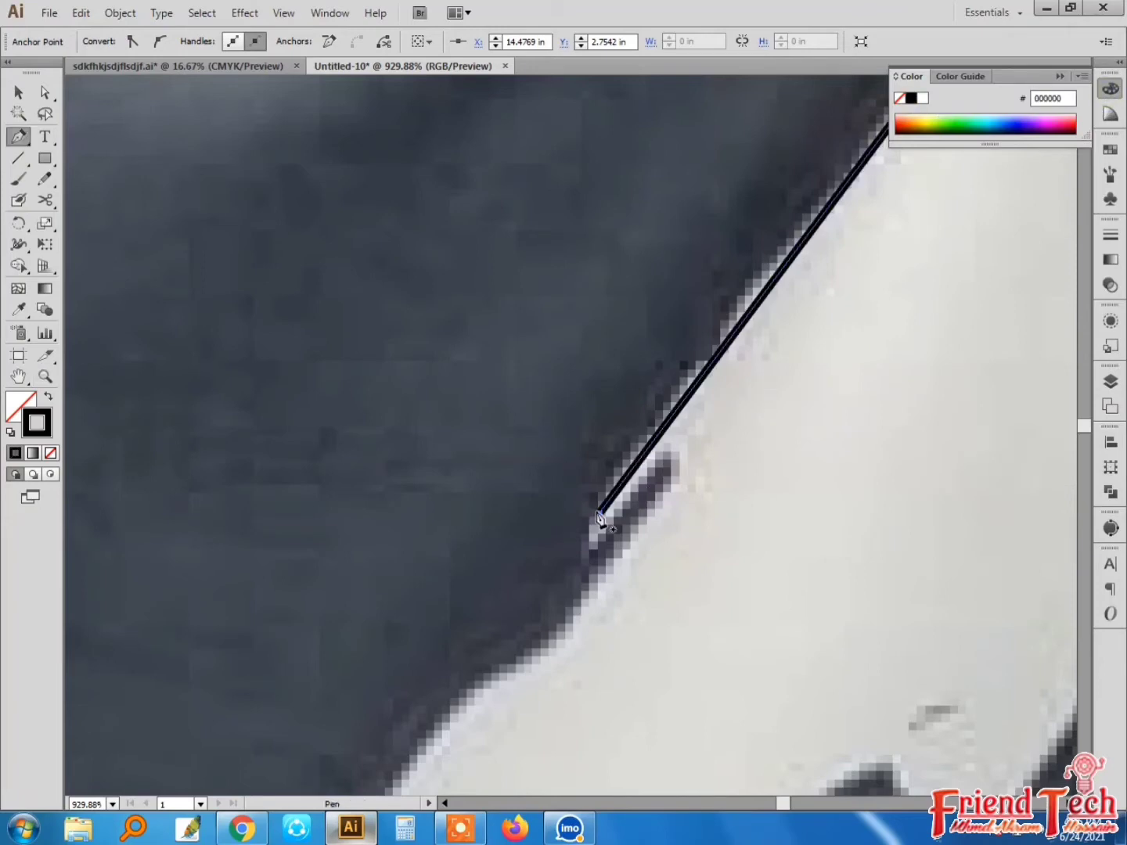
click(592, 541)
click(670, 459)
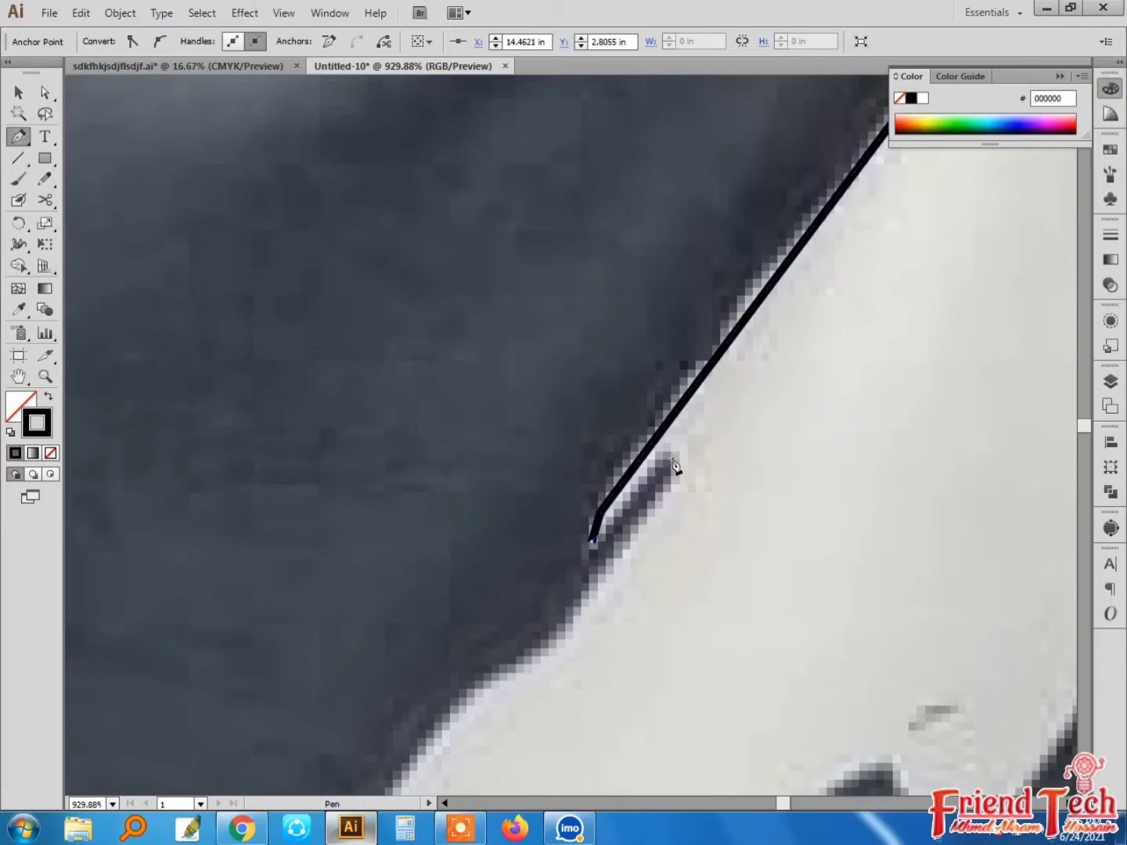
click(546, 649)
Trace the curved left edge of the white area down to the top of the long thin streak
key(space)
drag(562, 609, 802, 264)
click(557, 583)
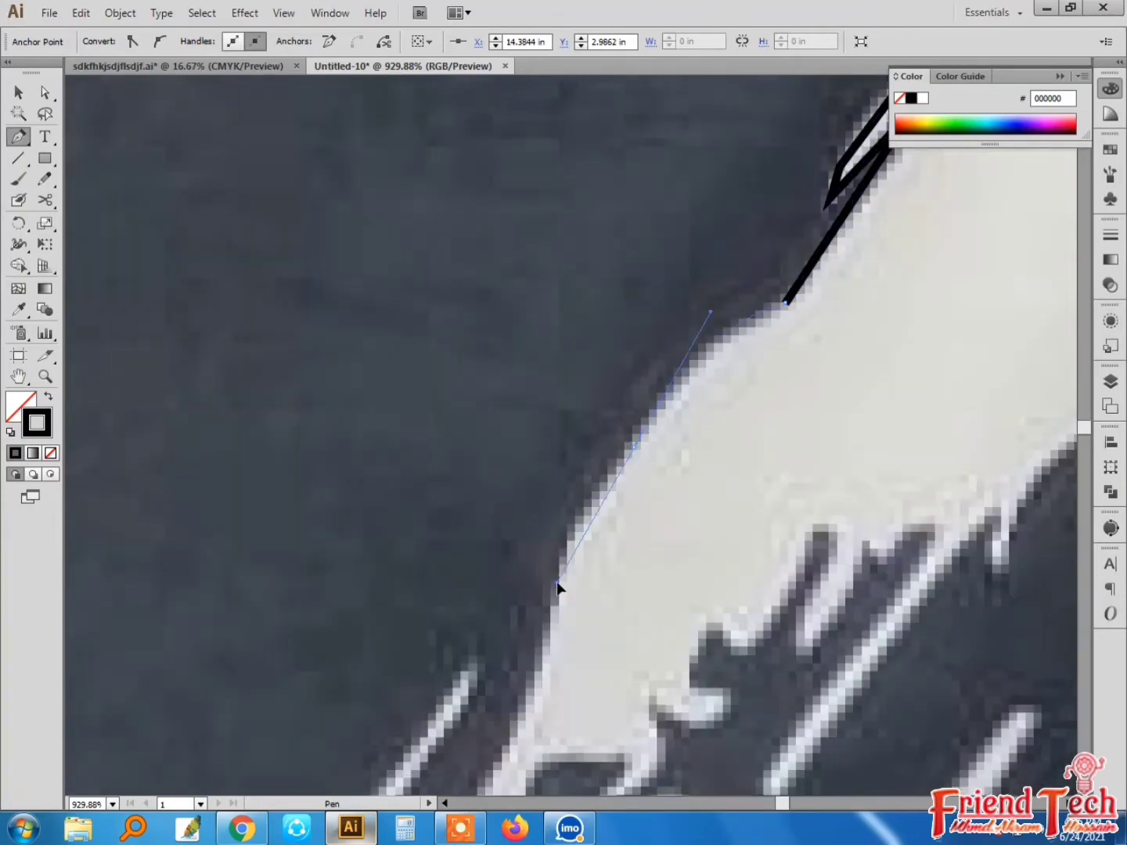
drag(561, 578, 646, 272)
click(634, 447)
key(space)
drag(621, 350, 621, 459)
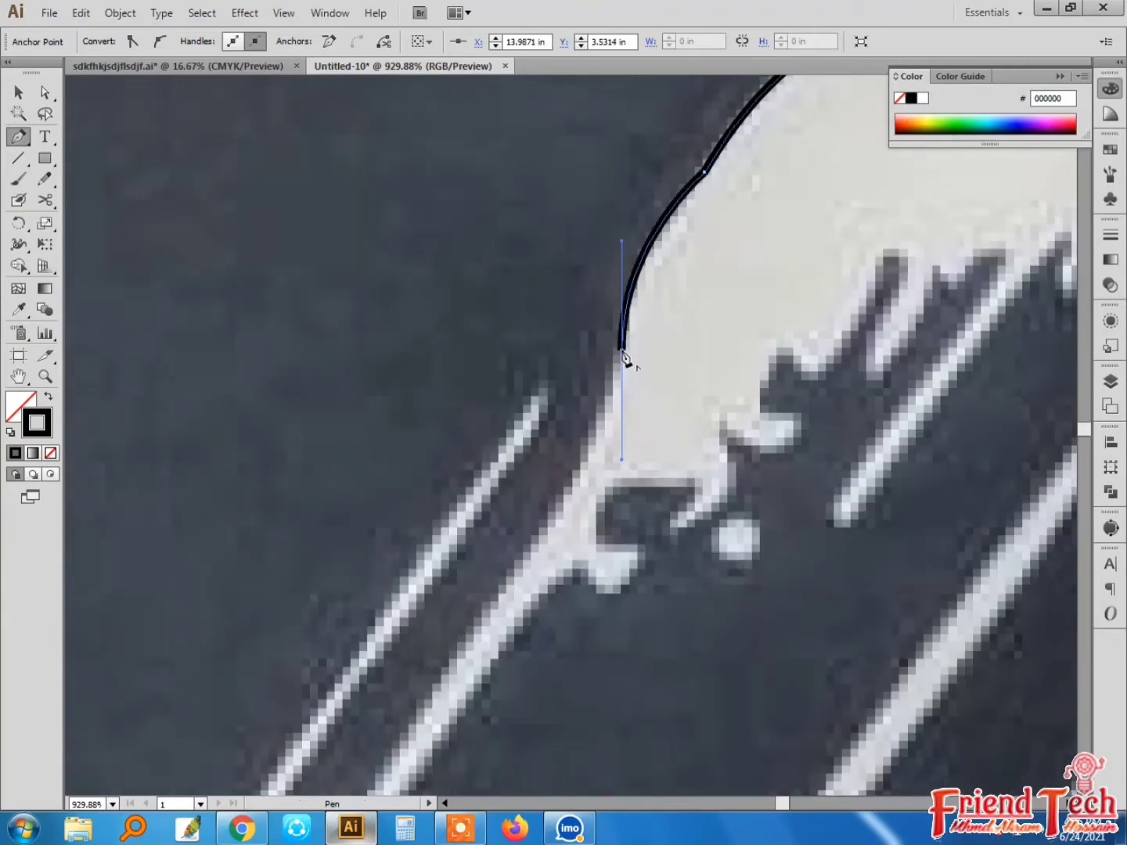
click(623, 351)
key(space)
drag(622, 382, 707, 248)
drag(591, 434, 578, 445)
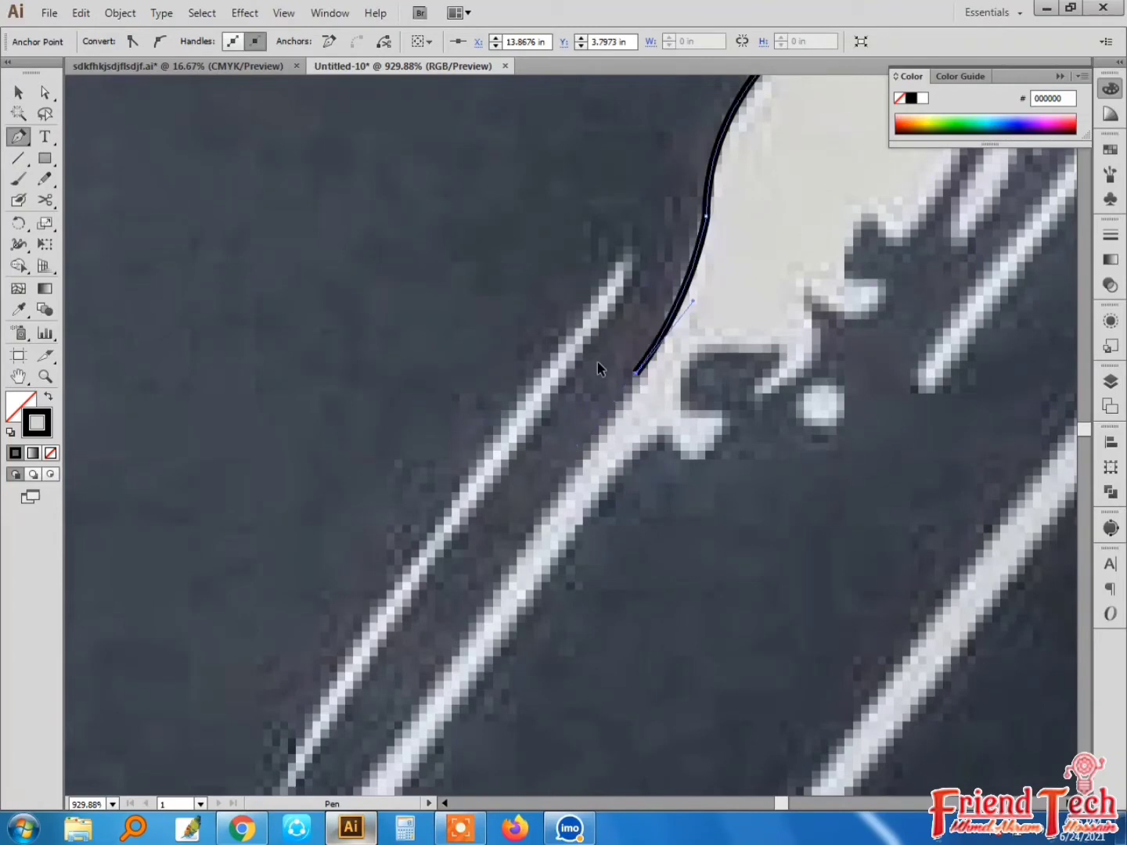
Trace down one side of the long thin white streak and back up the other to its base
scroll(597, 362, down, 1)
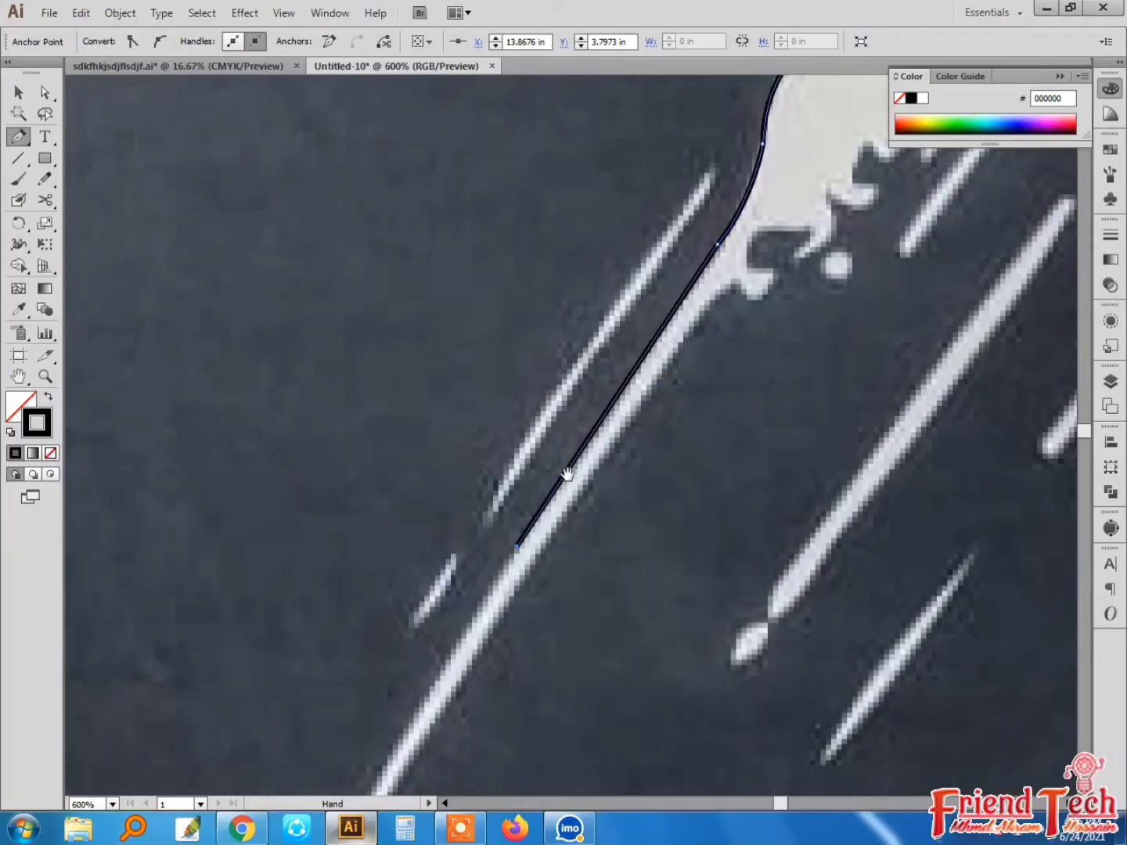
click(526, 474)
drag(501, 531, 546, 468)
click(672, 258)
key(space)
drag(756, 204, 576, 485)
click(651, 306)
key(space)
drag(657, 360, 586, 498)
click(642, 366)
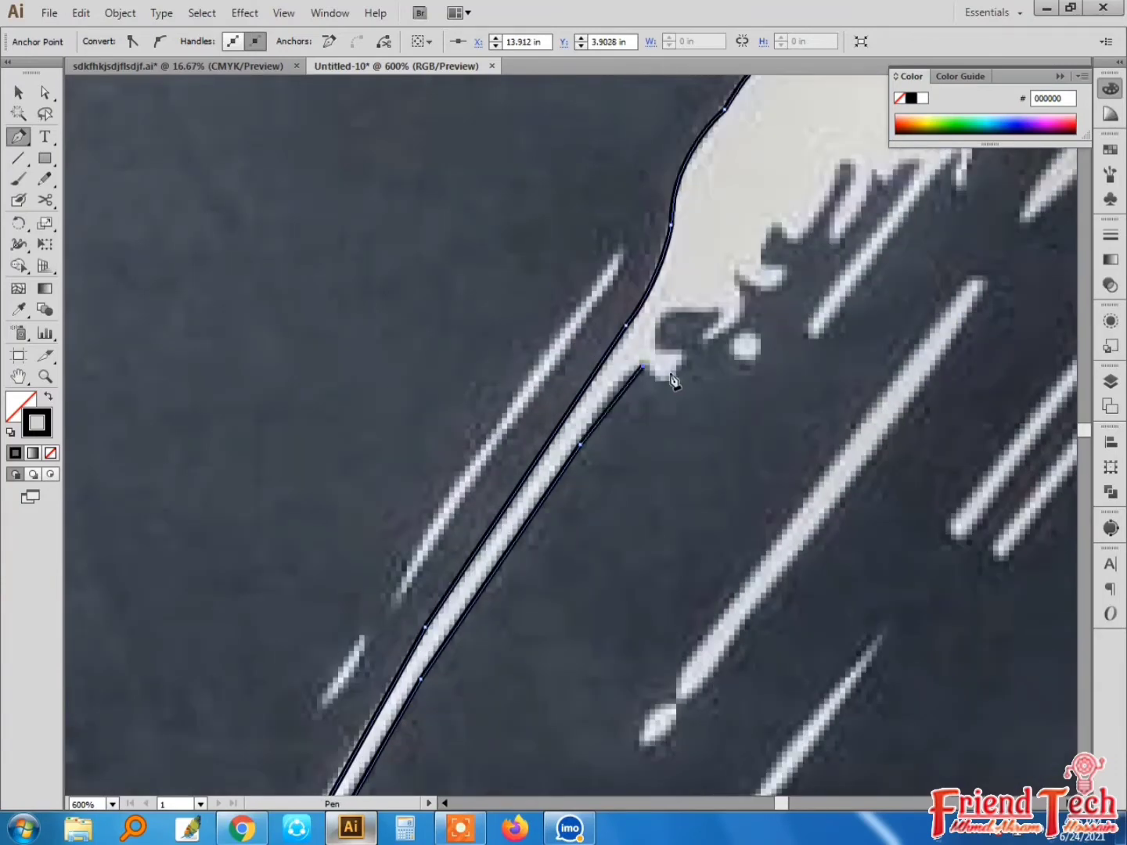
Trace the hooked paint splash and rounded dark pocket beside the streak's base
click(682, 356)
drag(658, 315, 708, 362)
click(658, 315)
click(720, 315)
click(702, 344)
click(737, 292)
click(734, 274)
Continue the outline around the small drip and up the edge of the next narrow dark notch
key(space)
drag(750, 364, 759, 334)
click(749, 364)
click(741, 313)
click(760, 328)
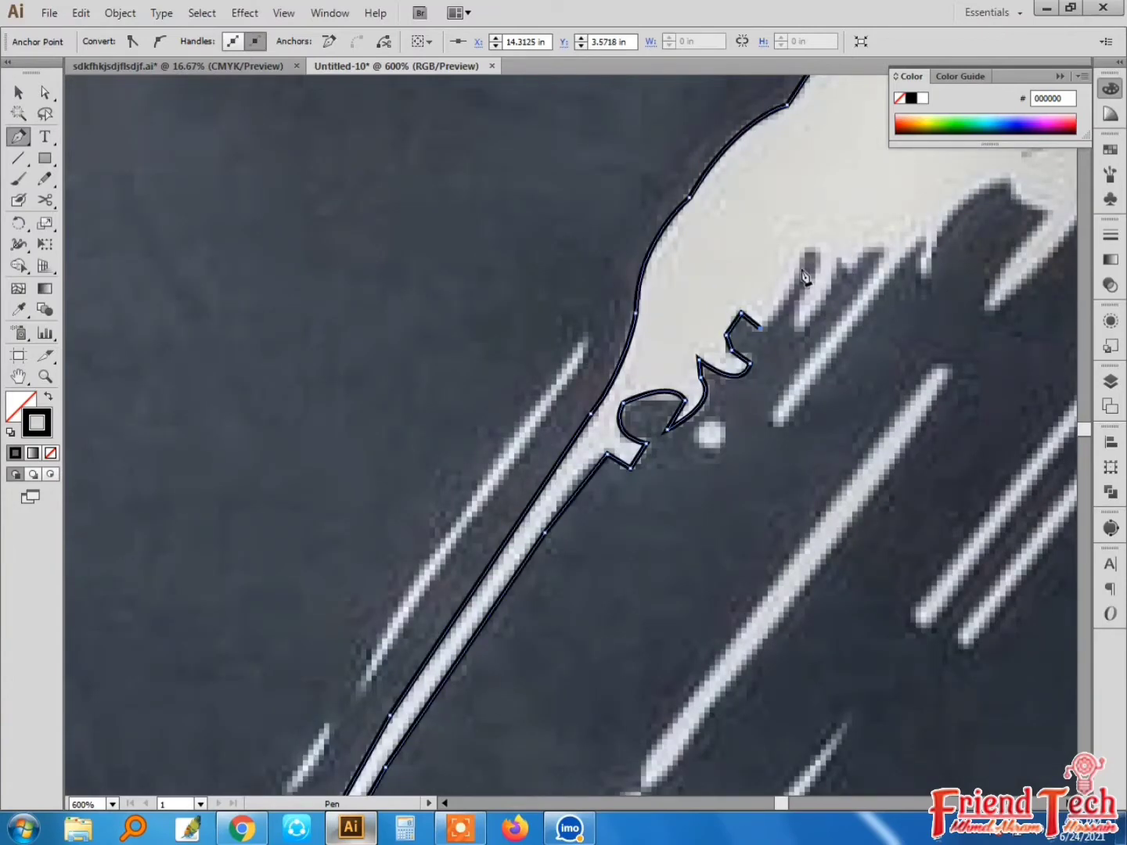
click(801, 269)
key(space)
drag(818, 278, 800, 346)
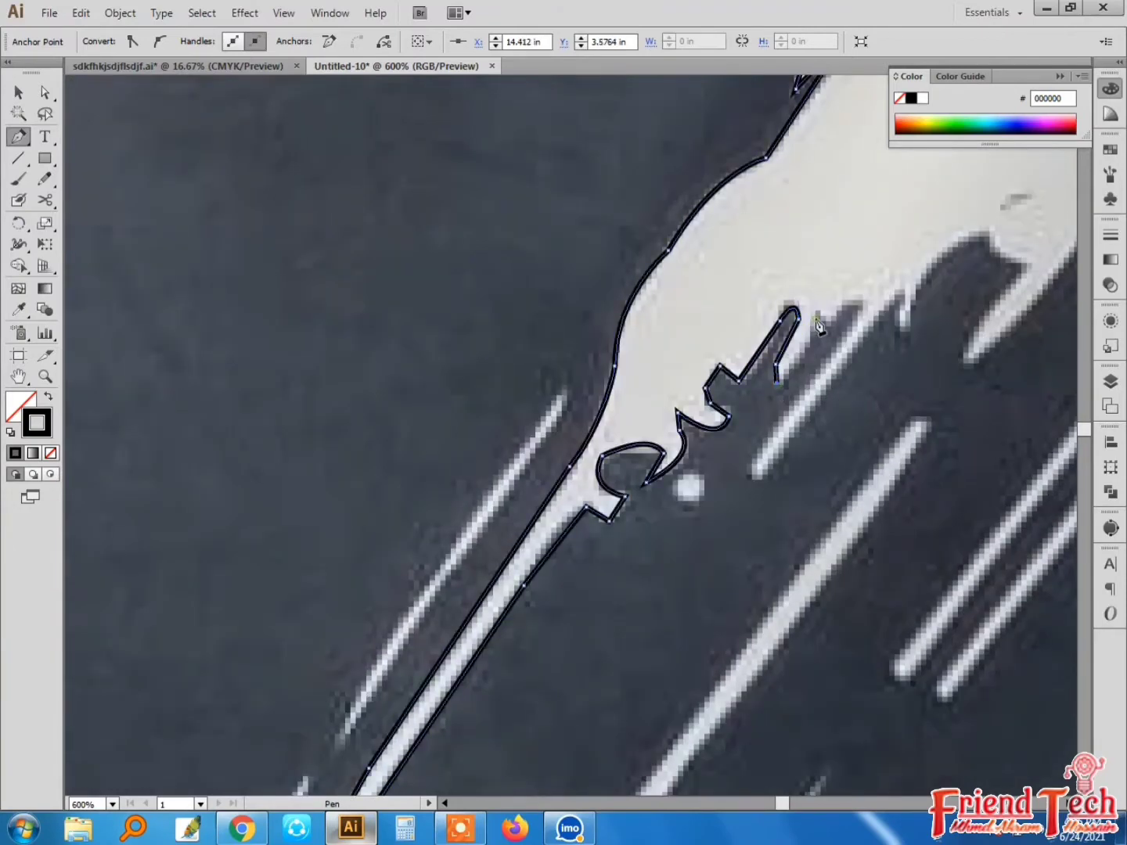
Trace the jagged edge to the next thin white spike and round its lower tip
click(817, 318)
click(825, 324)
click(844, 310)
click(751, 470)
drag(766, 466, 775, 453)
click(766, 465)
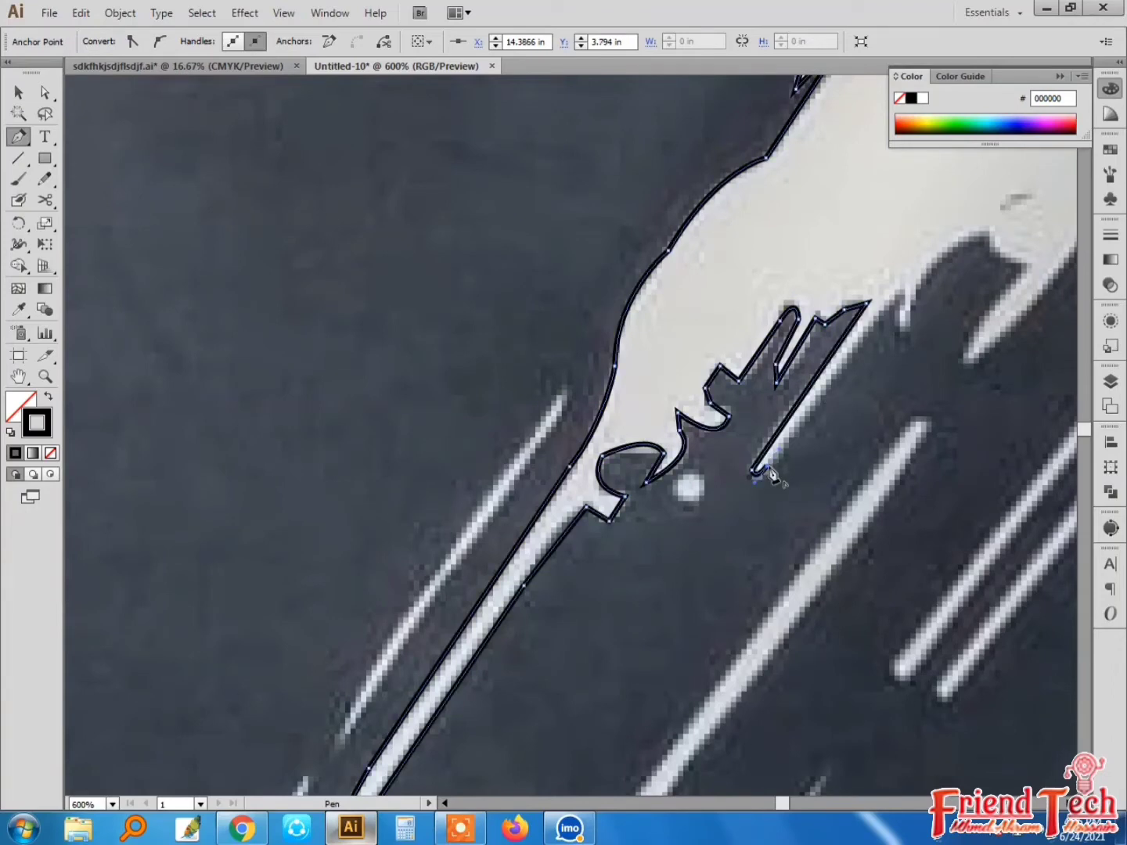
Outline the tiny drip, the dark arch after it and the tip of the broad white spike
key(space)
drag(900, 297, 820, 371)
click(823, 365)
click(820, 403)
drag(906, 311, 872, 370)
click(906, 311)
key(space)
click(836, 368)
drag(778, 463, 789, 478)
click(778, 463)
Trace the spike's far side and the bumpy top of the wide dark stroke to the next long streak
key(space)
drag(863, 404, 737, 510)
drag(764, 443, 836, 423)
click(764, 443)
click(823, 364)
click(847, 360)
click(864, 383)
key(space)
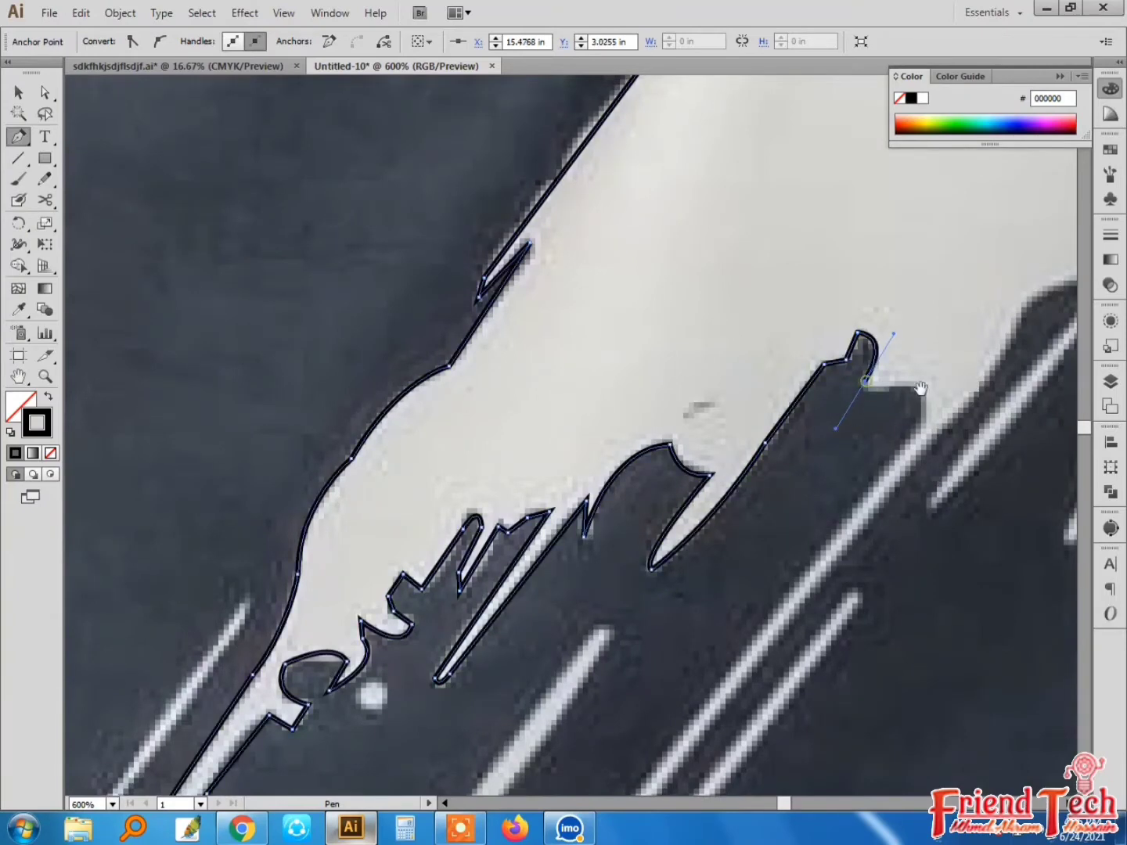
drag(921, 390, 815, 403)
drag(792, 402, 885, 294)
click(792, 402)
click(817, 437)
Trace the long white streak down to its rounded tip and back up along its other side
key(space)
click(572, 685)
key(space)
drag(576, 684, 658, 574)
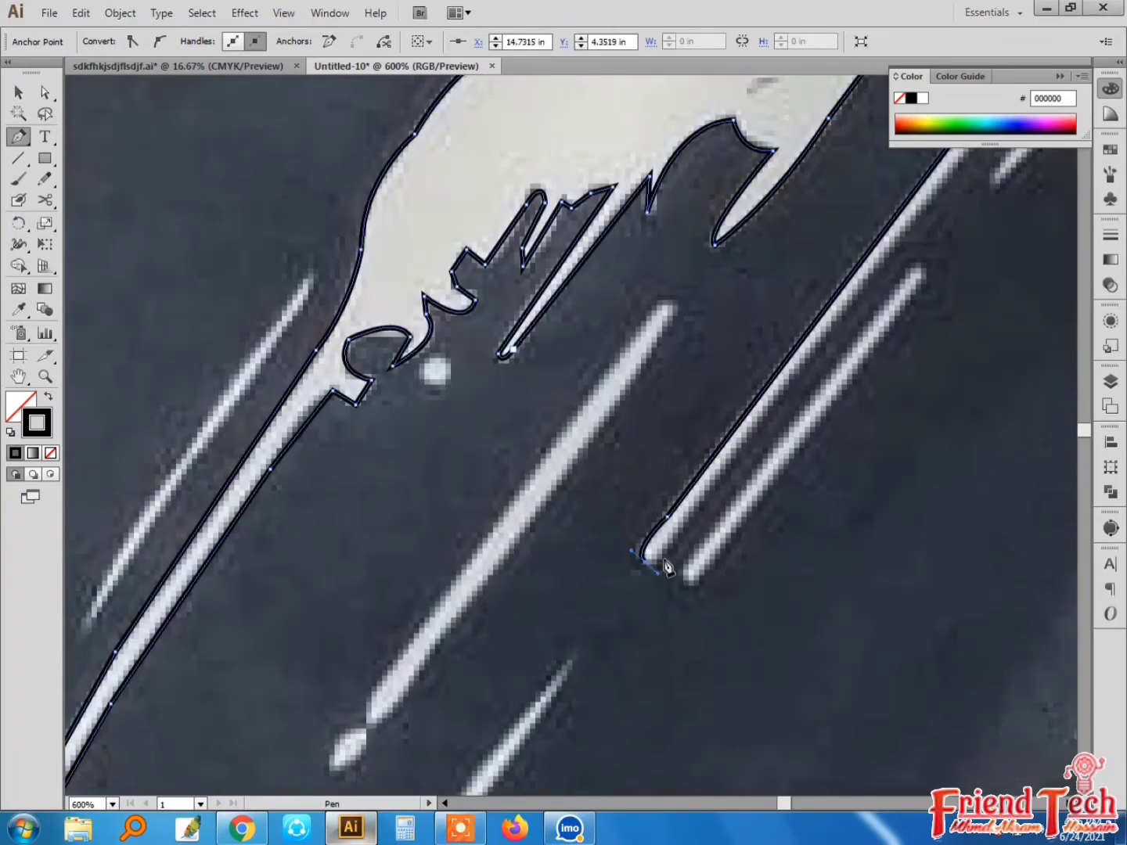
click(648, 560)
drag(737, 489, 559, 664)
click(822, 283)
Outline the rounded dark lobe below the logo and the thin pointed white streak beside it
key(space)
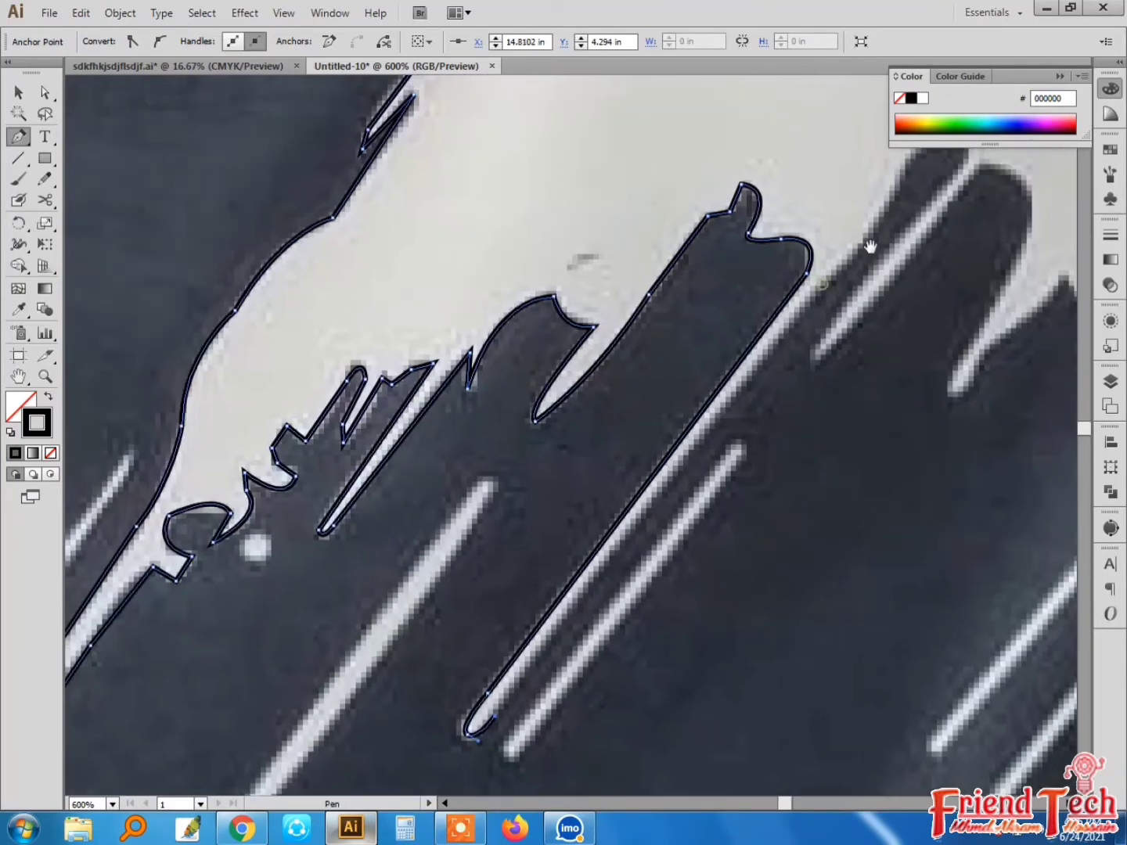
drag(871, 246, 642, 555)
drag(667, 483, 669, 443)
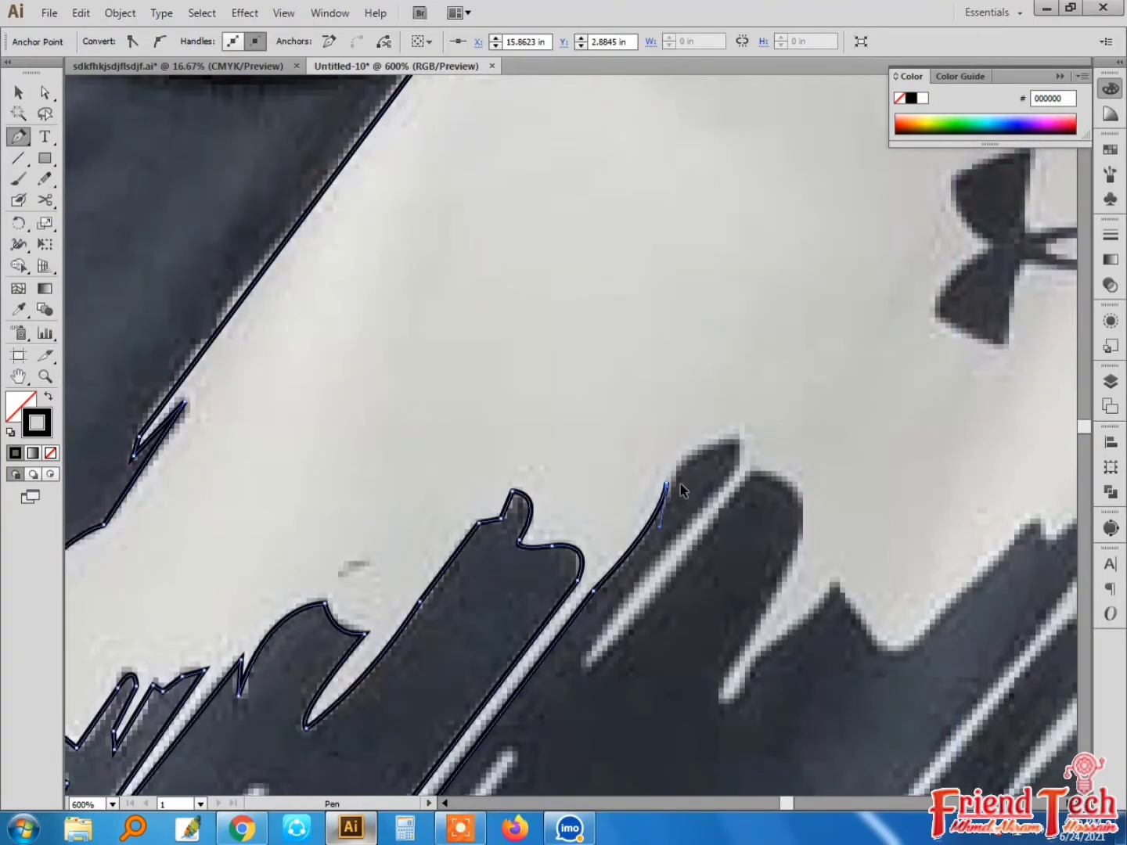
drag(738, 437, 759, 452)
click(693, 521)
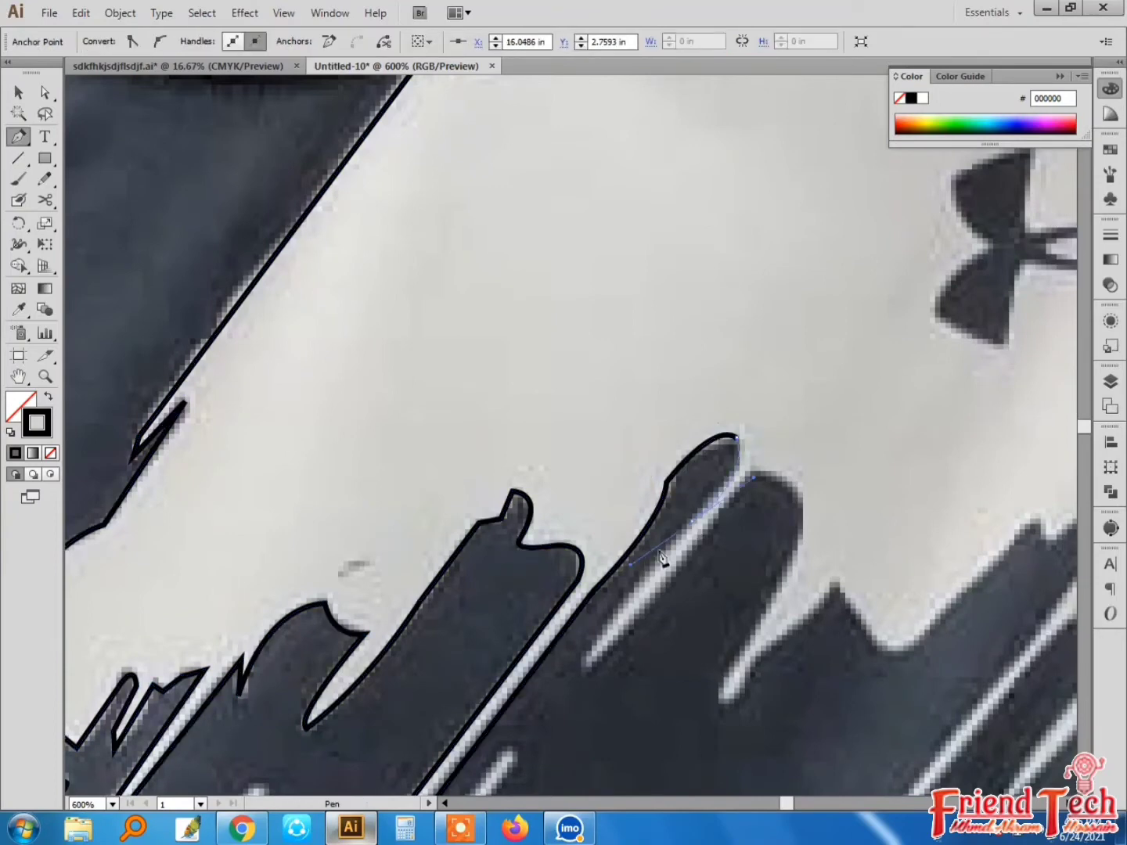
key(space)
drag(712, 541, 719, 397)
click(593, 511)
click(720, 383)
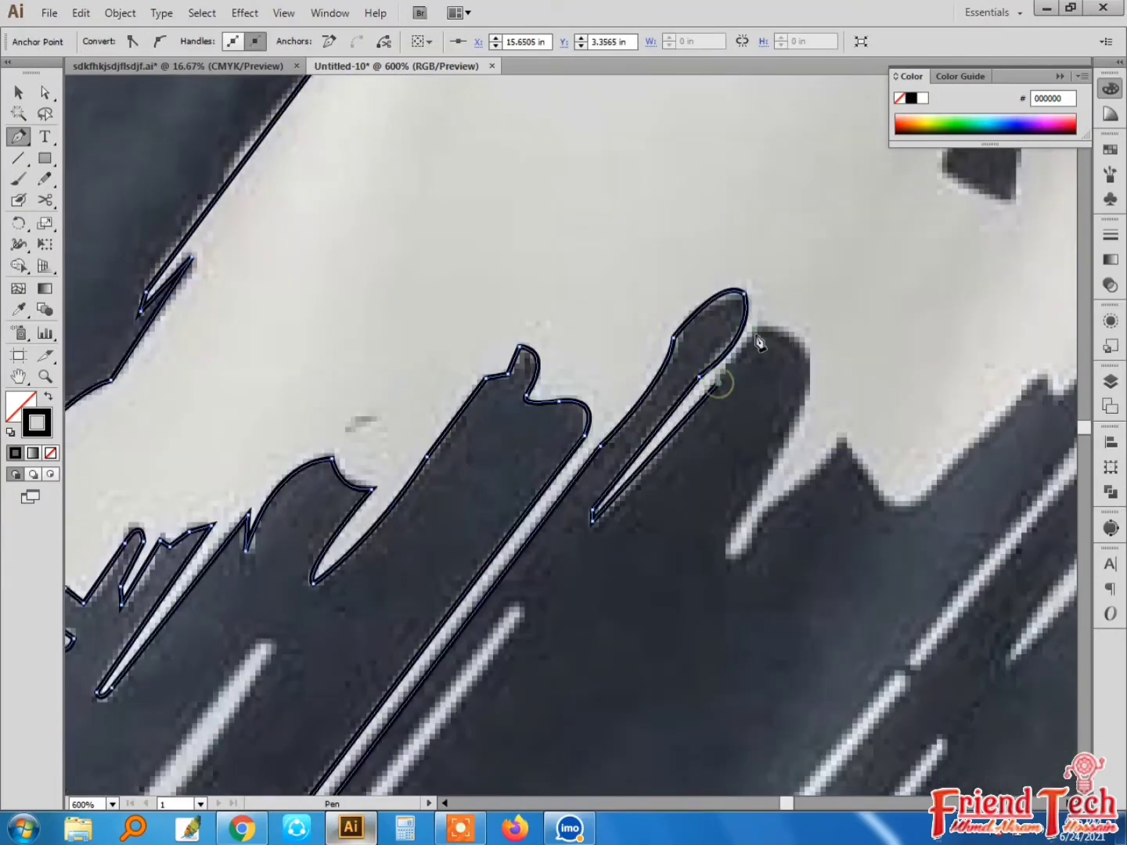
Trace the next rounded dark lobe, the short white drip and the pointed dark peak after it
drag(807, 374, 801, 432)
click(808, 374)
key(space)
drag(735, 548, 746, 438)
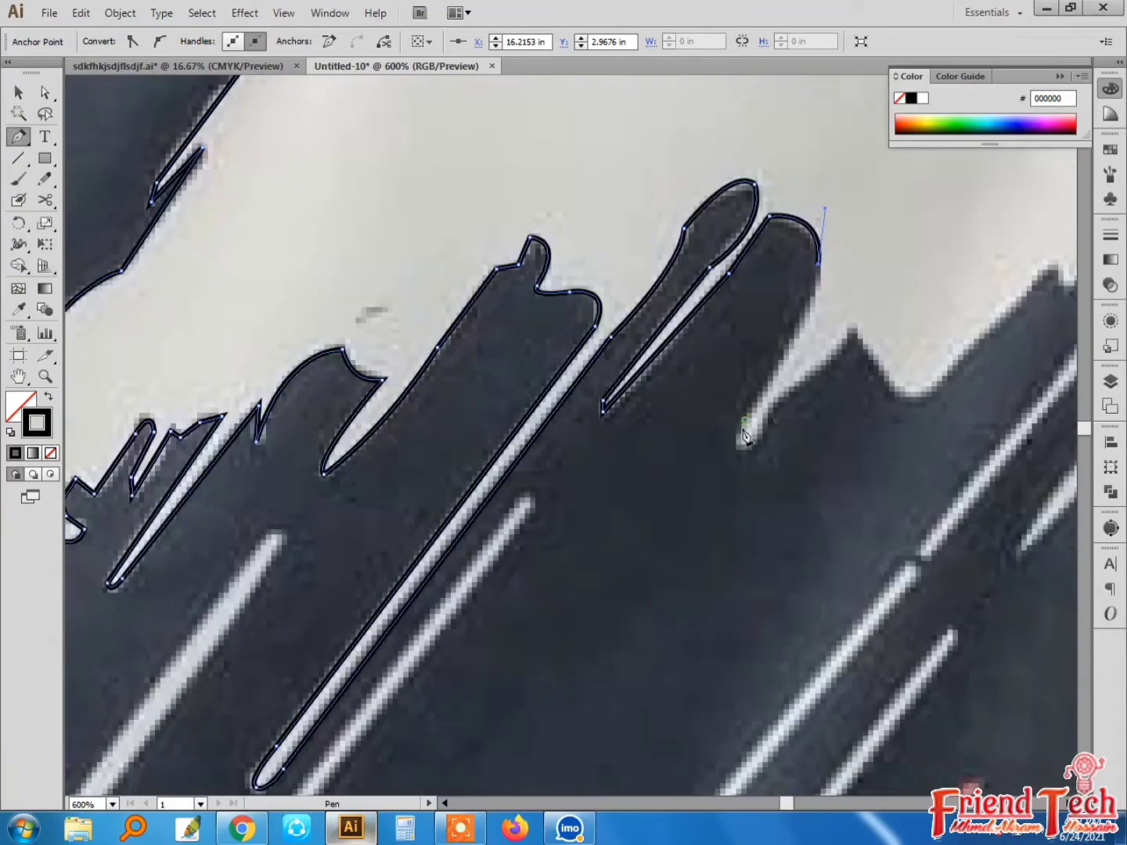
click(744, 420)
click(739, 446)
click(758, 441)
click(850, 327)
click(897, 388)
Trace the white valley beyond the peak and the notched, rounded top of the following dark stroke
key(space)
drag(877, 395, 595, 523)
drag(669, 486, 700, 463)
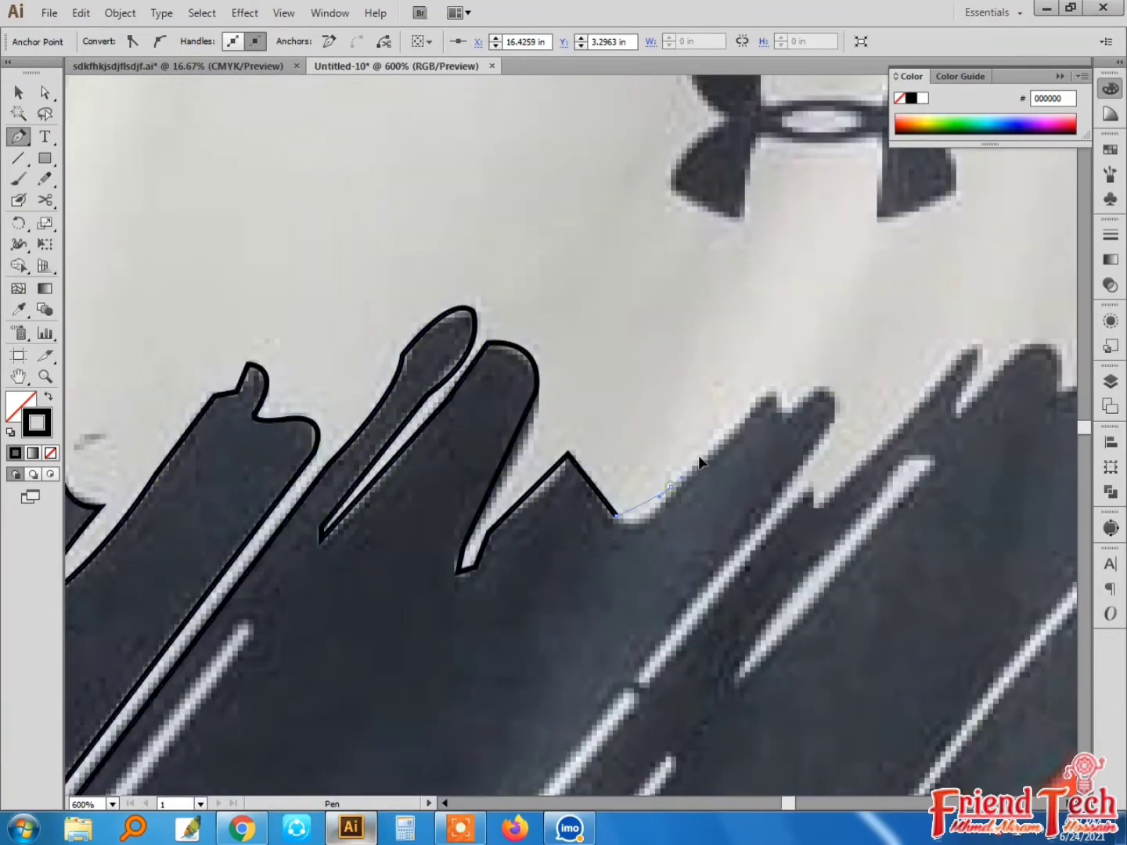
click(671, 487)
click(770, 393)
click(785, 416)
click(820, 385)
mouse_move(827, 433)
mouse_down()
mouse_move(796, 485)
mouse_move(871, 302)
mouse_up()
click(826, 433)
Outline the thin white streak with the squared tip and the small notch at its base
key(space)
click(686, 511)
click(699, 522)
click(862, 324)
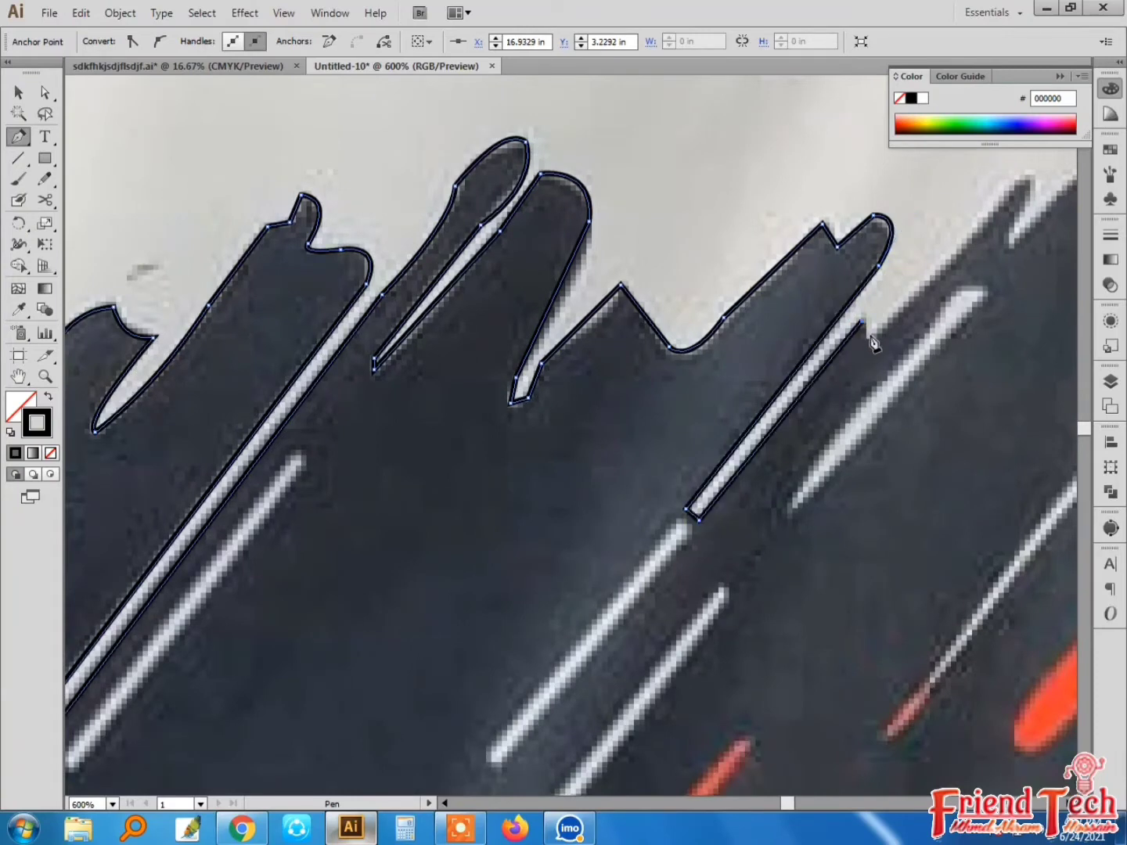
click(872, 338)
Trace the sharp white notch and the row of scalloped dark bumps leading towards the sleeve
key(space)
drag(972, 266, 591, 497)
click(645, 412)
click(628, 476)
drag(716, 411, 737, 521)
click(726, 456)
click(766, 470)
key(space)
drag(778, 566, 770, 515)
click(790, 456)
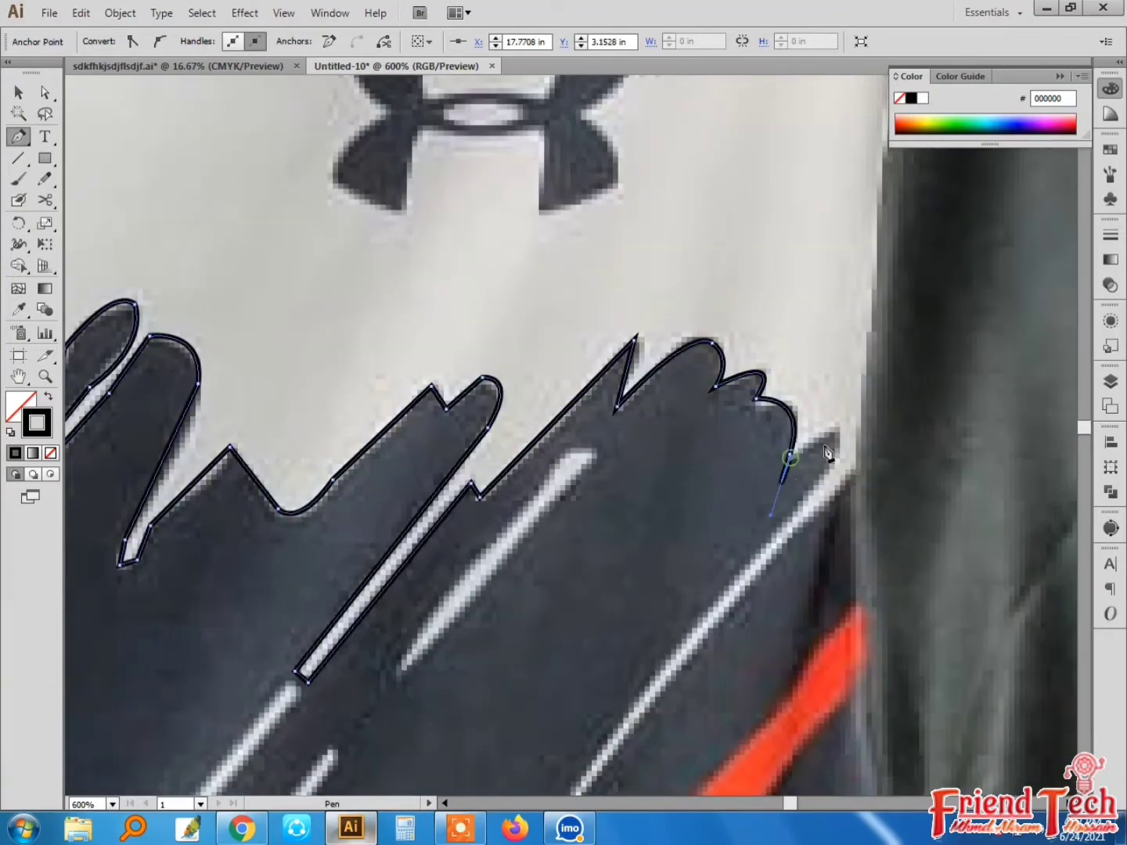
Trace the last pointed dark peak beside the sleeve and the upper edge of the long thin white streak down to its tip
click(837, 425)
click(837, 456)
key(space)
drag(579, 696, 747, 454)
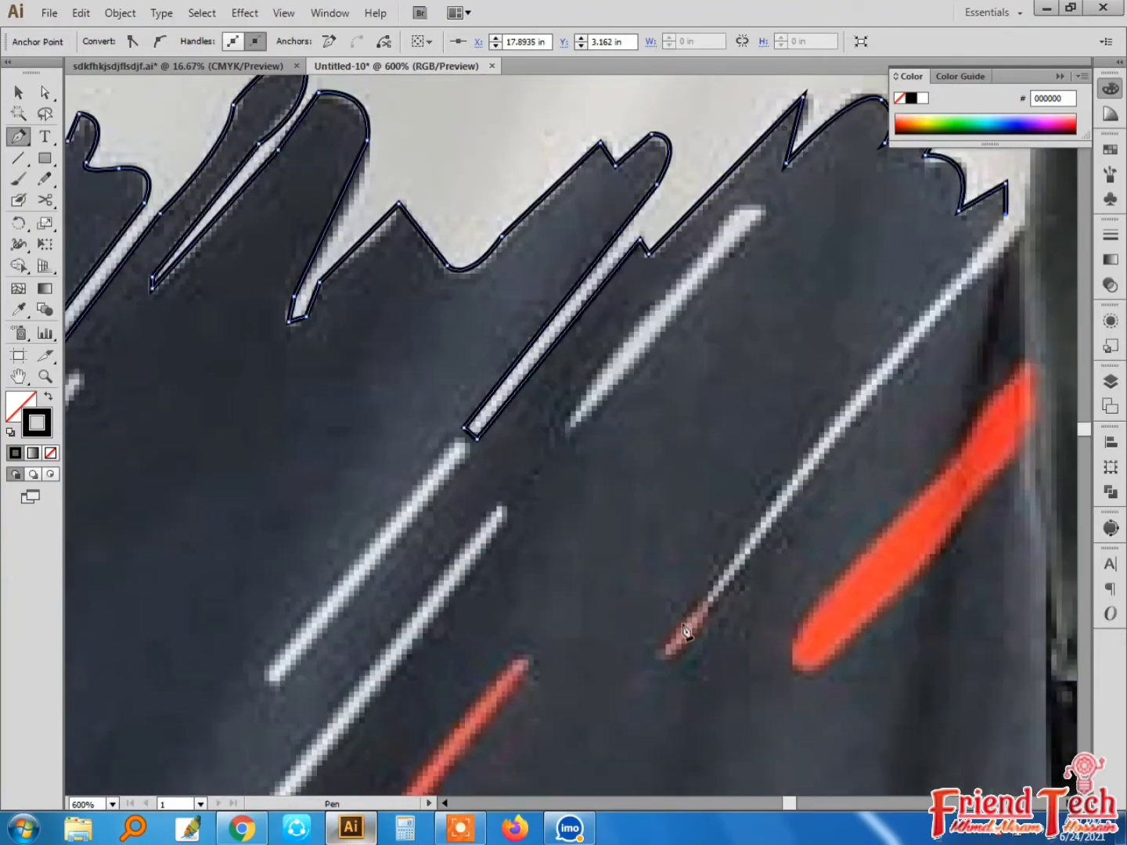
click(706, 596)
click(1006, 257)
key(ctrl+z)
click(714, 599)
key(space)
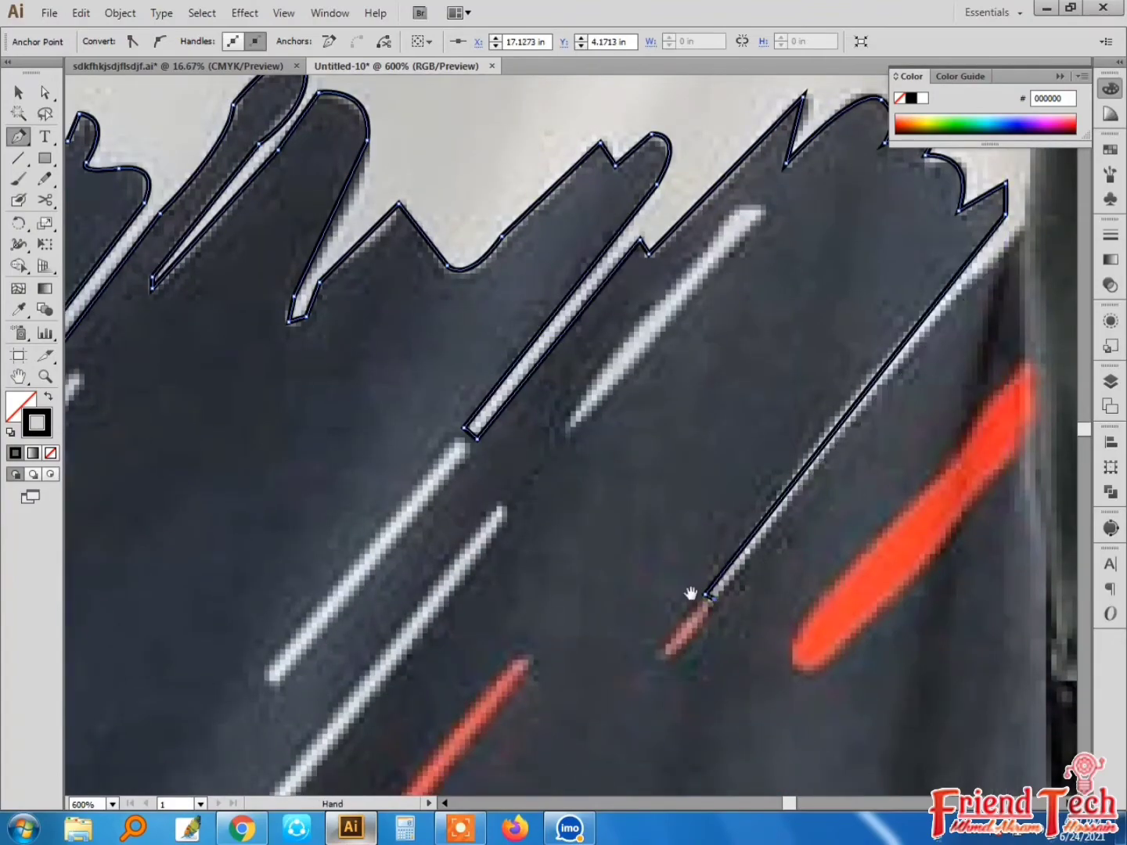
drag(691, 593, 554, 687)
click(886, 322)
key(ctrl+minus)
key(ctrl+minus)
key(ctrl+minus)
key(ctrl+minus)
key(minus)
key(space)
drag(687, 312, 678, 358)
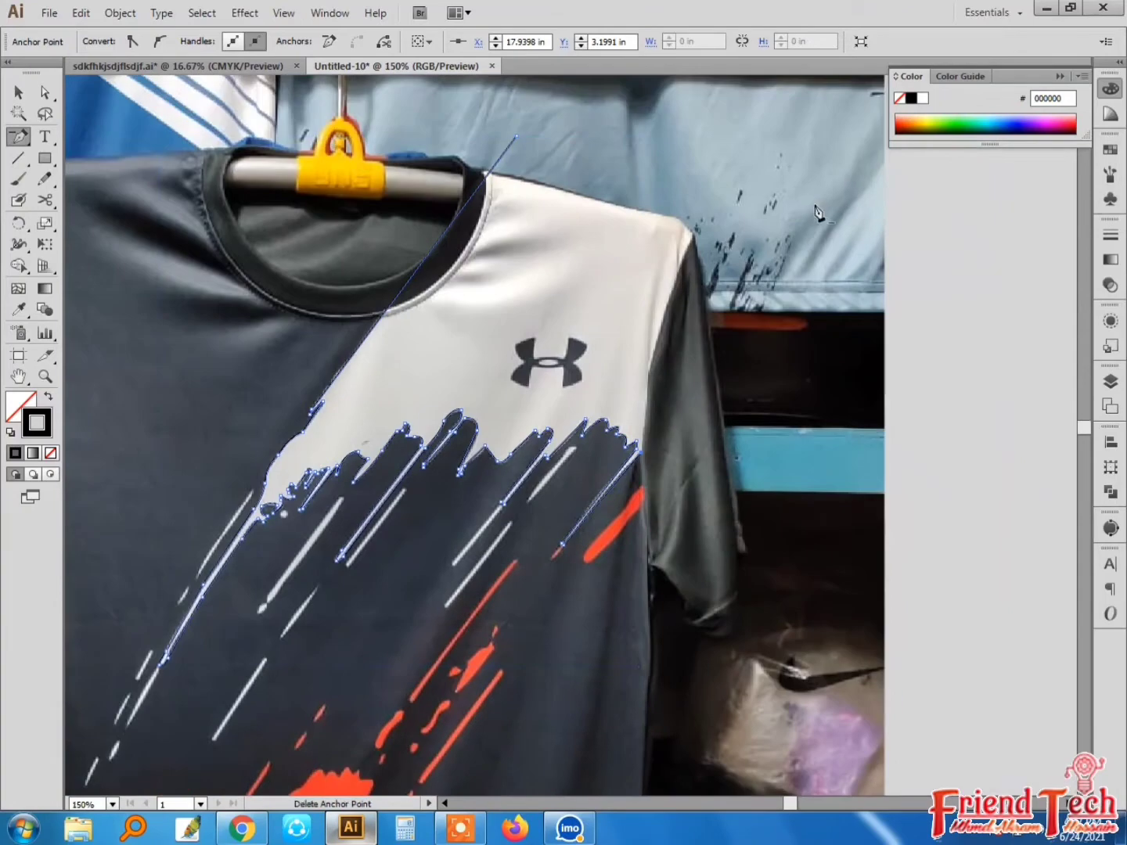
click(814, 207)
click(721, 436)
click(747, 380)
click(720, 436)
Resume the white-area outline from the thin streak's lower tip and extend it diagonally up past the sleeve, beyond the jersey
key(z)
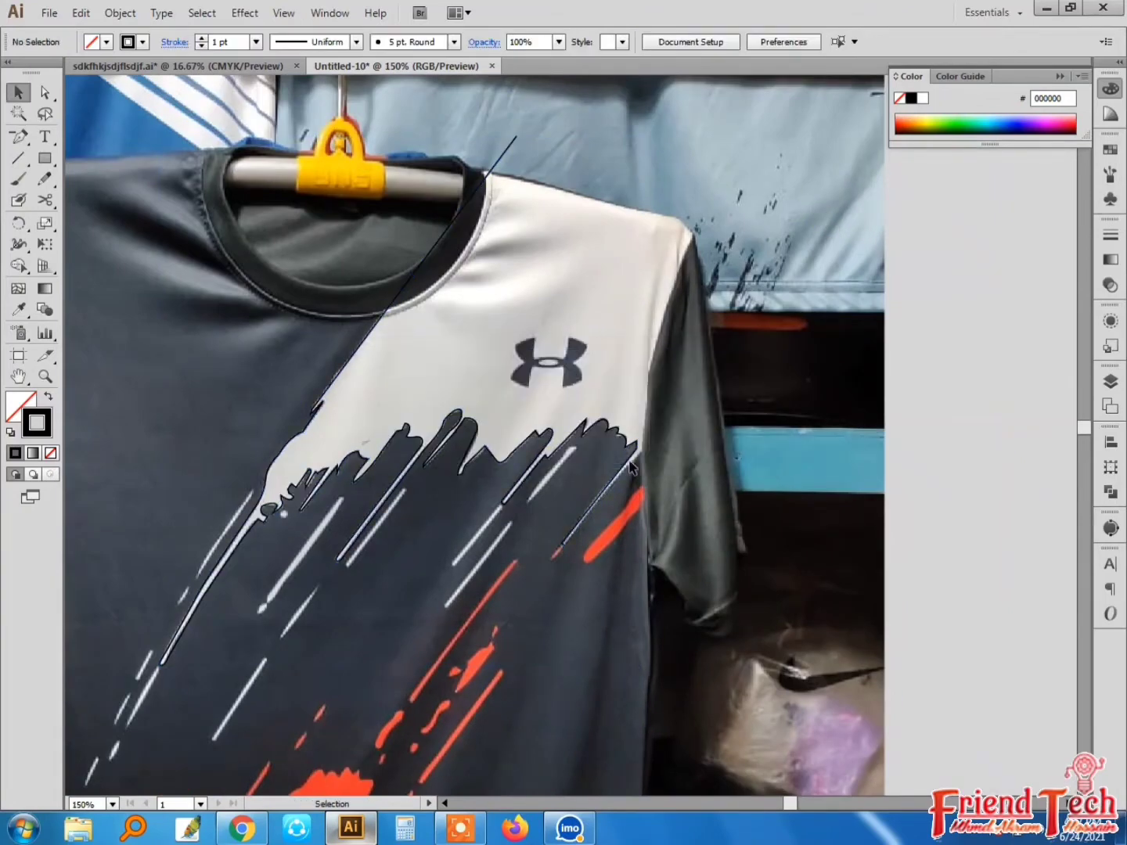
drag(569, 382, 783, 603)
key(p)
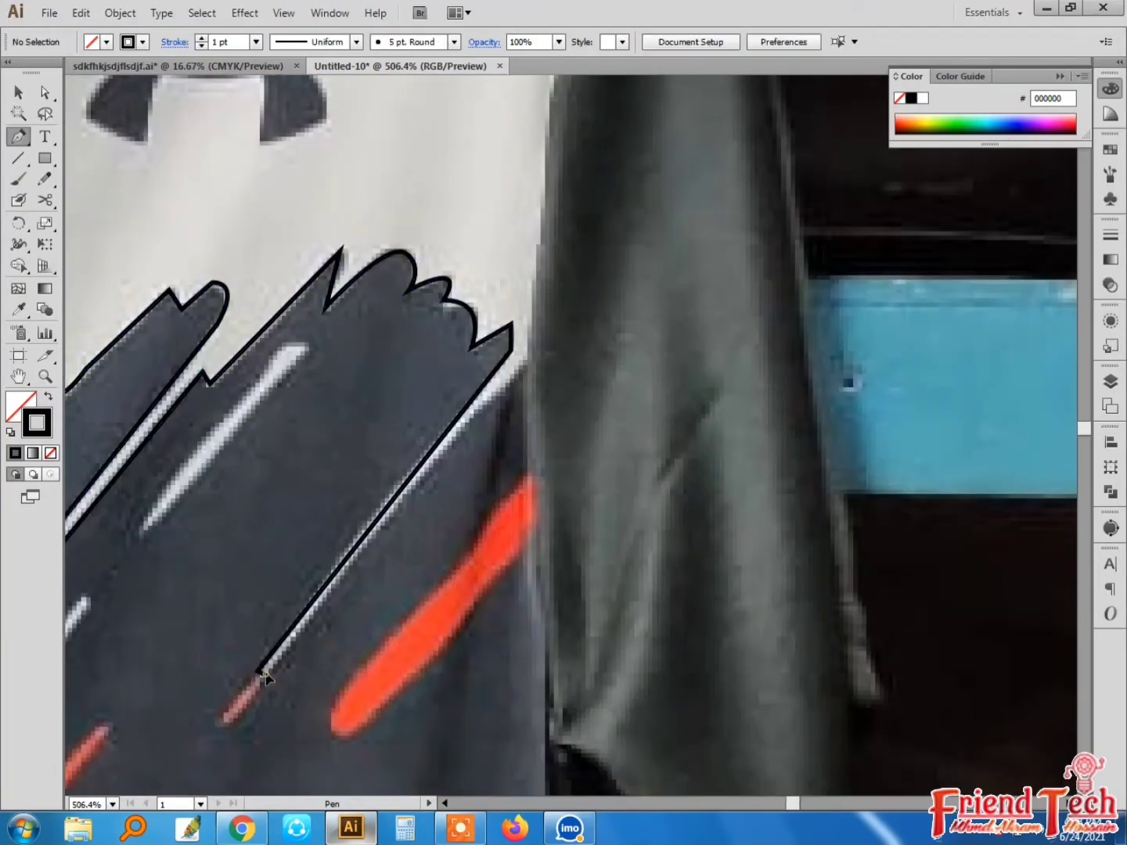
click(263, 671)
key(ctrl+minus)
key(ctrl+minus)
key(ctrl+minus)
drag(744, 165, 762, 336)
key(space)
key(v)
click(756, 395)
key(space)
drag(597, 487, 728, 377)
click(777, 403)
Fill the traced brush-stroke shape with white and remove its stroke
click(25, 402)
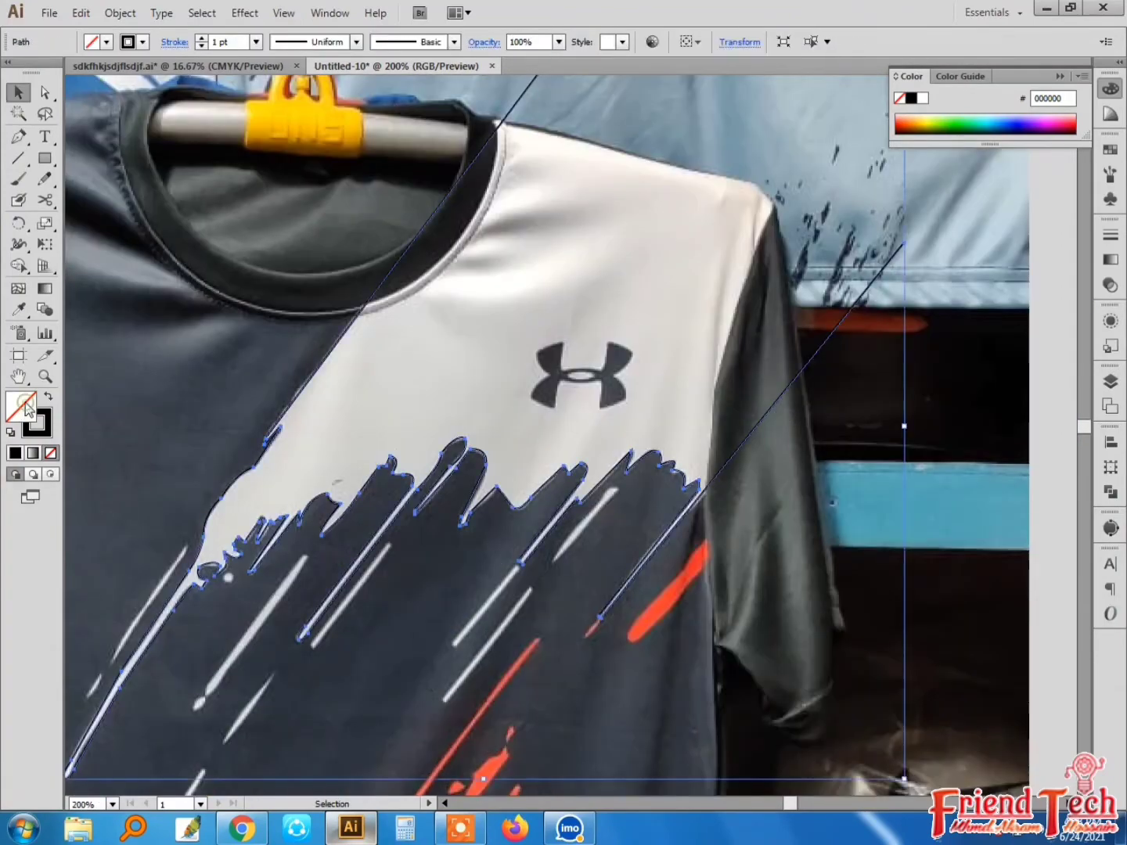
click(922, 99)
click(47, 432)
click(51, 454)
click(198, 386)
Start outlining the red area with a straight edge from below the jersey's hem up to the area's upper corner
key(ctrl+minus)
key(ctrl+minus)
key(space)
mouse_move(420, 503)
mouse_down()
mouse_move(559, 221)
mouse_move(540, 262)
mouse_up()
key(z)
drag(294, 176, 749, 719)
key(p)
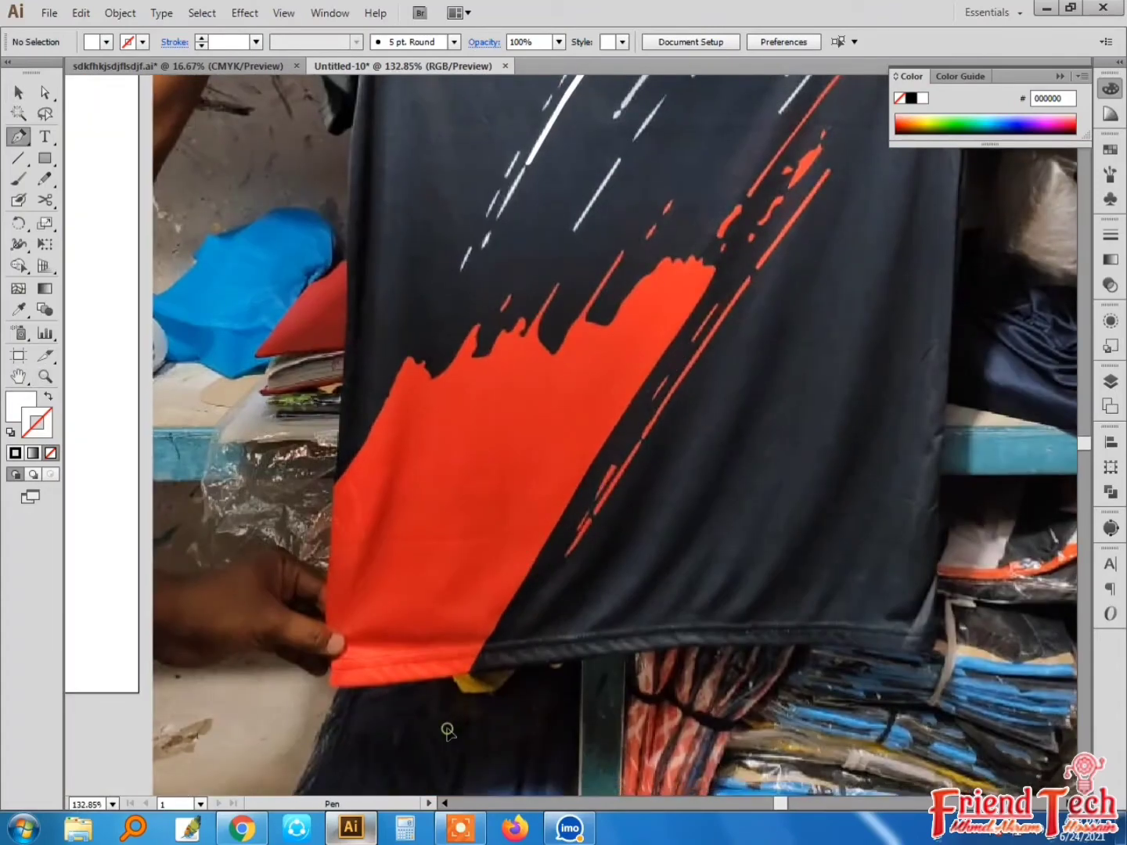
click(447, 731)
click(716, 270)
key(ctrl+space)
drag(558, 219, 806, 476)
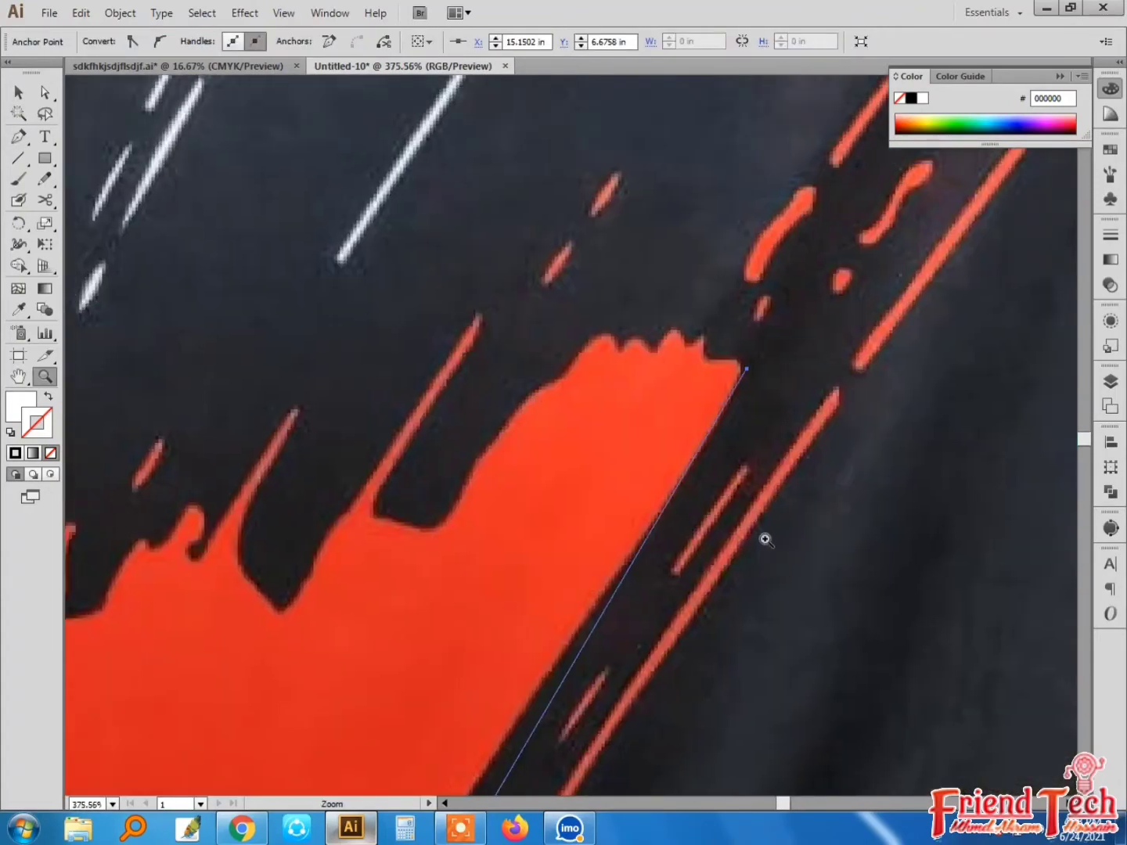
Trace the spiky, scalloped top of the red area and swap fill and stroke so the path is an unfilled white outline
click(704, 361)
drag(676, 367, 610, 378)
click(705, 338)
click(685, 346)
click(673, 328)
click(658, 351)
click(562, 381)
key(shift+x)
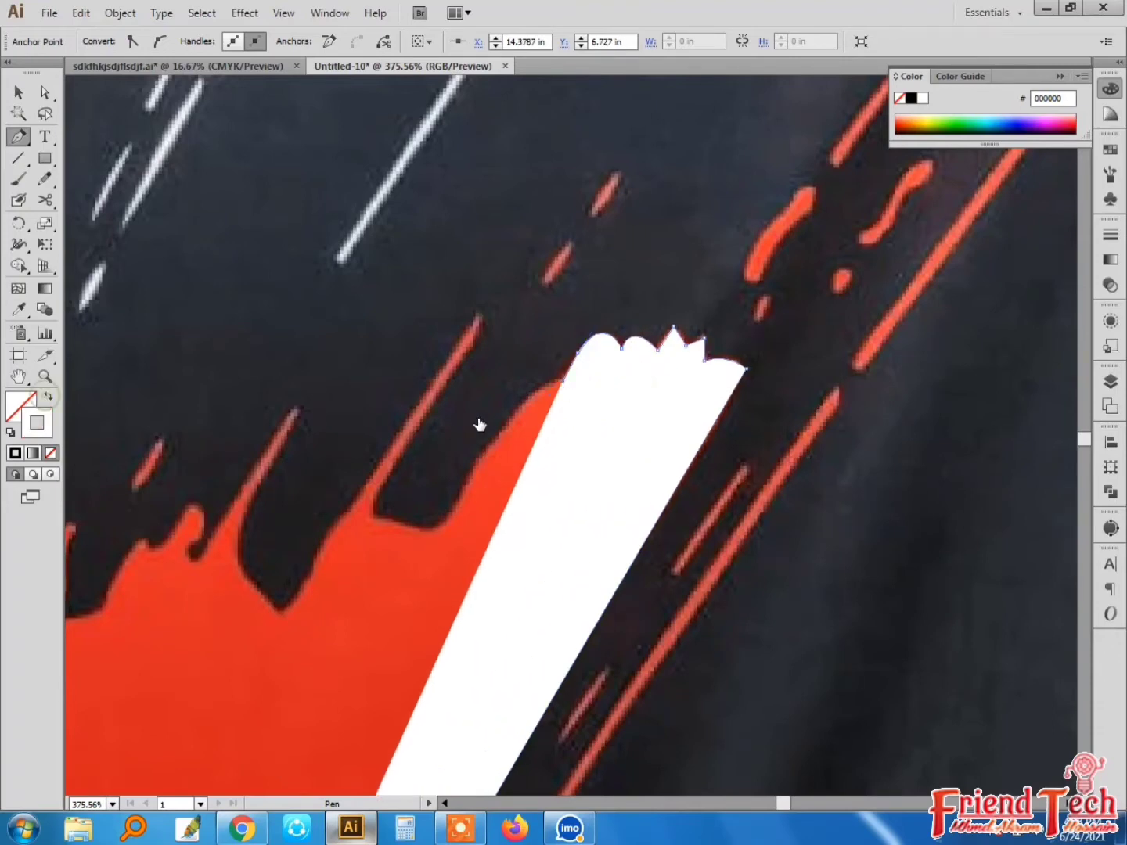
Trace the curved slope, the rounded dark bay and the long thin red spike beside it
drag(463, 486, 398, 596)
click(463, 488)
drag(404, 526, 360, 512)
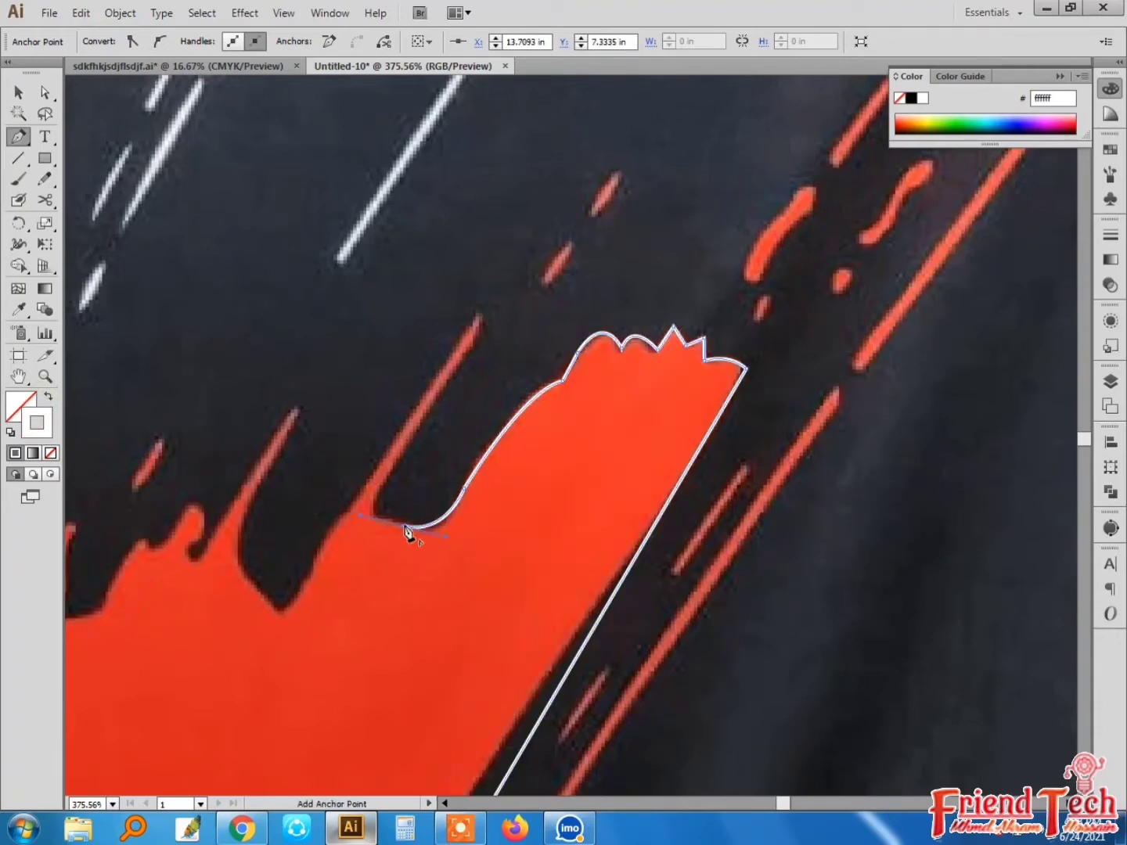
click(405, 526)
click(369, 512)
click(483, 314)
click(354, 508)
Trace the V-shaped dark drop and the second thin red spike down to its base
drag(301, 592, 428, 499)
click(365, 460)
drag(400, 353, 575, 322)
click(401, 354)
click(427, 300)
click(496, 428)
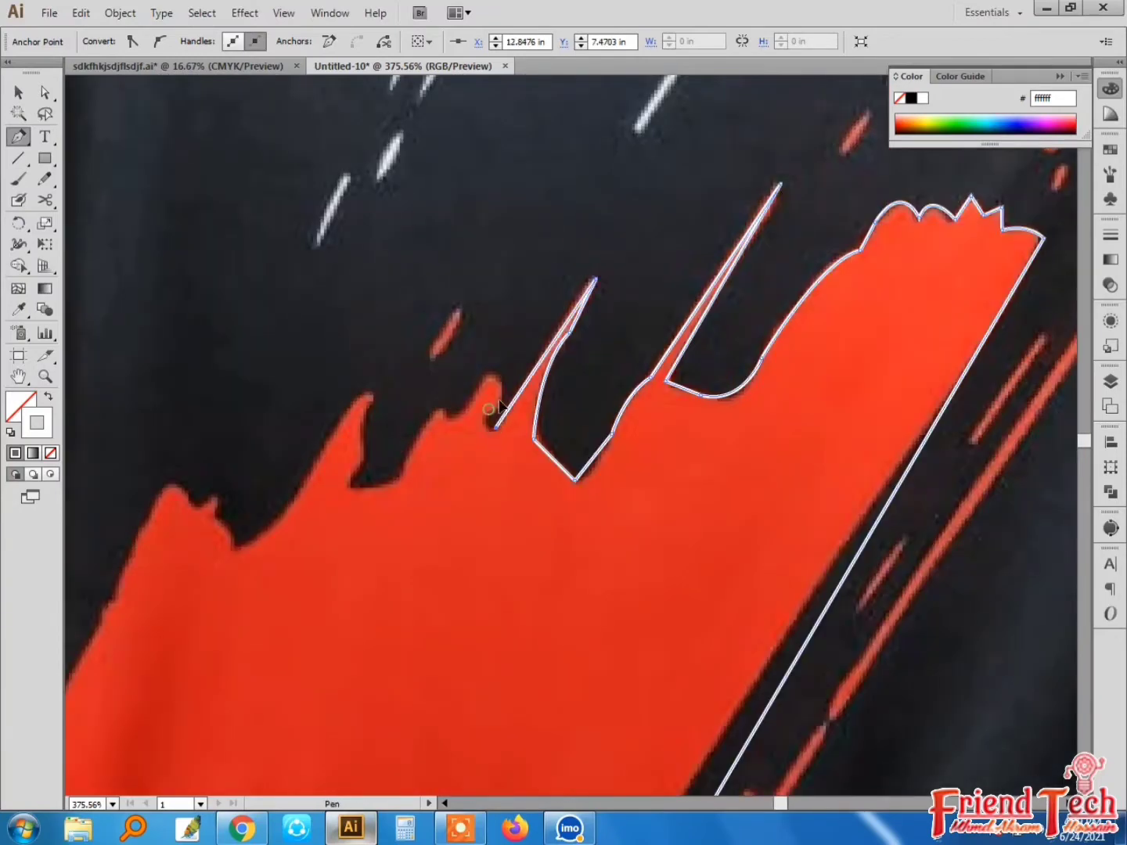
Trace the small hooked red lobe, the low bump beside it and the curve down into the next dark gap
drag(486, 369, 470, 413)
click(441, 415)
click(482, 372)
click(471, 406)
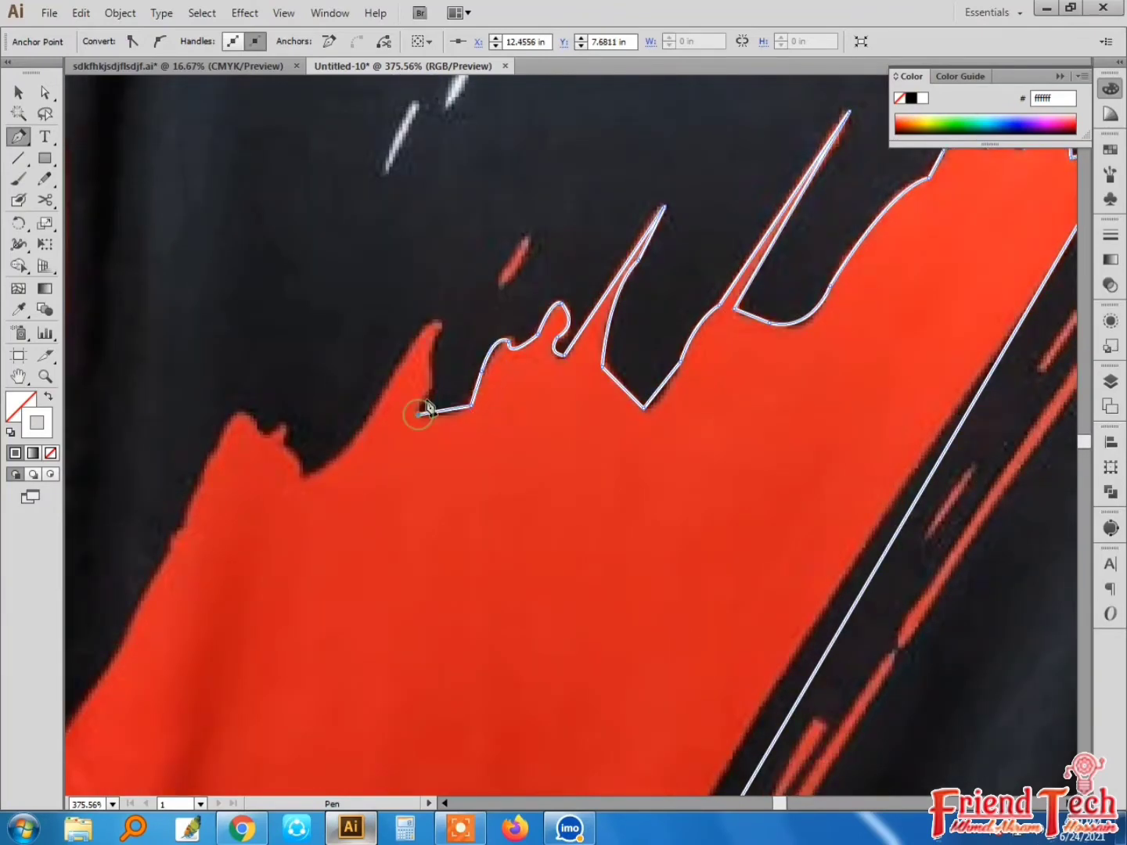
Trace the curved red peak, the slope down to the sharp dark notch and the rise to the outermost red peak
click(442, 325)
click(409, 344)
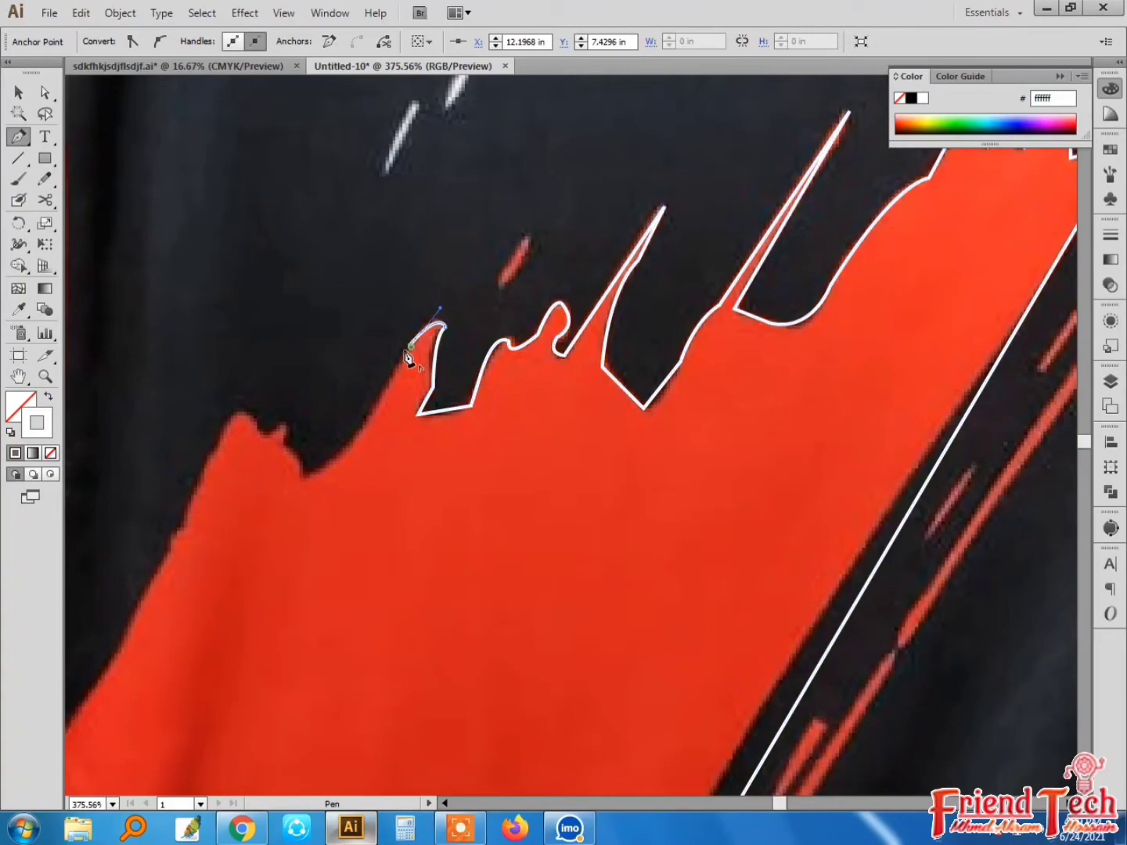
click(364, 433)
click(304, 478)
drag(306, 483, 576, 259)
key(ctrl+minus)
key(ctrl+minus)
key(minus)
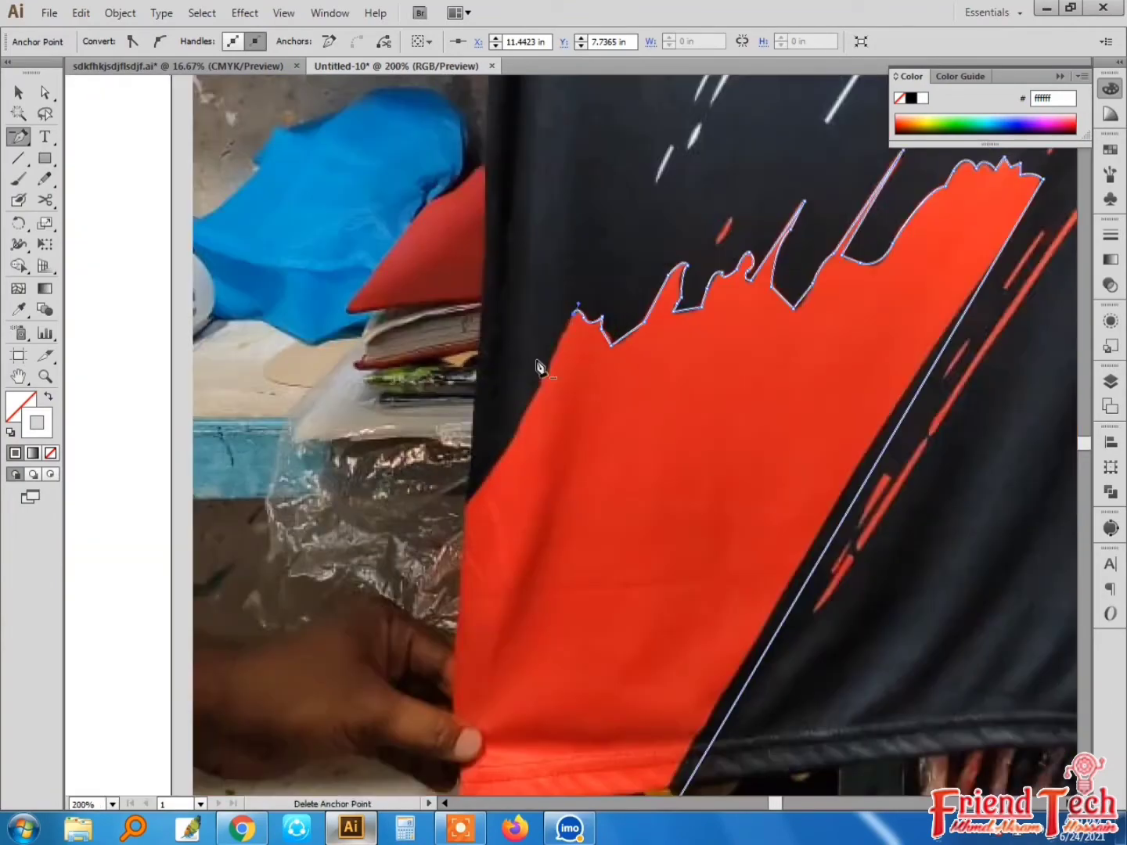
click(356, 666)
click(720, 436)
Resume the red outline at its outermost peak and close it with straight segments passing outside the jersey's side and hem
drag(632, 440, 603, 280)
key(p)
click(543, 152)
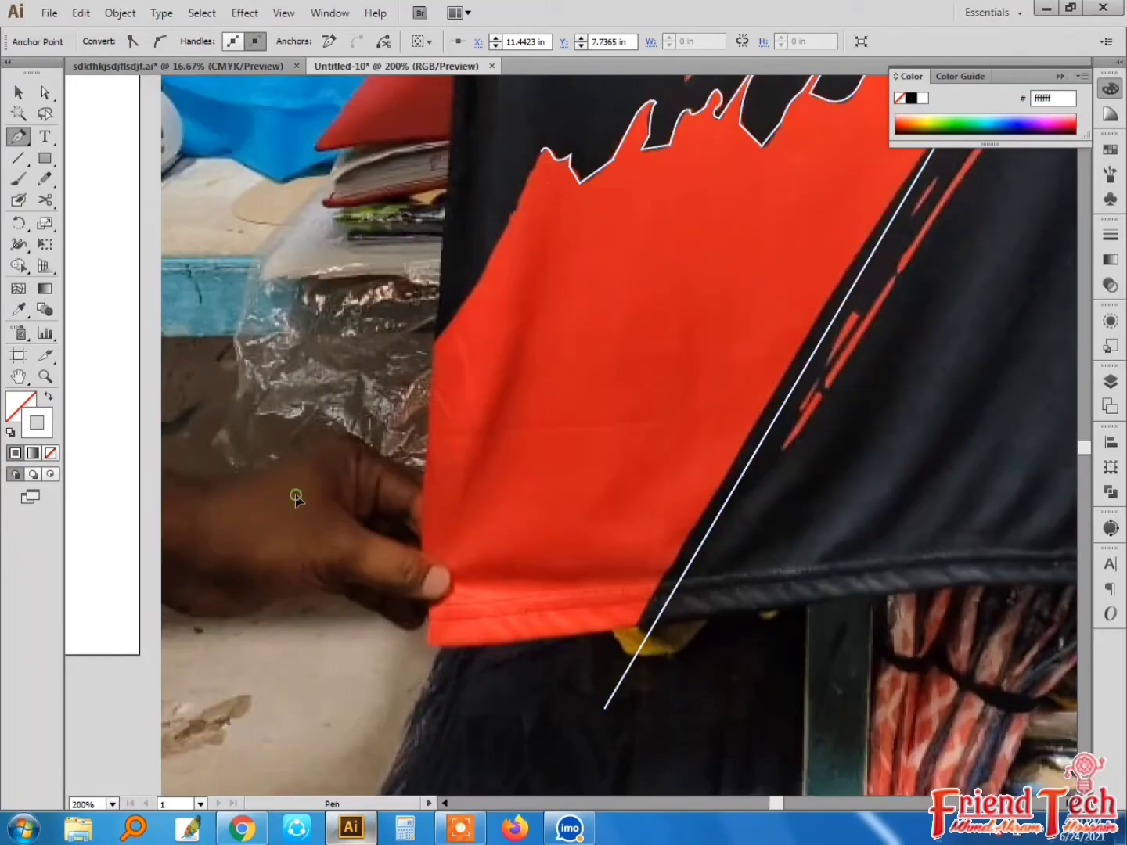
click(296, 495)
key(ctrl+z)
click(296, 532)
scroll(295, 533, down, 1)
click(207, 673)
click(274, 759)
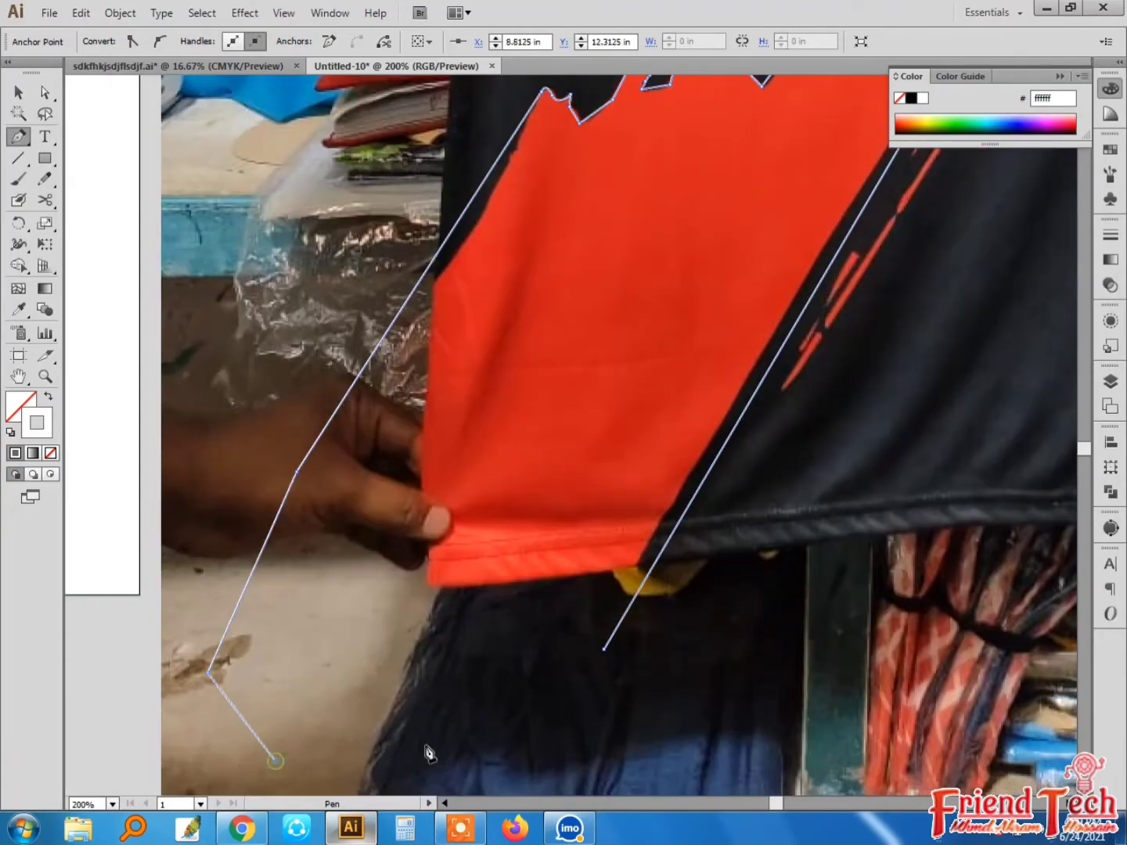
click(425, 744)
click(603, 649)
Fill the closed lower shape with the red swatch, remove its stroke and deselect it
key(v)
key(ctrl+minus)
key(ctrl+minus)
key(minus)
key(x)
click(1110, 150)
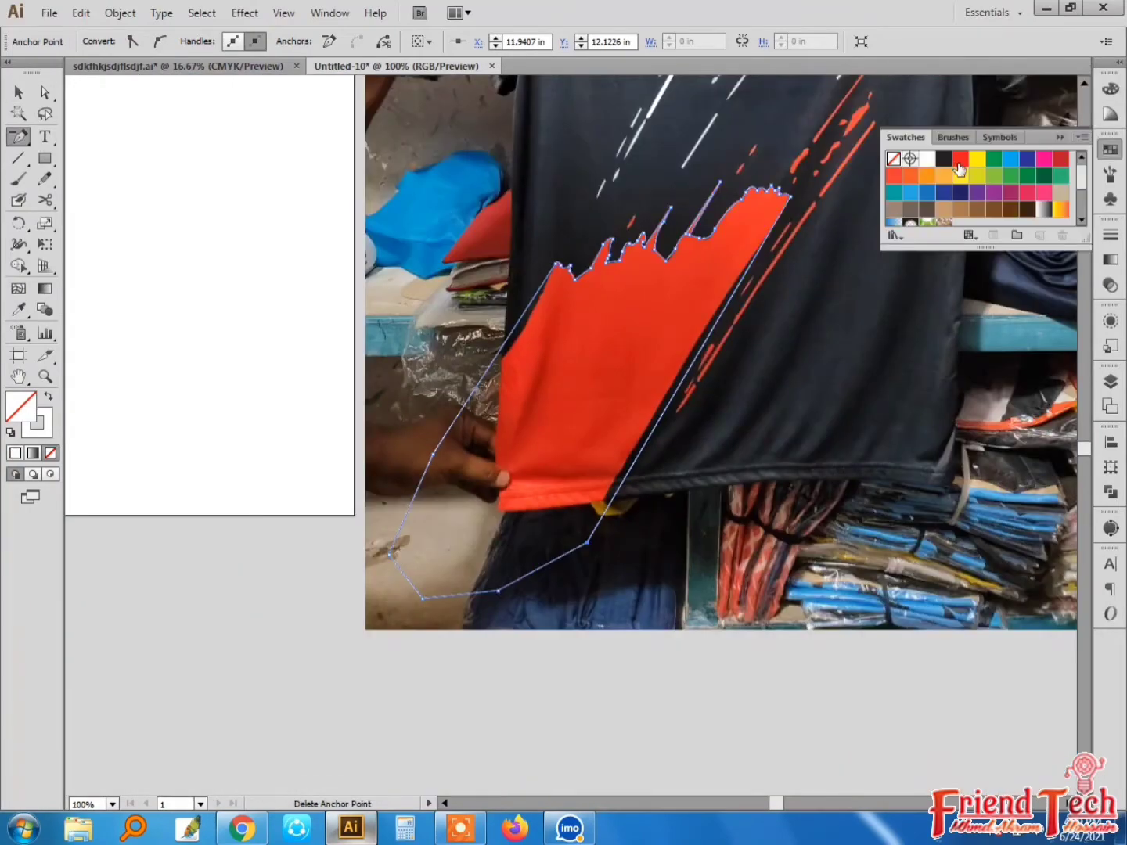
click(959, 161)
click(43, 432)
click(51, 453)
click(17, 91)
click(329, 438)
Draw a straight line segment over the thin streak beside the long white drip and set its stroke weight to 2 pt
drag(563, 244, 271, 546)
key(z)
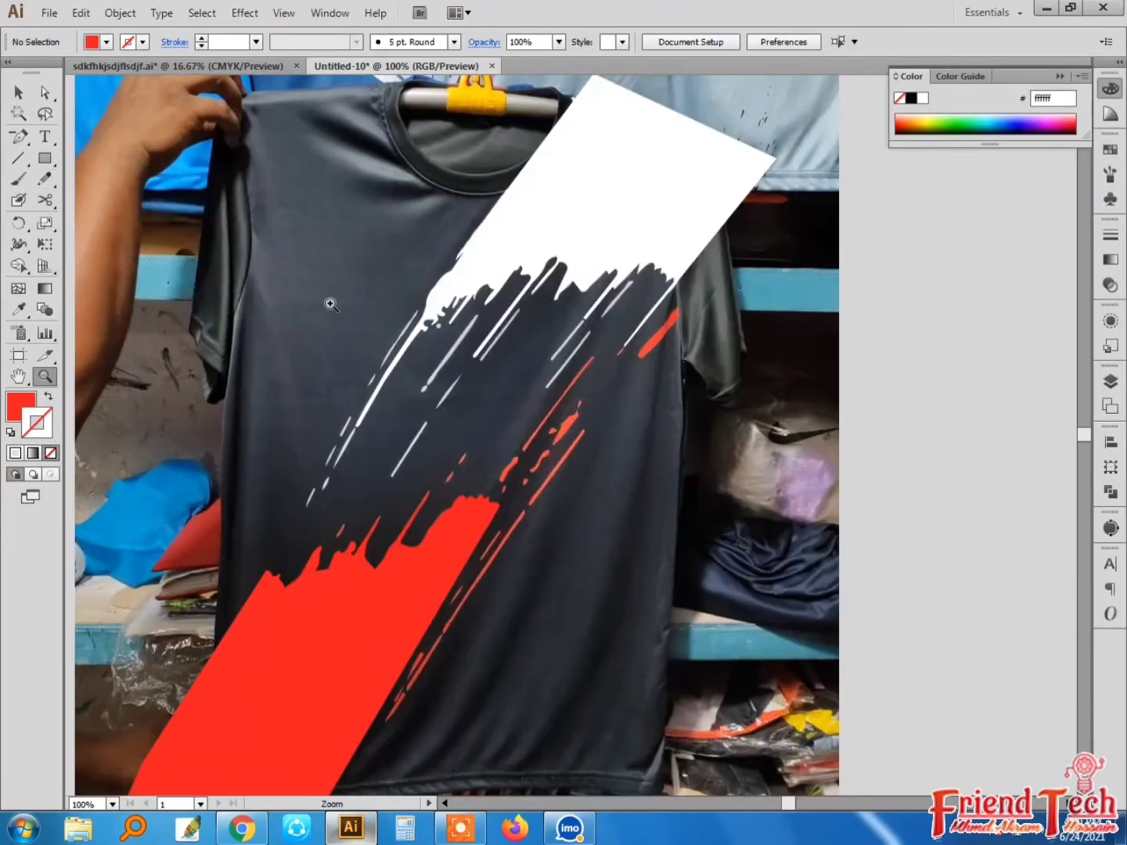
drag(329, 305, 359, 299)
drag(317, 259, 593, 341)
drag(410, 146, 671, 354)
drag(685, 275, 742, 377)
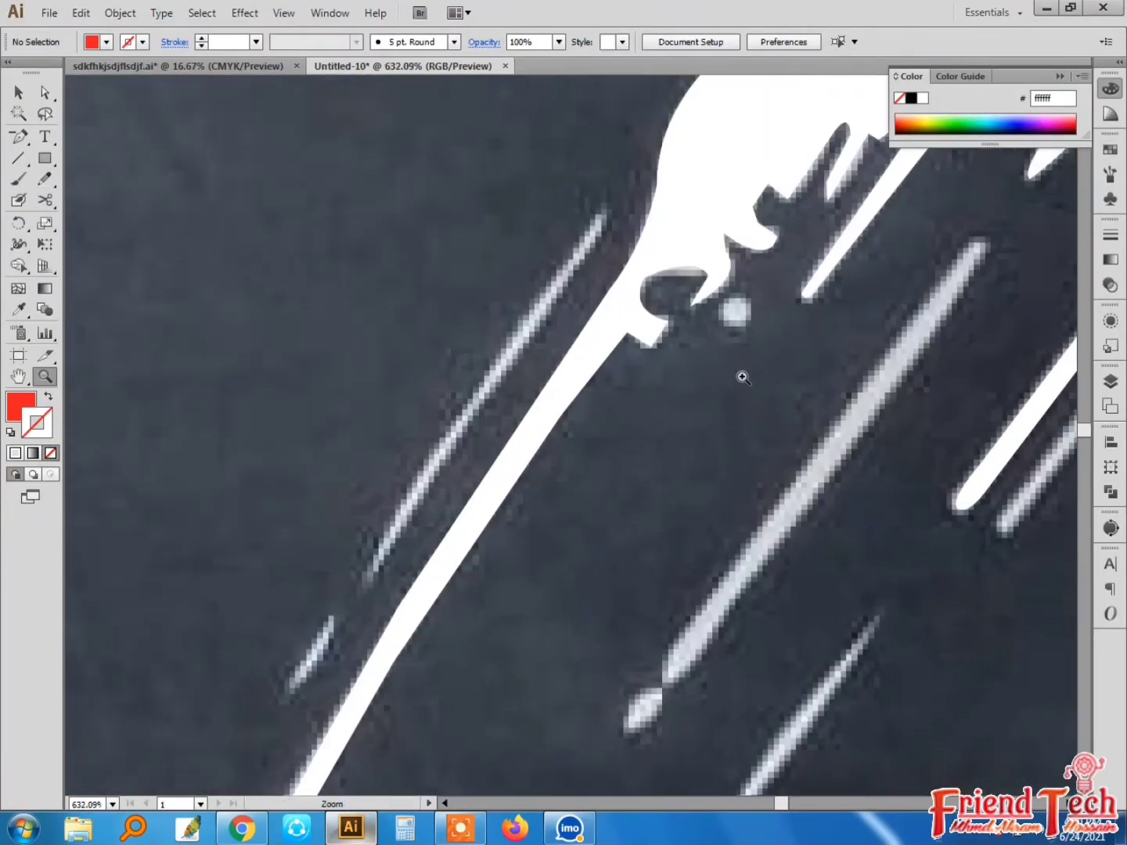
key(backslash)
drag(366, 580, 366, 580)
click(201, 39)
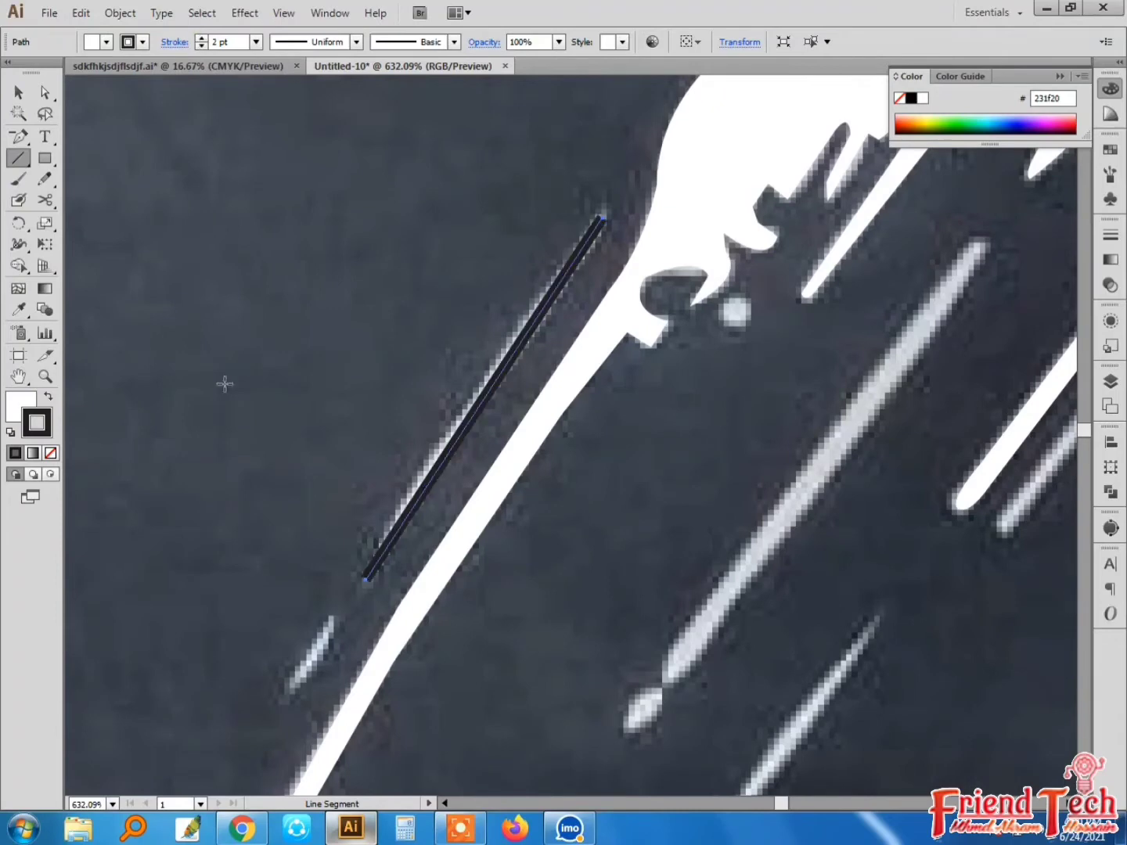
Give the new line a white stroke with no fill and deselect it
click(48, 397)
key(x)
click(51, 452)
key(v)
click(313, 460)
Draw a line over the short dash below the thin streak and apply Width Profile 1 to it
drag(458, 466, 569, 265)
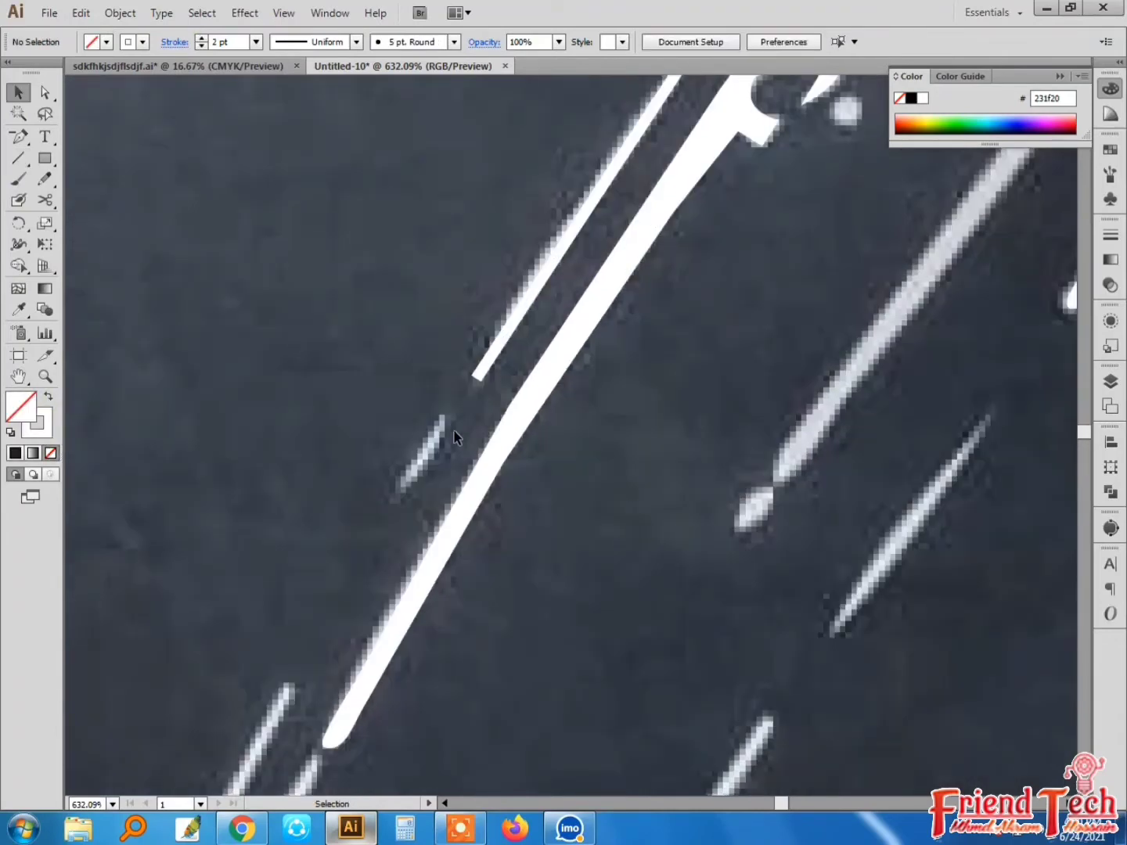
key(backslash)
drag(449, 418, 398, 491)
click(356, 42)
click(313, 98)
key(v)
click(412, 392)
Draw a line over the next dash, beside the long drip's rounded end, and set its stroke weight to 2 pt
drag(412, 392, 566, 122)
key(backslash)
drag(447, 410, 377, 533)
mouse_move(417, 526)
mouse_down()
mouse_move(507, 372)
mouse_move(329, 689)
mouse_up()
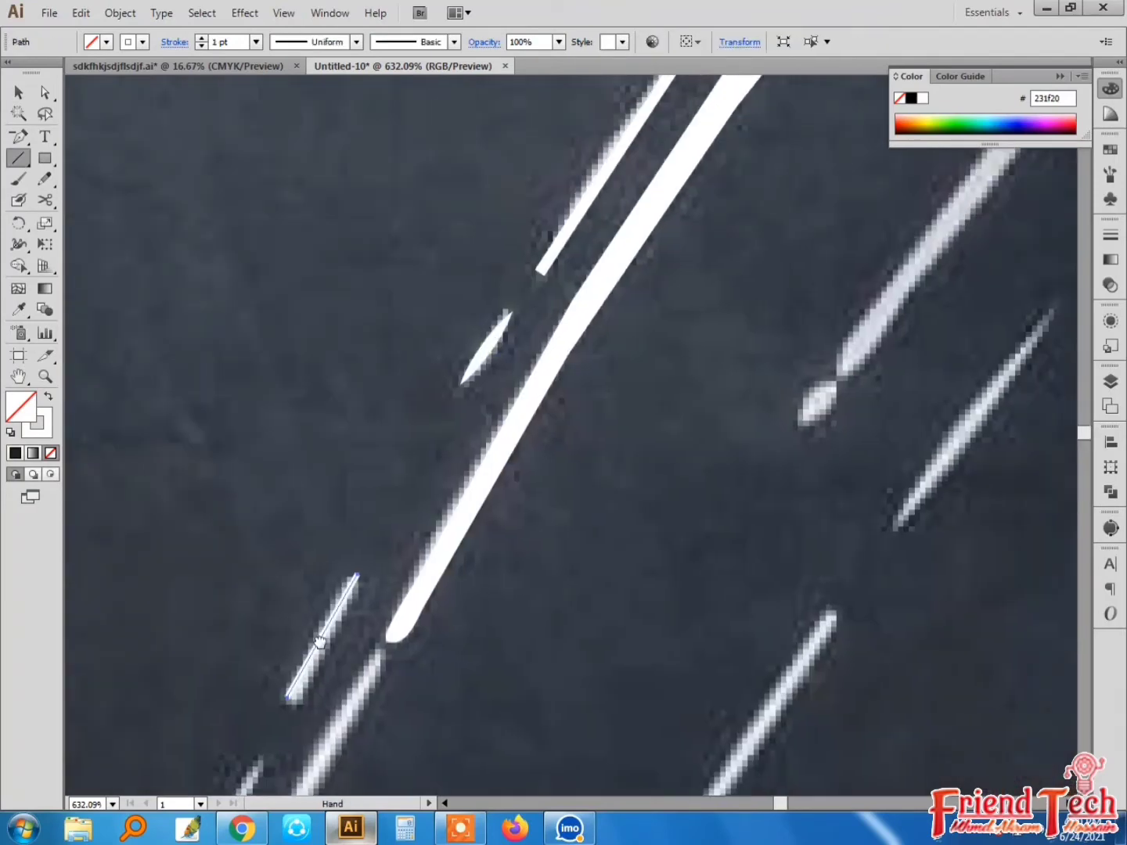
click(201, 38)
Draw lines over the two dashes at the lower end of the white streaks and apply Width Profile 1 to the shorter one
drag(344, 548, 503, 290)
mouse_move(417, 495)
mouse_down()
mouse_move(358, 618)
mouse_move(497, 289)
mouse_up()
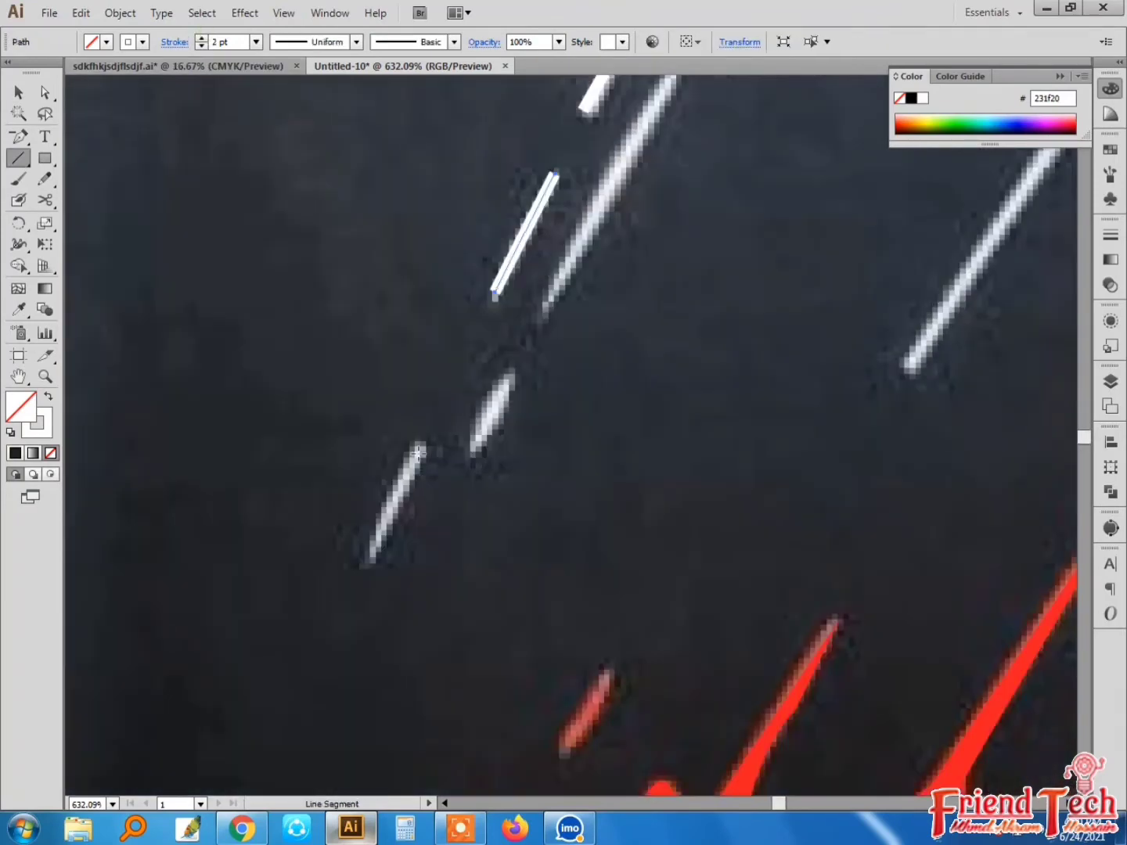
drag(367, 562, 367, 562)
drag(511, 372, 472, 449)
click(356, 42)
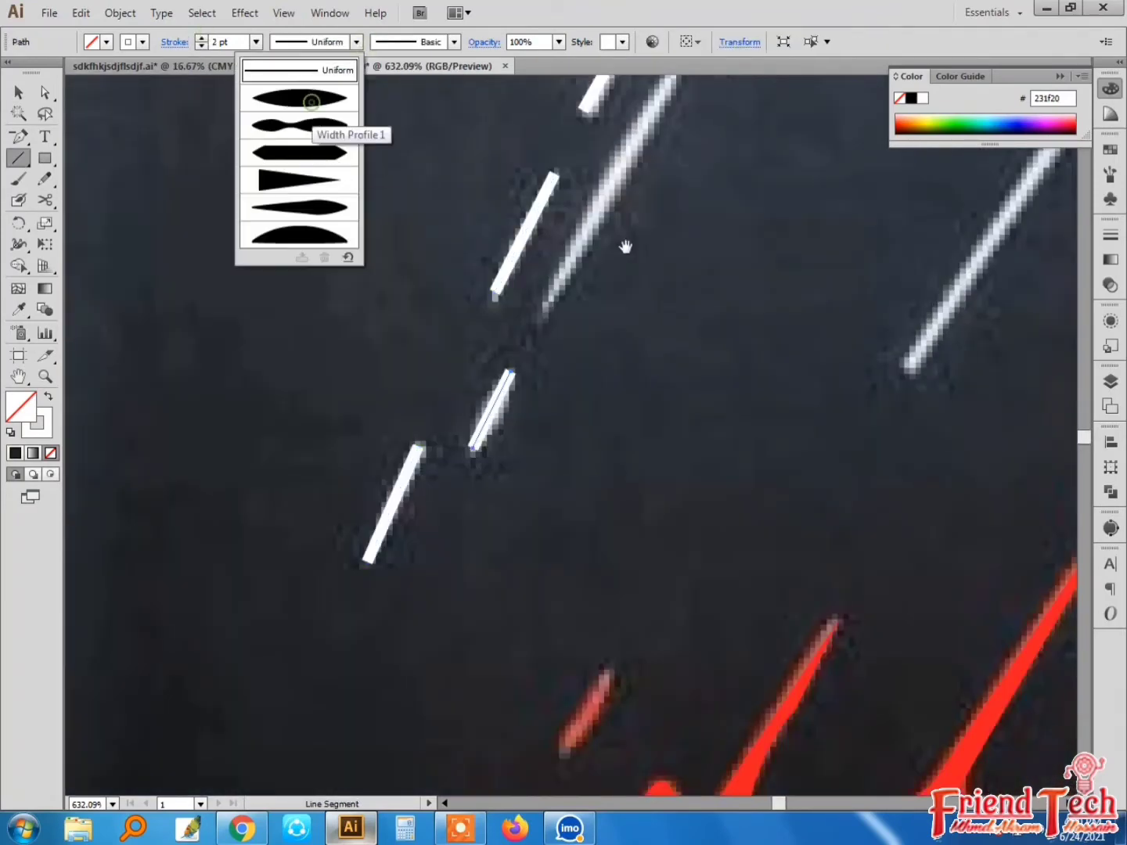
click(312, 99)
Draw a line below the long drip's tip, apply the straight-sided width profile with pointed ends, and set it to 2 pt
drag(626, 247, 510, 528)
drag(433, 592, 432, 592)
click(356, 42)
click(317, 155)
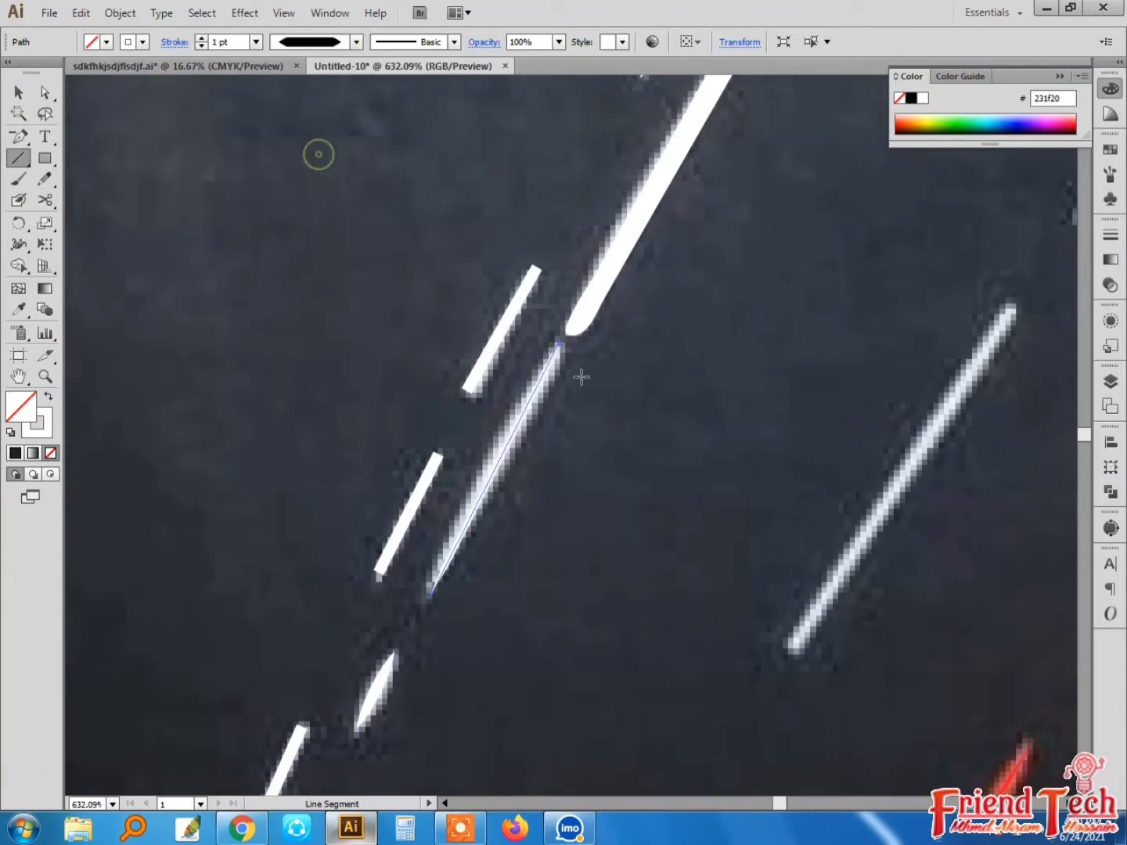
key(v)
click(578, 378)
click(510, 433)
click(203, 38)
click(771, 382)
Draw a line over the isolated white streak above the small red dashes and set its stroke weight to 2 pt
drag(773, 383, 407, 388)
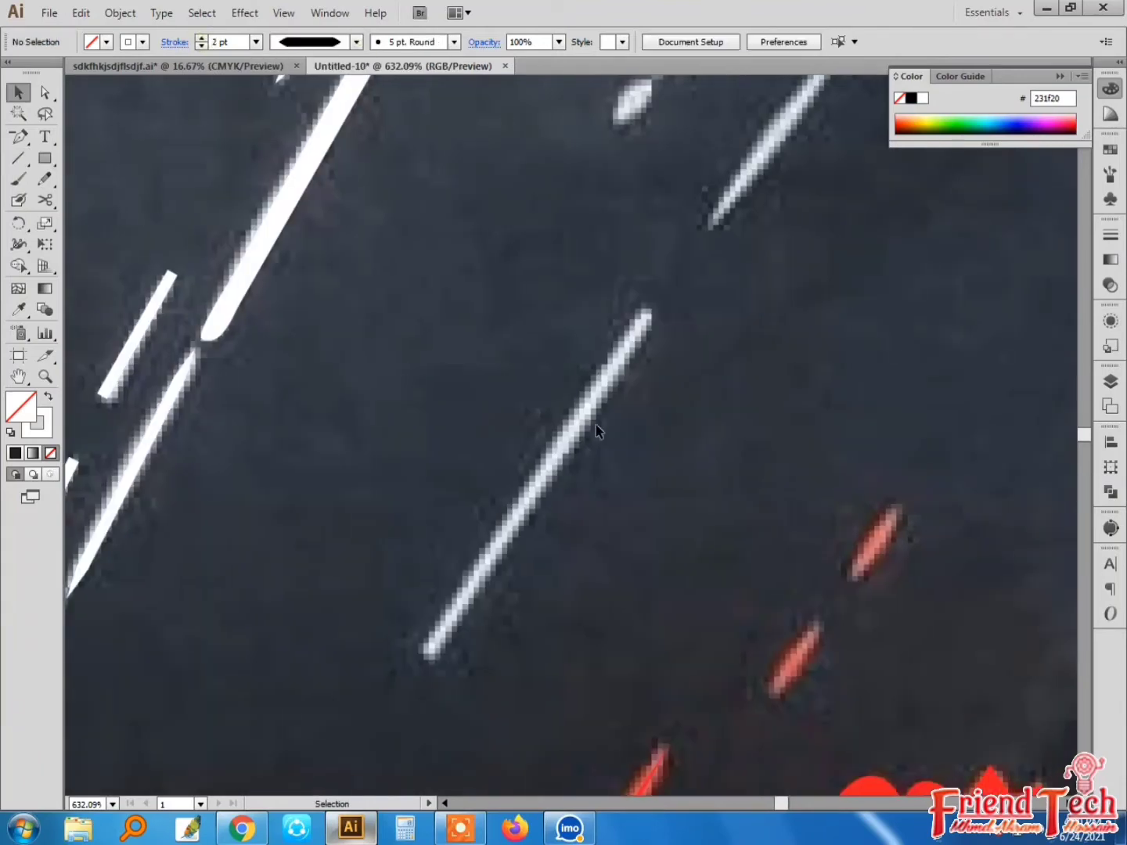
key(backslash)
drag(652, 312, 431, 651)
click(202, 37)
Draw a line over the thin streak running parallel to the second long white drip and set its stroke weight to 2 pt
scroll(523, 339, down, 1)
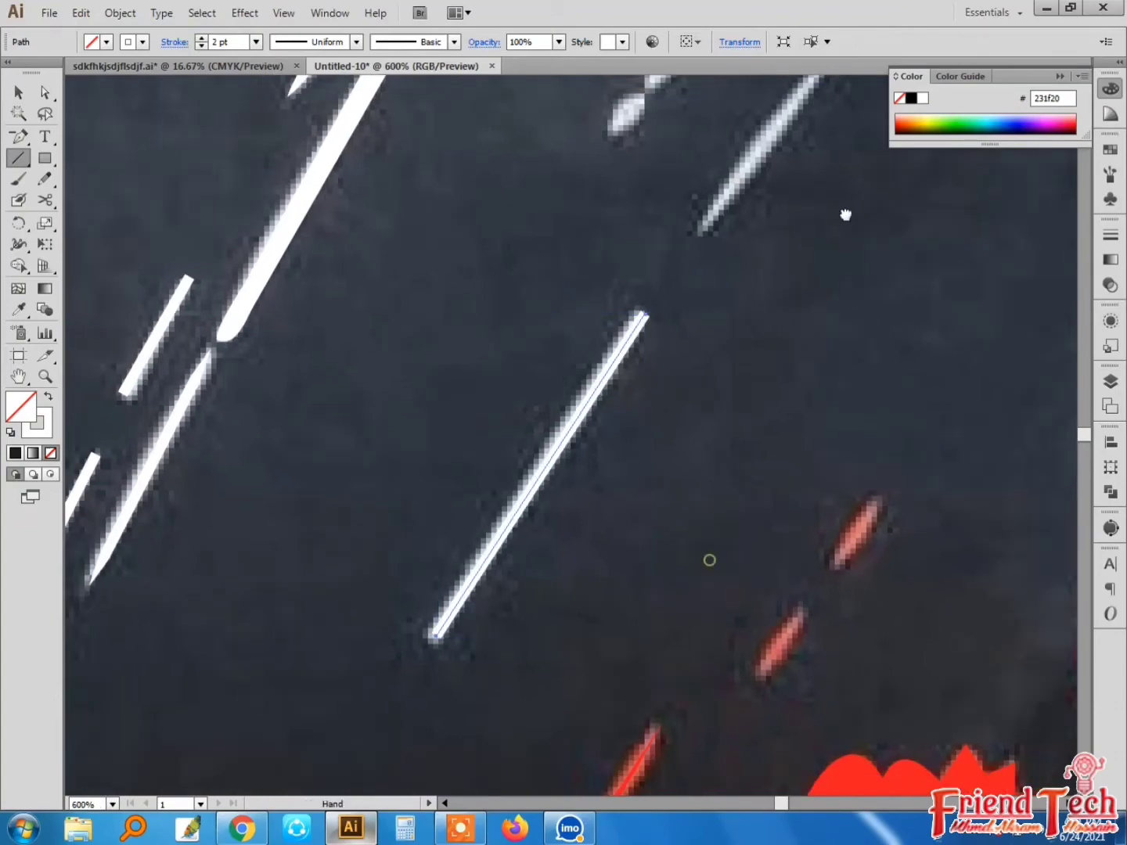
drag(845, 214, 607, 546)
mouse_move(881, 154)
mouse_down()
mouse_move(845, 305)
mouse_move(665, 453)
mouse_up()
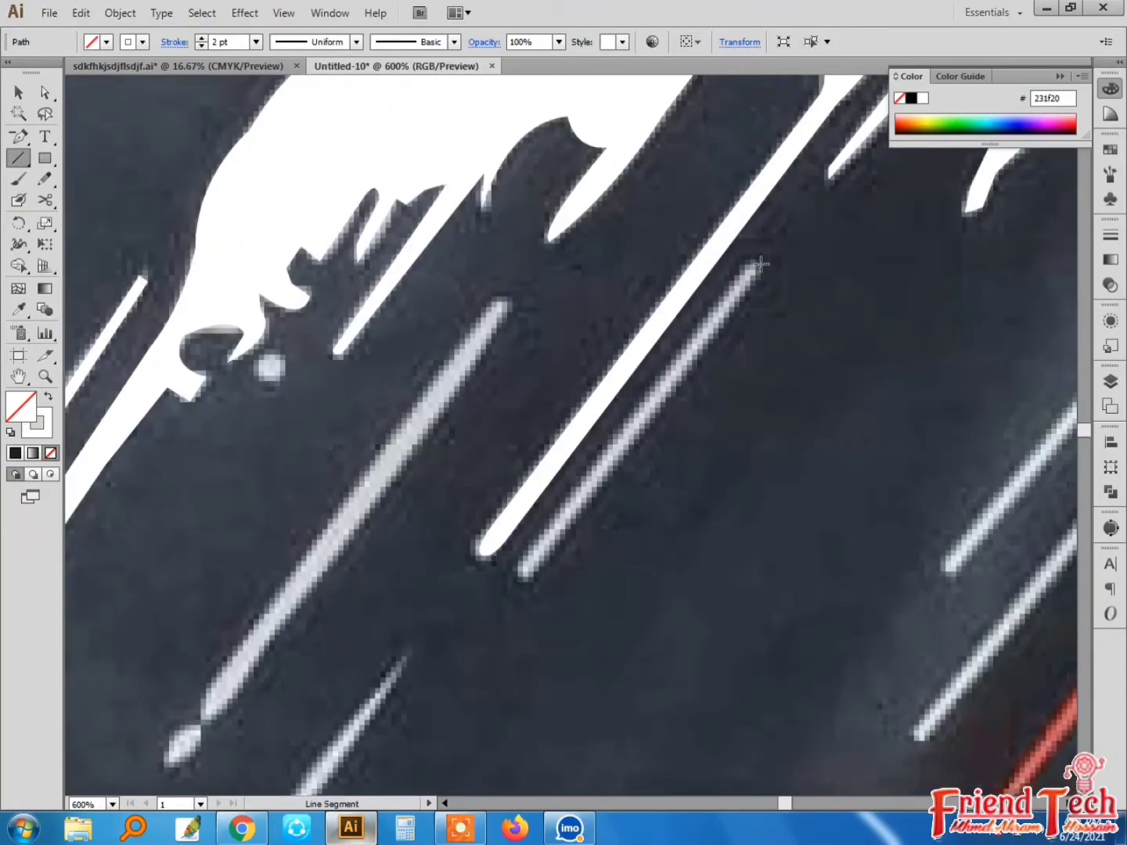
drag(526, 575, 526, 576)
click(202, 38)
mouse_move(873, 198)
mouse_down()
mouse_move(933, 211)
mouse_move(1122, 3)
mouse_up()
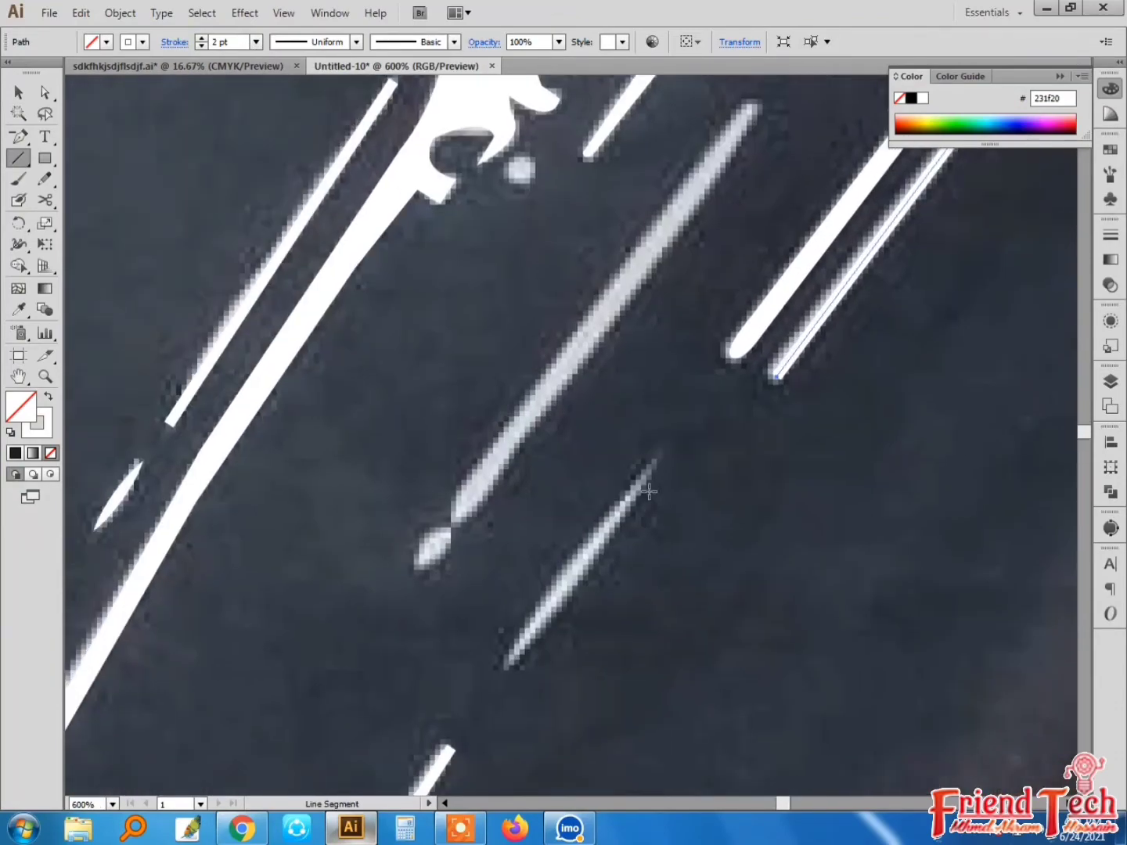
Draw a line over the short thin white streak below the long thick one and apply Width Profile 1
mouse_move(626, 498)
mouse_down()
mouse_move(510, 661)
mouse_move(653, 463)
mouse_up()
click(357, 42)
click(320, 92)
drag(566, 252, 565, 302)
Draw a line over the long thick white streak in the middle and set its stroke weight to 4 pt
mouse_move(754, 152)
mouse_down()
mouse_move(516, 520)
mouse_move(459, 572)
mouse_up()
click(202, 38)
key(v)
click(485, 364)
drag(486, 364, 491, 246)
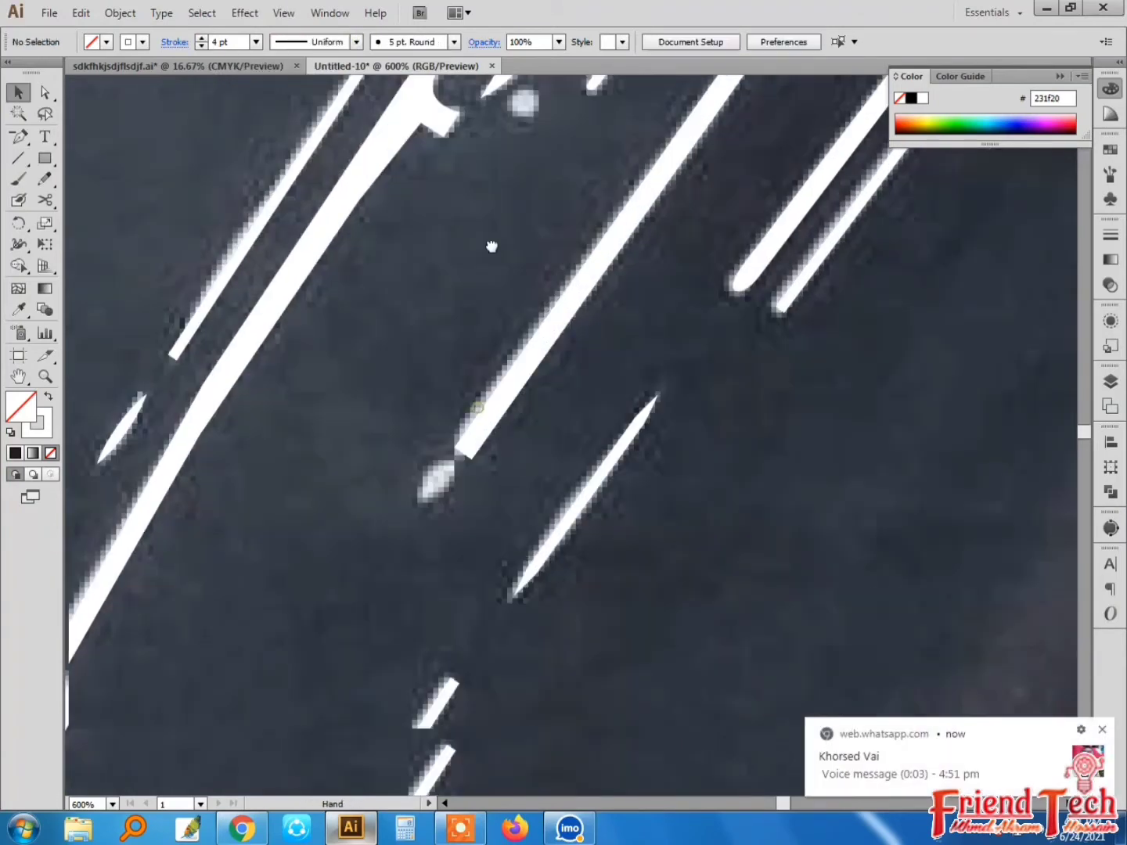
Draw a line over the small white blob below the thick streak's lower end and apply Width Profile 1
drag(498, 474, 505, 443)
drag(391, 376, 585, 502)
key(backslash)
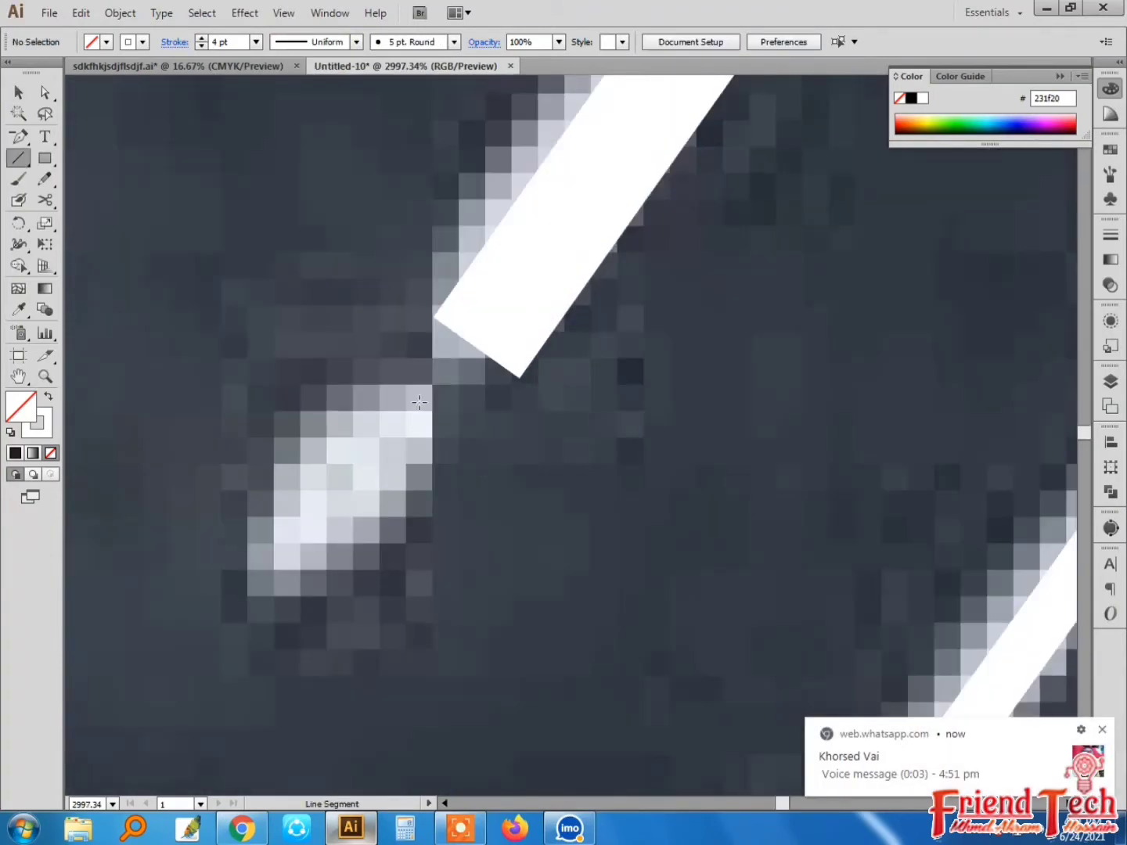
drag(420, 402, 259, 605)
click(356, 41)
click(302, 96)
key(v)
click(514, 508)
Draw 2 pt lines over the two parallel white streaks above the long thin red streak
key(ctrl+minus)
key(ctrl+minus)
key(ctrl+minus)
key(ctrl+minus)
key(ctrl+minus)
key(ctrl+minus)
key(ctrl+minus)
key(ctrl+minus)
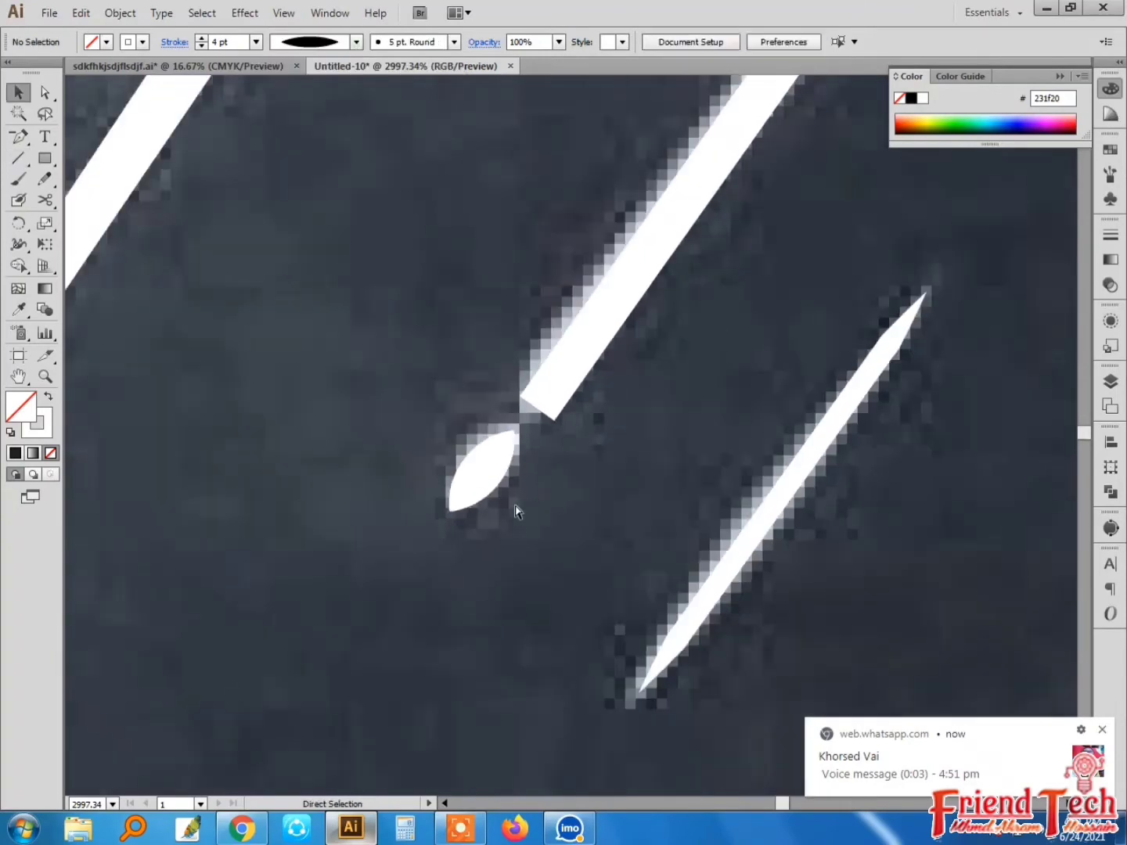
key(minus)
key(v)
drag(719, 431, 402, 349)
drag(458, 116, 695, 419)
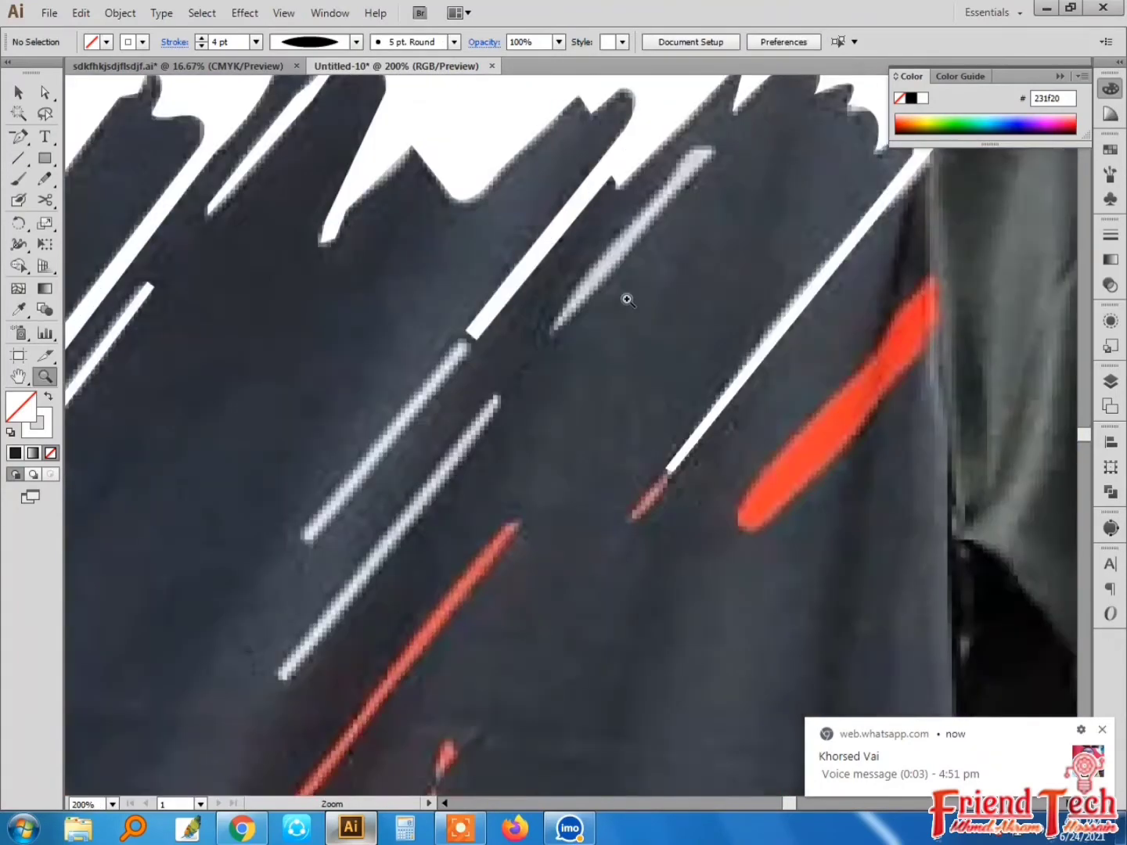
key(backslash)
drag(370, 507, 371, 507)
key(ctrl+z)
drag(529, 318, 369, 512)
click(201, 38)
drag(614, 348, 603, 272)
mouse_move(552, 300)
mouse_down()
mouse_move(385, 533)
mouse_move(340, 572)
mouse_up()
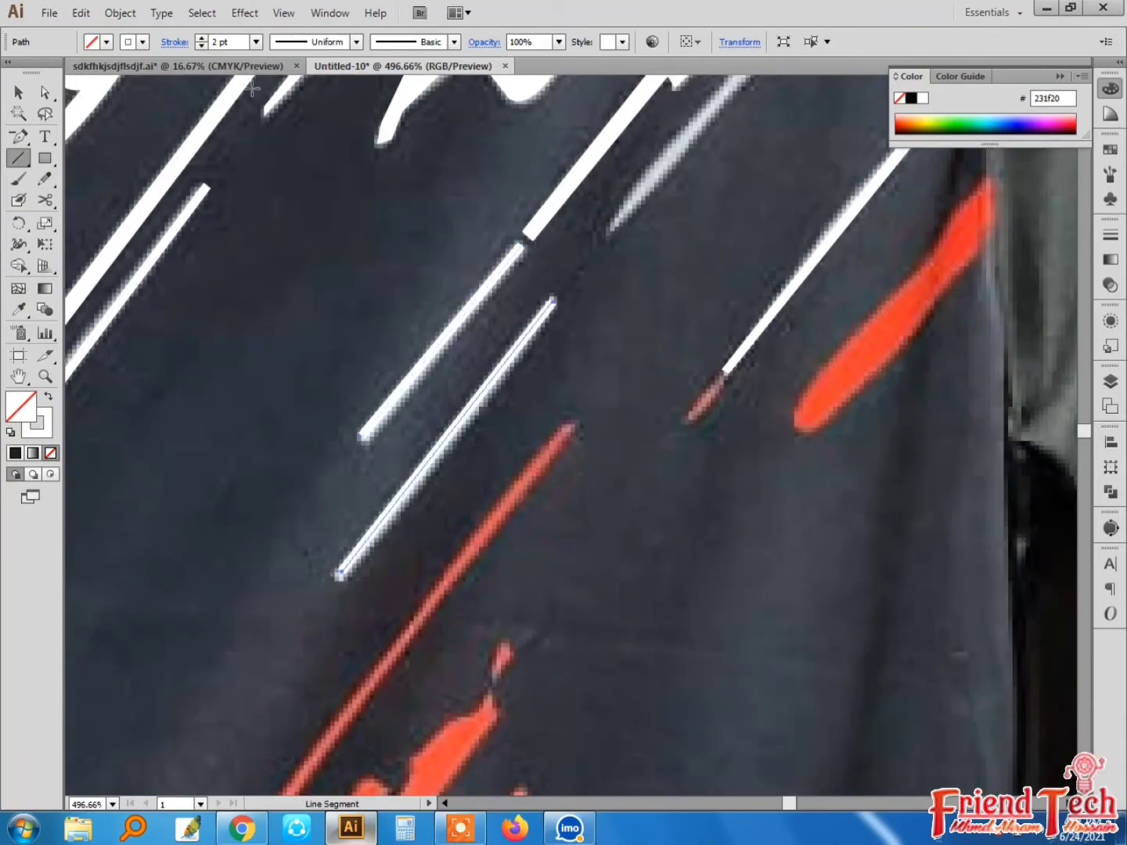
Try to cover the tapered white streak beside the broad drip with a 3 pt line and a tapered width profile
drag(253, 89, 126, 284)
mouse_move(576, 383)
mouse_down()
mouse_move(663, 181)
mouse_move(626, 389)
mouse_move(667, 259)
mouse_up()
key(ctrl+shift+a)
key(z)
drag(520, 151, 832, 408)
key(backslash)
drag(285, 597, 702, 105)
click(201, 38)
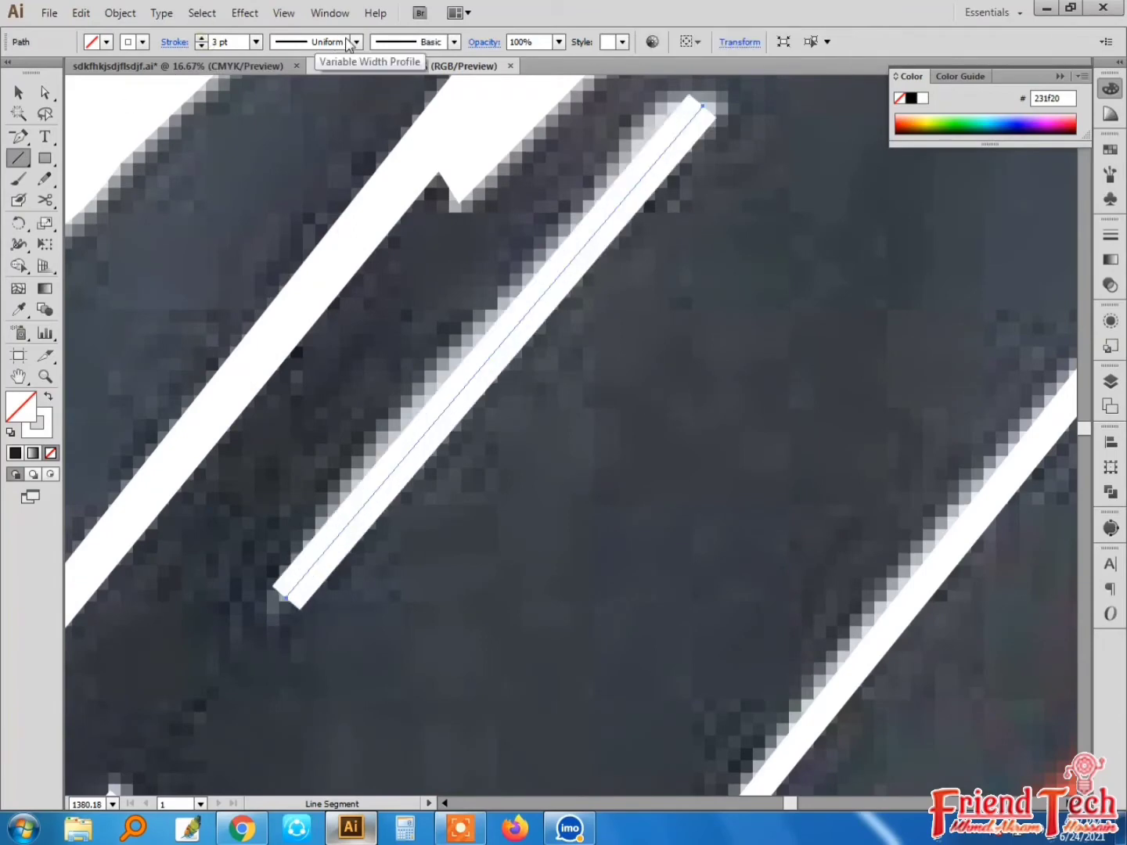
click(356, 41)
click(300, 191)
click(356, 42)
click(313, 208)
key(v)
click(433, 454)
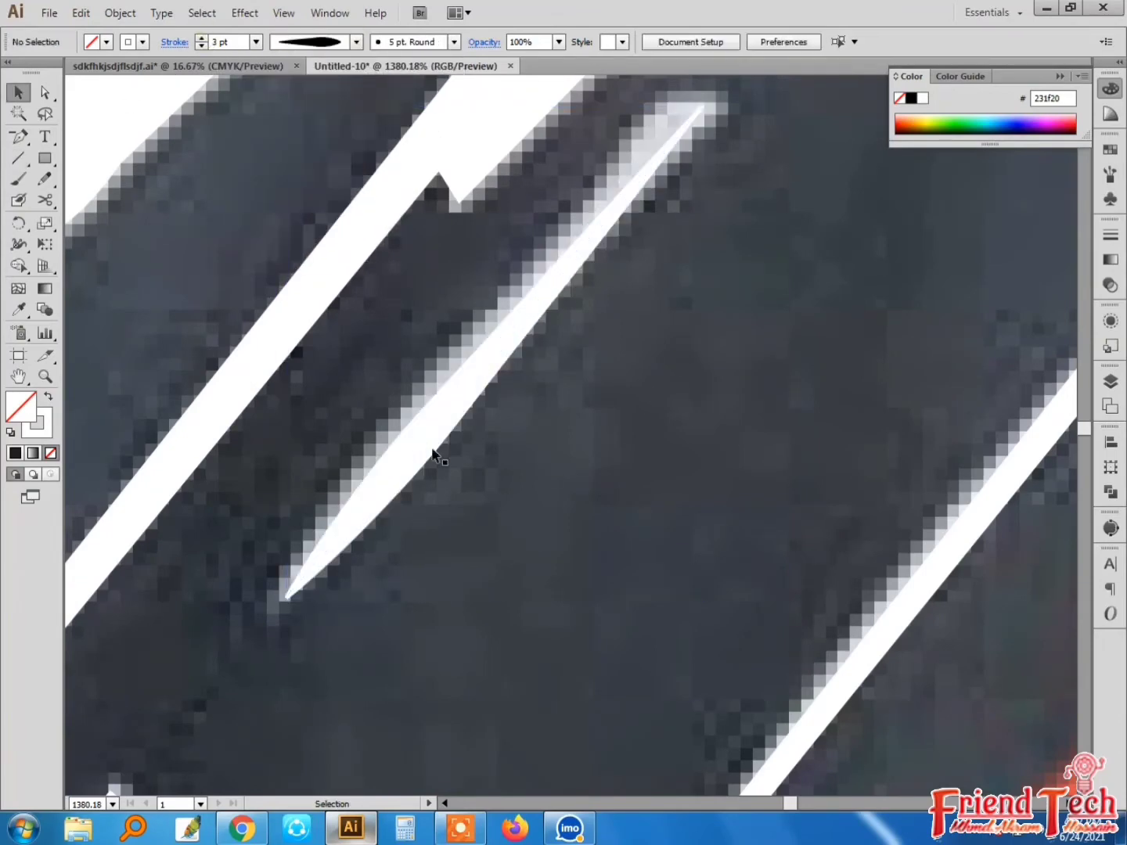
click(451, 403)
drag(708, 99, 491, 556)
key(ctrl+z)
key(Delete)
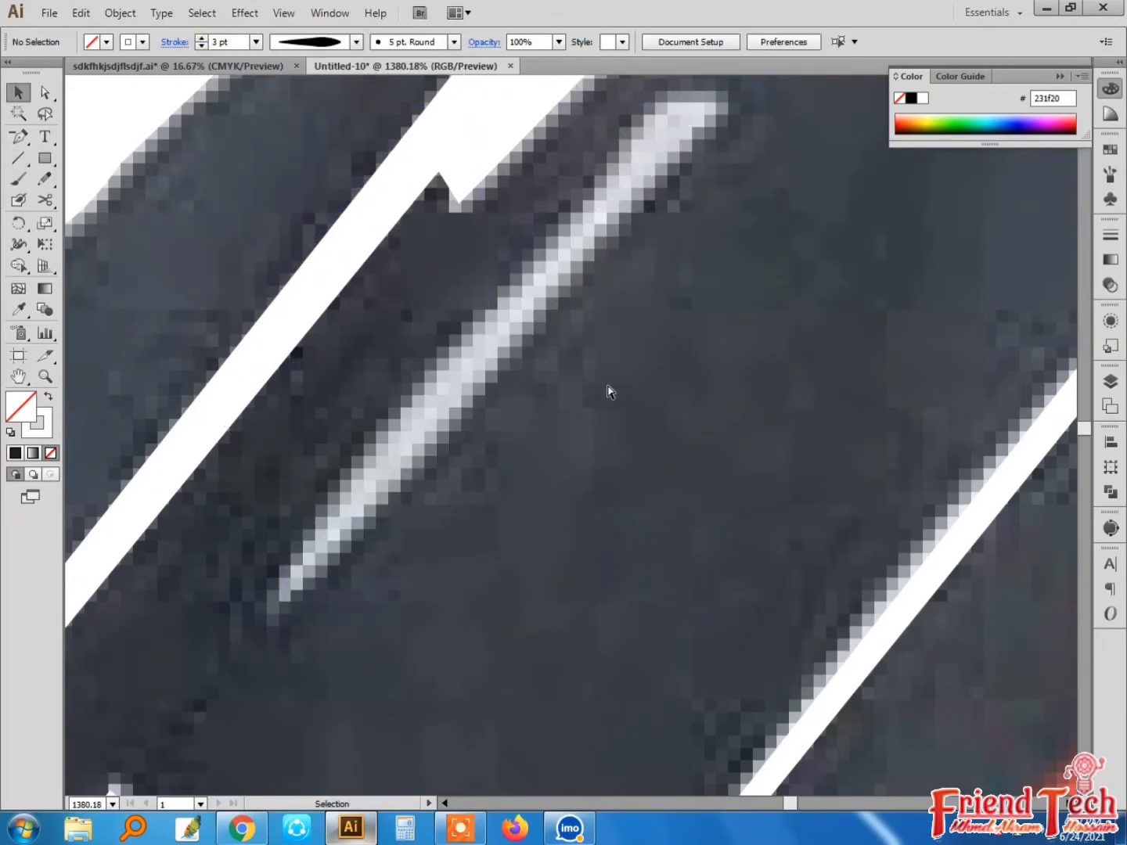
Trace the tapered white streak with the Pen tool as a closed shape with a rounded upper end, filled white without a stroke
key(ctrl+minus)
key(p)
click(316, 574)
click(645, 139)
drag(699, 154, 697, 202)
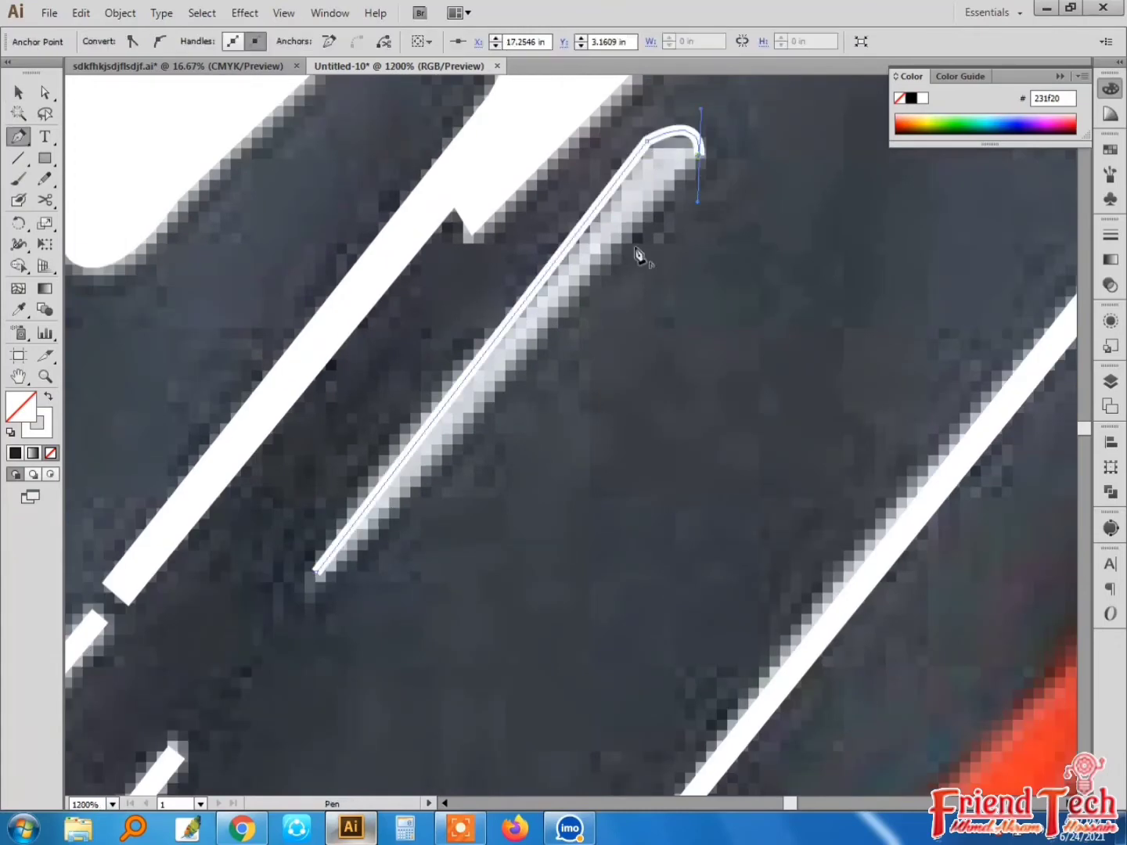
click(318, 575)
key(v)
click(478, 507)
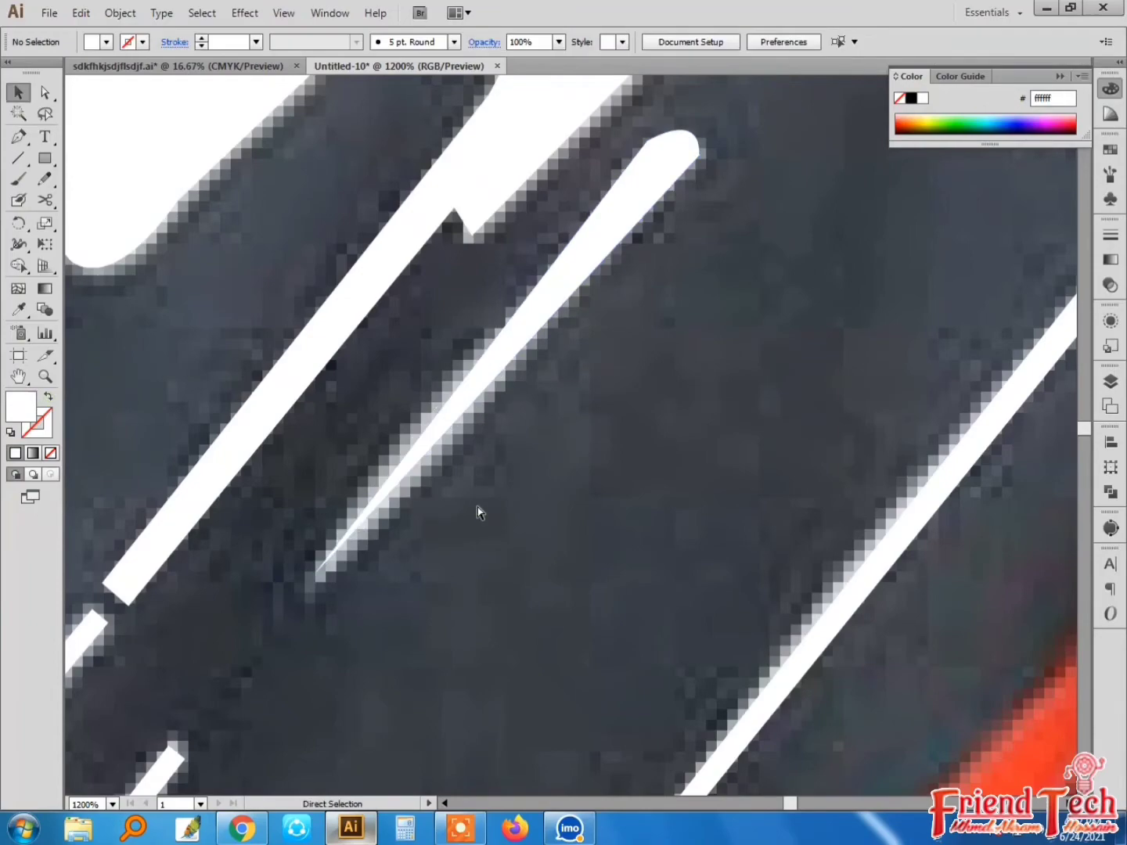
Draw a CMYK Red line over the small dash above the red spikes, set to 2 pt with the straight-sided, pointed-end width profile
key(ctrl+minus)
key(minus)
key(ctrl+minus)
key(v)
drag(495, 648, 508, 393)
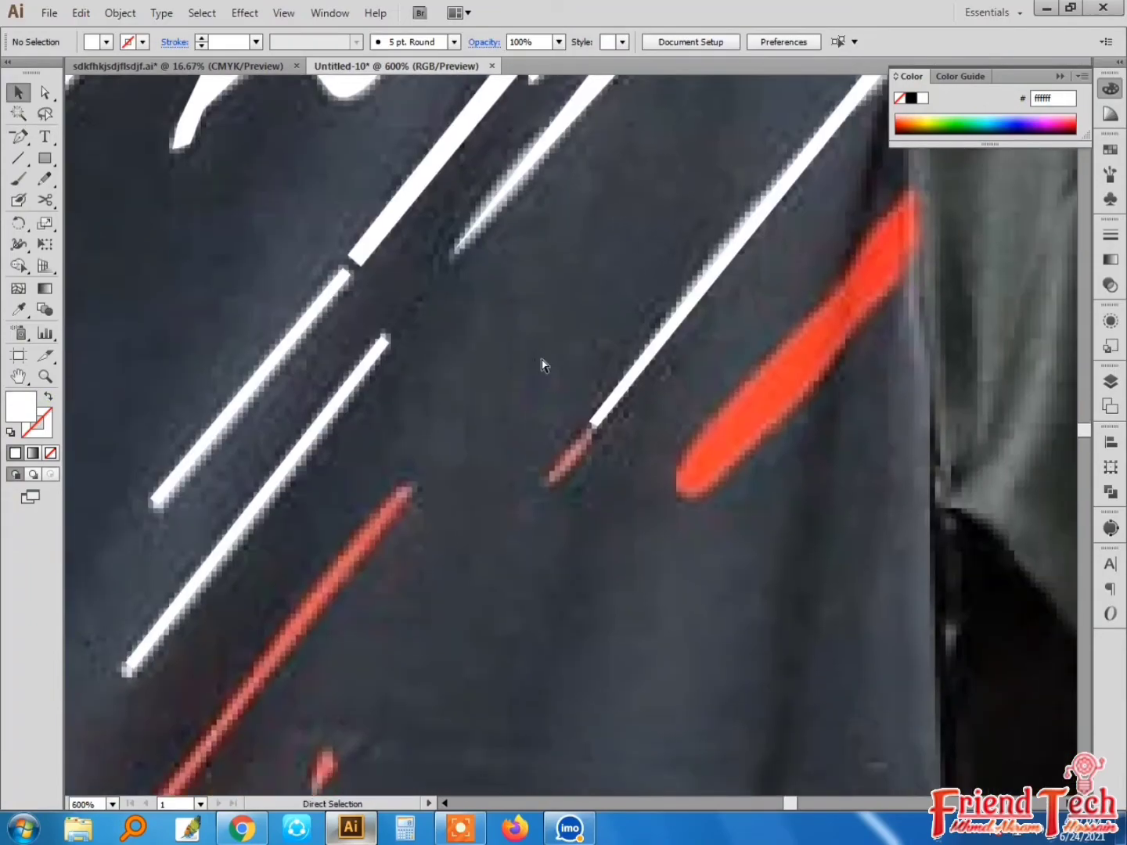
key(ctrl+minus)
key(ctrl+minus)
key(ctrl+minus)
key(minus)
drag(364, 617, 717, 281)
key(z)
drag(314, 413, 508, 514)
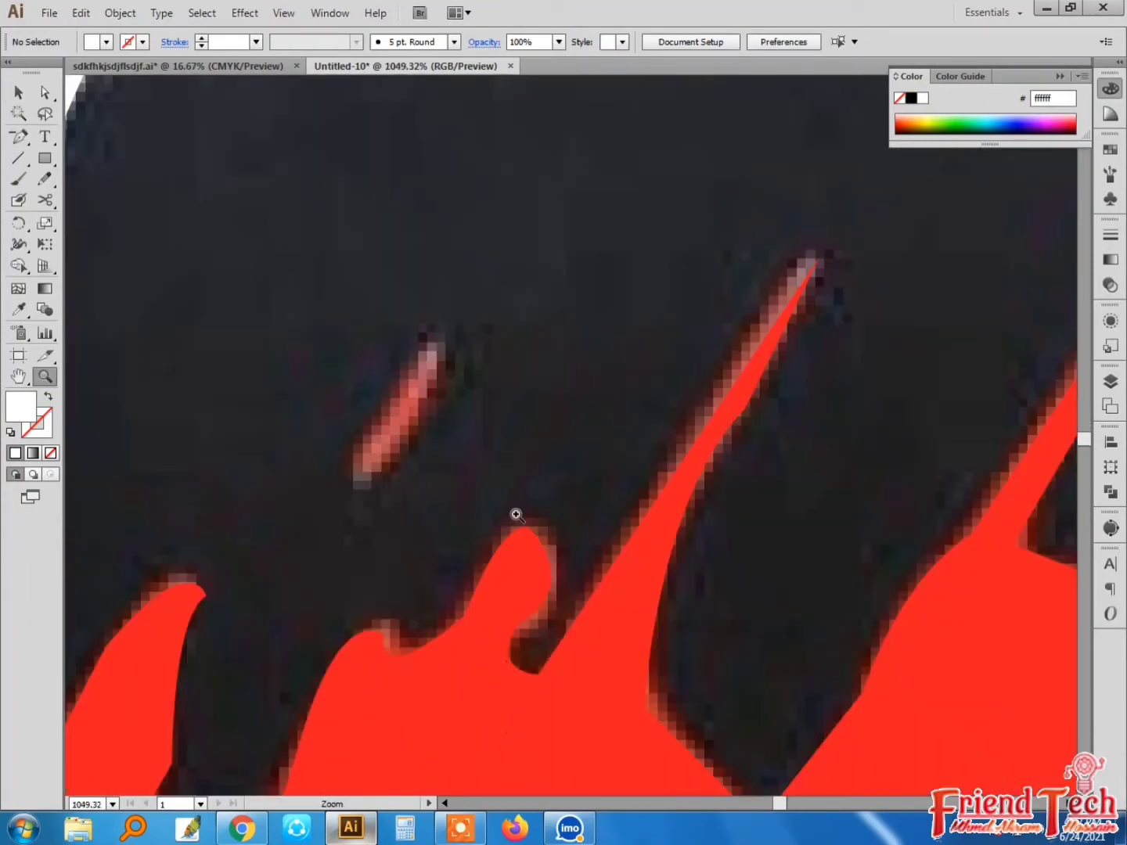
key(backslash)
drag(439, 347, 358, 474)
click(143, 41)
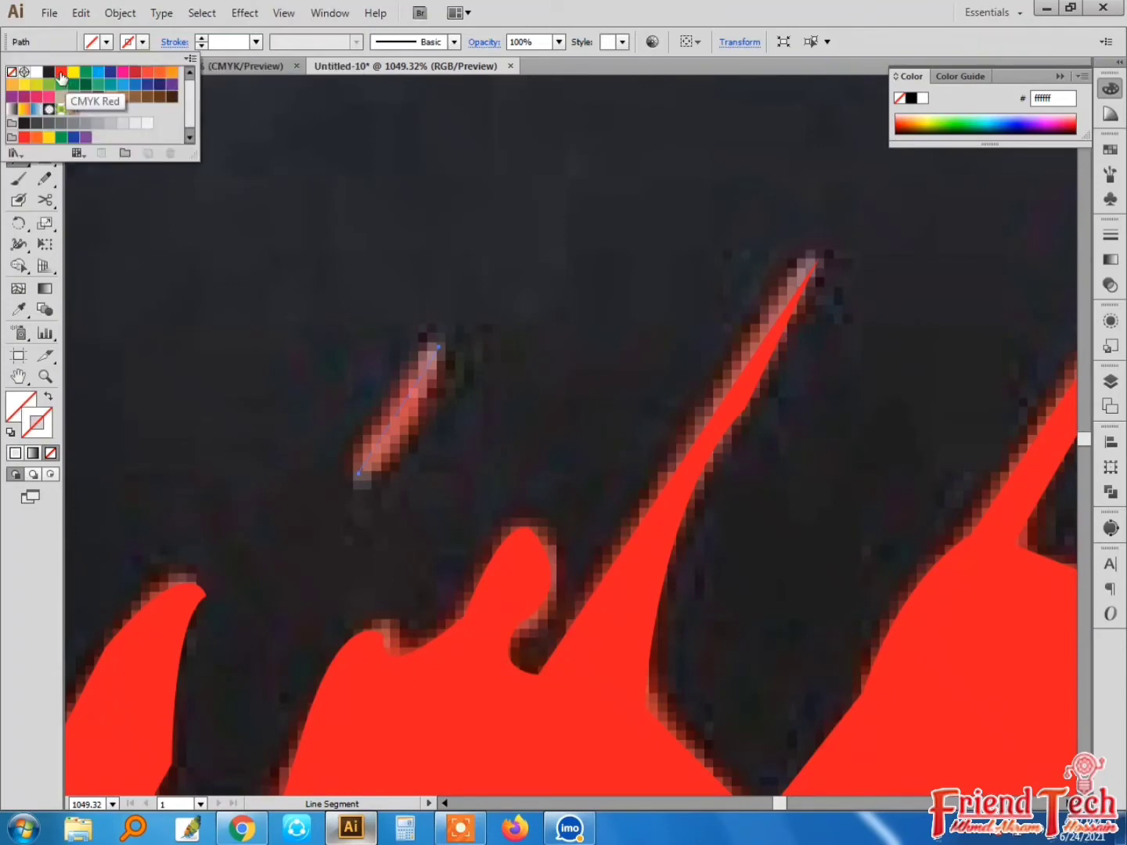
click(59, 78)
click(202, 38)
click(356, 42)
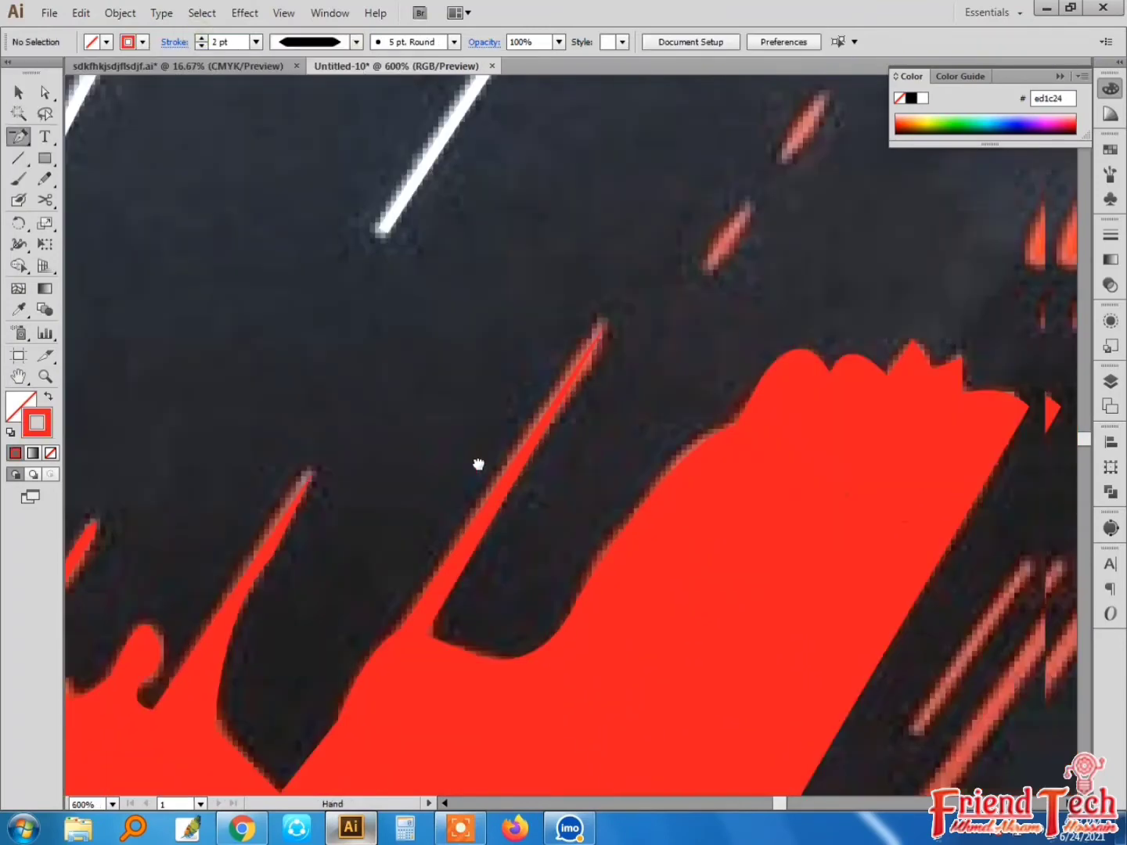
Draw 2 pt red lines over the two small dashes above the large red area's long spike
scroll(479, 463, up, 3)
drag(537, 466, 558, 428)
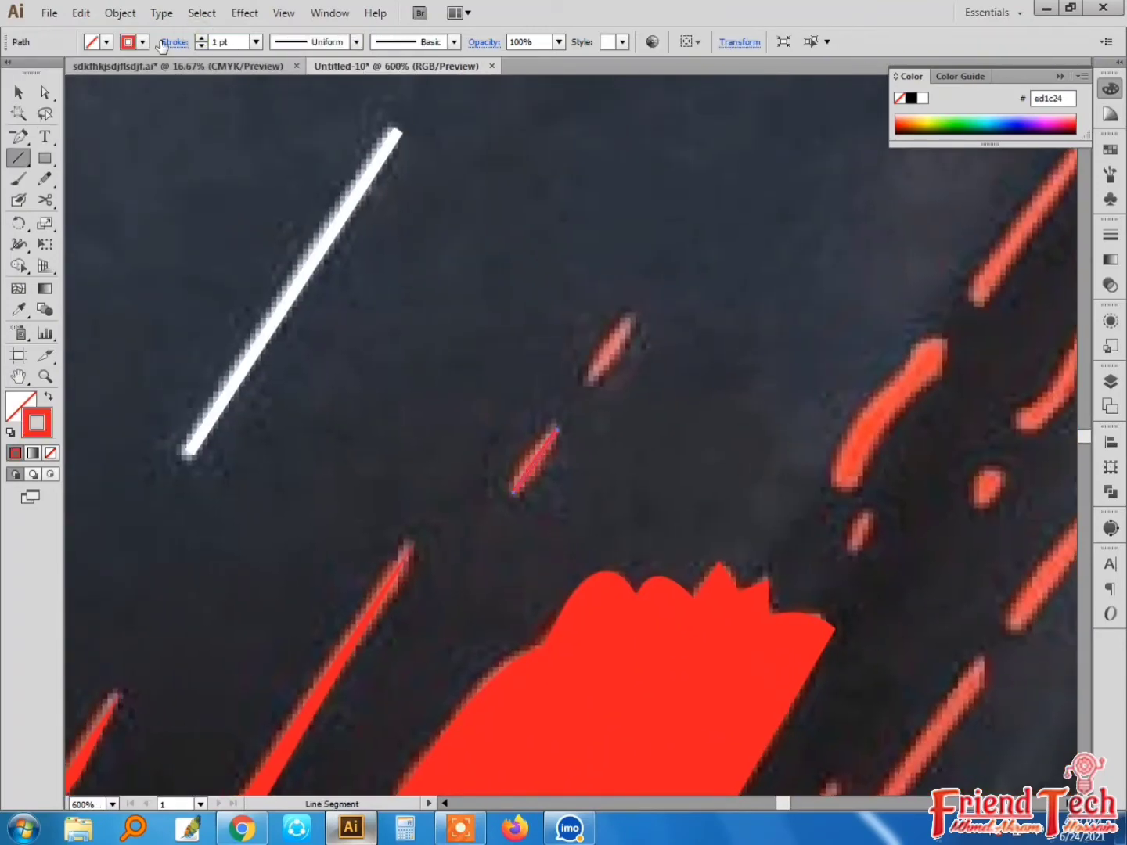
drag(591, 383, 632, 313)
Draw 2 pt red lines over the short dashes along the red area's straight edge and apply Width Profile 1 to the lowest
scroll(432, 526, right, 5)
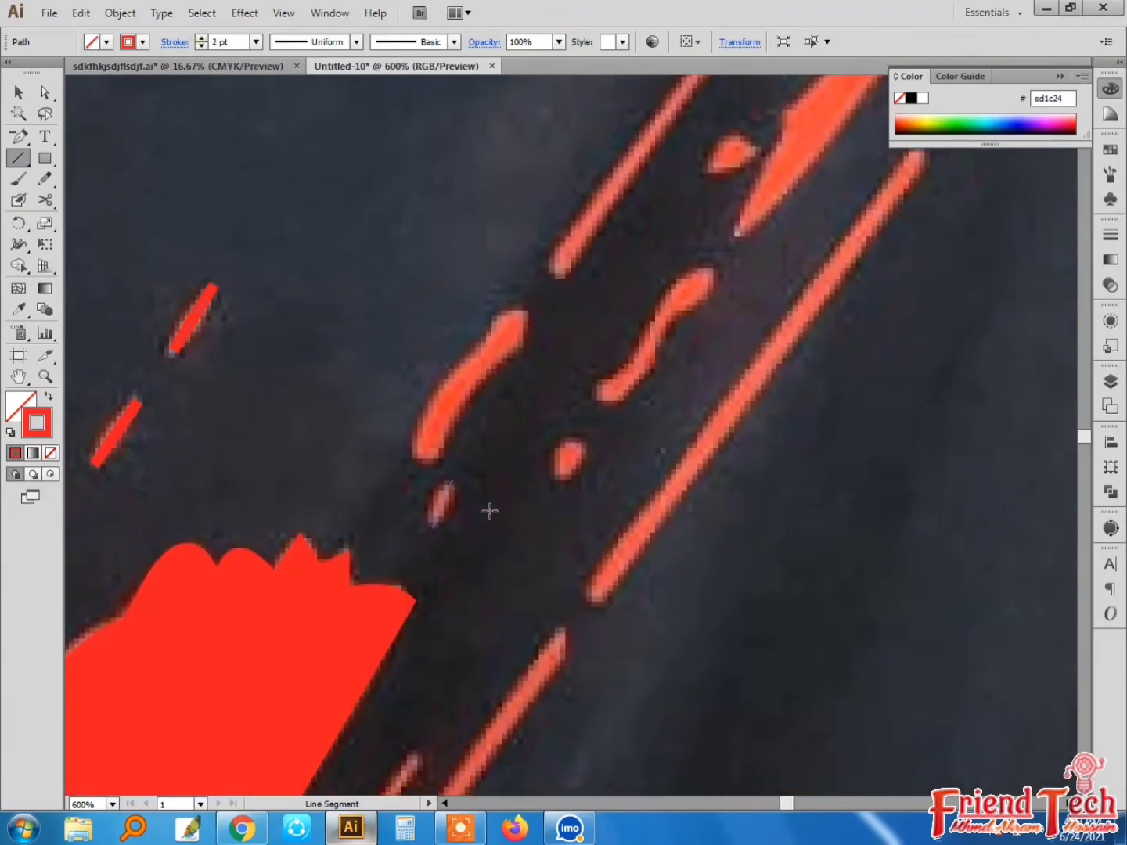
scroll(490, 510, down, 4)
mouse_move(420, 584)
mouse_down()
mouse_move(568, 337)
mouse_move(492, 452)
mouse_up()
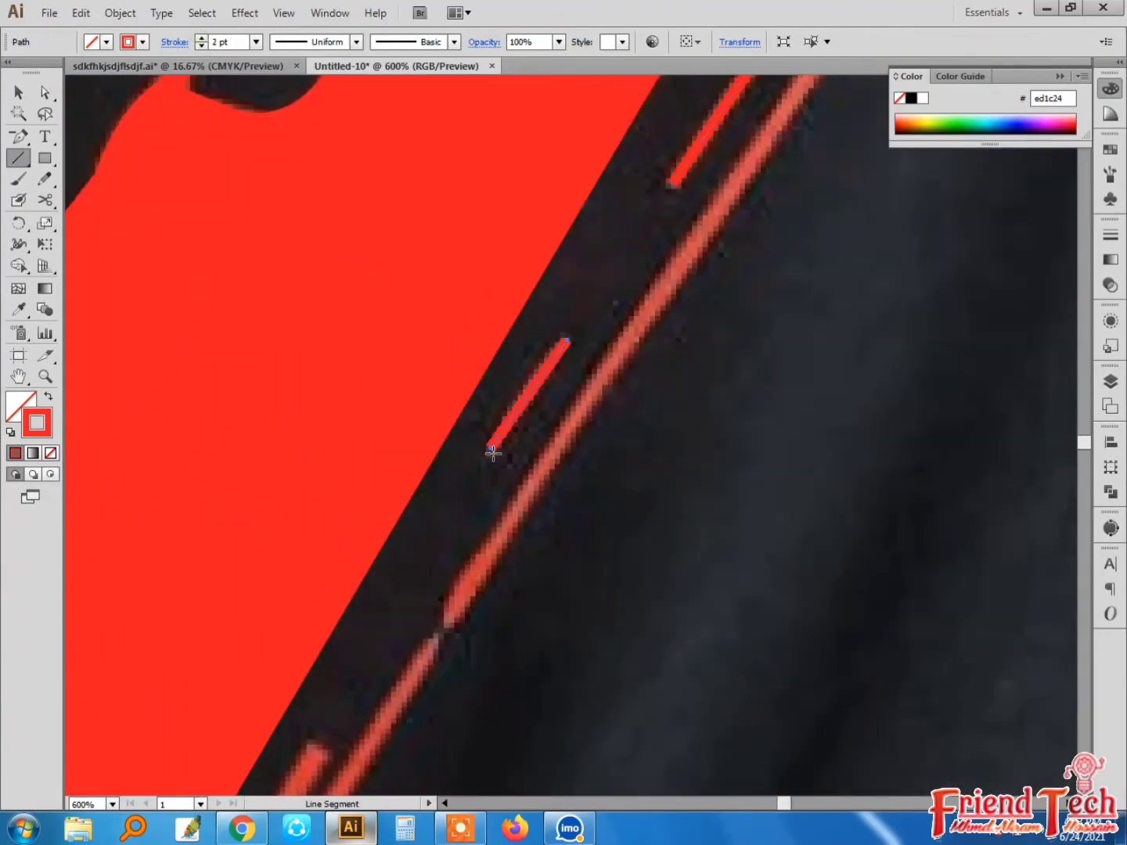
drag(455, 671, 575, 538)
click(356, 42)
click(319, 103)
Draw a line over the wedge-shaped dash farther down the edge, apply the width profile tapering to one end, and set it to 5 pt
drag(429, 626, 513, 428)
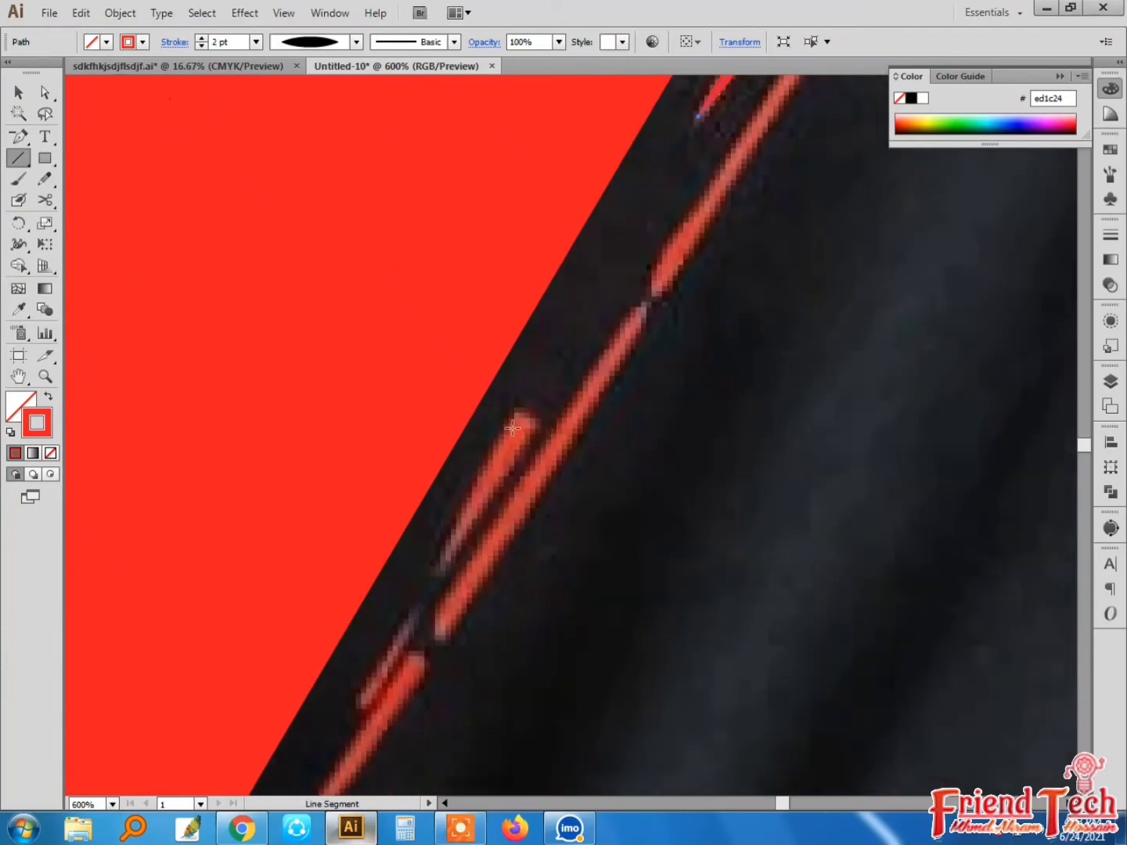
click(356, 42)
click(321, 235)
click(201, 37)
click(201, 38)
click(201, 38)
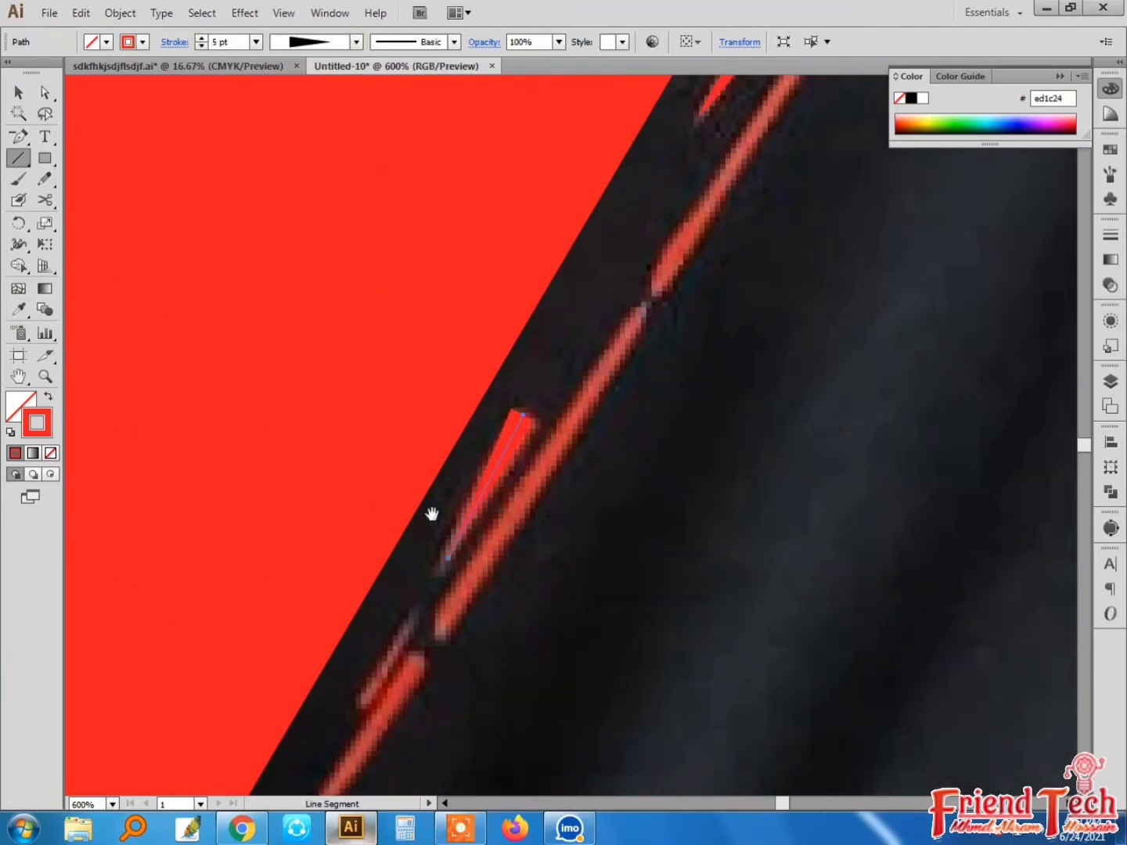
Draw a line over the short thin dash below the wedge-shaped one and set its stroke weight to 2 pt
drag(432, 514, 530, 291)
drag(512, 392, 460, 485)
key(ctrl+z)
drag(511, 393, 459, 482)
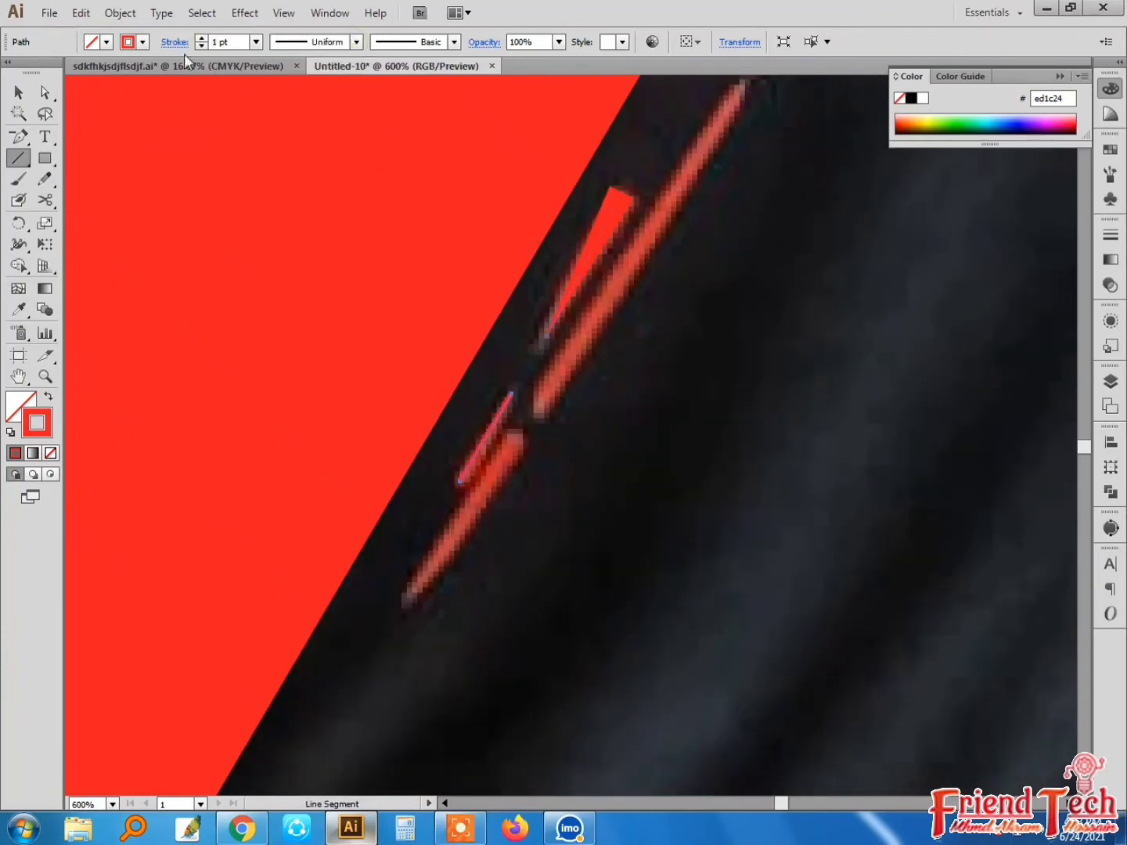
click(201, 37)
Draw a 3 pt line over the long red streak's lower segment and a line with a tapered width profile over the short tail below it
key(ctrl+minus)
key(ctrl+minus)
mouse_move(508, 536)
mouse_down()
mouse_move(400, 689)
mouse_move(346, 723)
mouse_up()
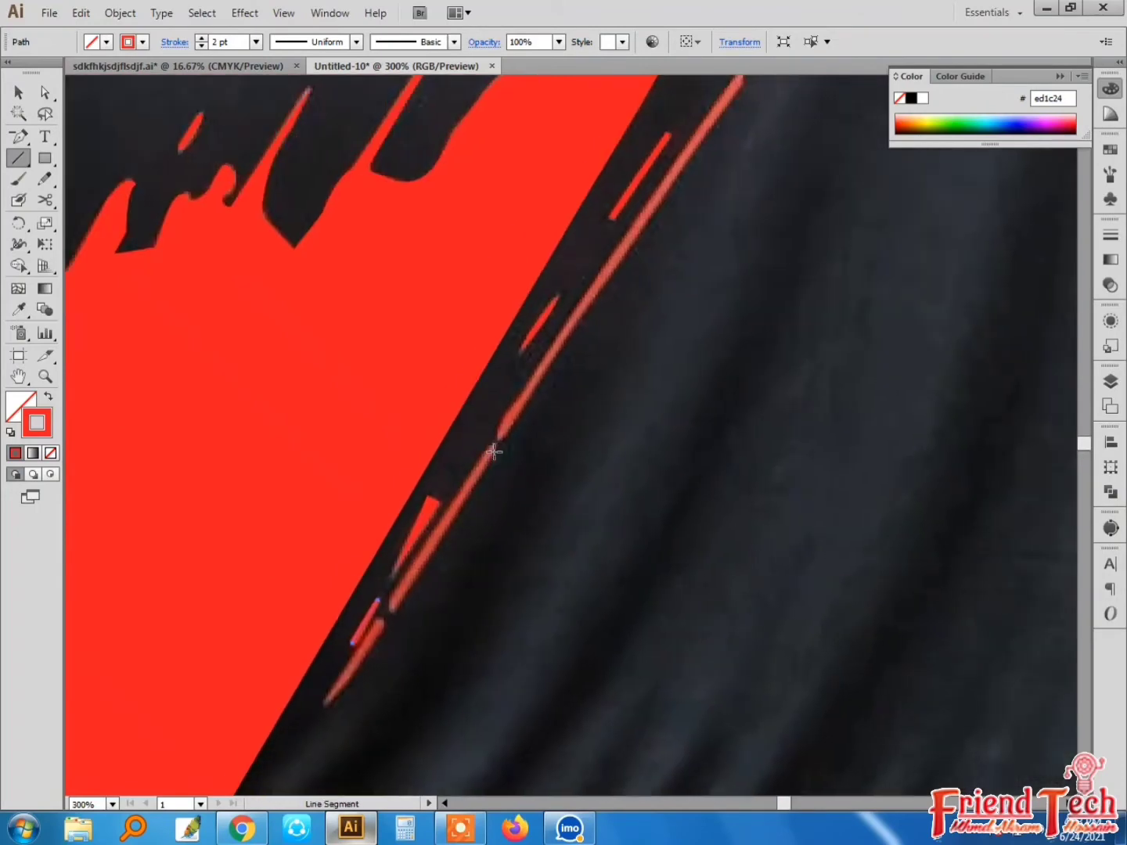
click(201, 37)
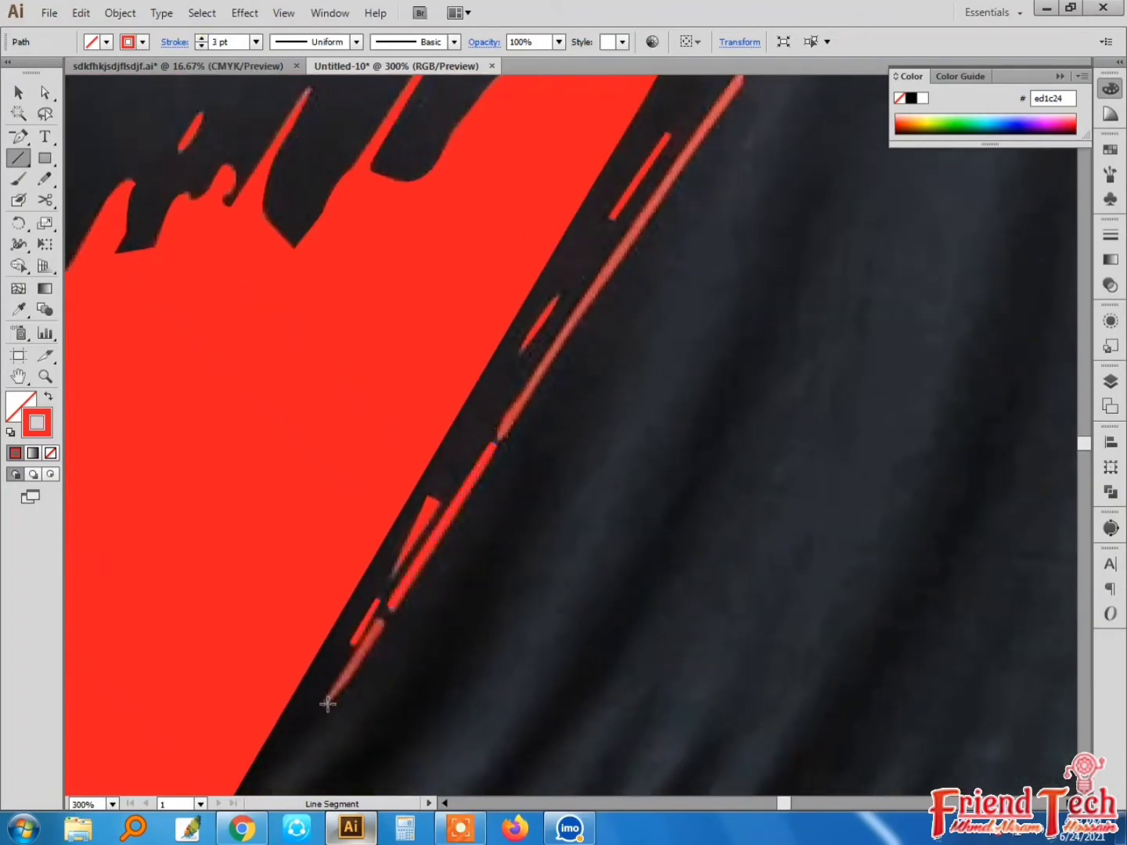
click(356, 42)
click(312, 184)
key(v)
Draw a line over the long red streak's middle segment and set its stroke weight to 3 pt
mouse_move(619, 304)
mouse_down()
mouse_move(452, 437)
mouse_move(512, 411)
mouse_up()
key(backslash)
drag(606, 227, 363, 590)
double_click(201, 38)
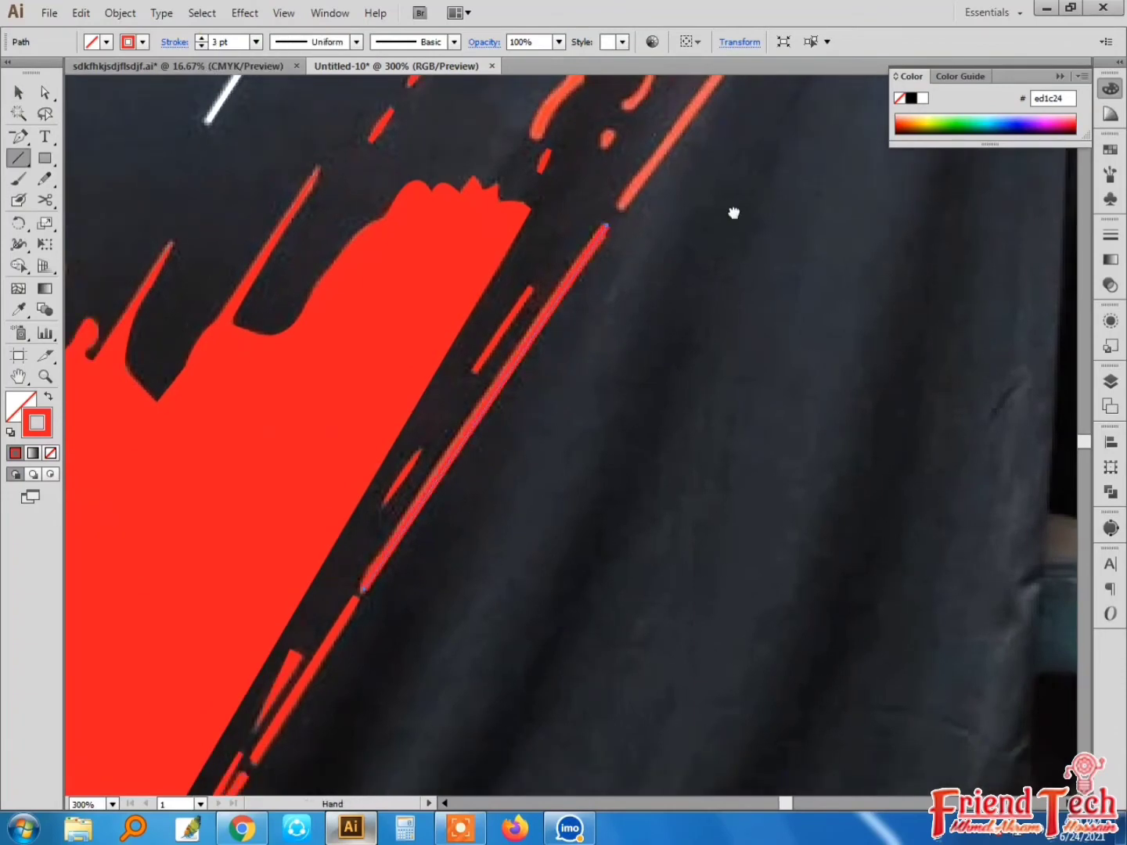
Draw 3 pt lines over the long red streak's upper segment and the thin red streak running parallel to it
drag(733, 213, 620, 540)
drag(670, 312, 507, 532)
drag(463, 440, 396, 558)
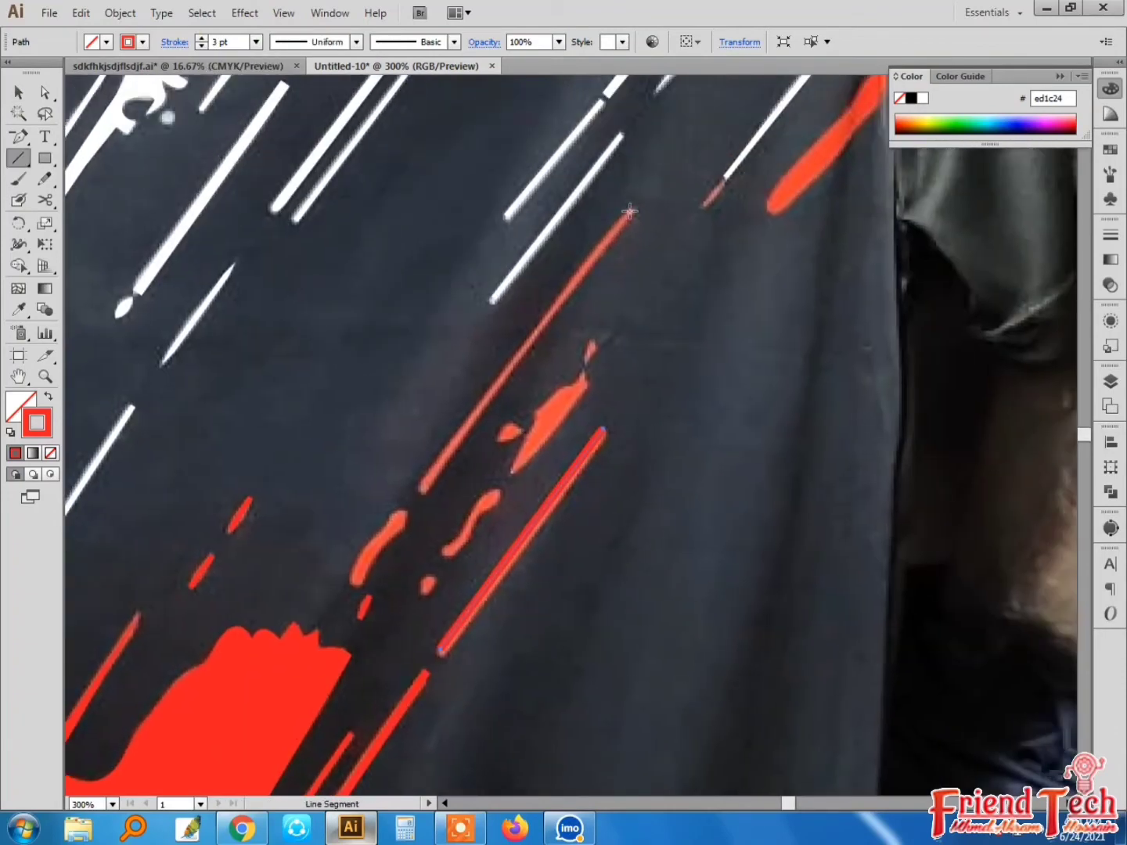
drag(458, 437, 421, 488)
Paint over the thick curved red mark with the Paintbrush and set its stroke weight to 0.8 pt
drag(346, 586, 429, 507)
drag(421, 393, 648, 530)
key(p)
key(ctrl+minus)
key(ctrl+minus)
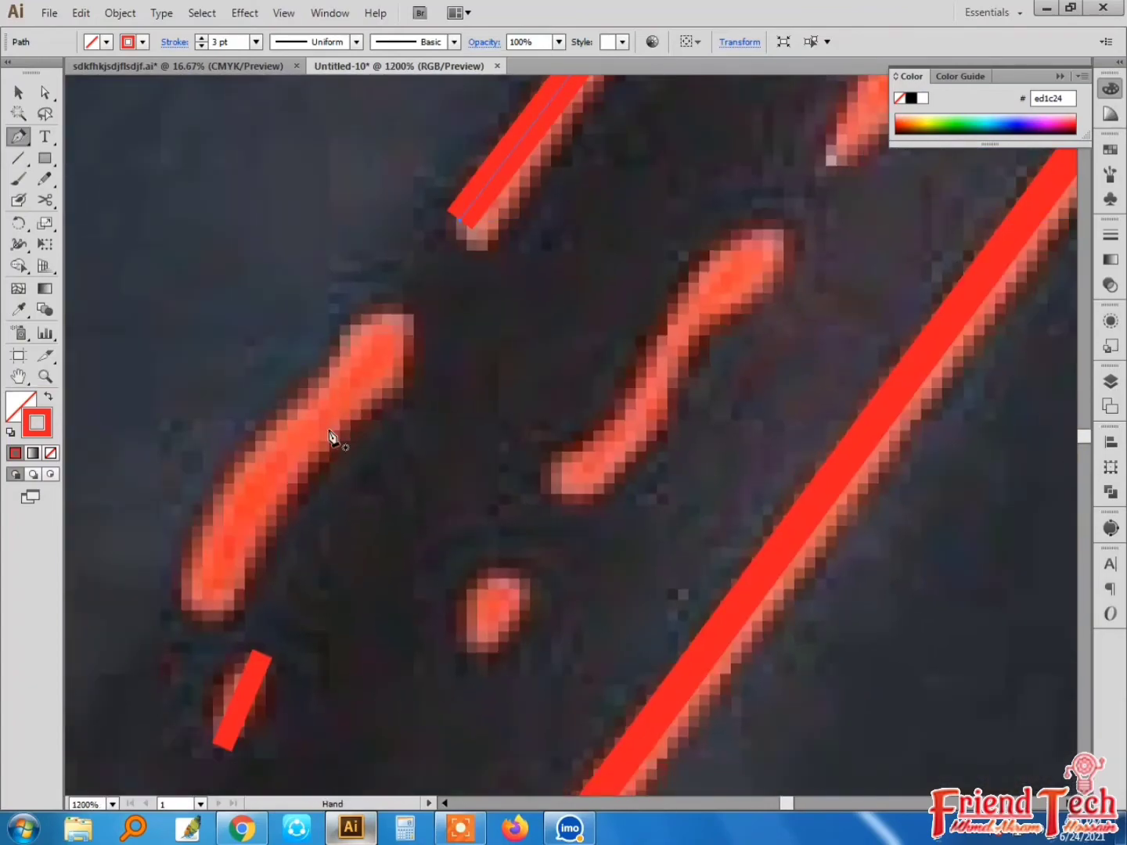
key(ctrl+minus)
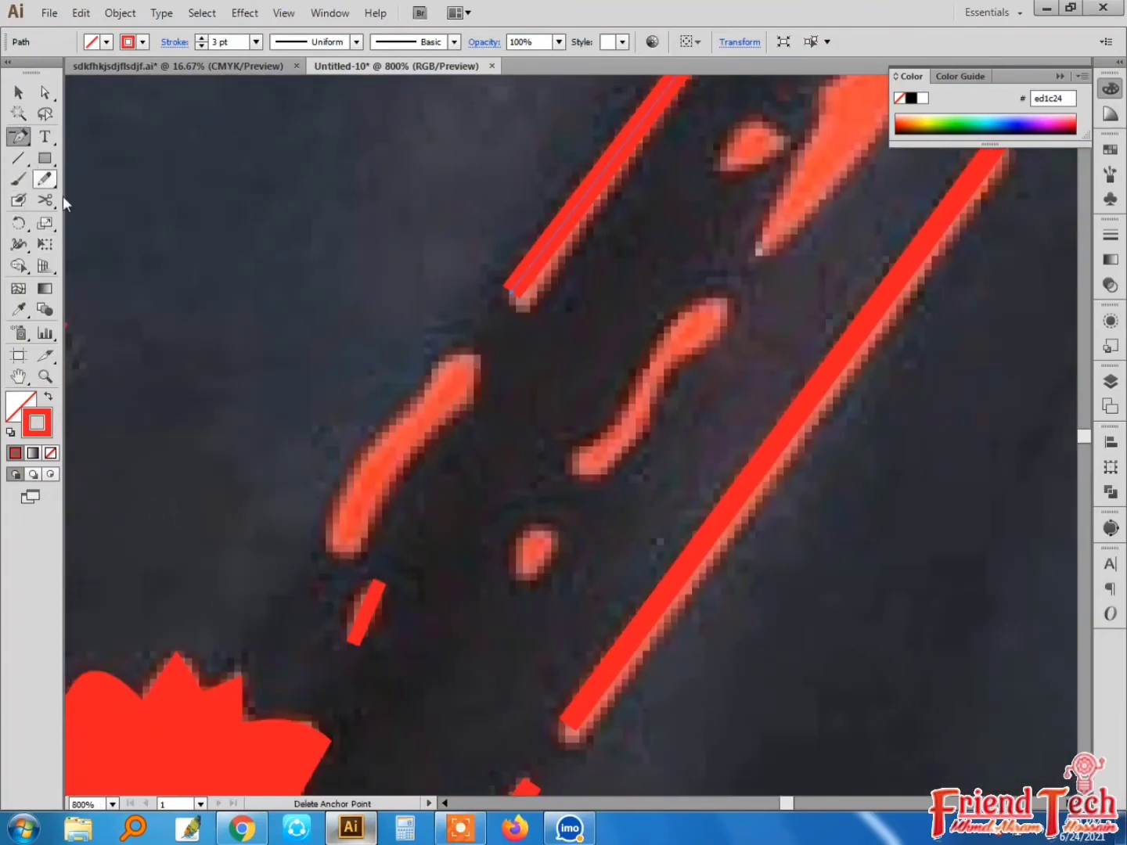
click(45, 180)
click(18, 178)
mouse_move(470, 362)
mouse_down()
mouse_move(363, 507)
mouse_move(346, 544)
mouse_up()
key(v)
click(425, 438)
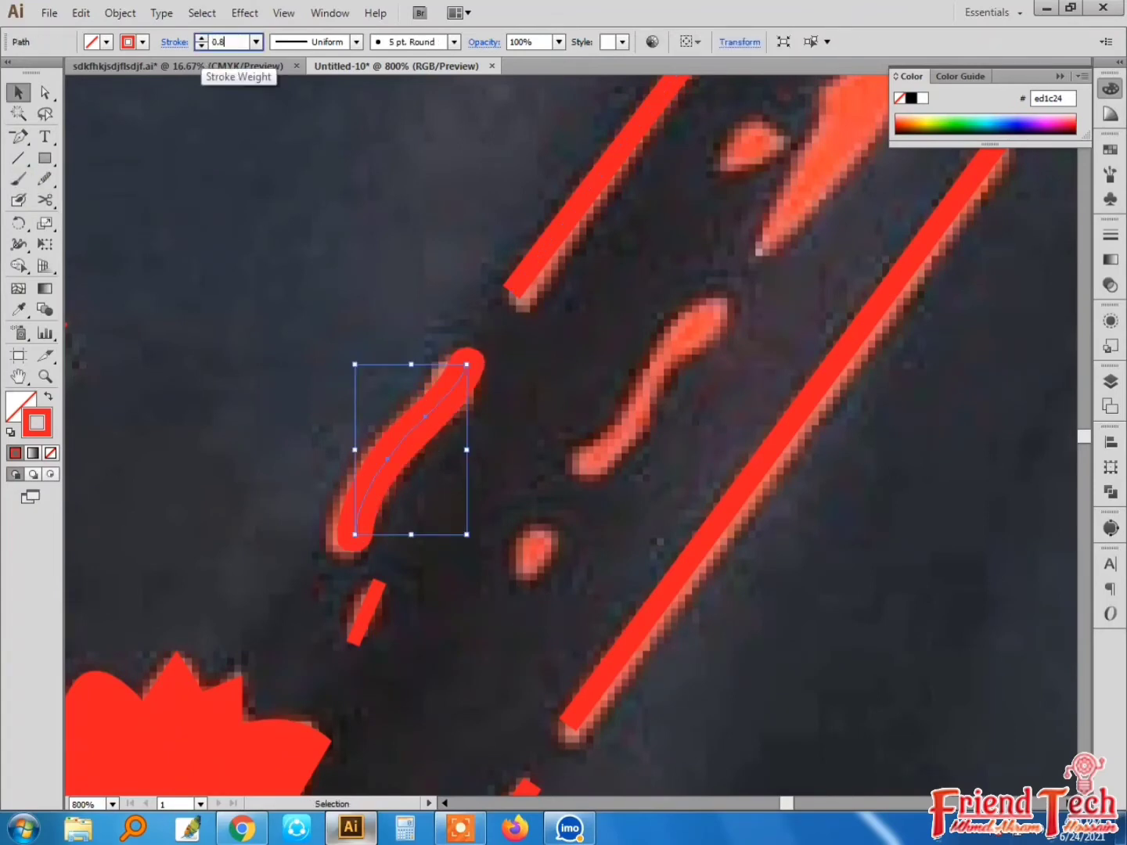
key(Return)
click(654, 544)
Paint 0.8 pt brush strokes over the S-shaped red mark and the small red dot below it
click(554, 491)
drag(554, 491, 512, 523)
key(b)
mouse_move(675, 342)
mouse_down()
mouse_move(603, 433)
mouse_move(520, 494)
mouse_up()
drag(537, 471, 565, 387)
key(v)
key(b)
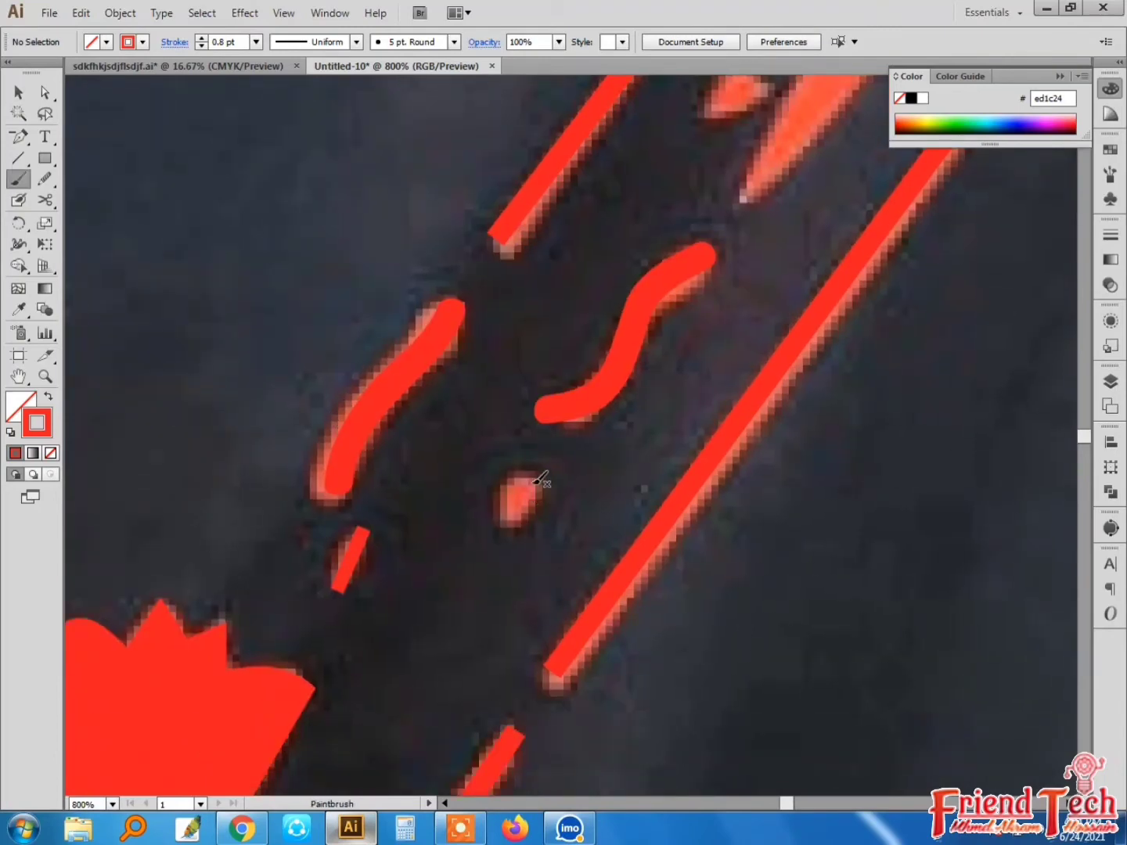
drag(536, 478, 507, 513)
Trace the large pointed red splash between the two long red lines as a closed shape, using red as fill instead of stroke
drag(729, 244, 510, 503)
key(p)
click(472, 611)
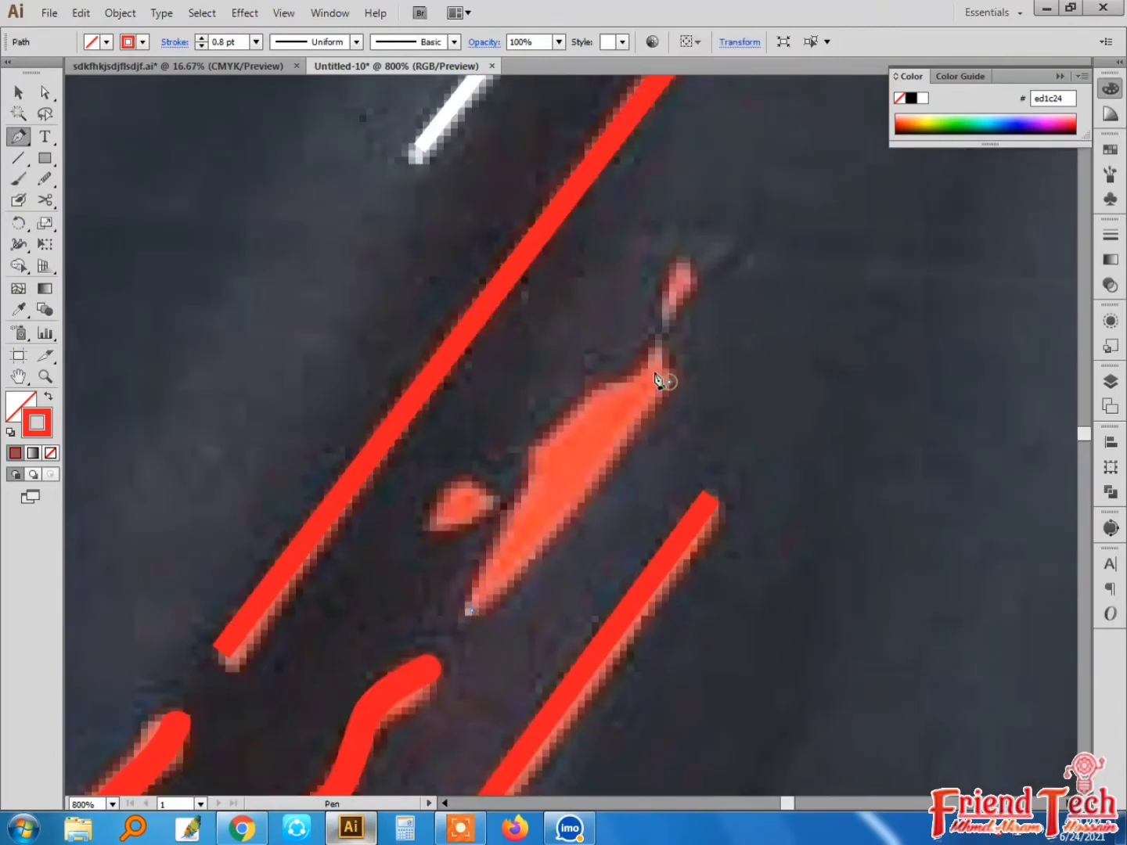
drag(659, 372, 648, 374)
click(531, 448)
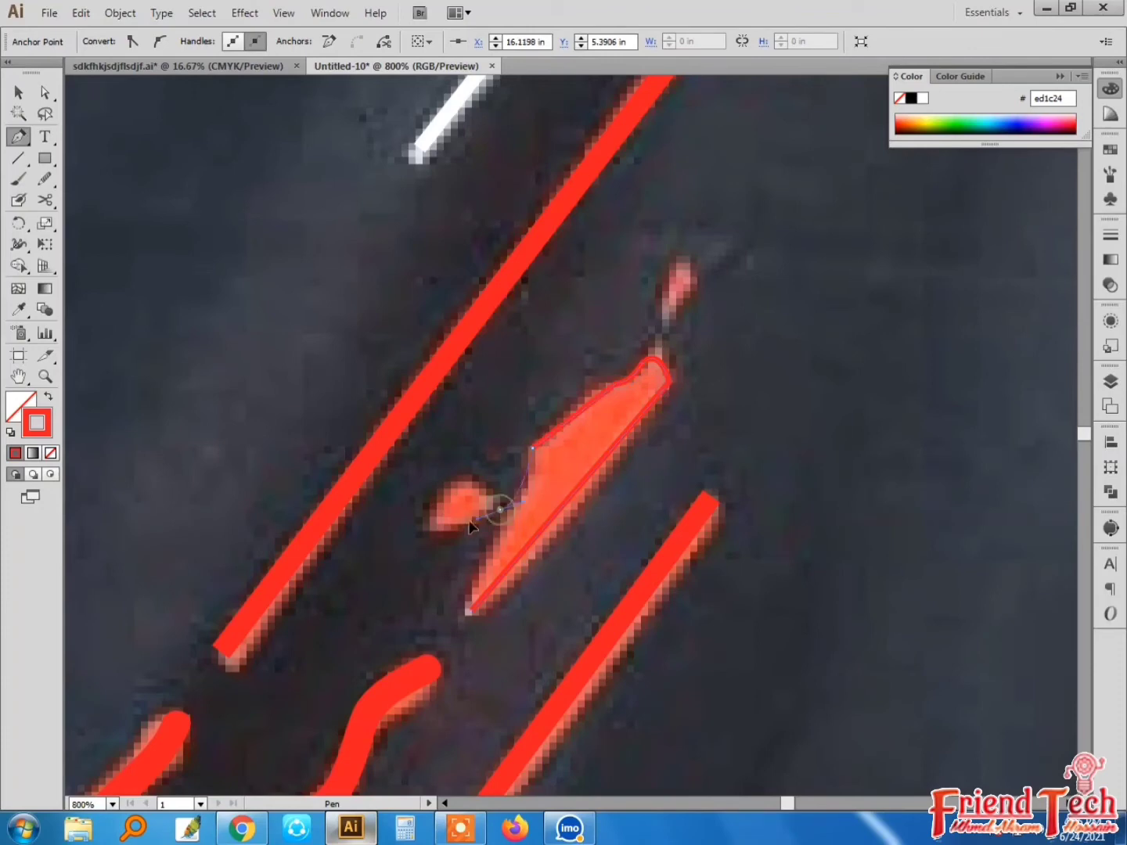
drag(501, 510, 482, 504)
click(501, 510)
click(471, 611)
key(shift+x)
key(v)
click(714, 313)
Trace the small red blob beside the pointed splash as a closed, red-filled shape
drag(714, 315, 730, 326)
key(p)
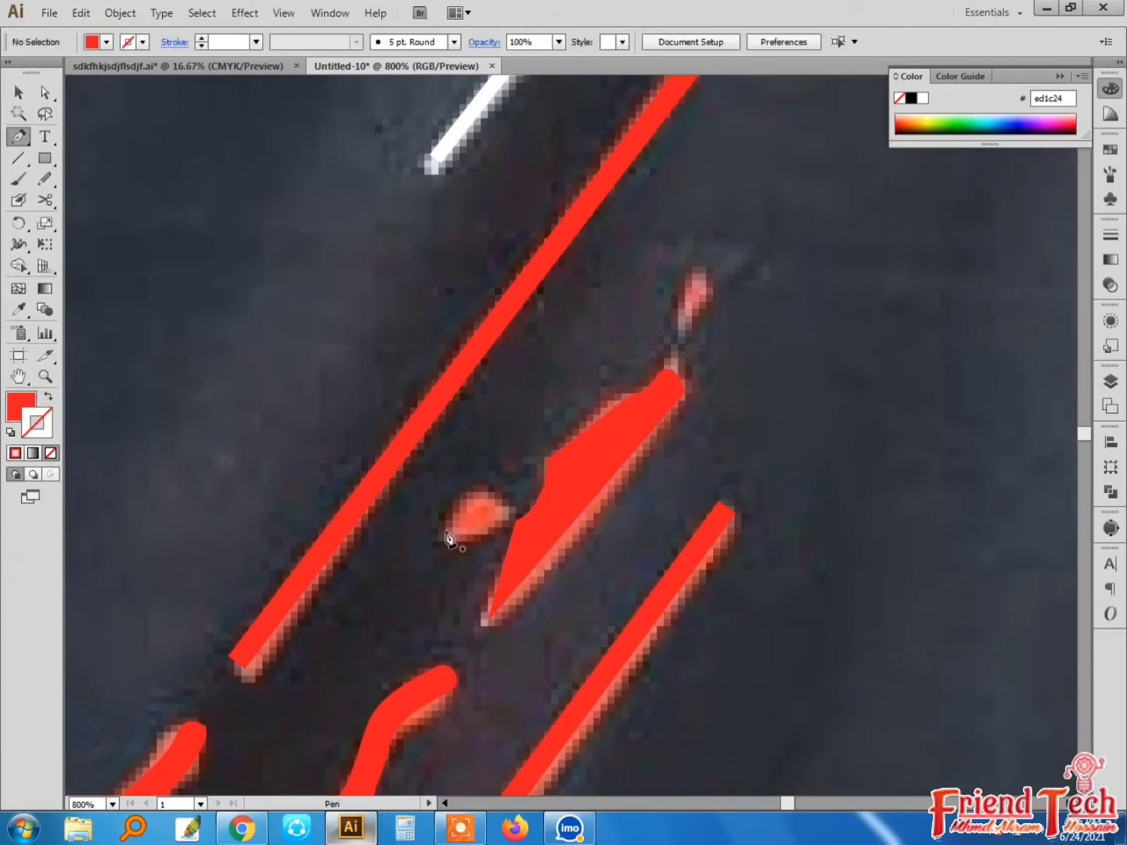
click(449, 538)
click(507, 513)
click(474, 491)
click(449, 538)
key(v)
Trace the tiny red drop just above the tip of the pointed splash as a red-filled shape
drag(523, 469, 572, 354)
drag(531, 420, 451, 538)
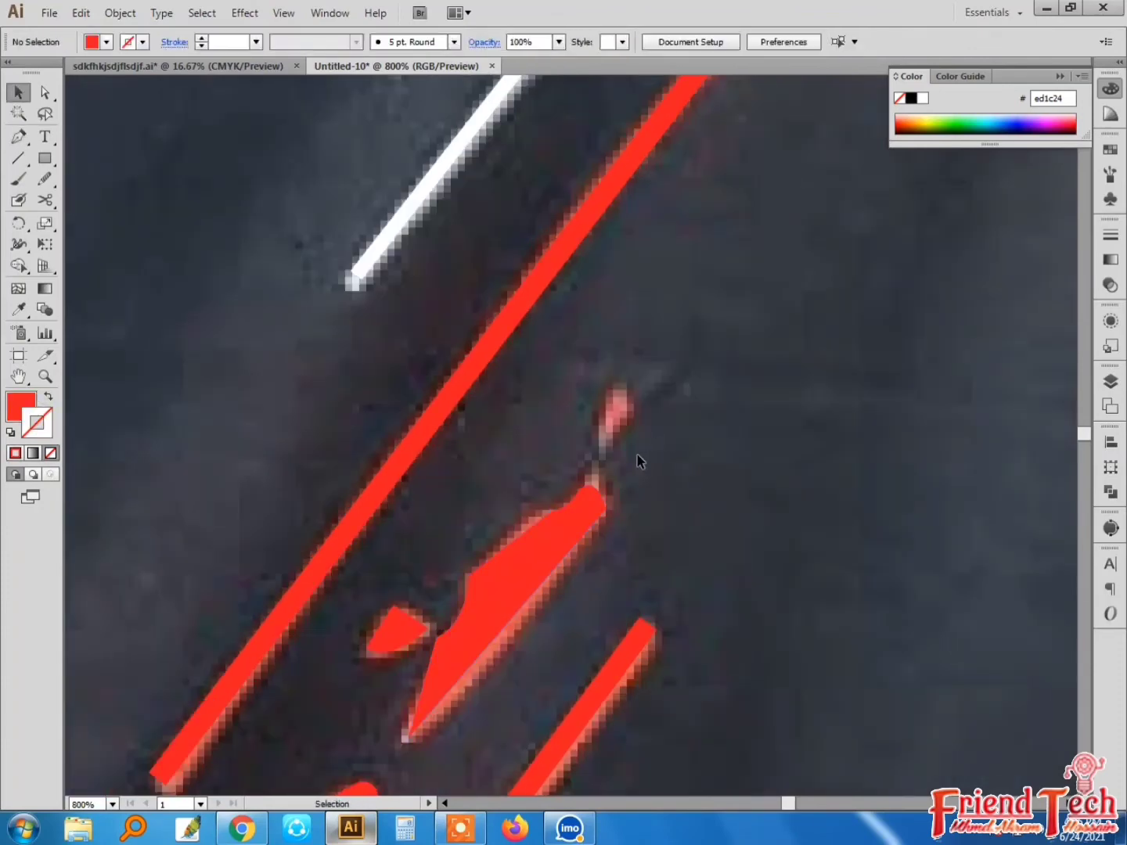
key(p)
click(602, 448)
drag(622, 391, 641, 402)
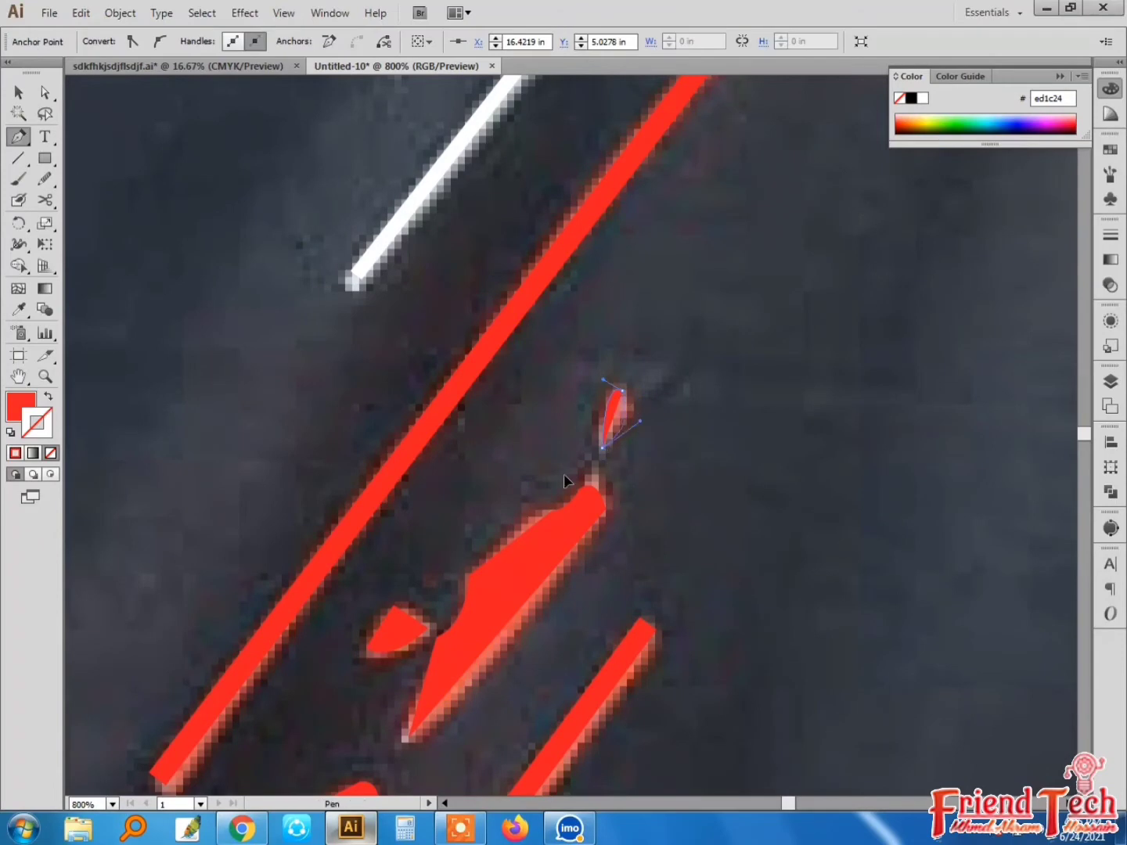
drag(564, 474, 565, 472)
key(v)
click(698, 403)
Draw a short red 2 pt line over the faint red dash at the lower end of the long white streak
key(ctrl+minus)
key(ctrl+minus)
drag(705, 411, 547, 582)
key(z)
drag(568, 314, 697, 473)
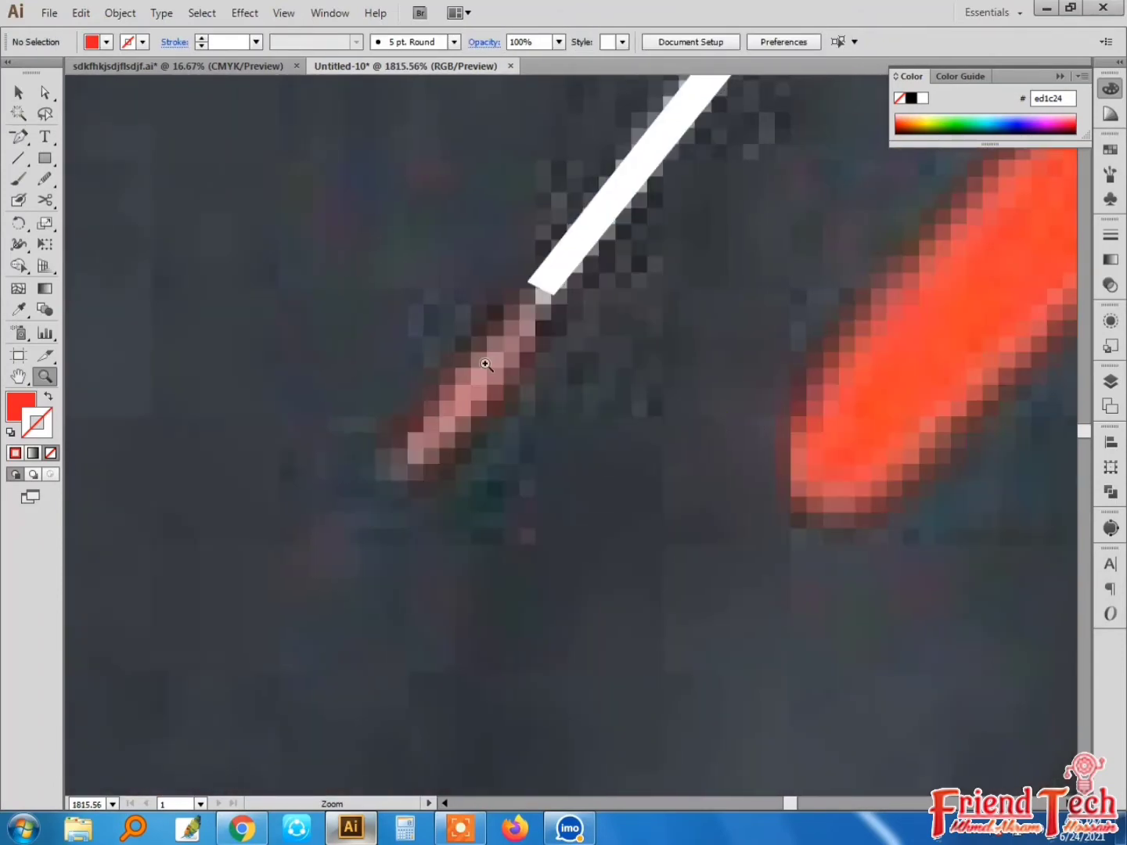
key(backslash)
drag(390, 468, 405, 466)
double_click(202, 38)
key(v)
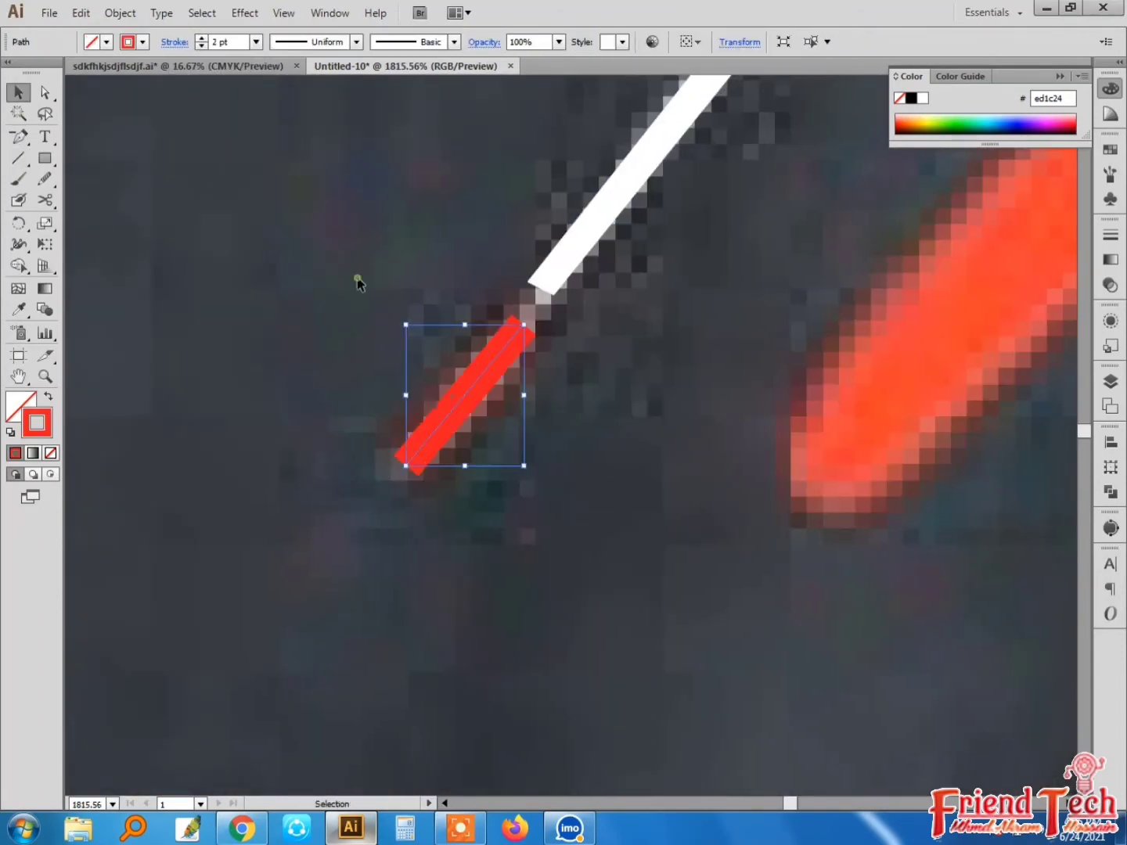
click(357, 280)
Apply Width Profile 1 to the short red dash so both of its ends taper
key(ctrl+minus)
click(532, 373)
click(356, 42)
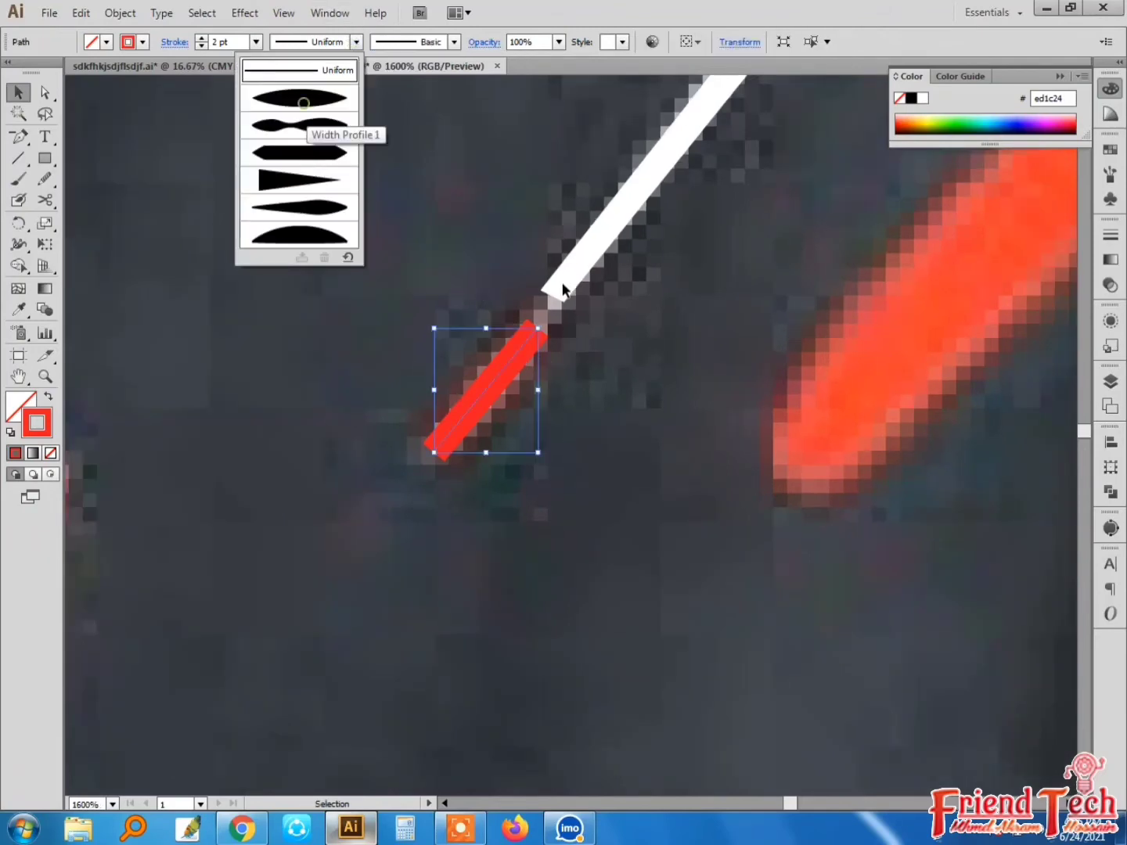
click(302, 99)
click(683, 367)
Trace the thick red streak at the jersey's side seam as a closed shape, with red as fill instead of stroke
key(ctrl+minus)
key(p)
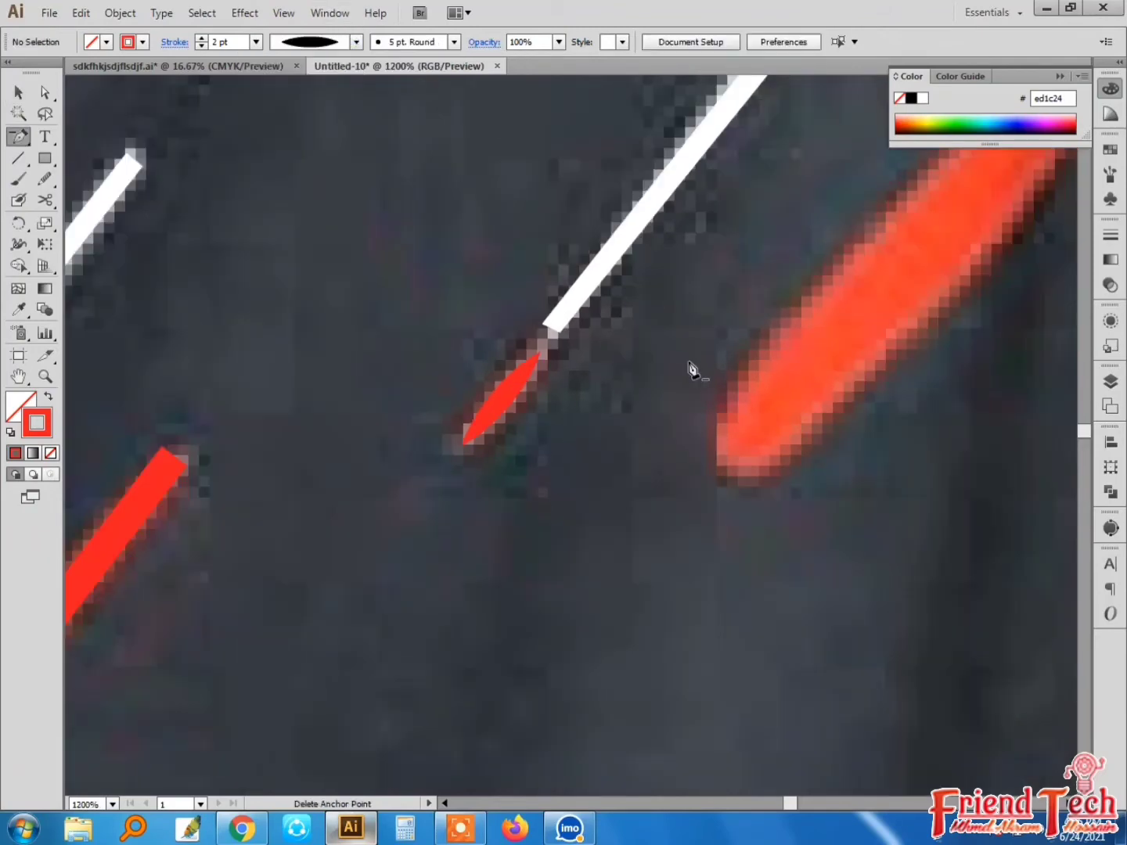
key(ctrl+minus)
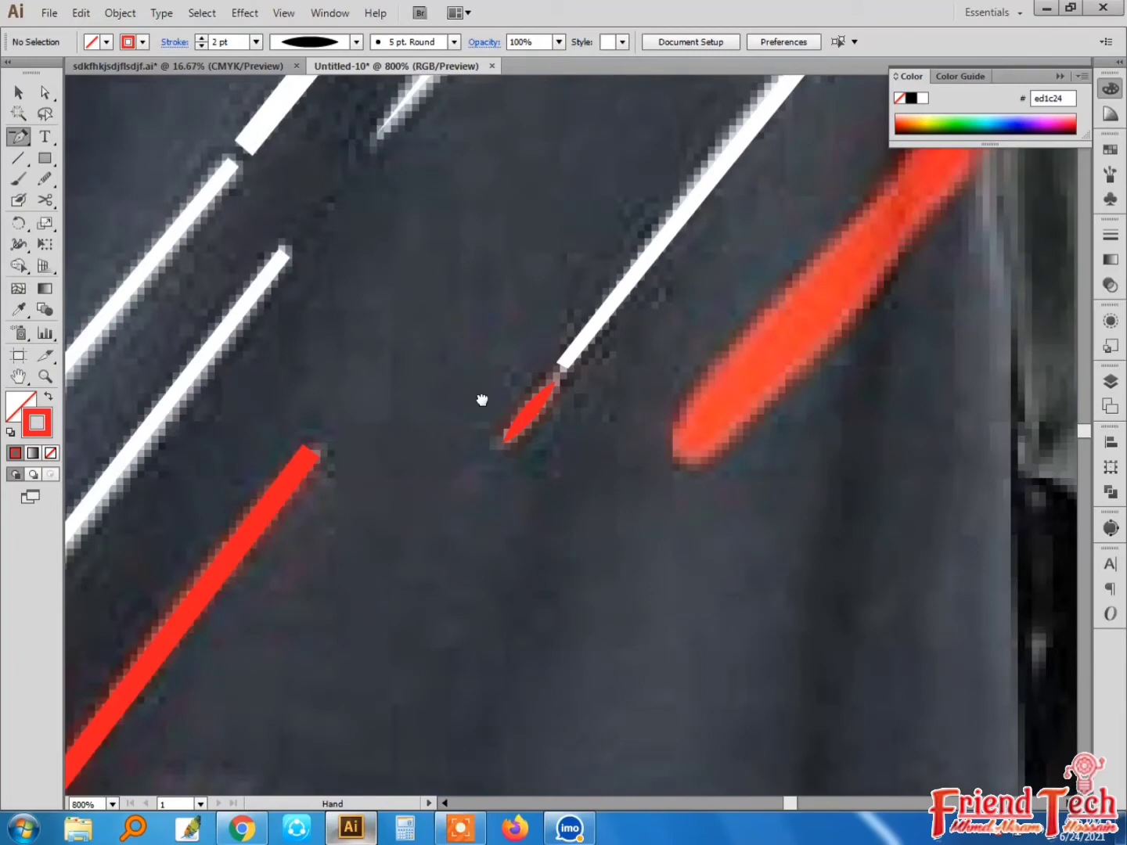
drag(796, 304, 482, 400)
key(ctrl+minus)
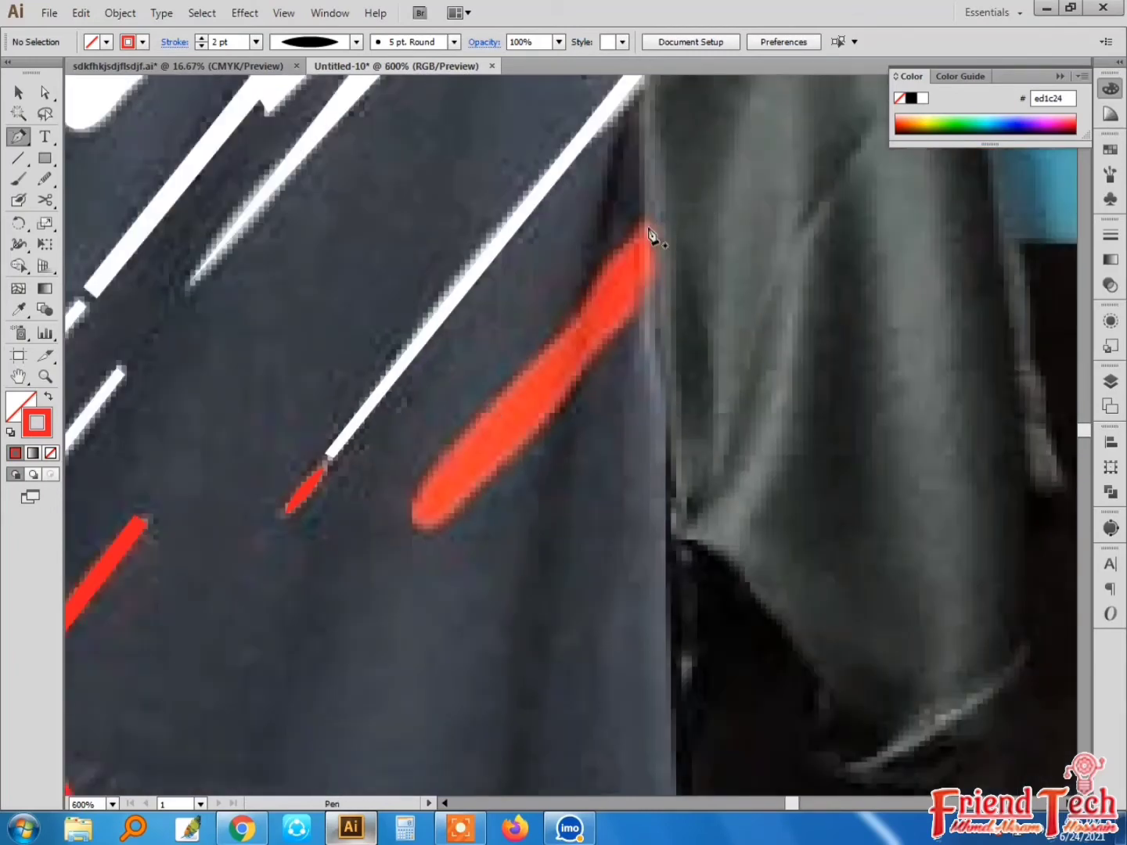
click(574, 313)
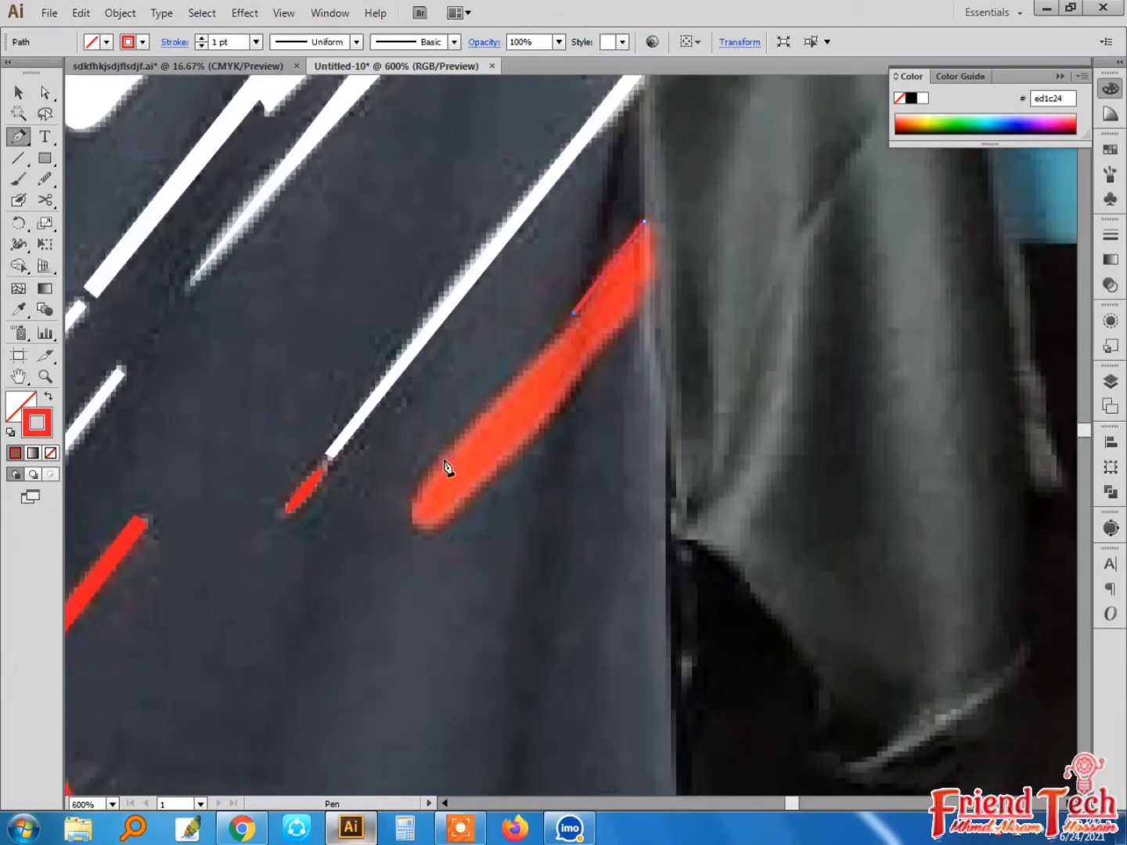
drag(419, 524, 459, 572)
click(605, 354)
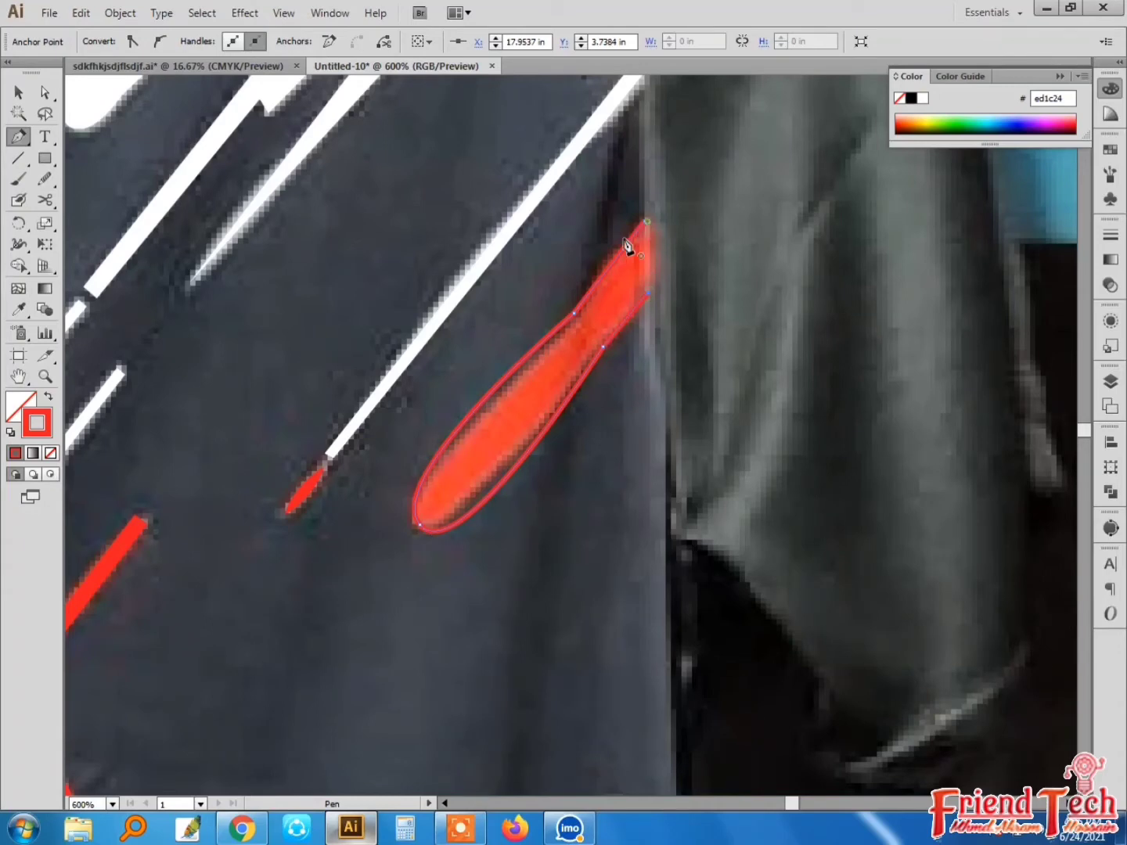
drag(557, 272, 557, 273)
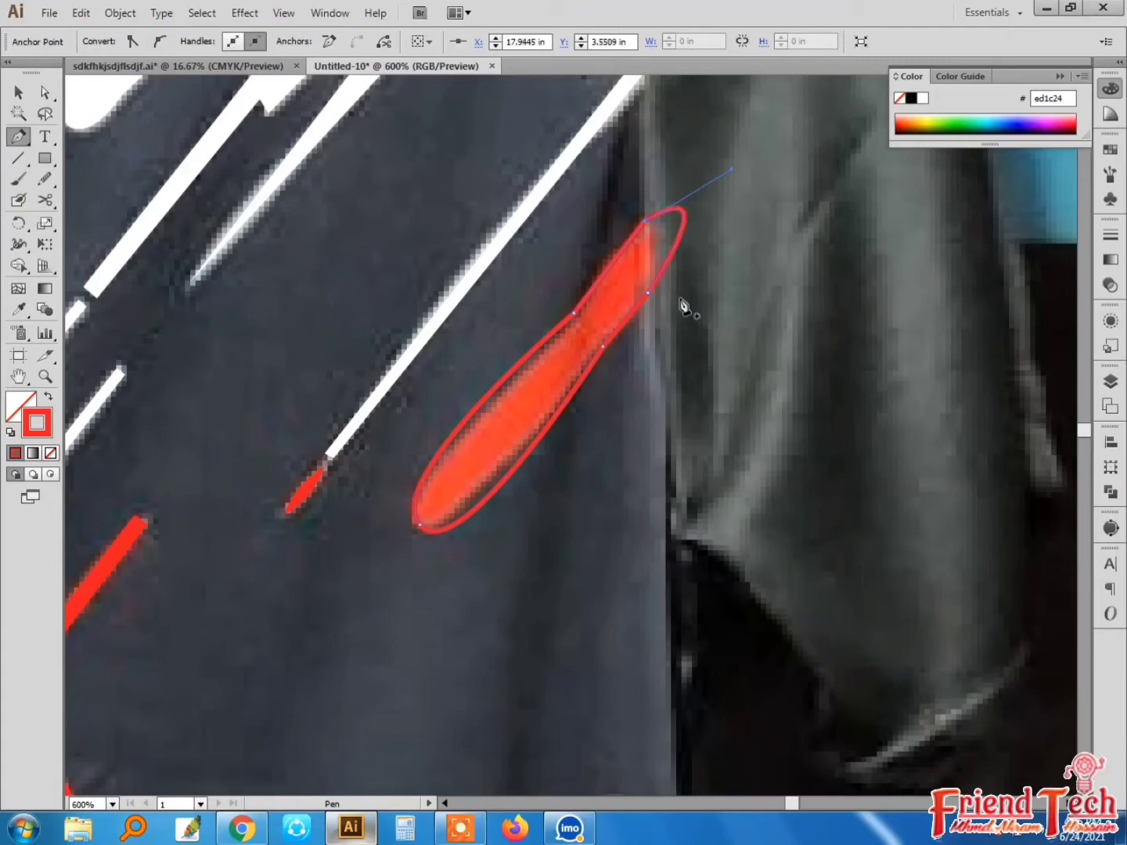
click(46, 399)
key(v)
click(773, 415)
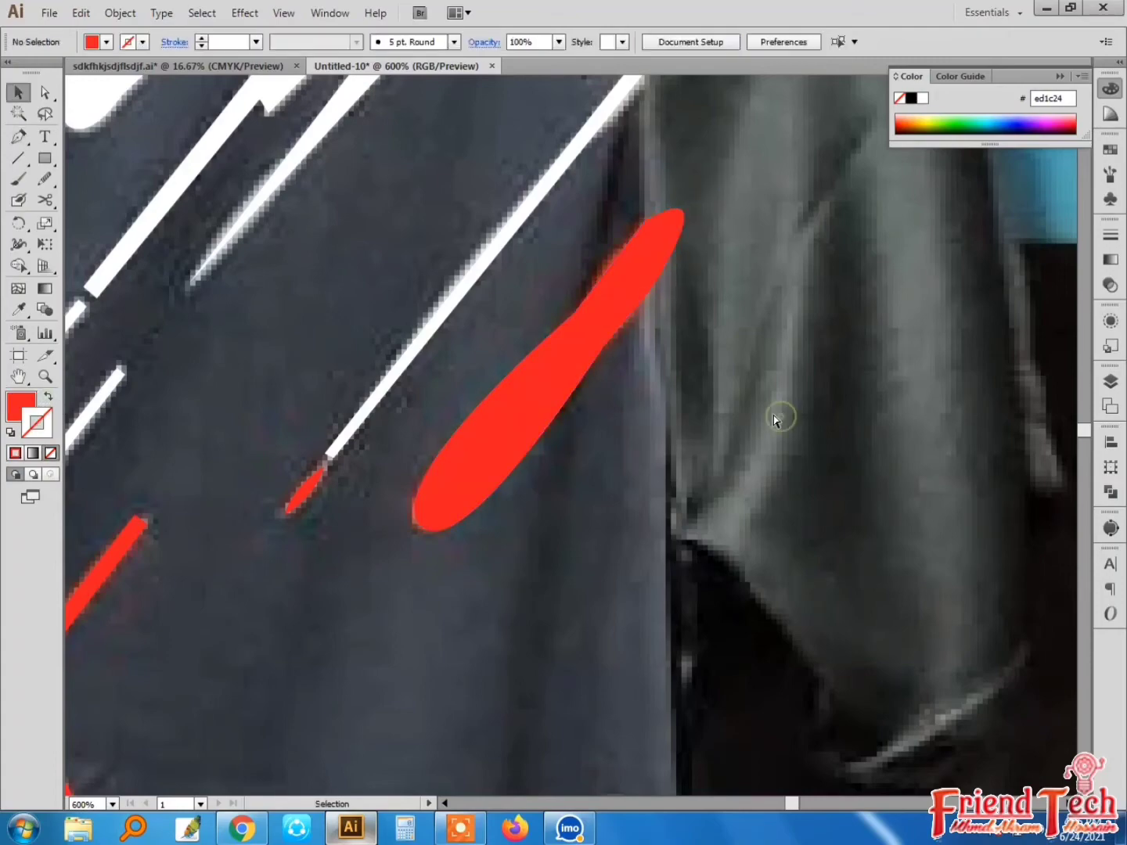
Review the complete traced white and red artwork over the jersey photo
key(ctrl+minus)
key(ctrl+minus)
key(ctrl+minus)
key(ctrl+minus)
key(ctrl+minus)
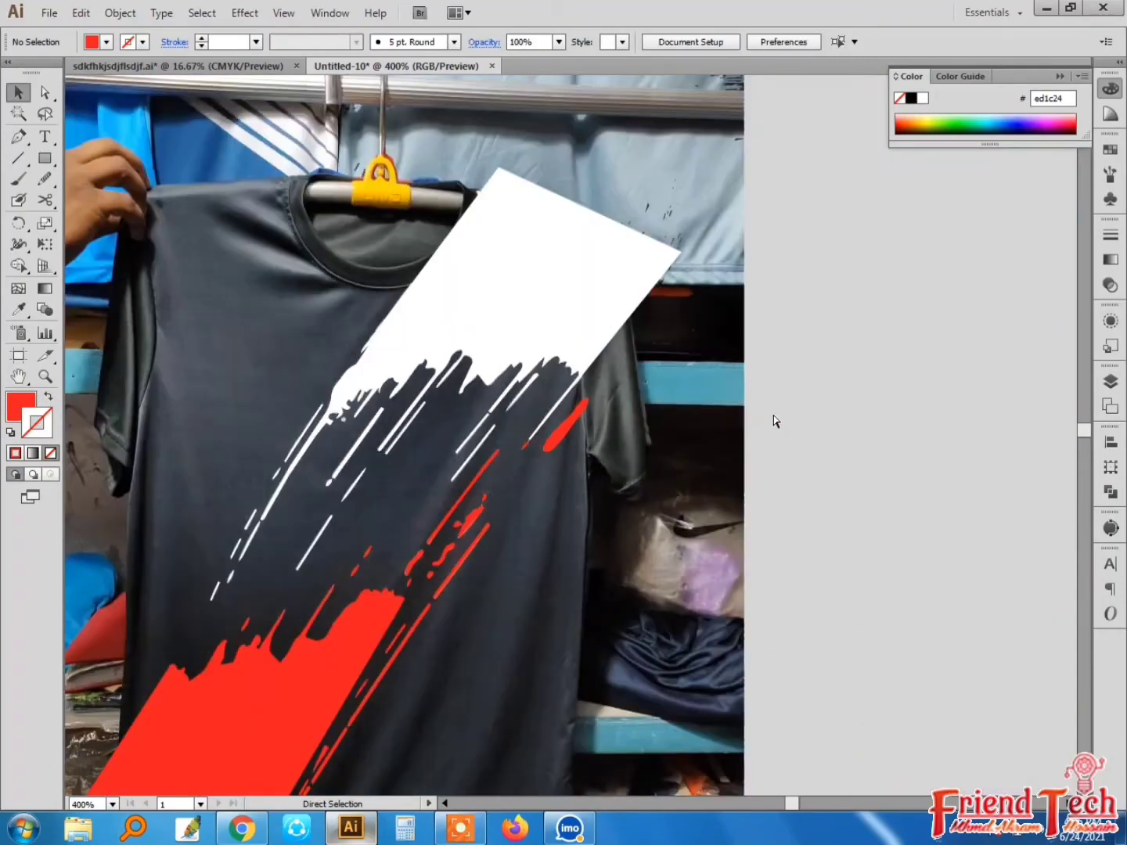
key(ctrl+minus)
key(ctrl+minus)
drag(734, 384, 748, 331)
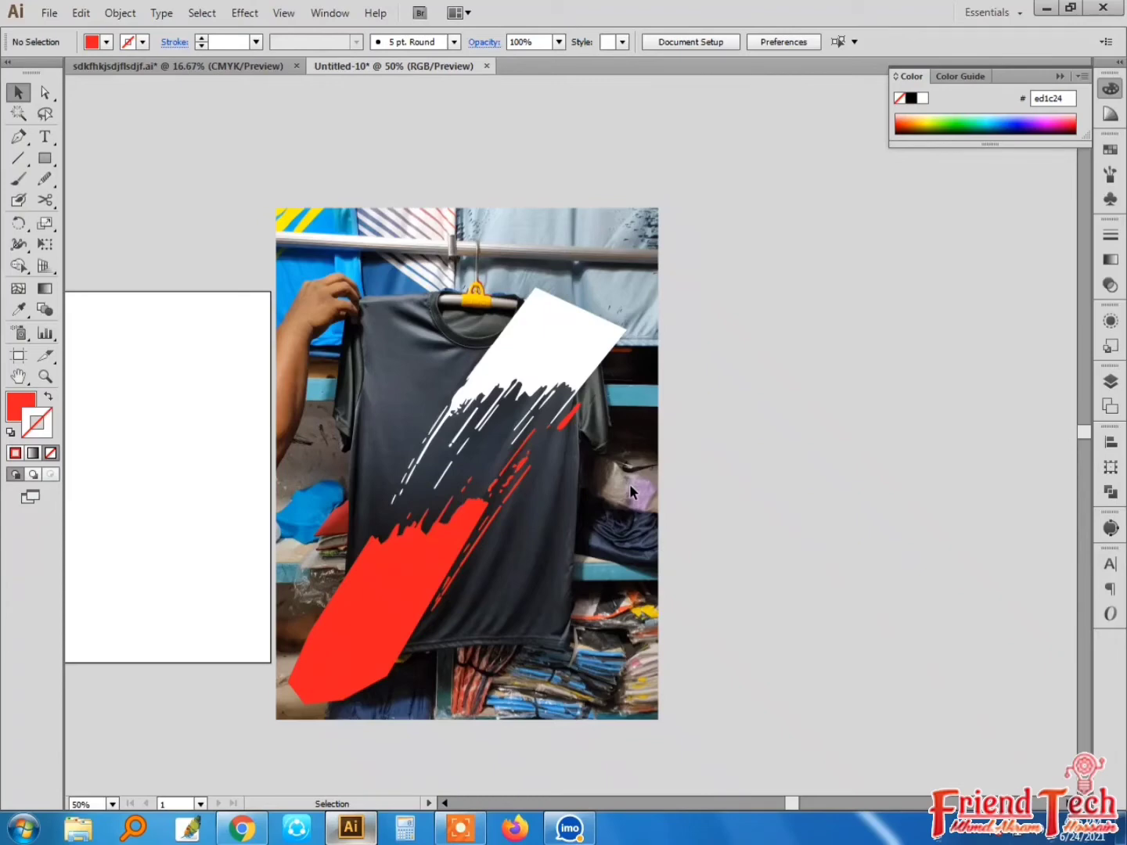
Open the file "jersey size demo" from the MY DESIGN folder on the DOKAN (F:) drive
key(ctrl+o)
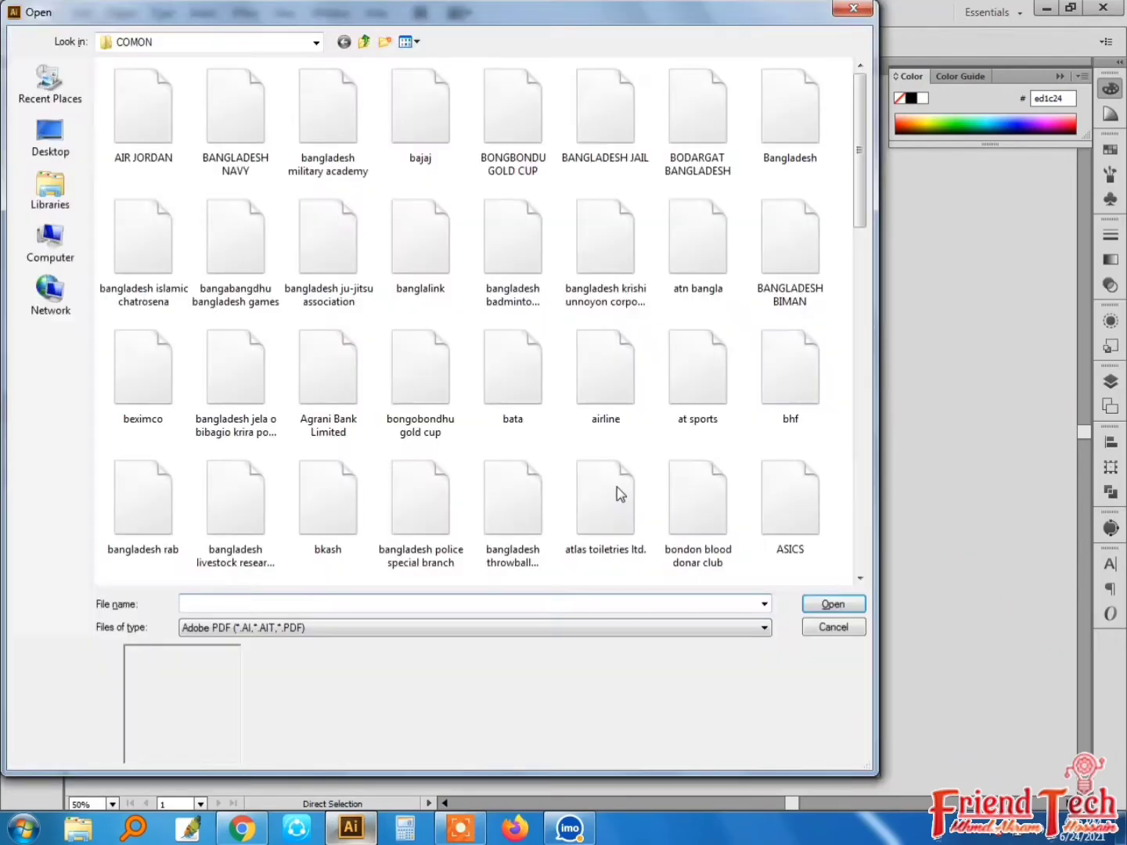
click(51, 239)
double_click(594, 202)
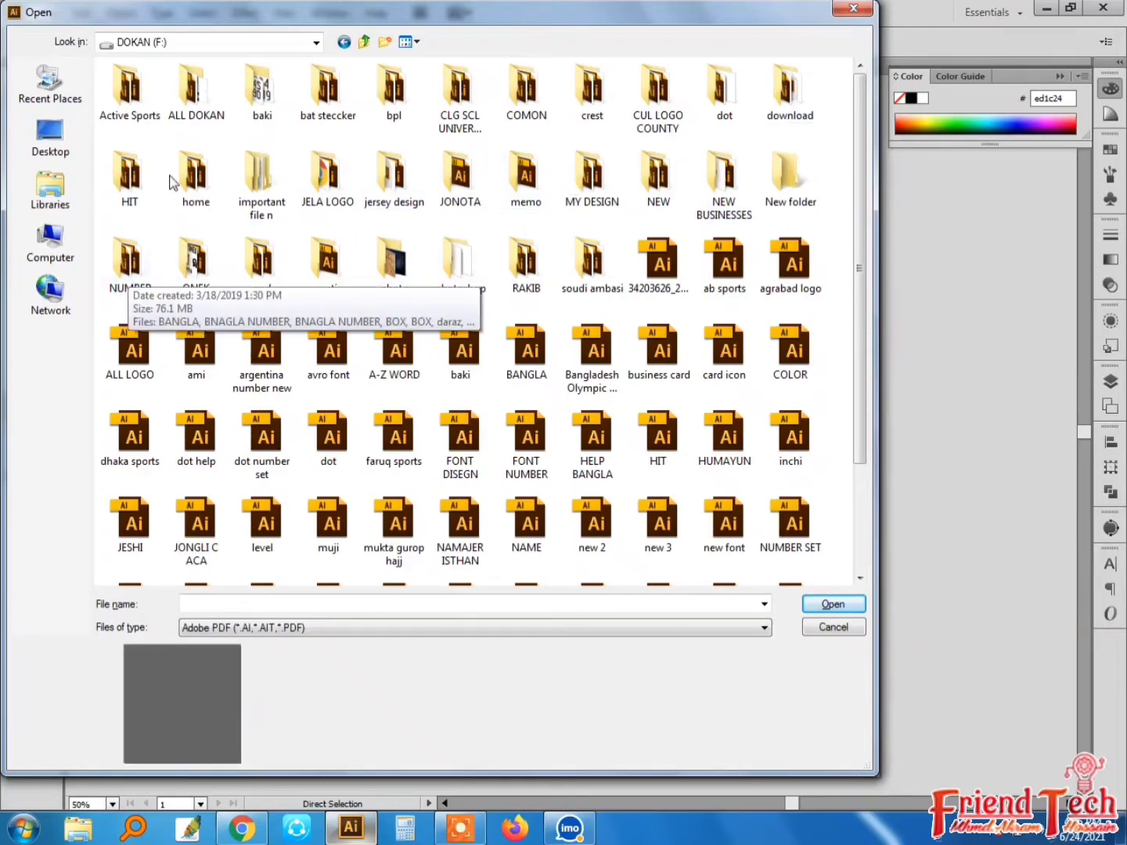
double_click(720, 174)
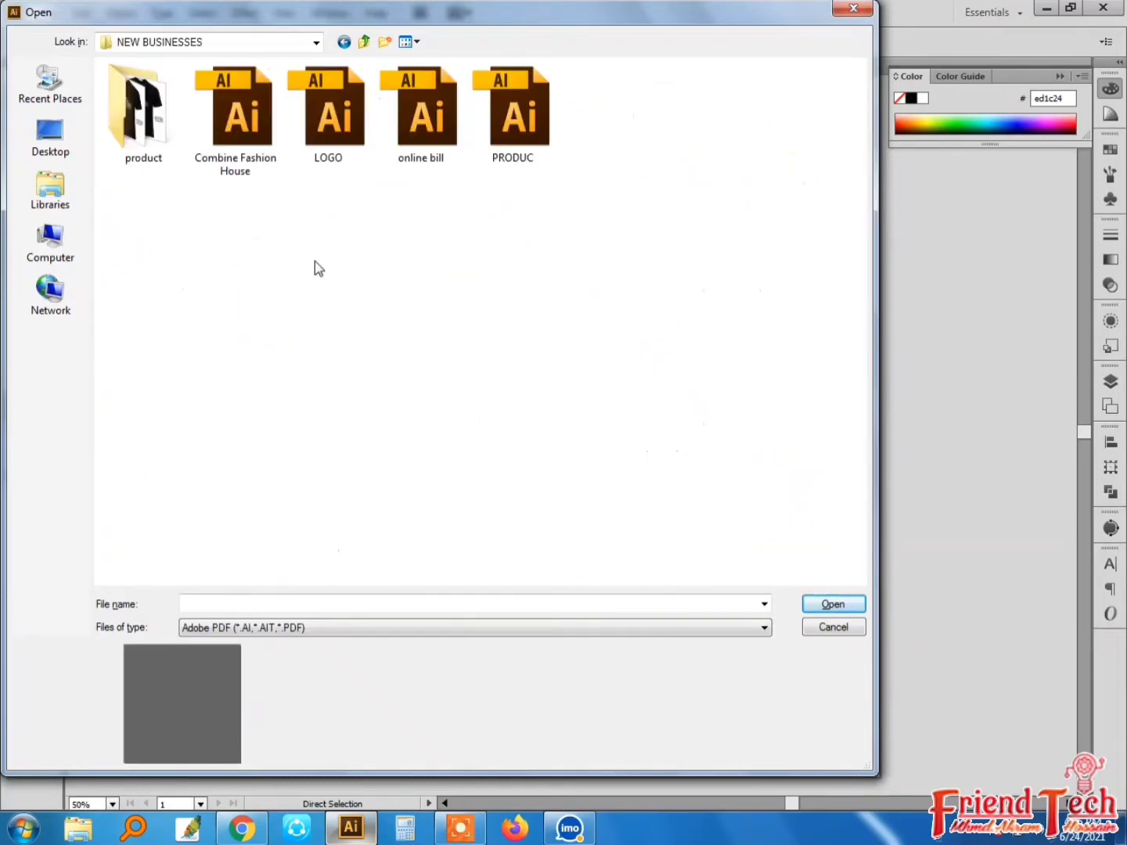
click(342, 42)
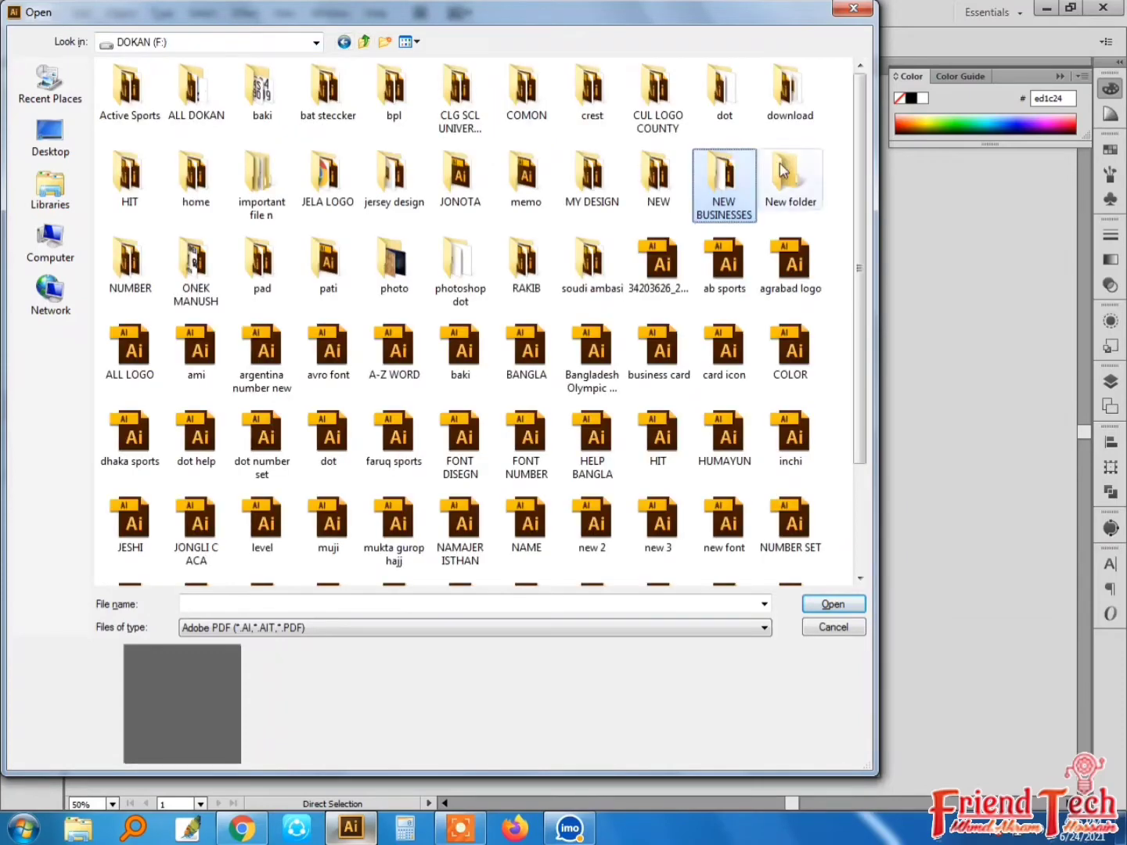
double_click(593, 178)
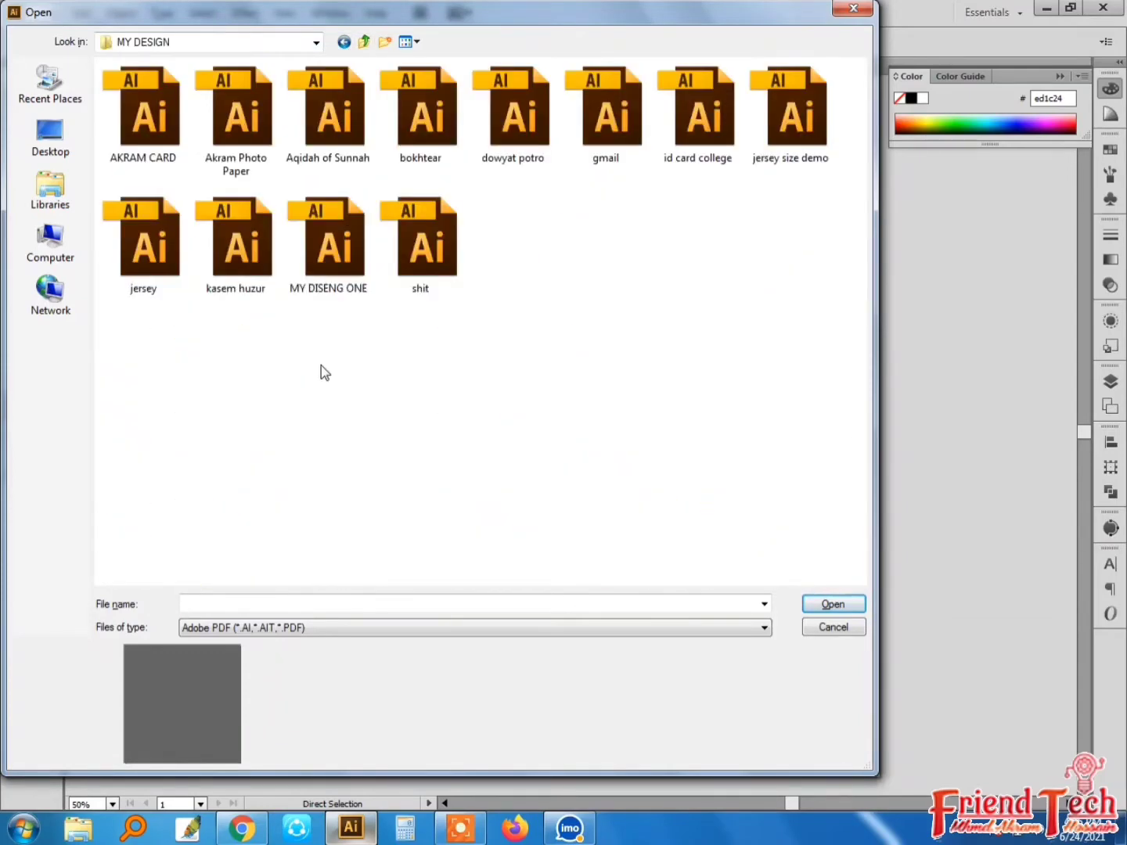
click(801, 131)
click(810, 608)
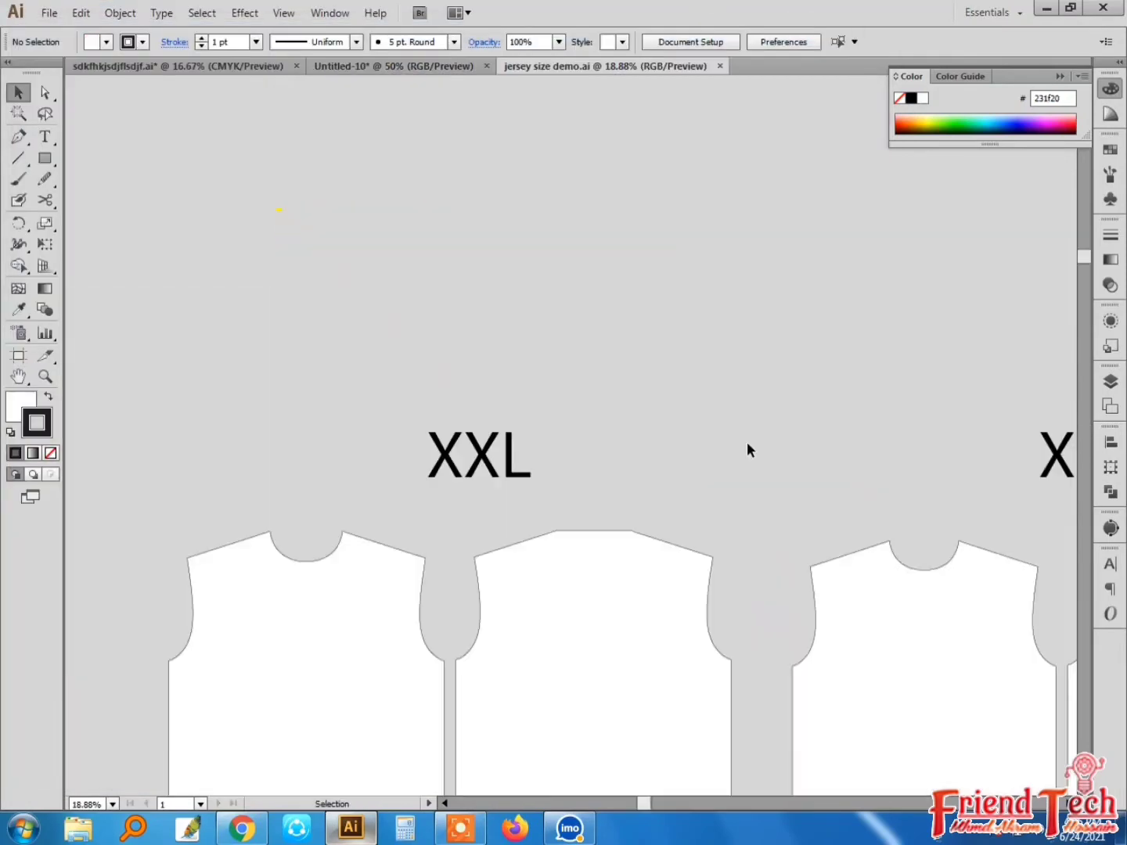
Copy the group of XL jersey pattern pieces and paste it into the Untitled-10 document
key(ctrl+minus)
key(ctrl+minus)
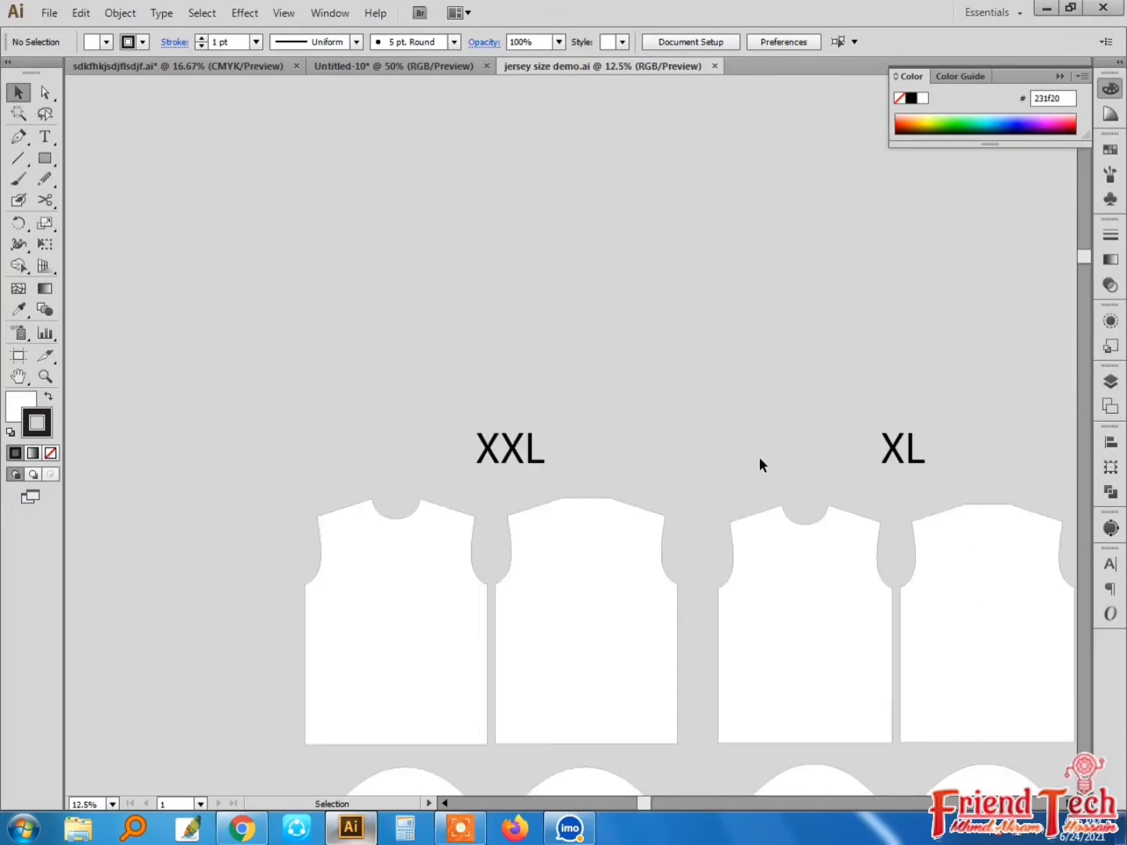
drag(759, 459, 562, 235)
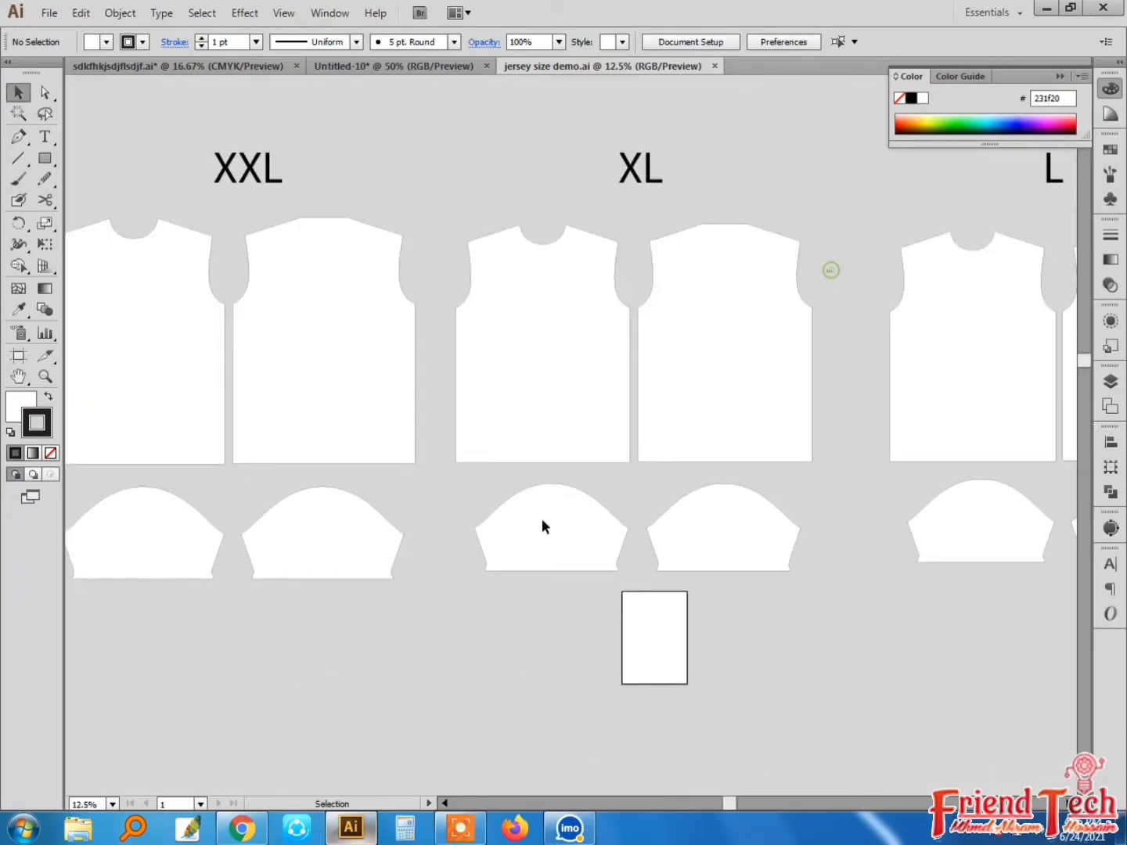
drag(831, 270, 515, 554)
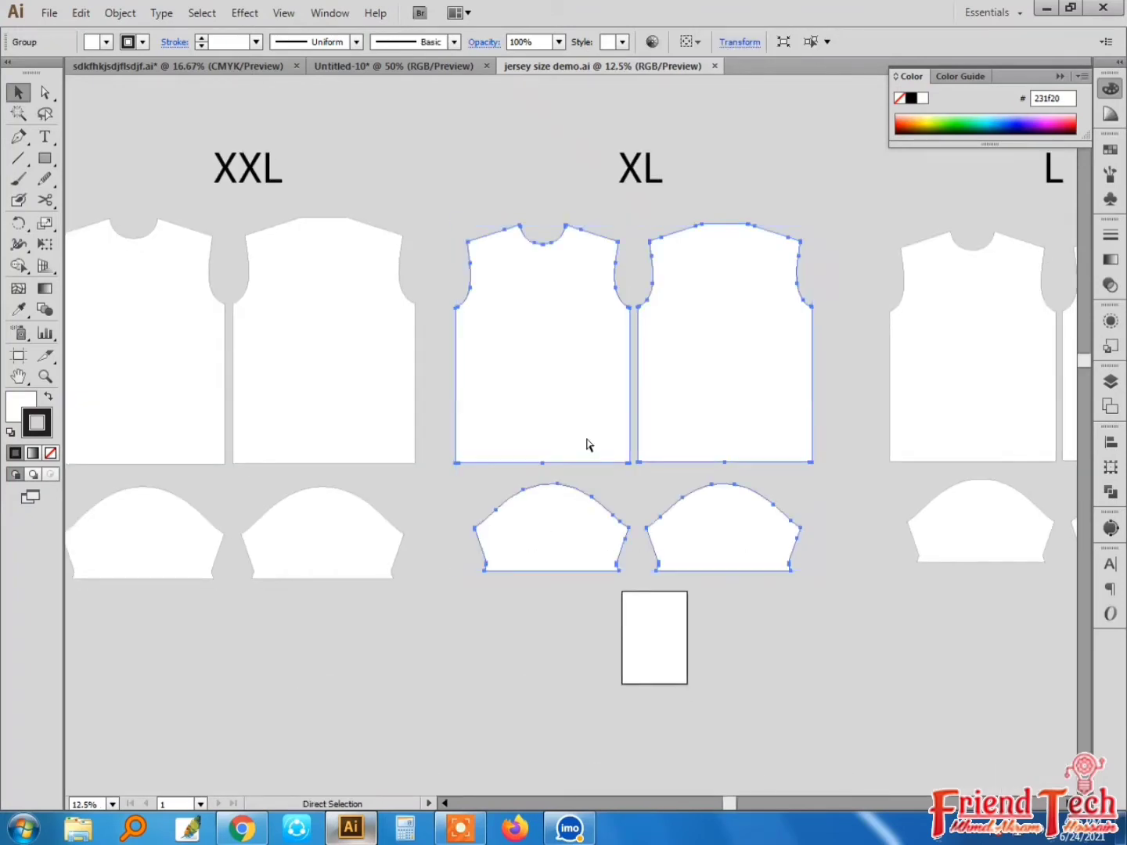
click(421, 67)
key(ctrl+v)
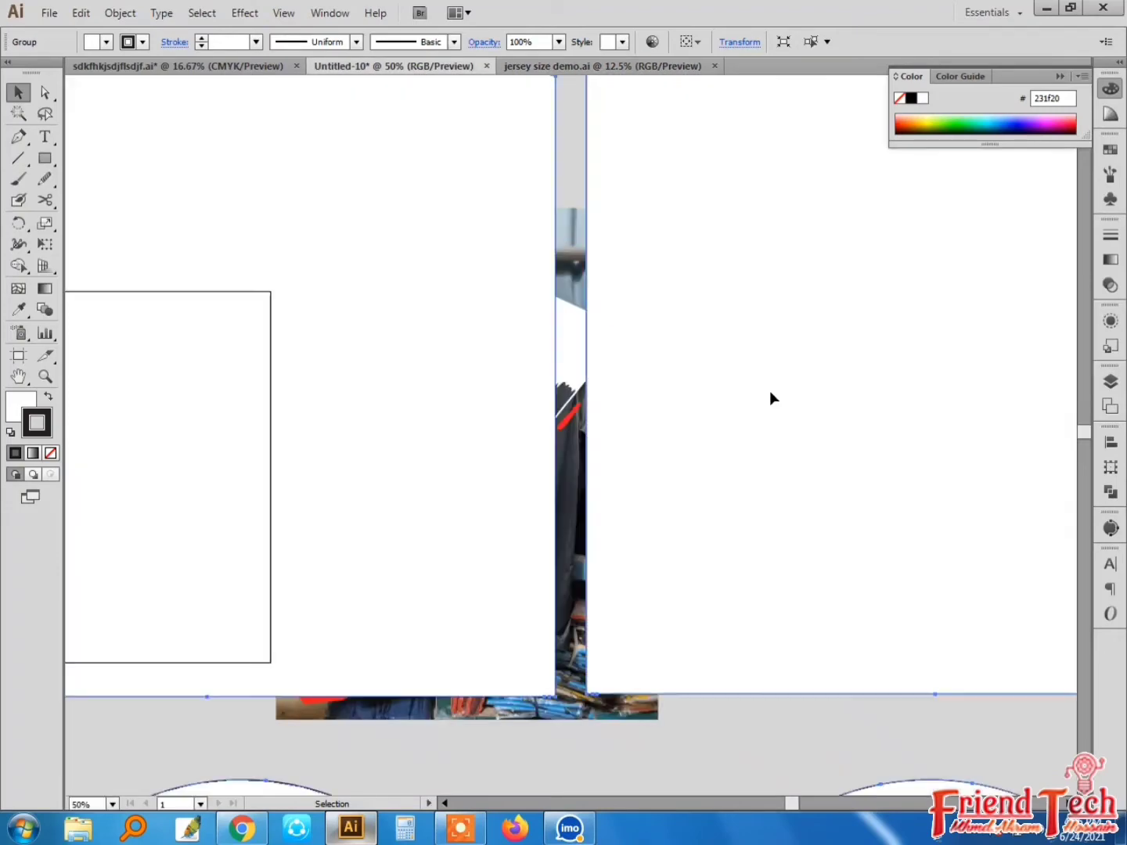
Move the pasted XL pattern pieces clear of the artwork, to the right of the jersey photo
key(ctrl+minus)
key(ctrl+minus)
key(ctrl+minus)
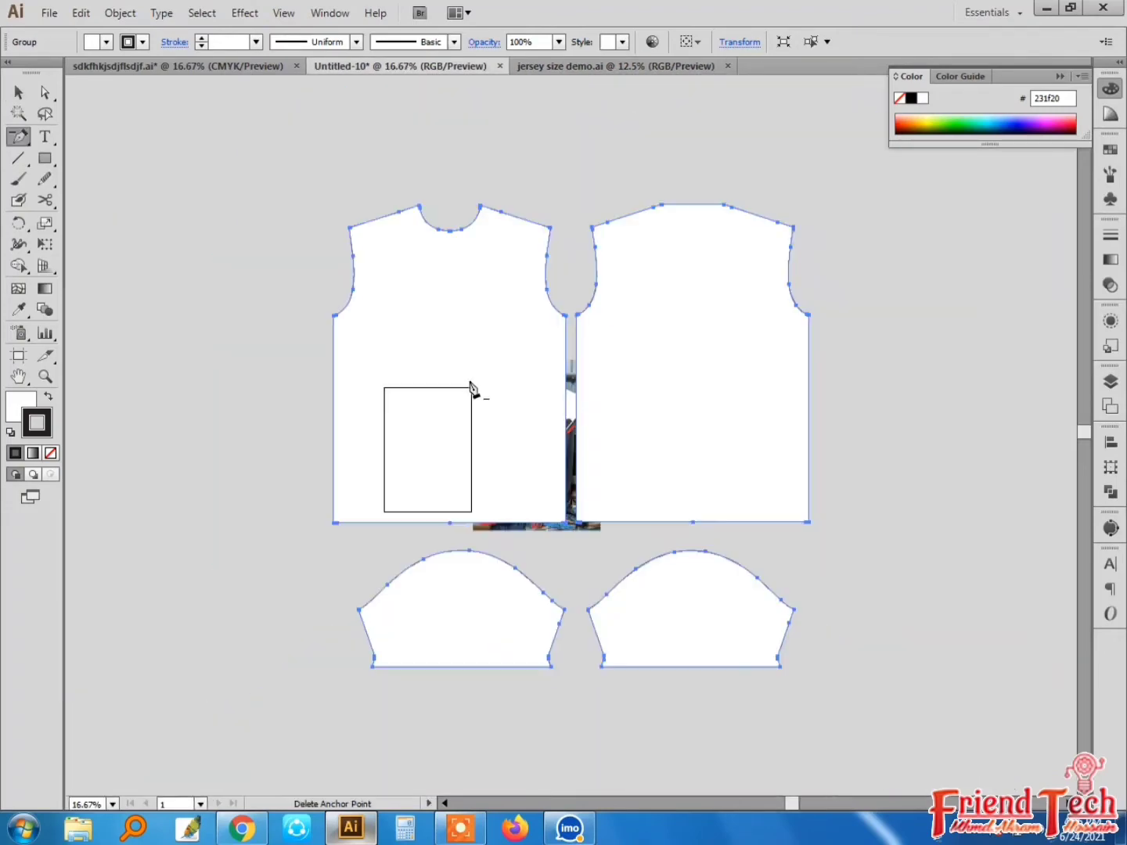
drag(415, 375, 768, 379)
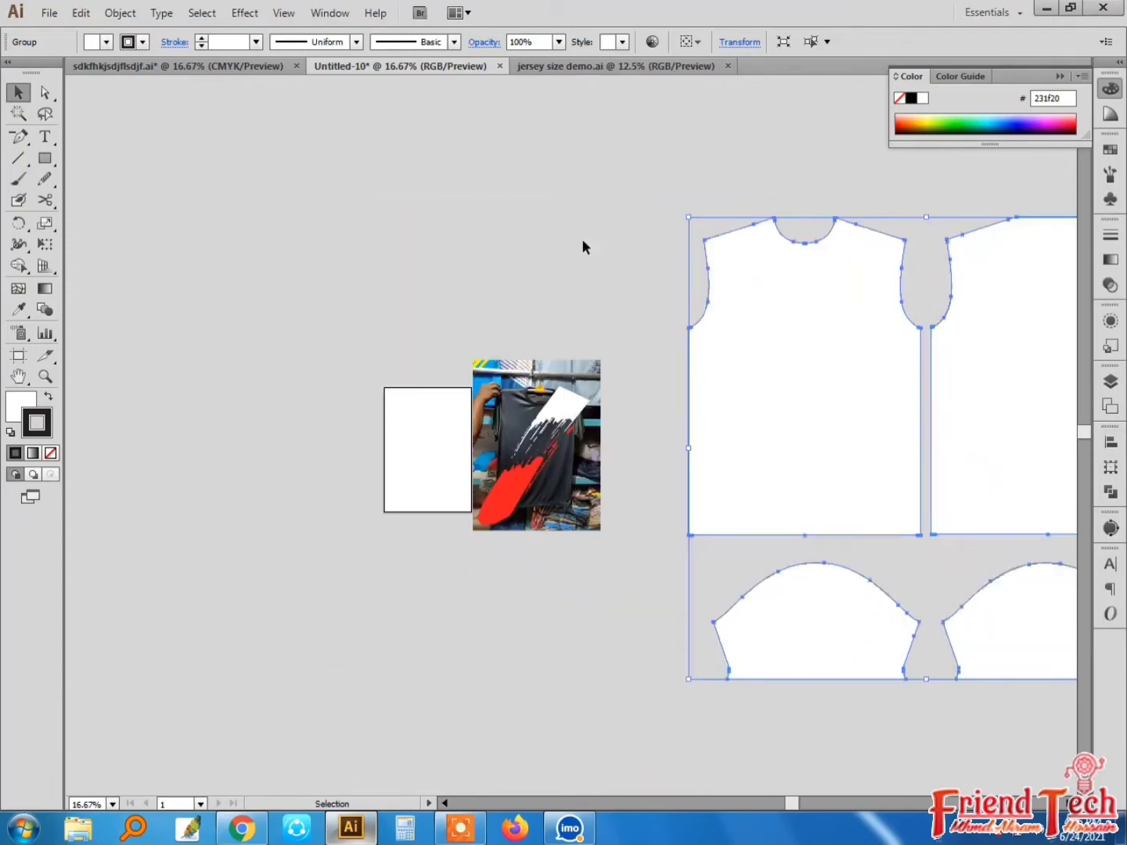
click(580, 240)
drag(659, 273, 560, 302)
Ungroup the XL pattern pieces
click(618, 325)
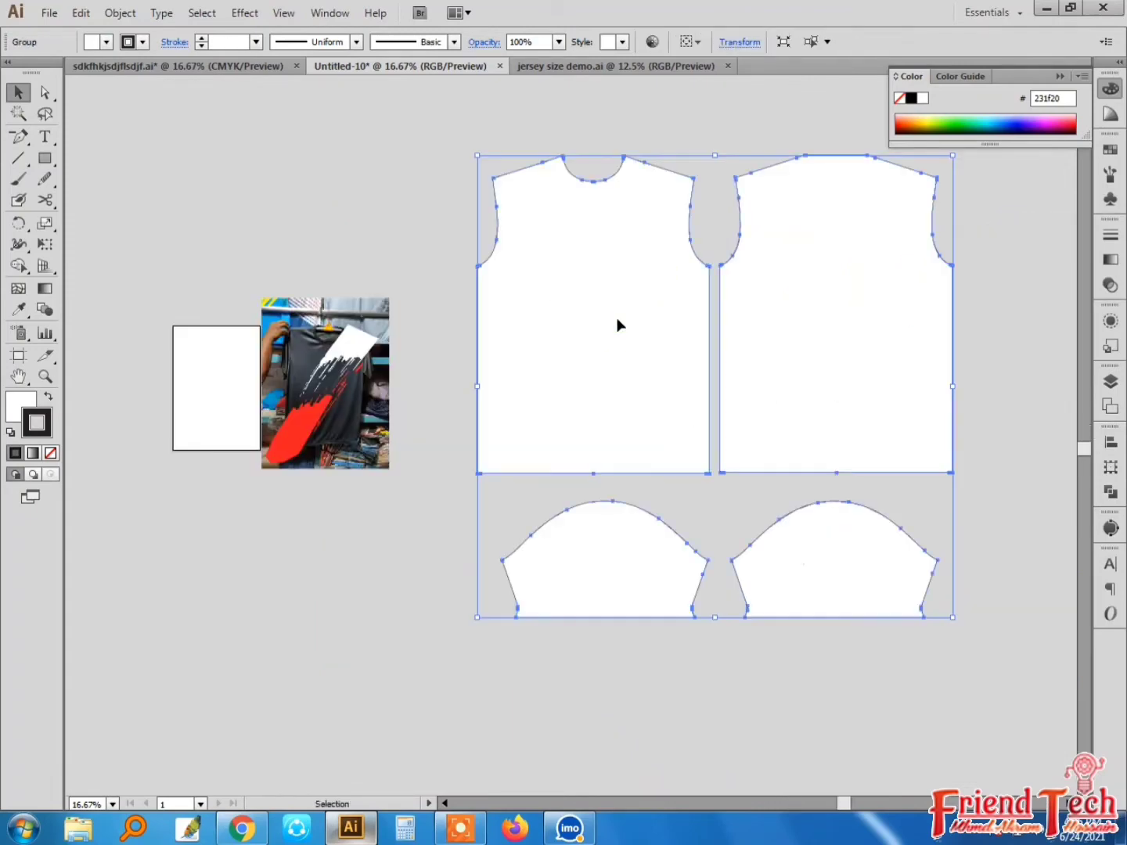
right_click(523, 262)
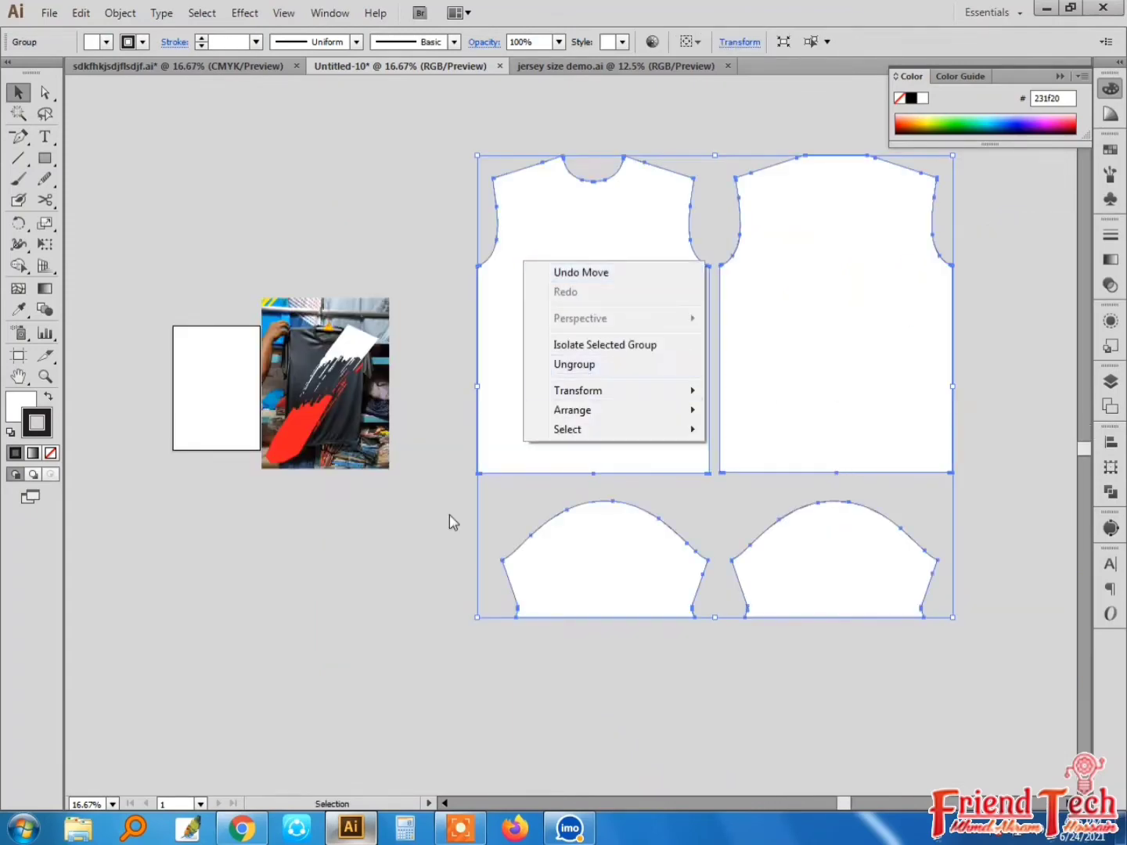
click(452, 523)
click(578, 350)
right_click(625, 365)
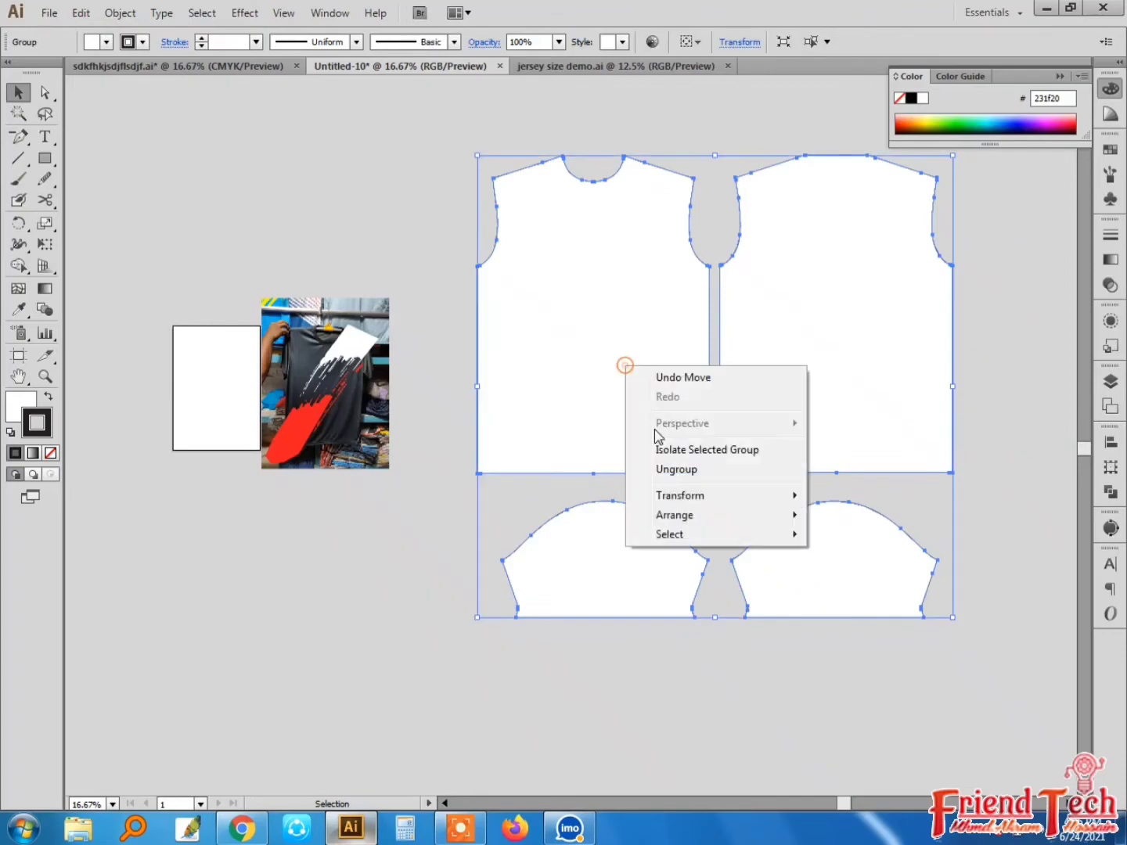
click(678, 470)
Fill the front body piece with pure black (000000) and remove its stroke
click(591, 385)
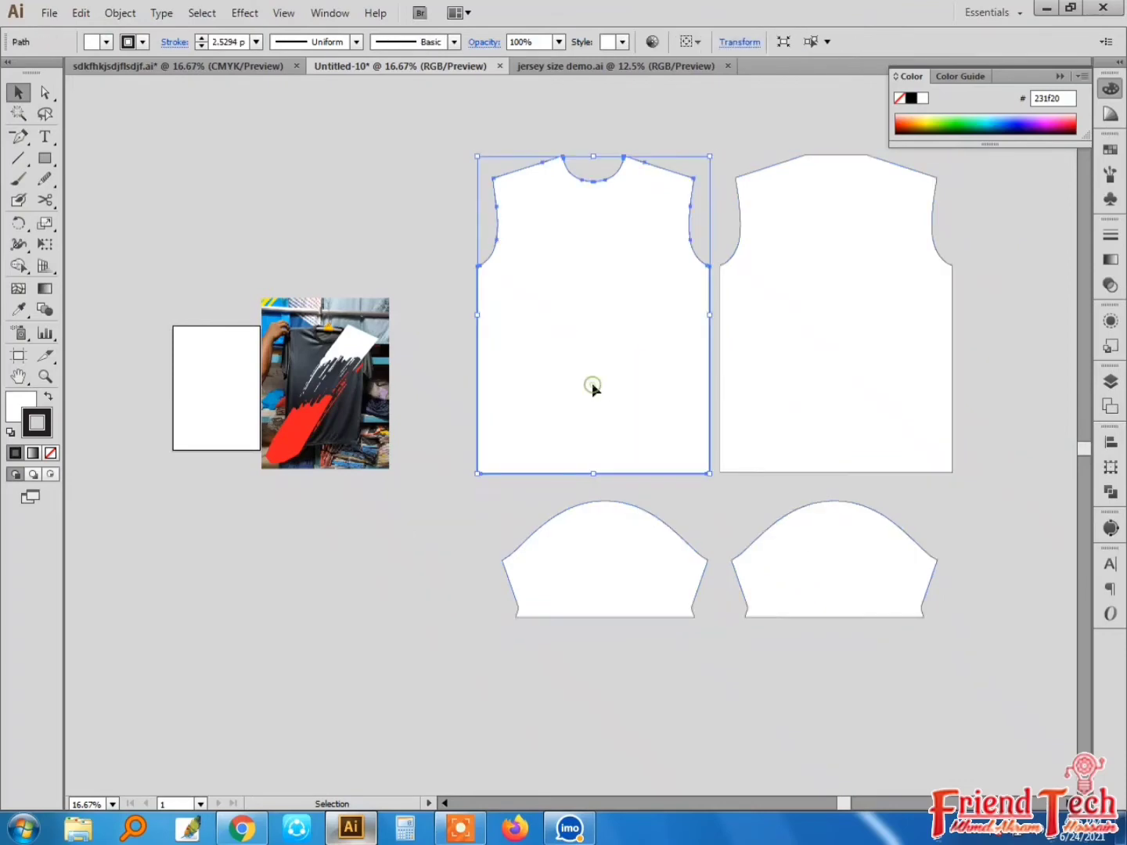
click(49, 399)
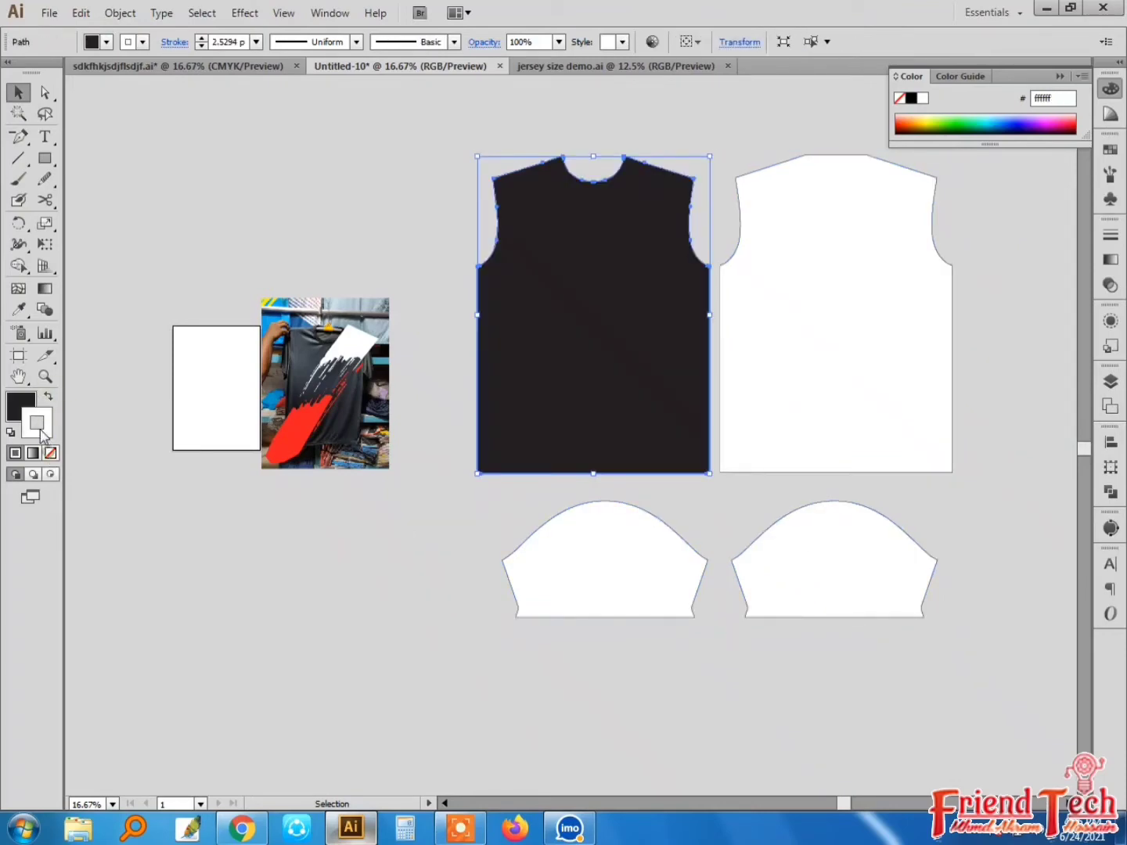
click(50, 454)
click(25, 403)
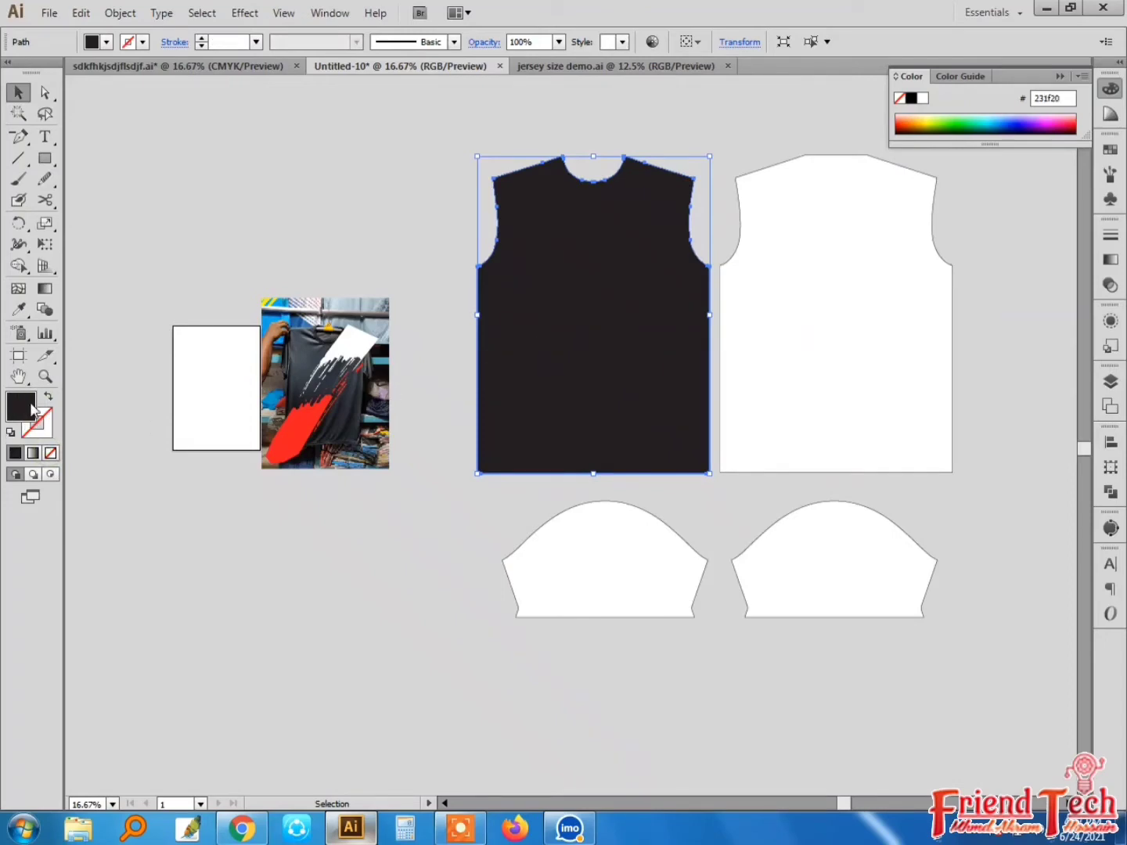
double_click(30, 413)
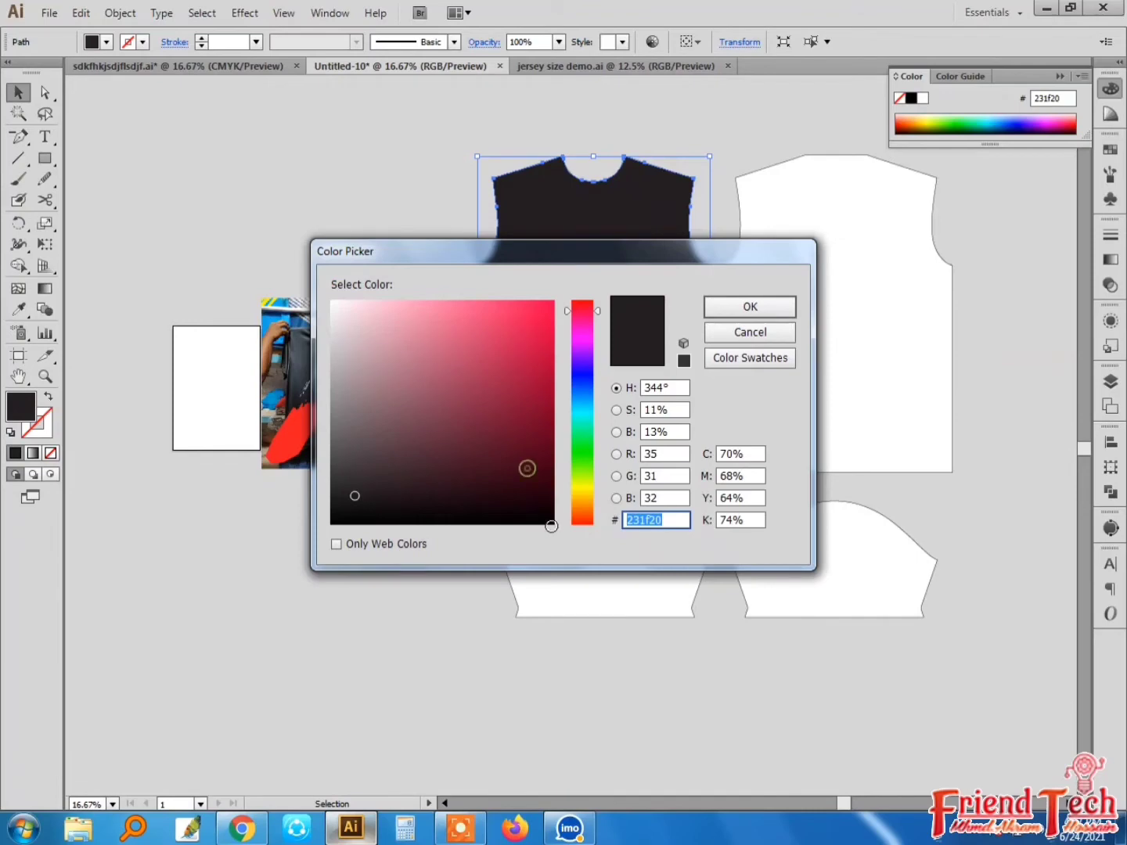
click(551, 526)
click(750, 306)
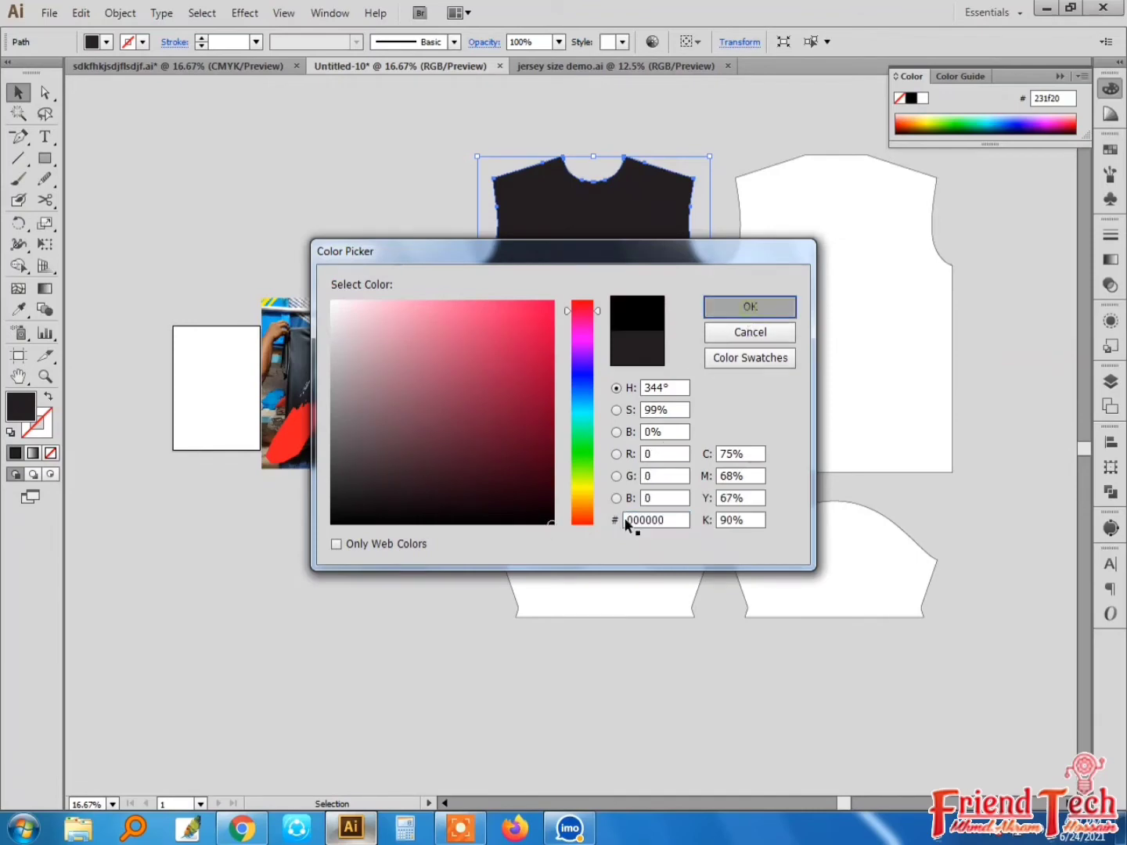
click(432, 523)
Match the back body piece to the front body piece's black fill with no stroke using the Eyedropper
click(837, 333)
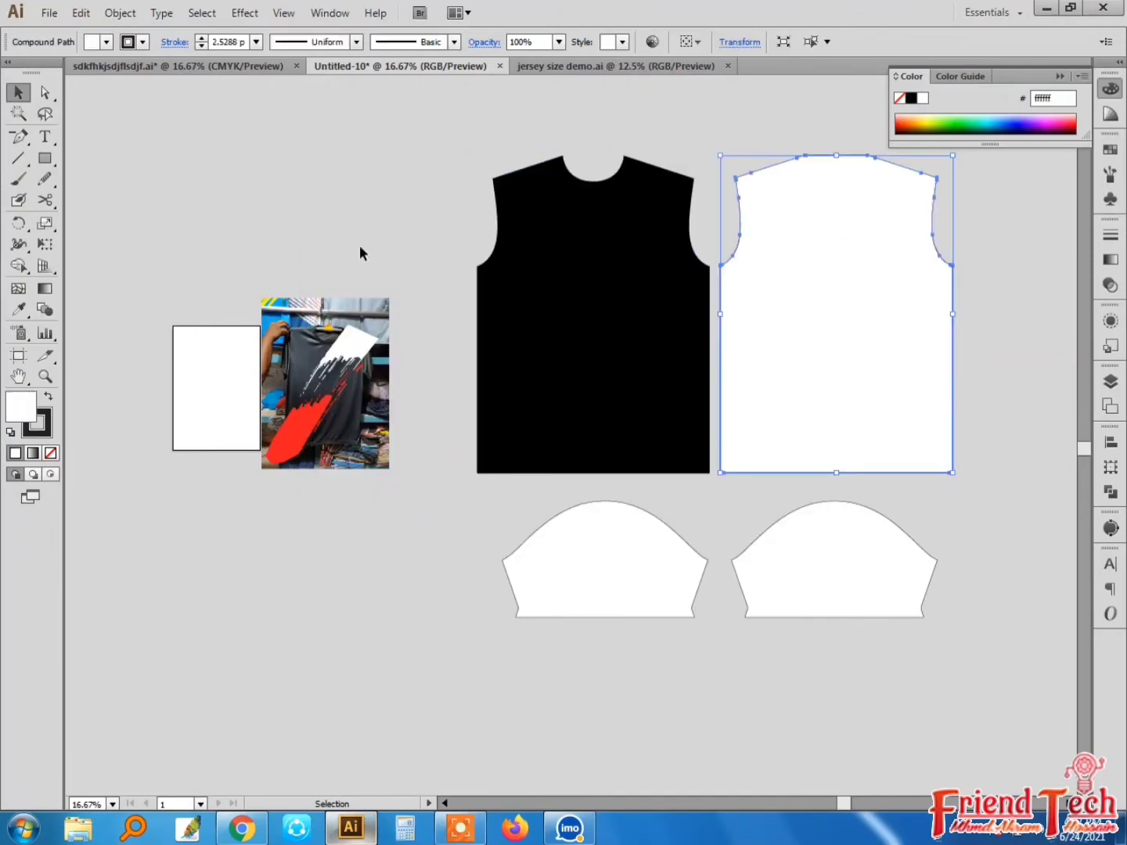
click(19, 310)
click(641, 302)
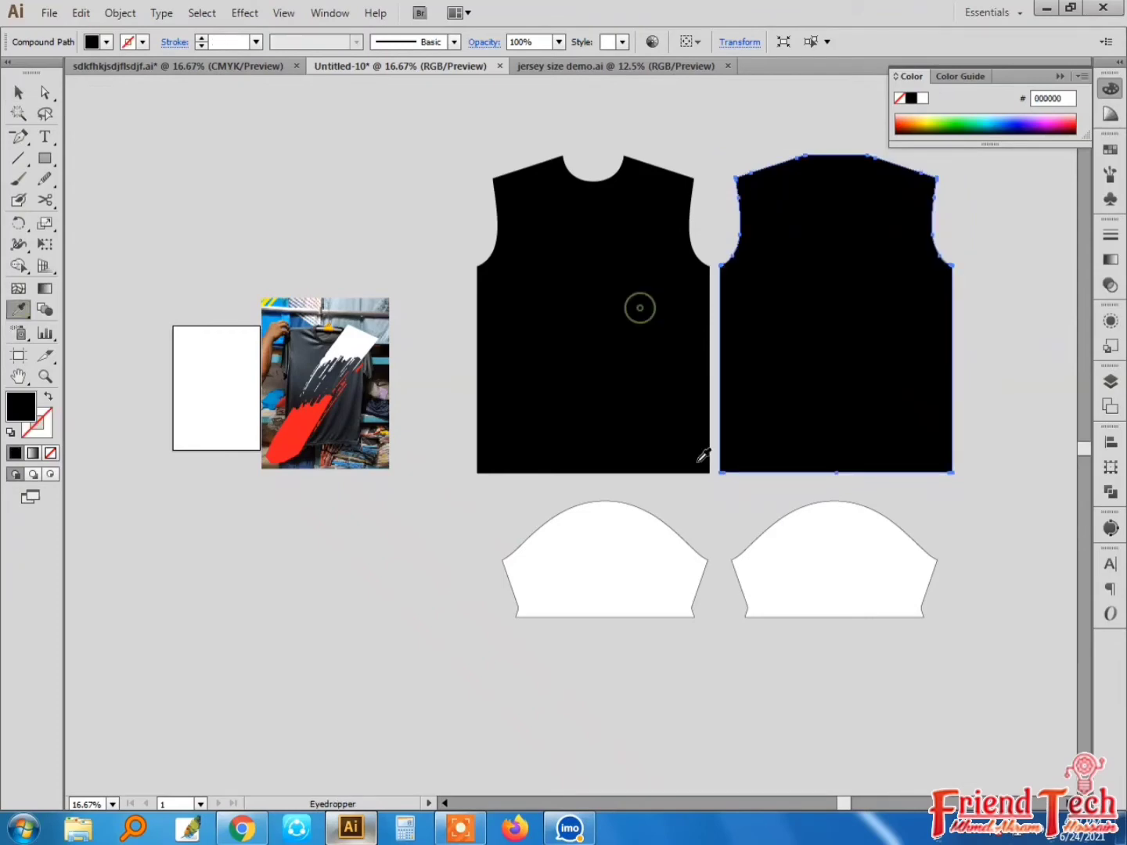
Apply the body pieces' black fill and absent stroke to both sleeve pieces with the Eyedropper
key(v)
click(645, 543)
key(i)
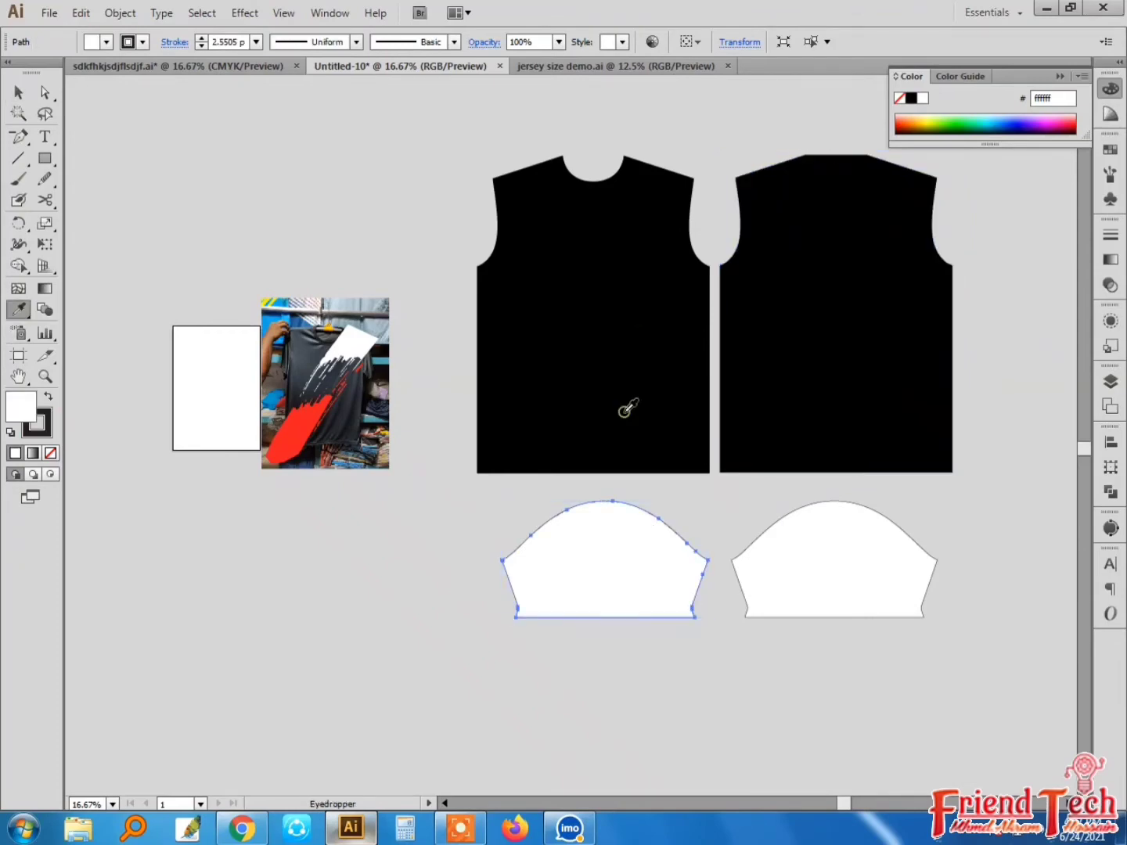
click(622, 406)
key(v)
click(802, 574)
key(i)
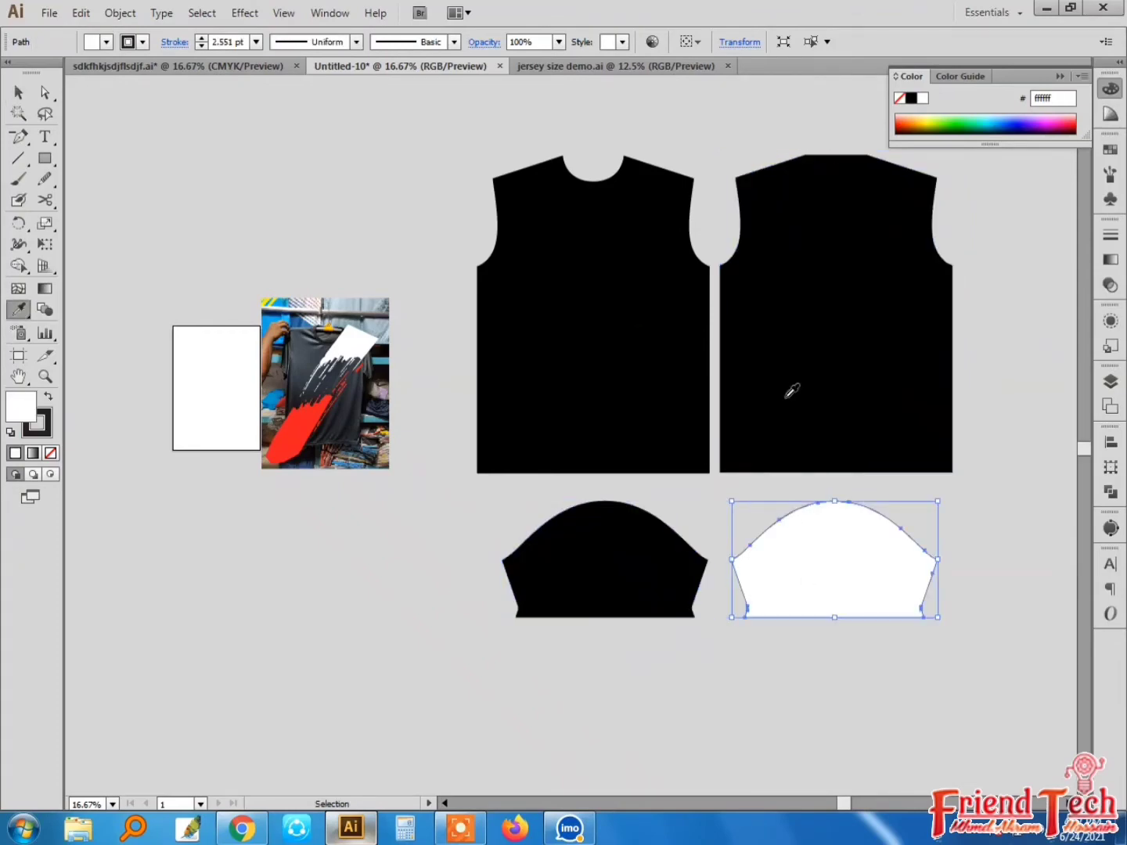
click(782, 395)
key(v)
click(469, 535)
Group all the white and red brush-stroke shapes traced over the jersey photo
key(space)
drag(476, 503, 532, 476)
key(space)
key(z)
drag(257, 156, 908, 604)
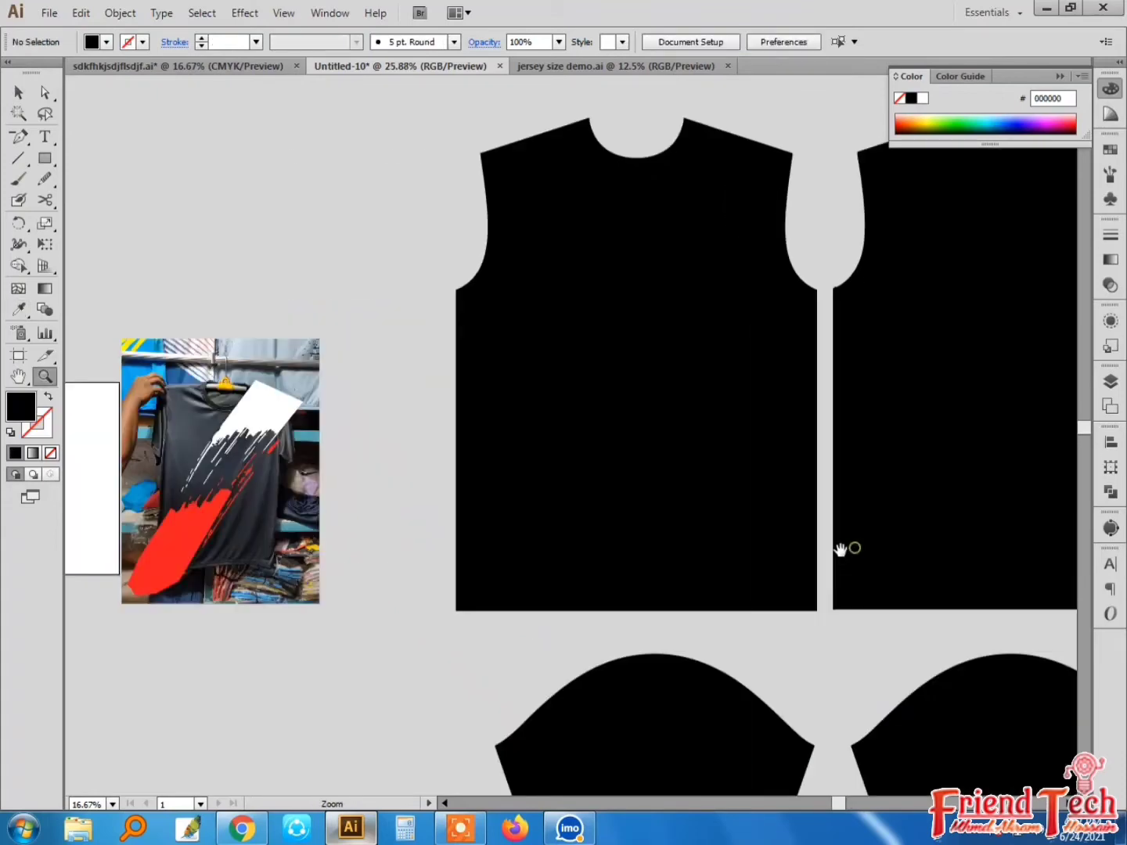
key(v)
drag(839, 550, 908, 550)
click(332, 395)
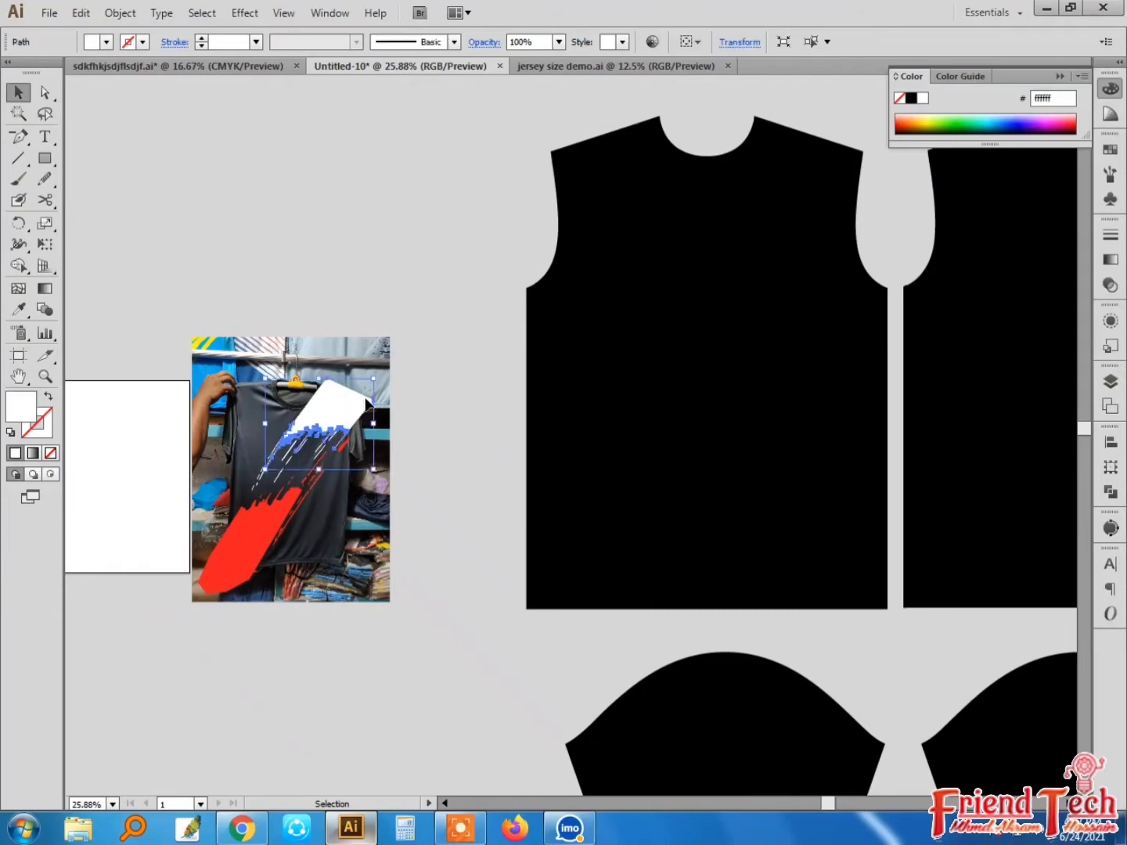
click(393, 360)
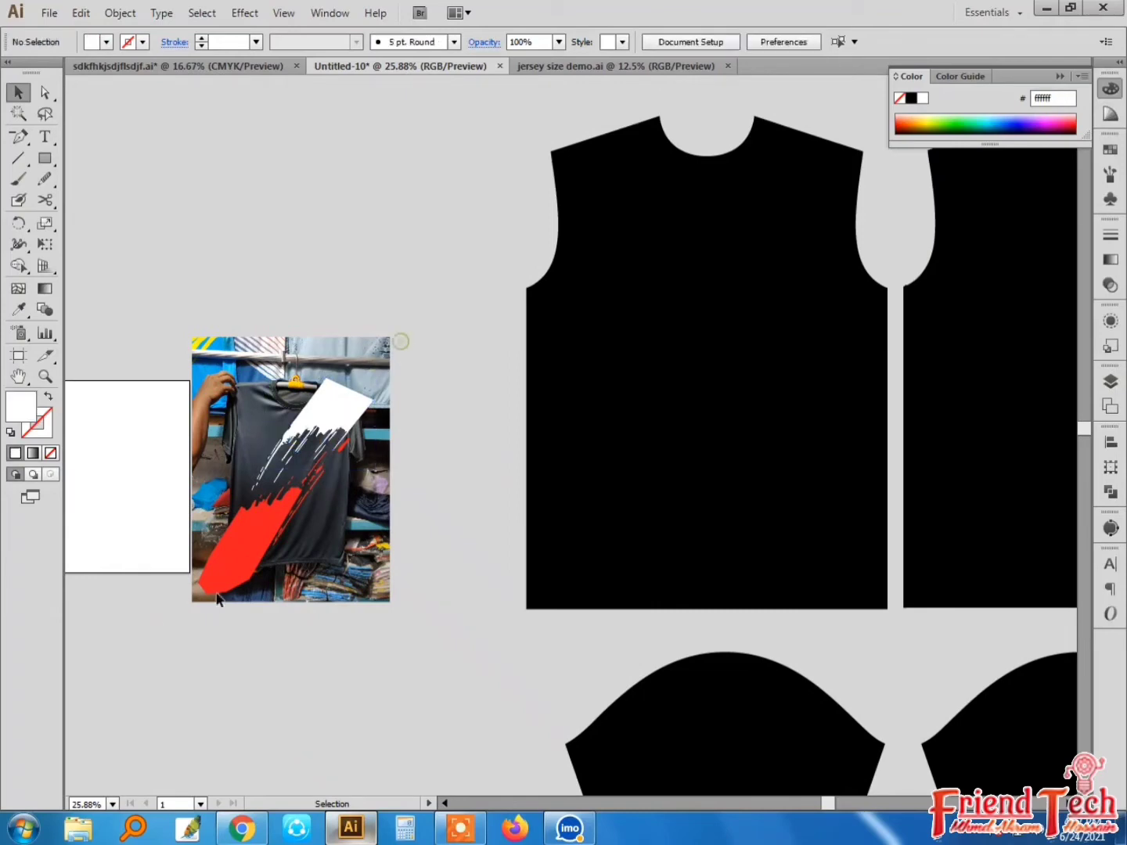
drag(401, 341, 162, 646)
right_click(284, 468)
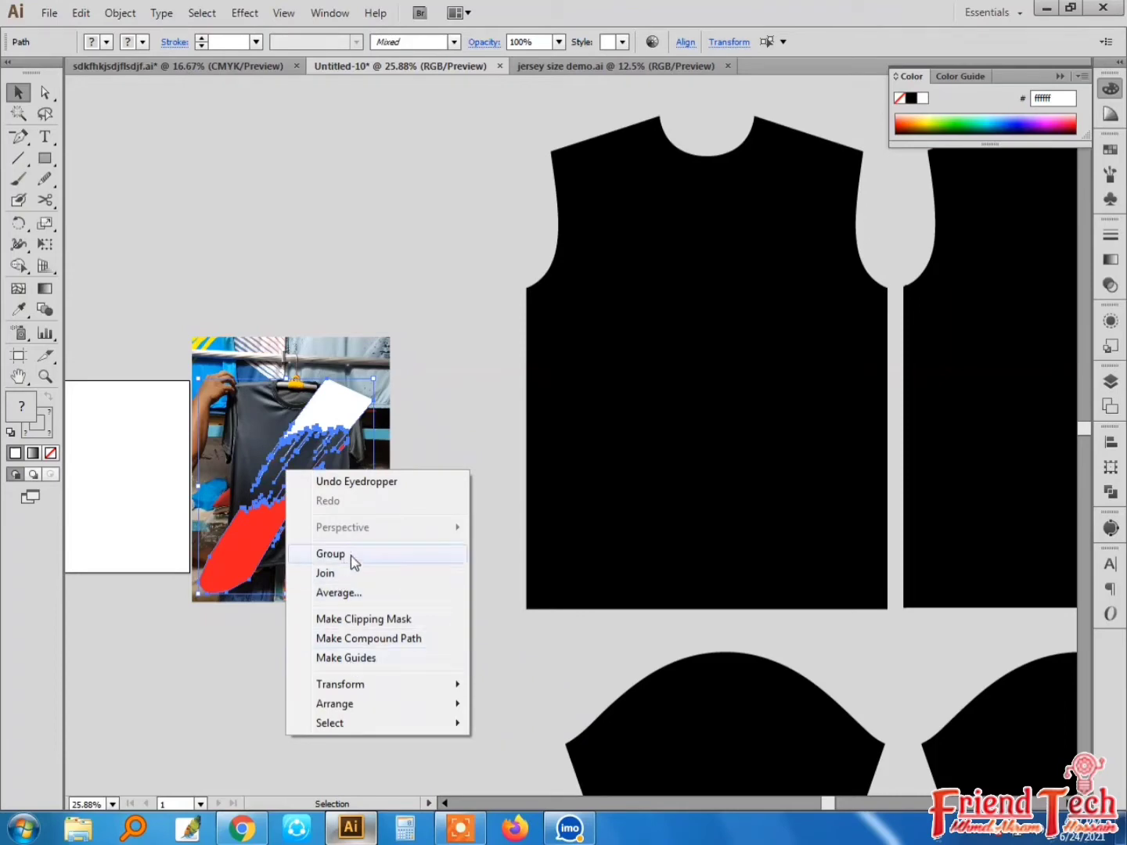
click(354, 554)
click(312, 630)
Move the brush-stroke group onto the front body piece and enlarge it proportionally to run diagonally from the hem to the opposite shoulder
mouse_move(240, 587)
mouse_down()
mouse_move(510, 545)
mouse_move(608, 560)
mouse_move(631, 526)
mouse_up()
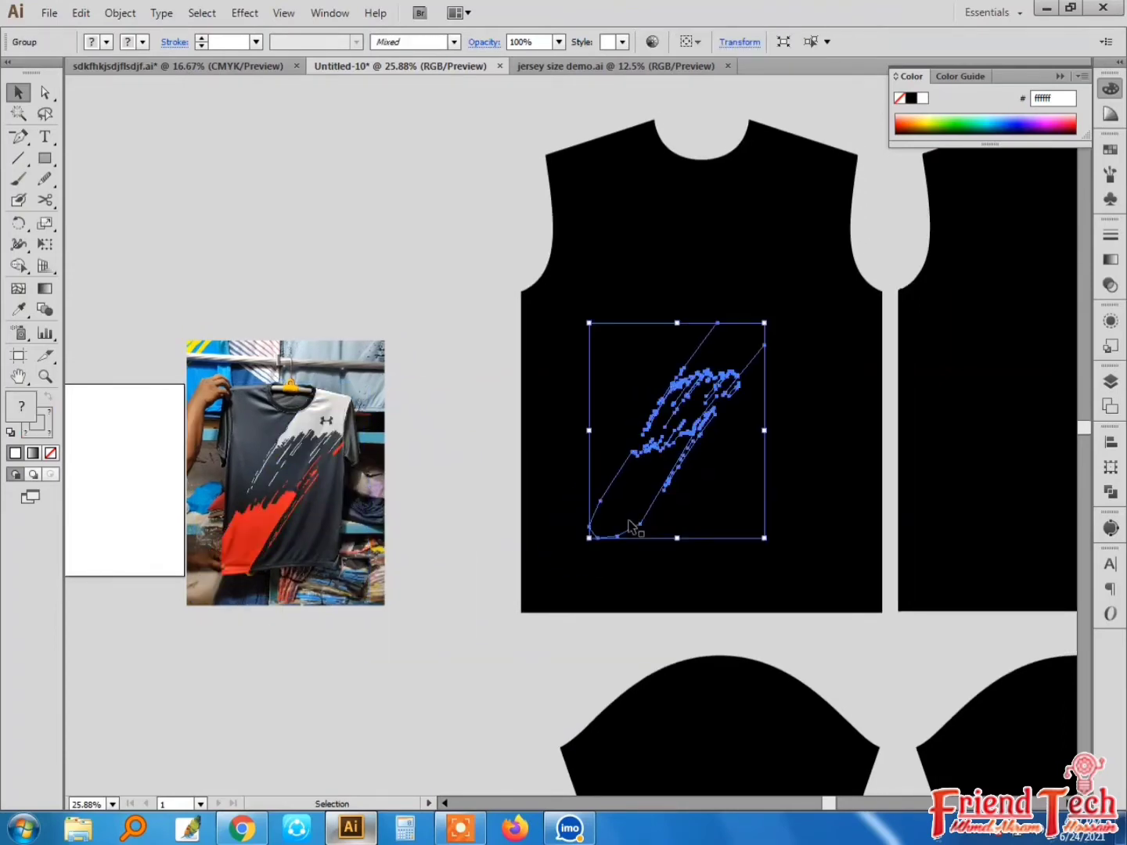
key(ctrl+minus)
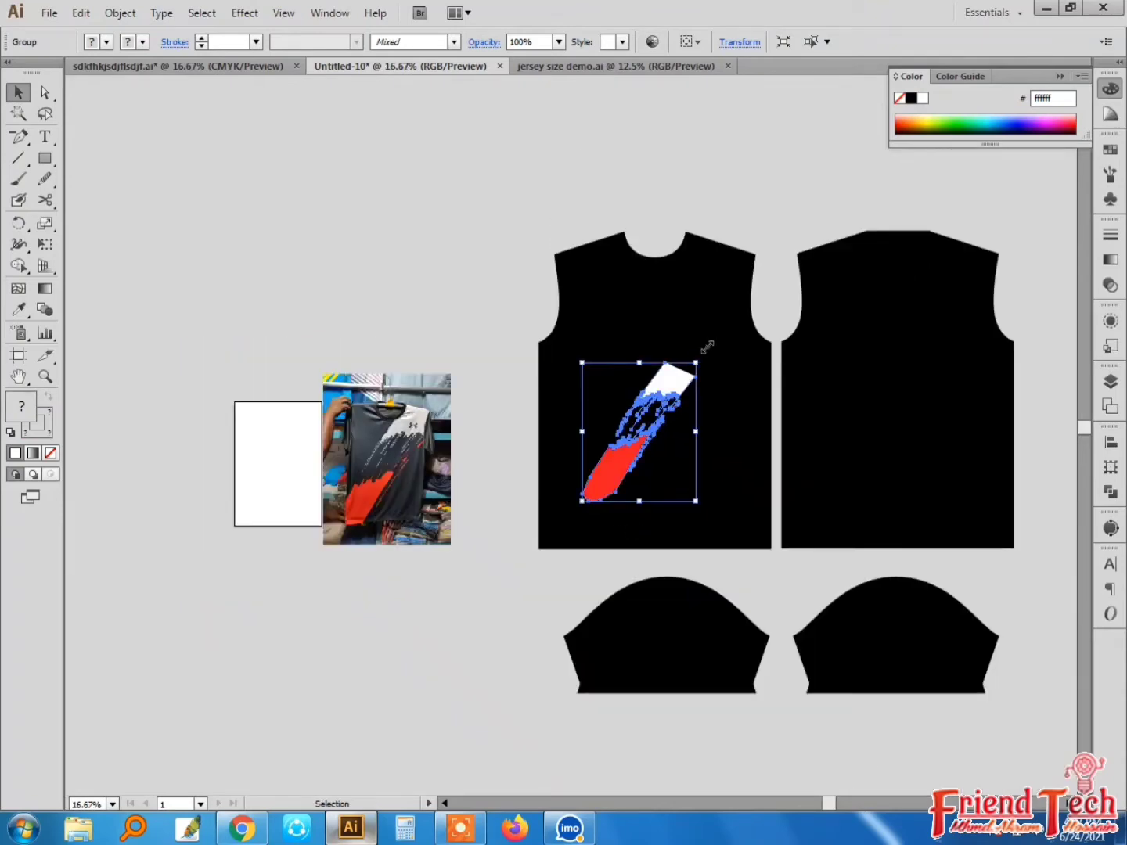
drag(707, 346, 766, 260)
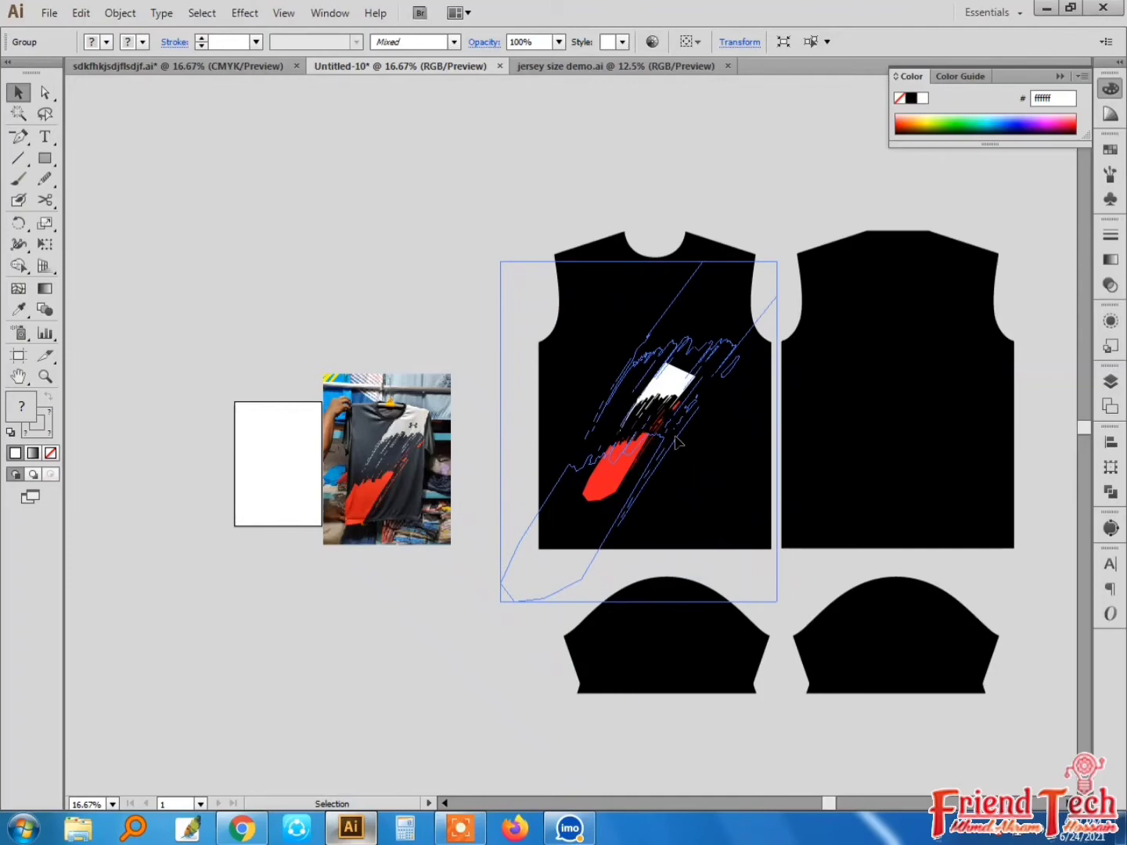
drag(608, 490, 625, 458)
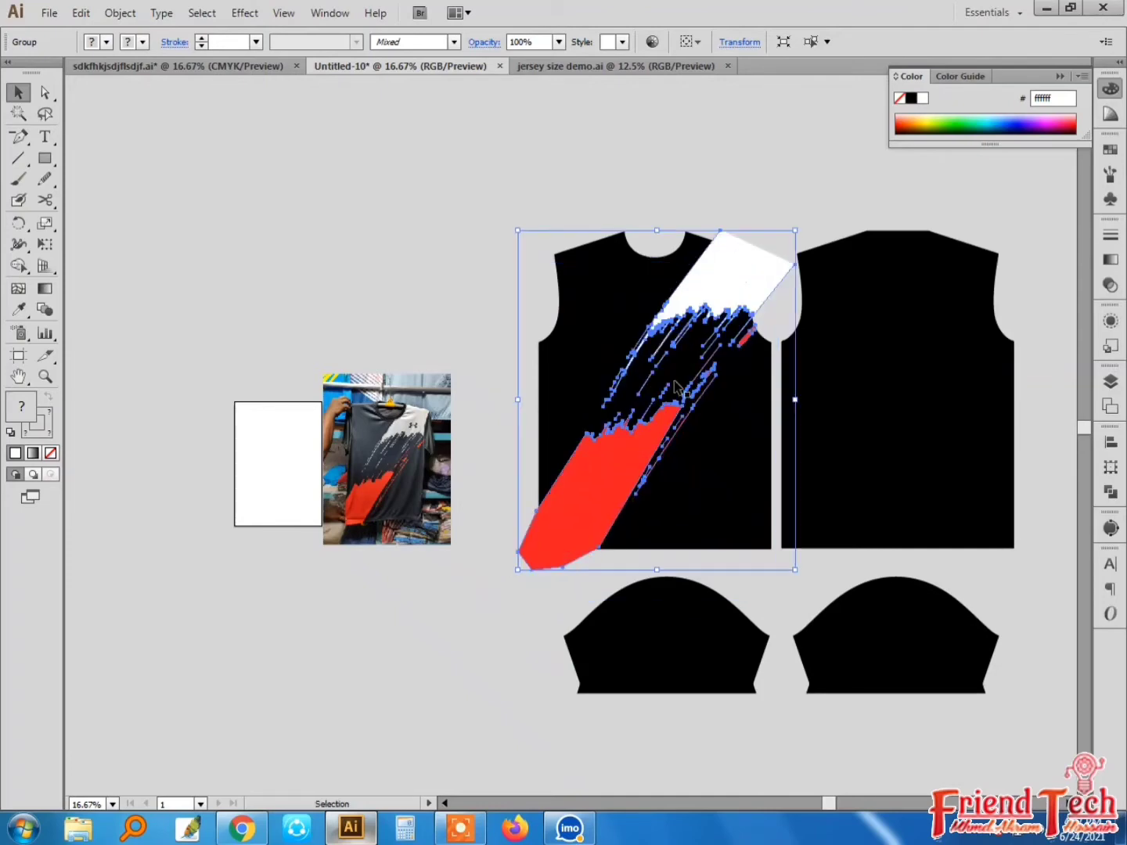
click(730, 194)
Copy the black front body piece beneath the brush-stroke artwork
key(space)
drag(729, 195, 740, 191)
key(z)
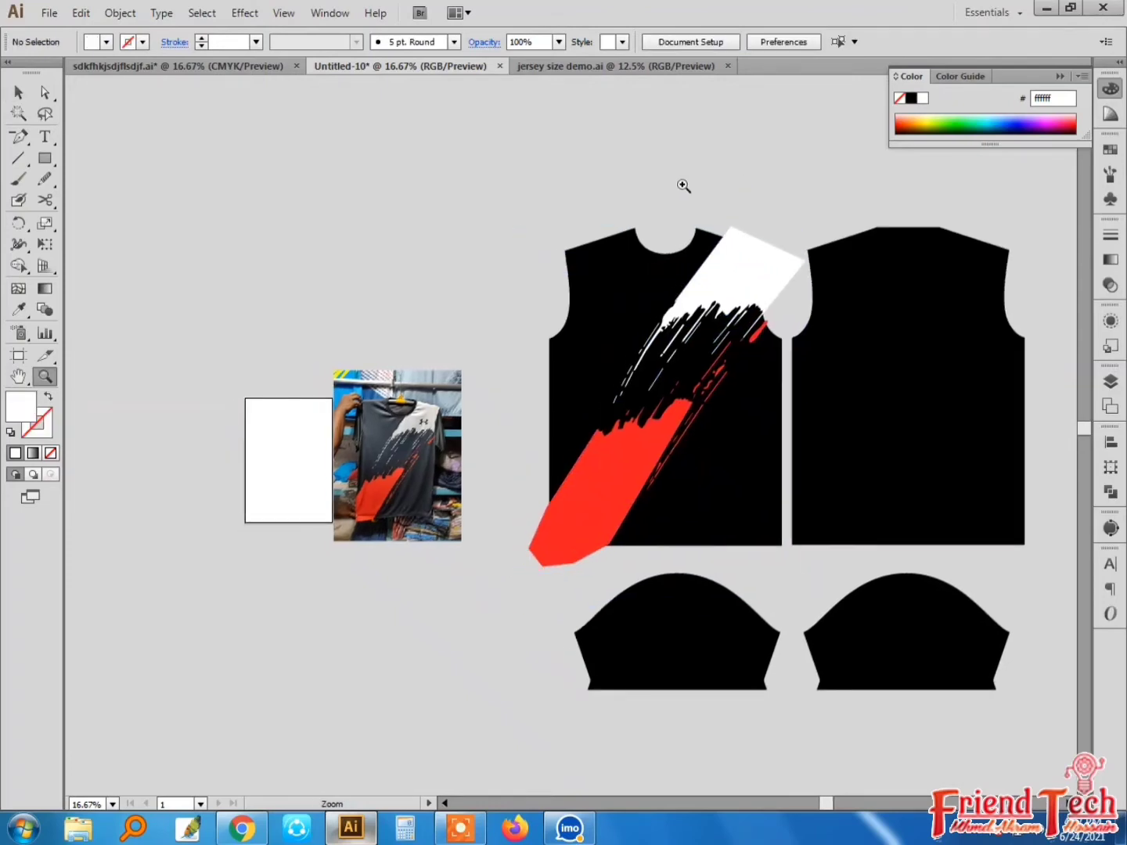
drag(631, 188, 867, 633)
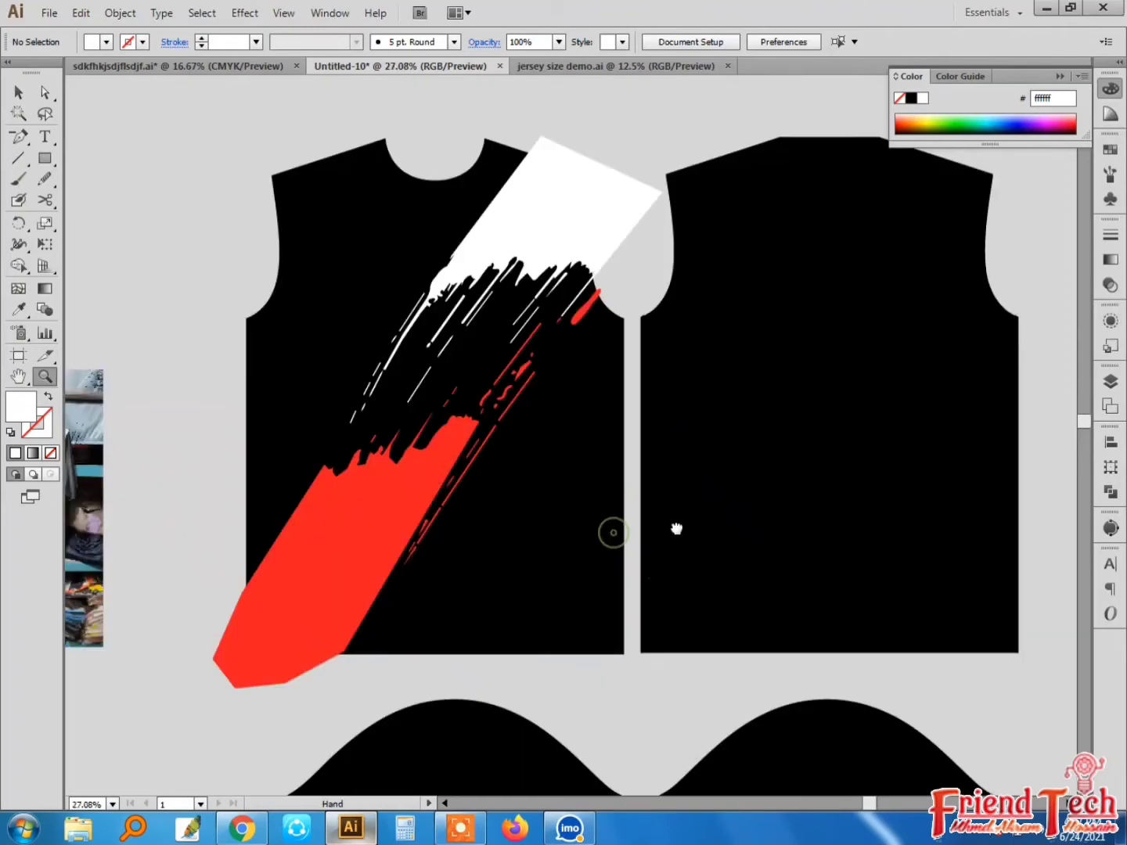
key(space)
drag(611, 533, 679, 533)
key(v)
click(423, 575)
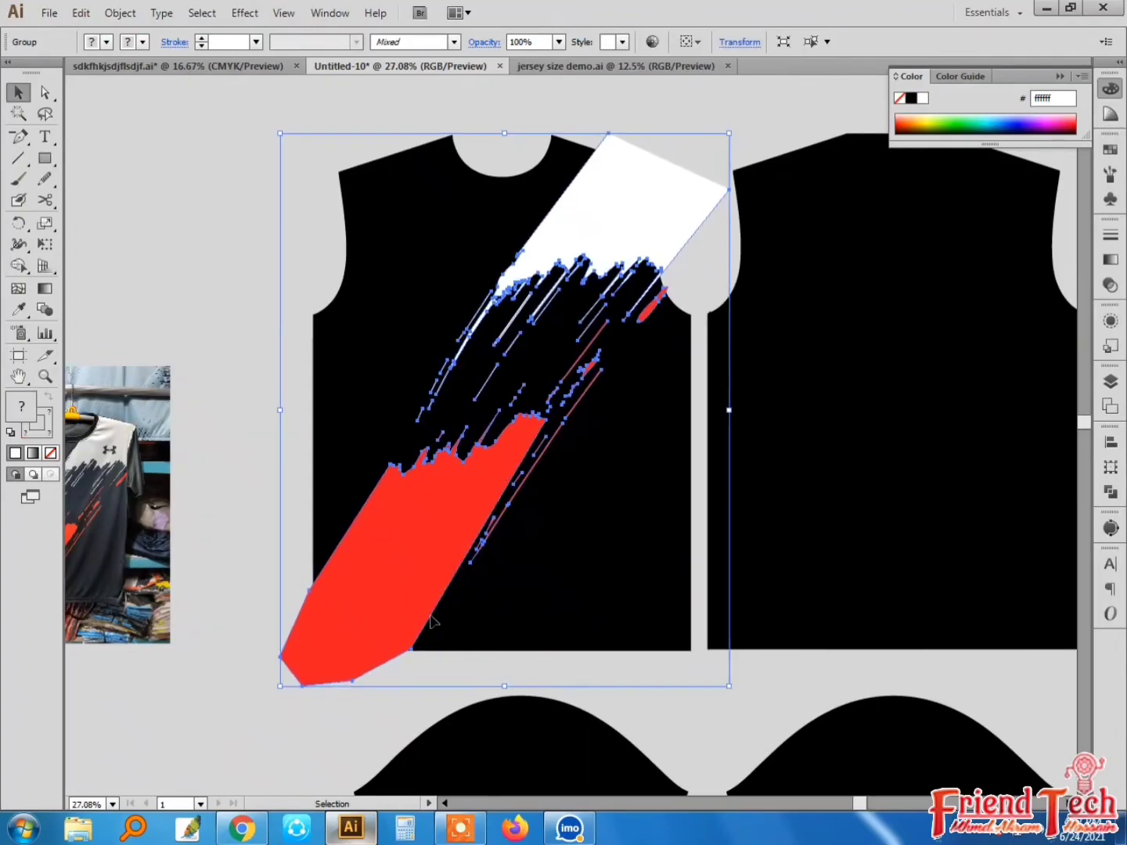
click(593, 662)
key(space)
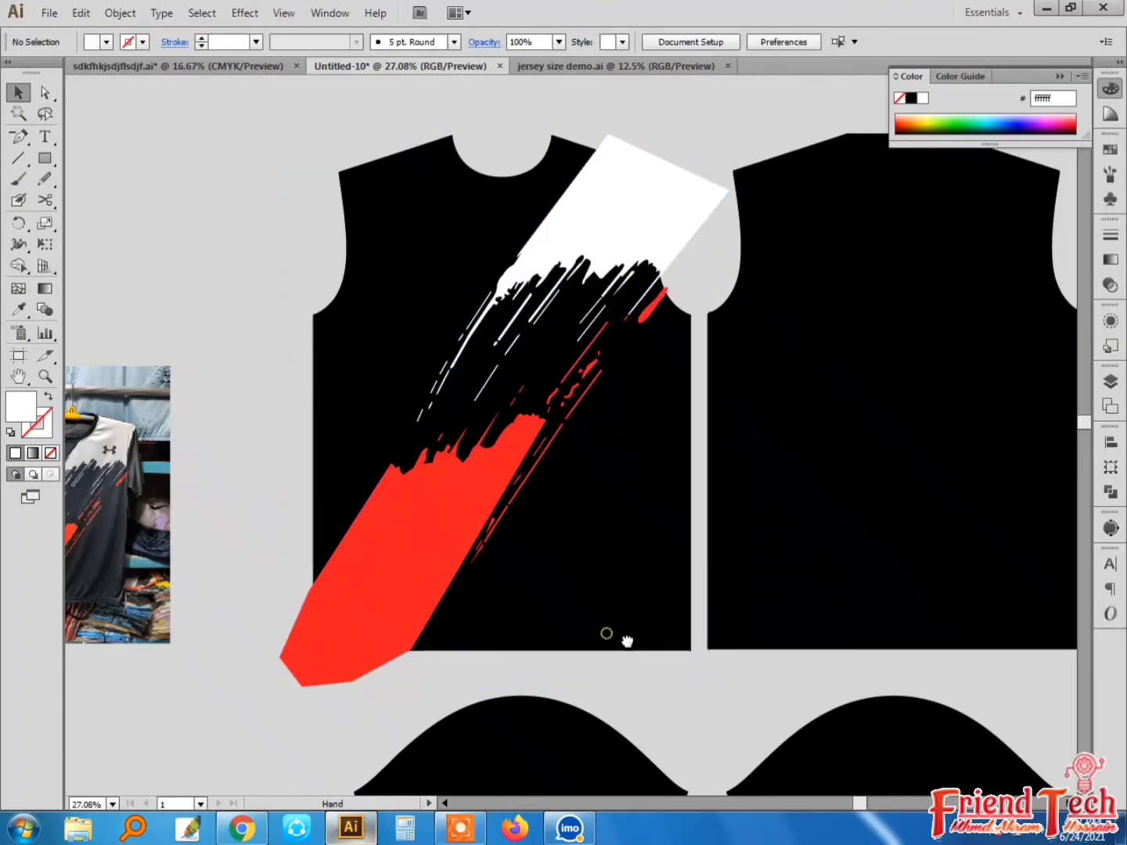
drag(610, 637, 708, 634)
click(537, 193)
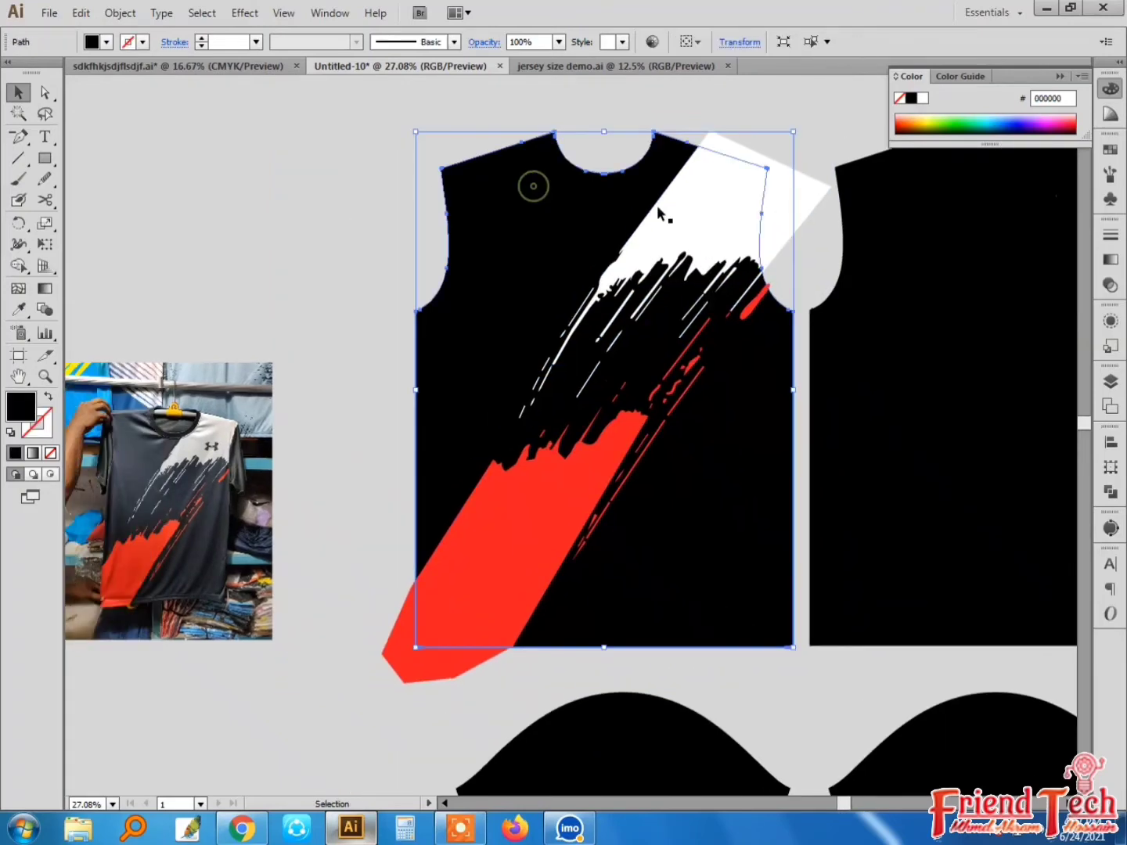
drag(550, 242, 537, 241)
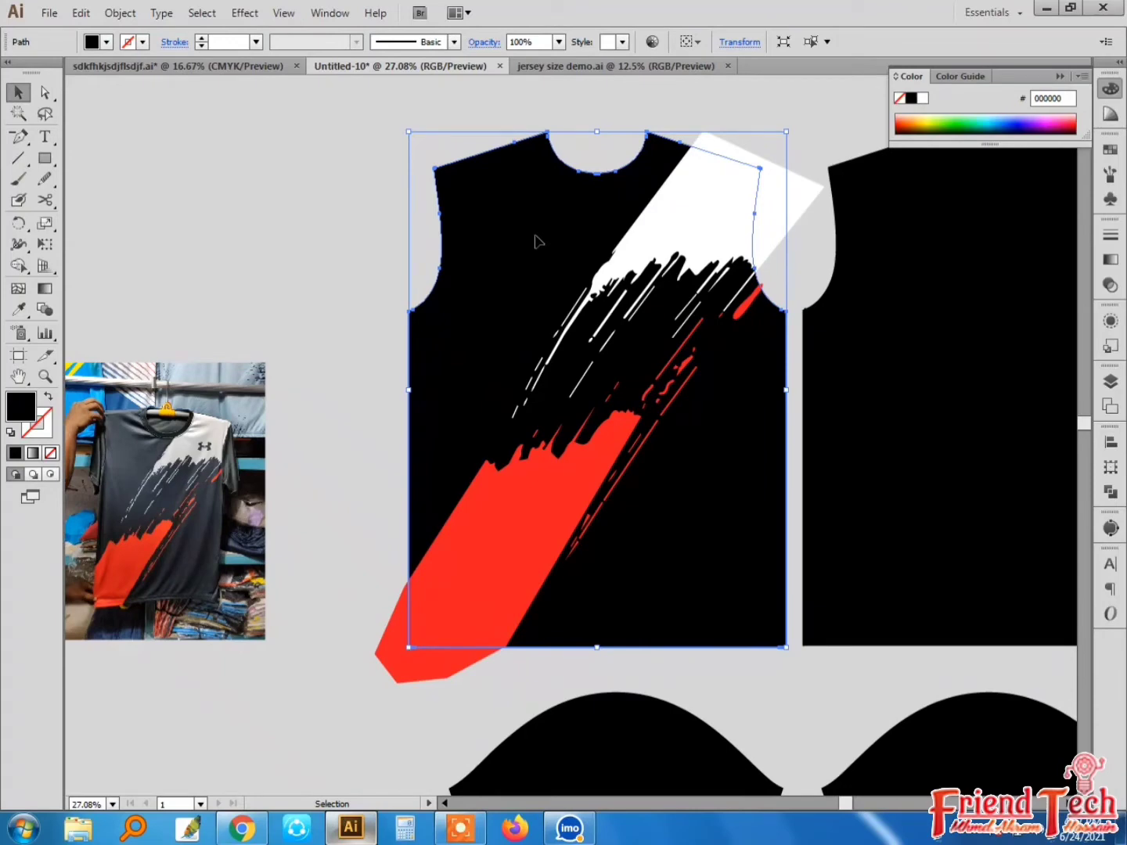
click(119, 13)
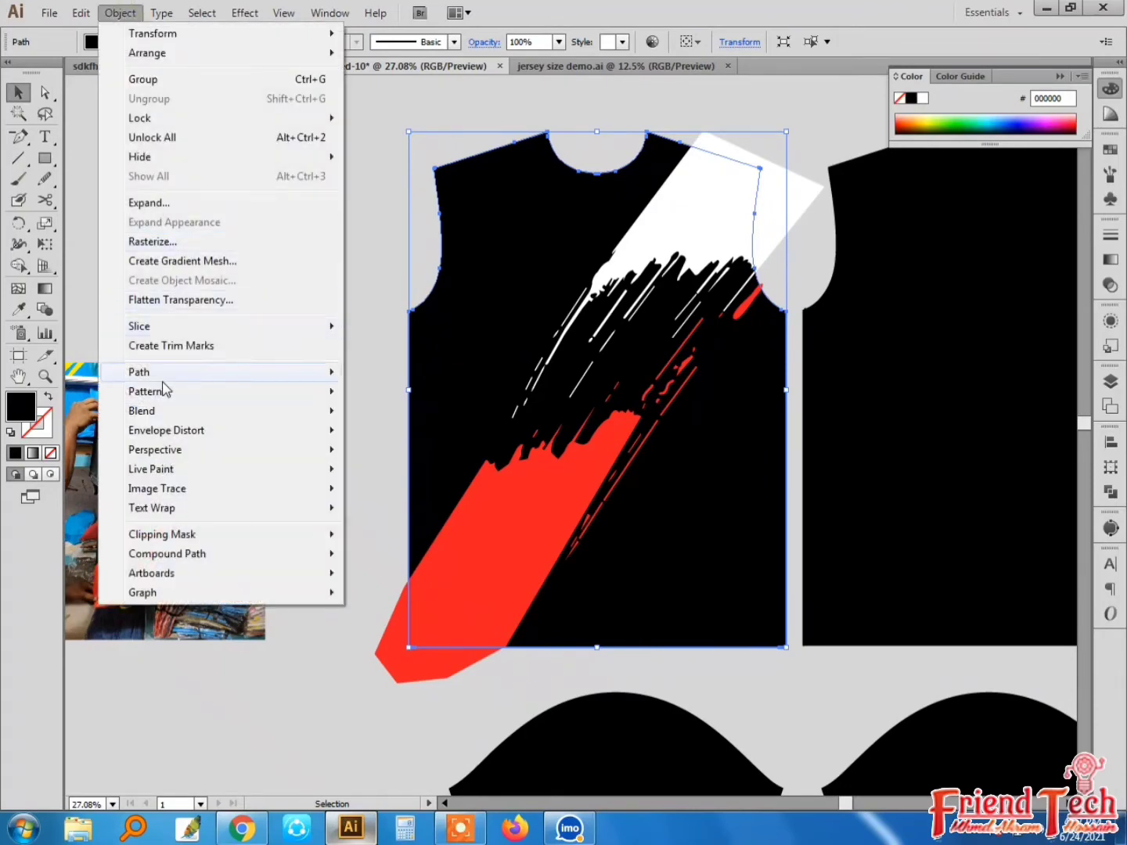
click(81, 13)
click(117, 99)
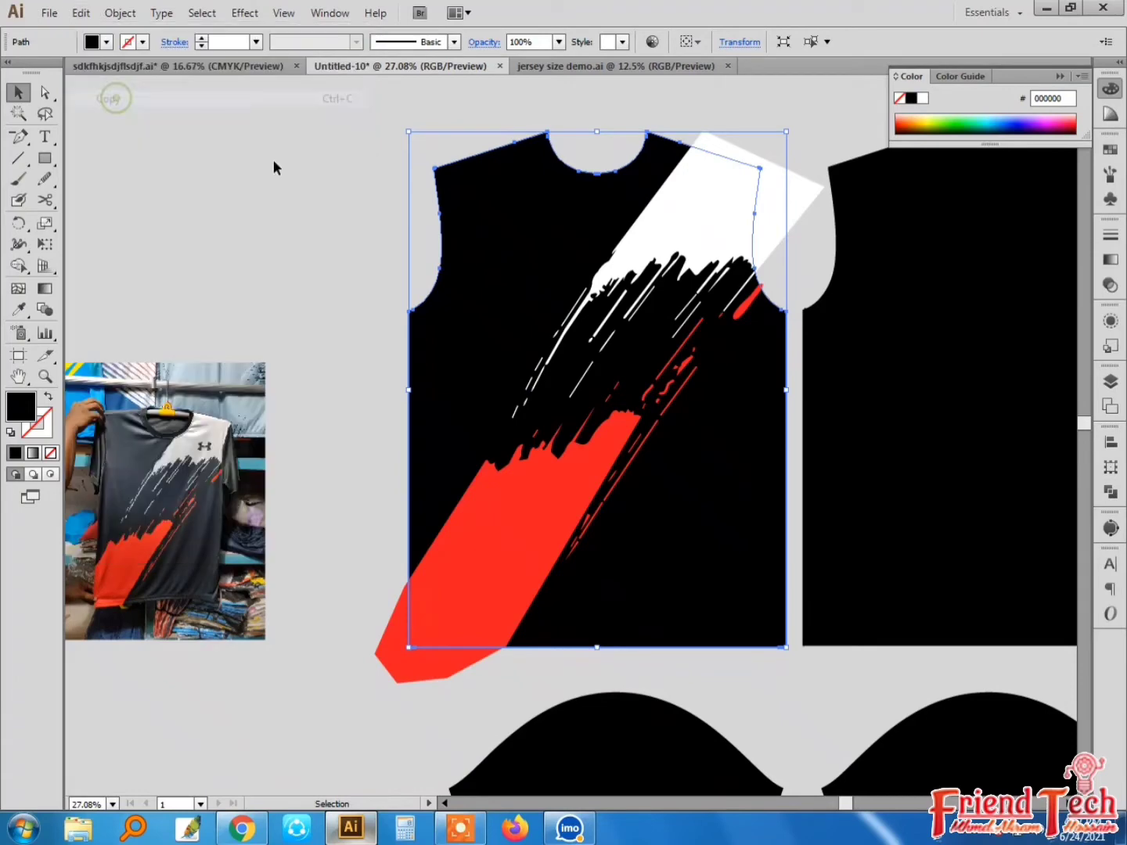
click(119, 18)
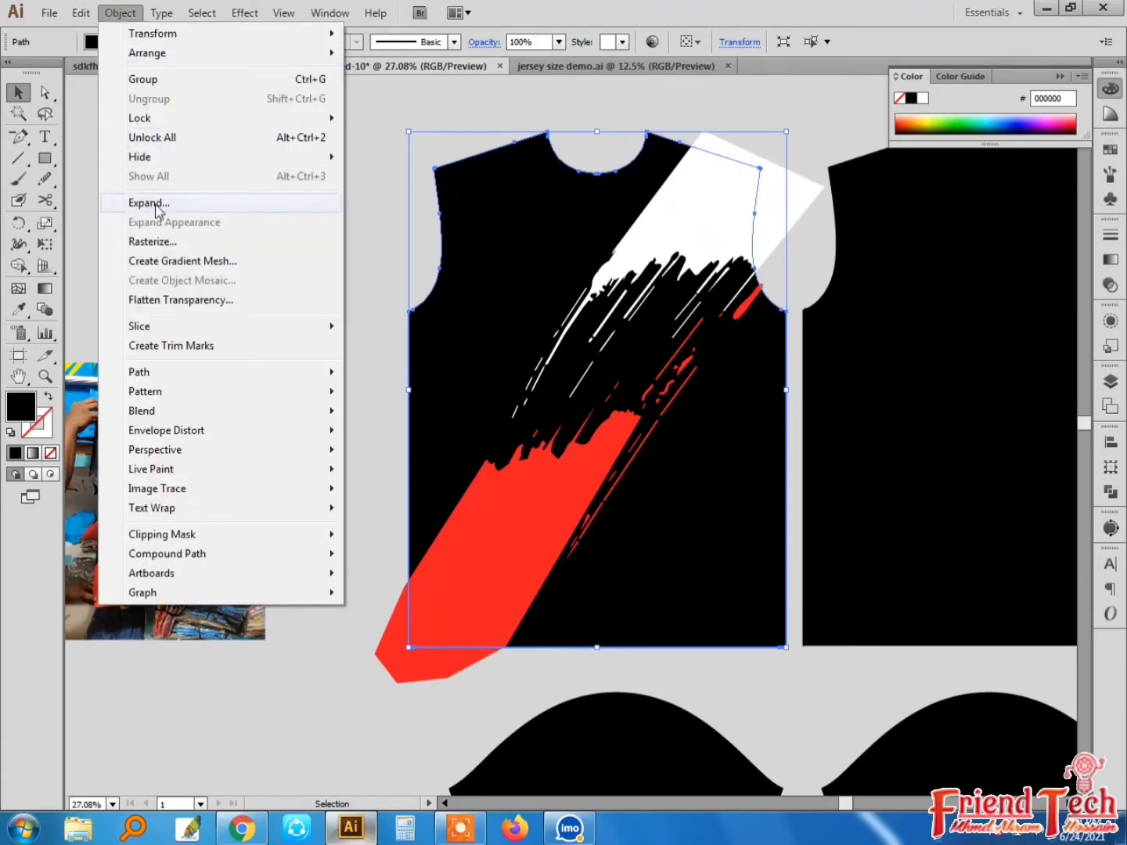
mouse_move(81, 13)
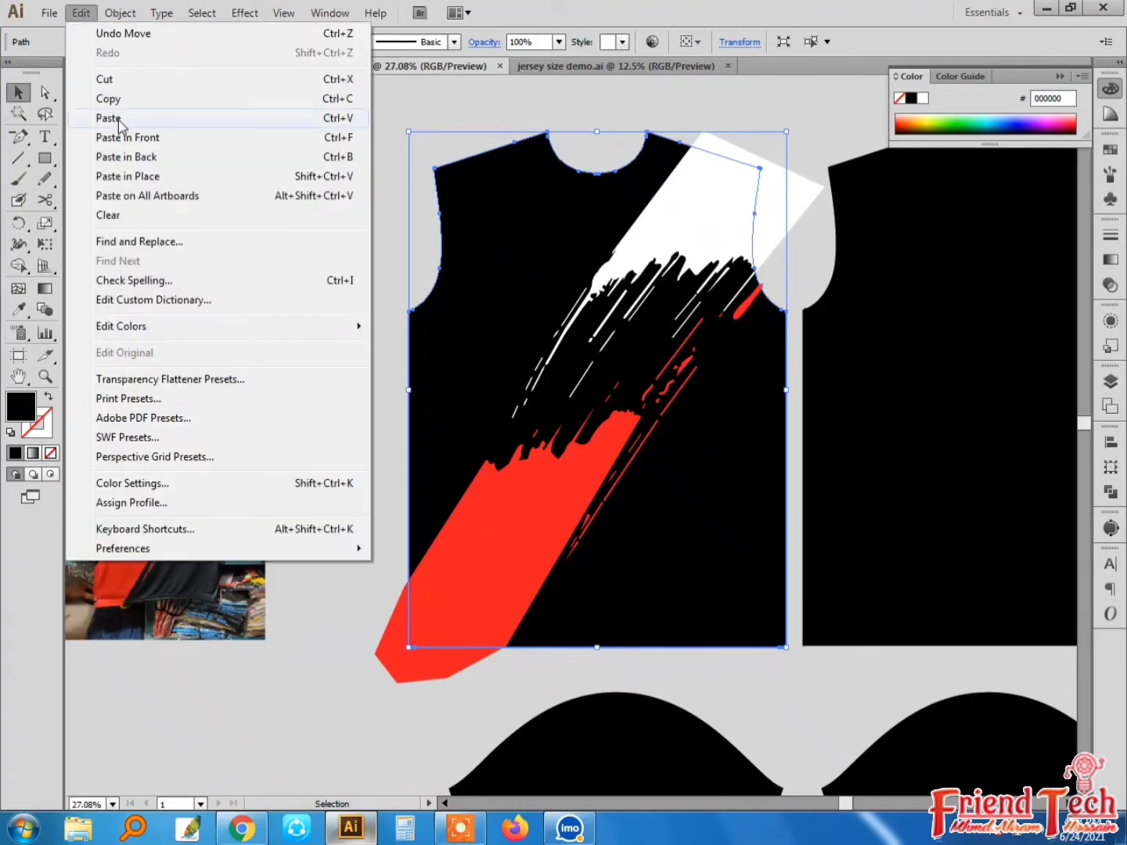
click(119, 119)
key(ctrl+z)
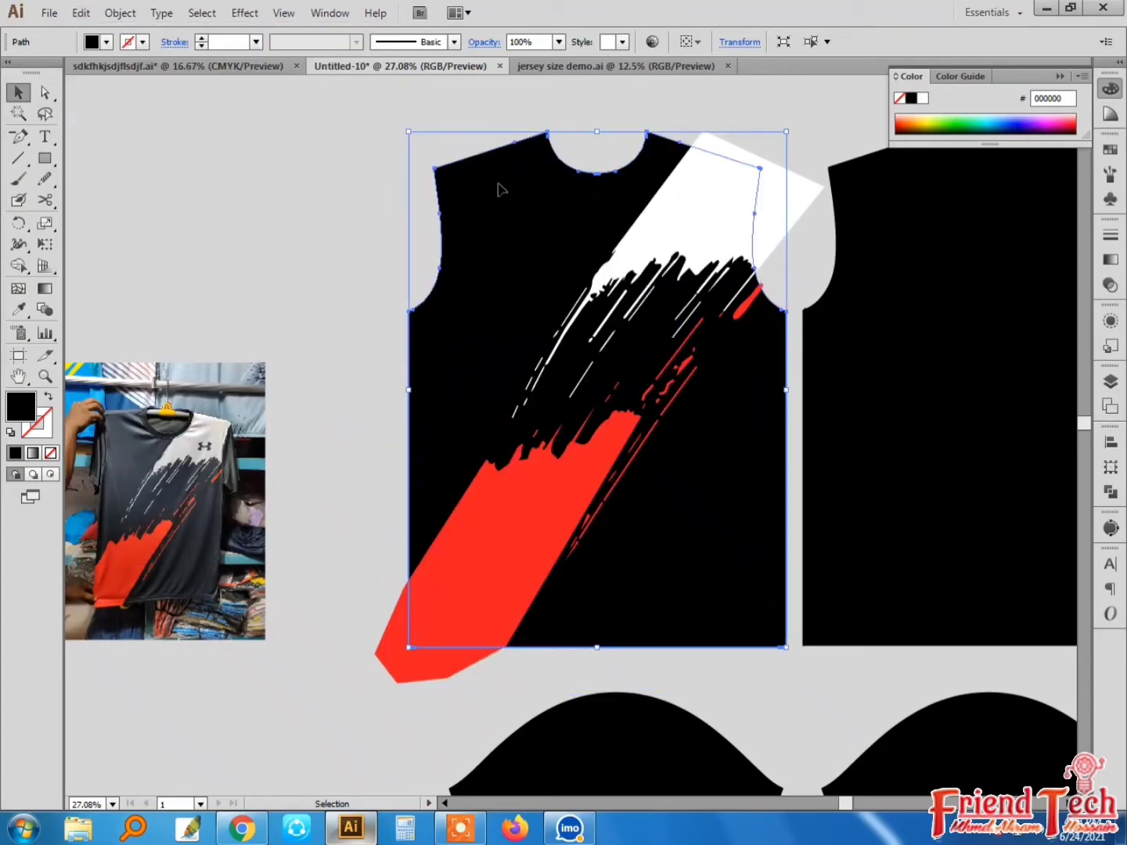
Paste the copied front body piece in place and bring it to the front, above the brush-stroke artwork
key(a)
key(v)
key(ctrl)
key(ctrl+shift+bracketright)
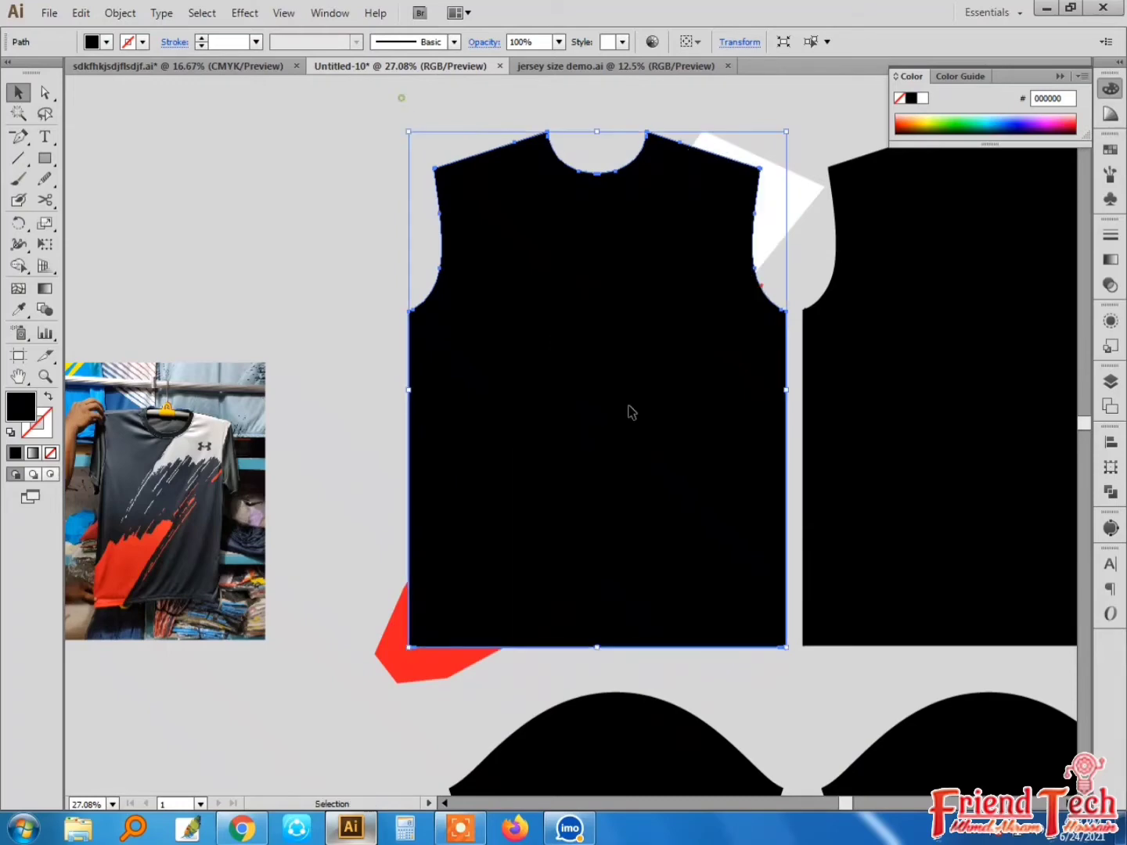
Make a clipping mask from the topmost front body shape so the brush-stroke artwork is trimmed to the piece's outline
drag(628, 407, 783, 664)
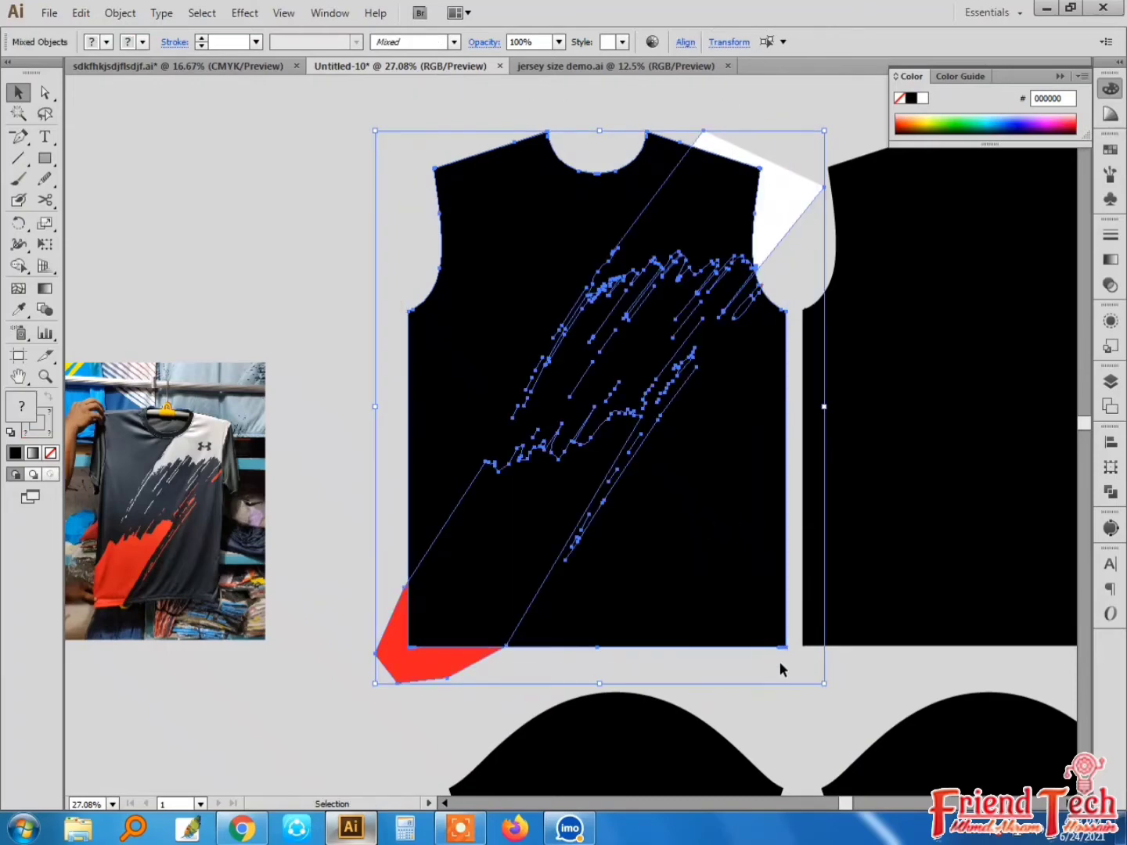
key(ctrl)
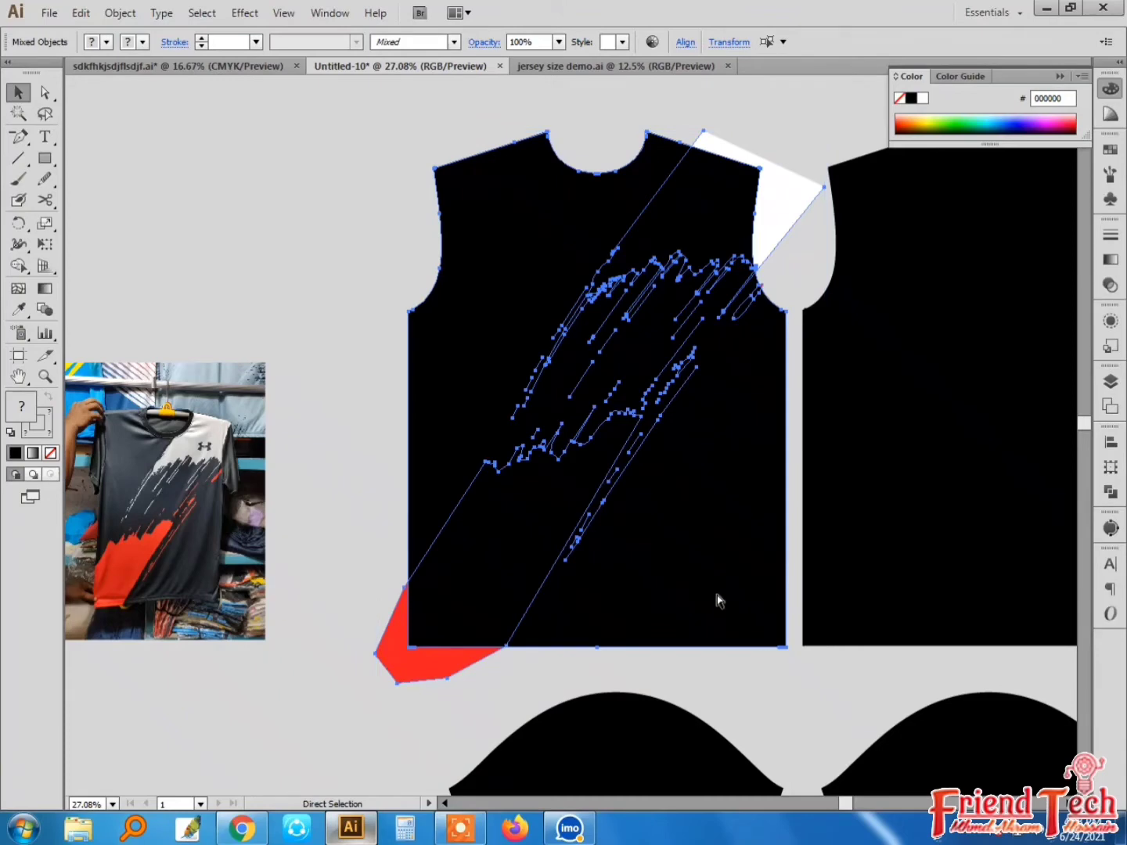
key(ctrl+7)
click(364, 309)
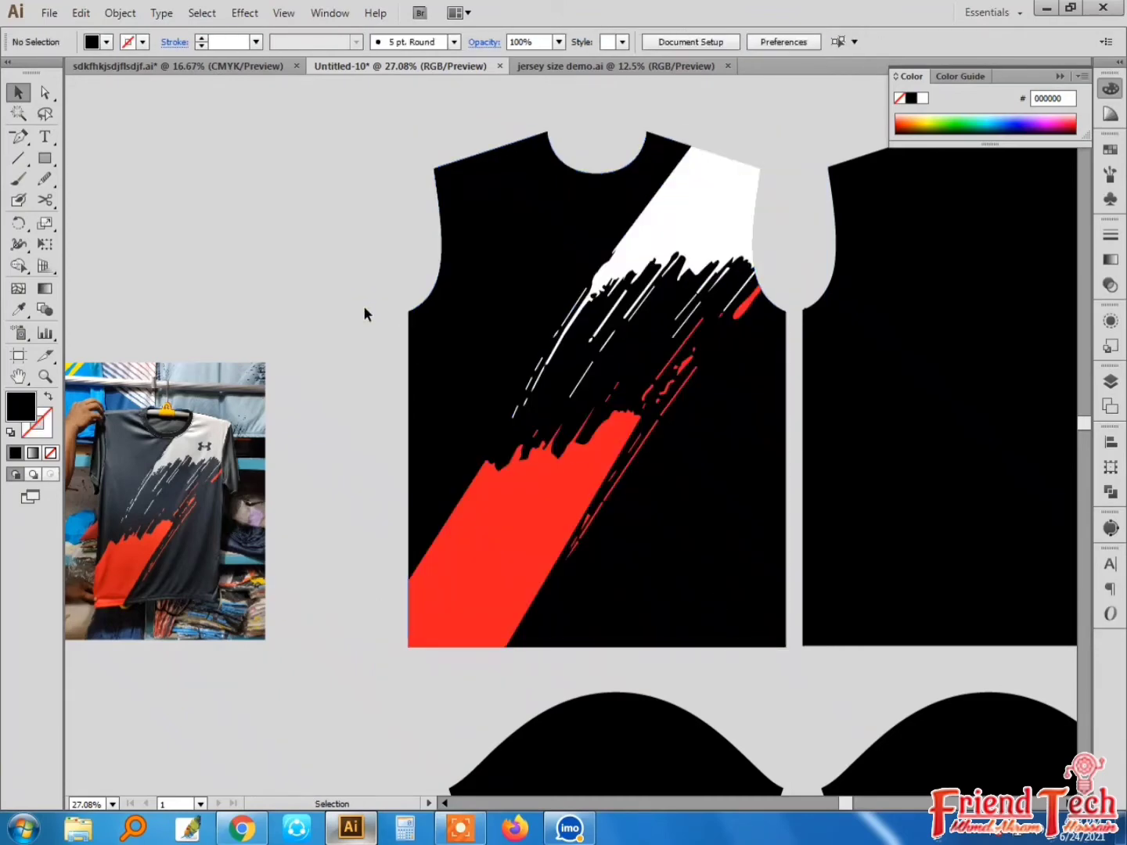
Isolate the front piece's clip group, copy the brush-stroke group inside it, and exit isolation
key(ctrl)
key(ctrl+minus)
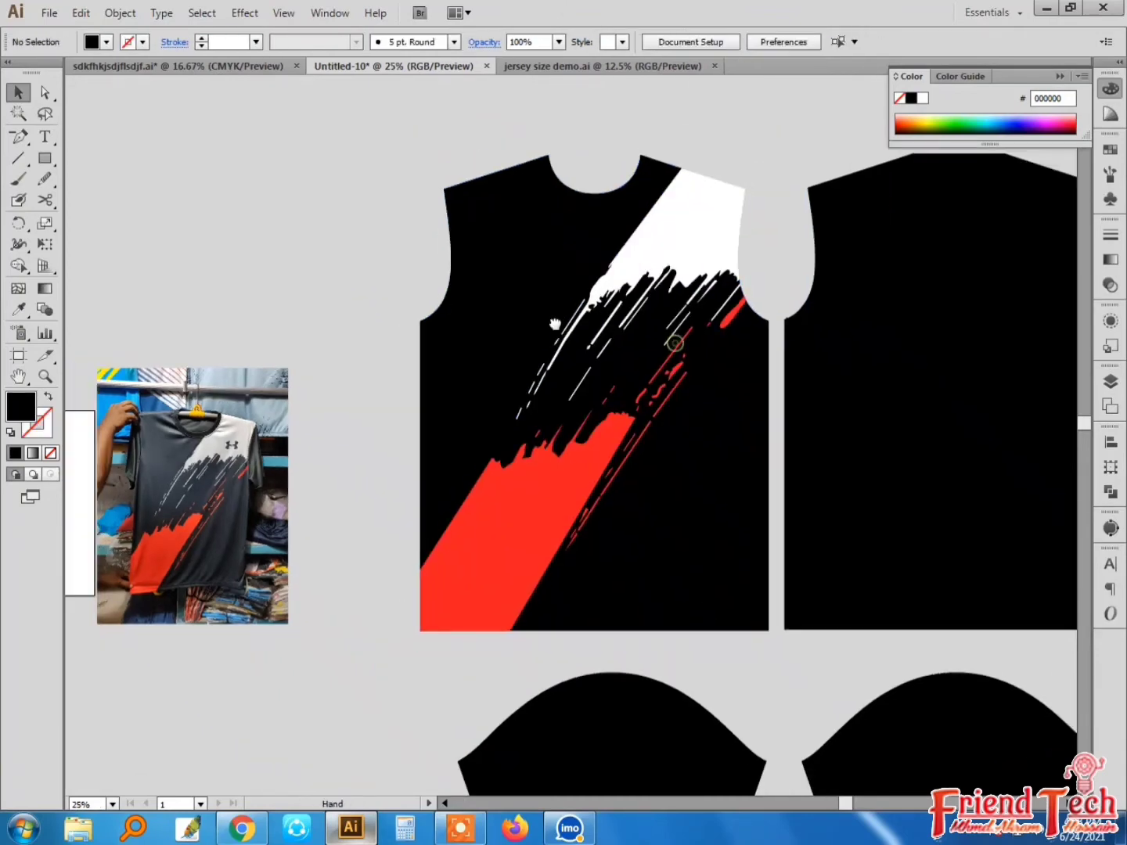
drag(554, 482, 443, 463)
click(443, 462)
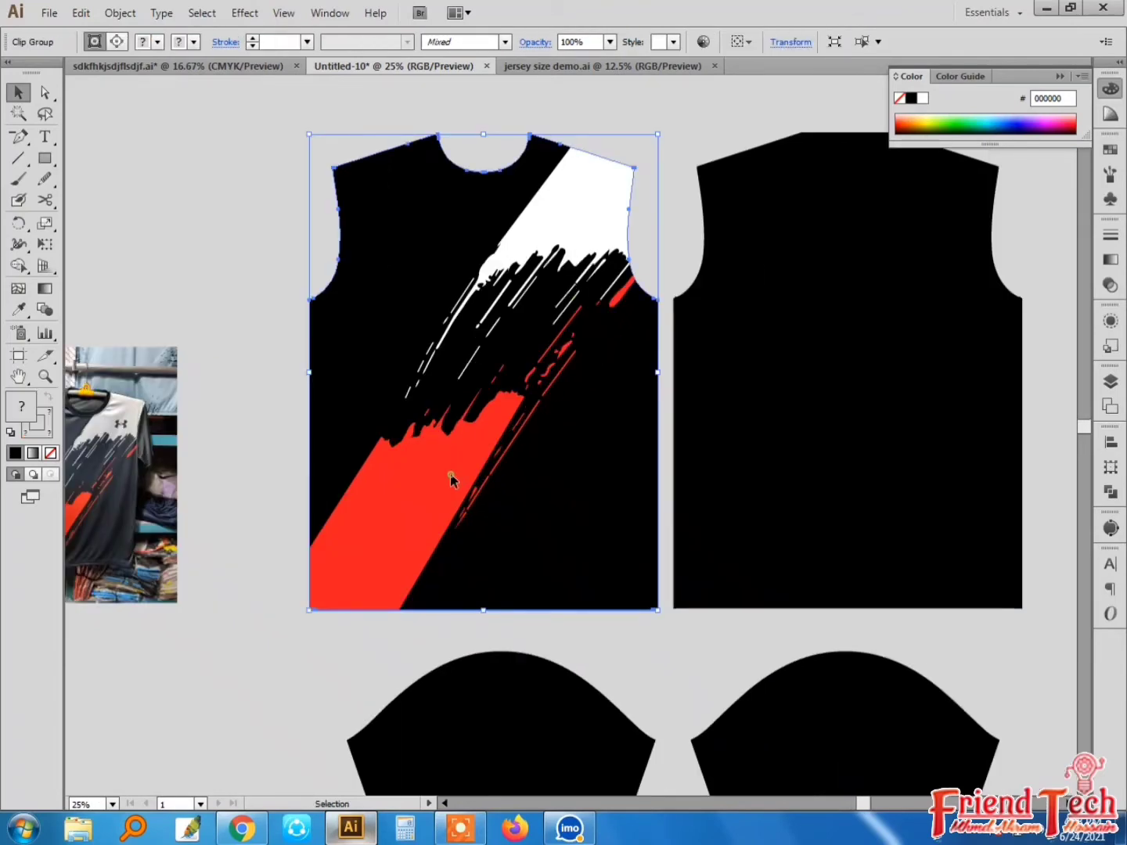
double_click(450, 473)
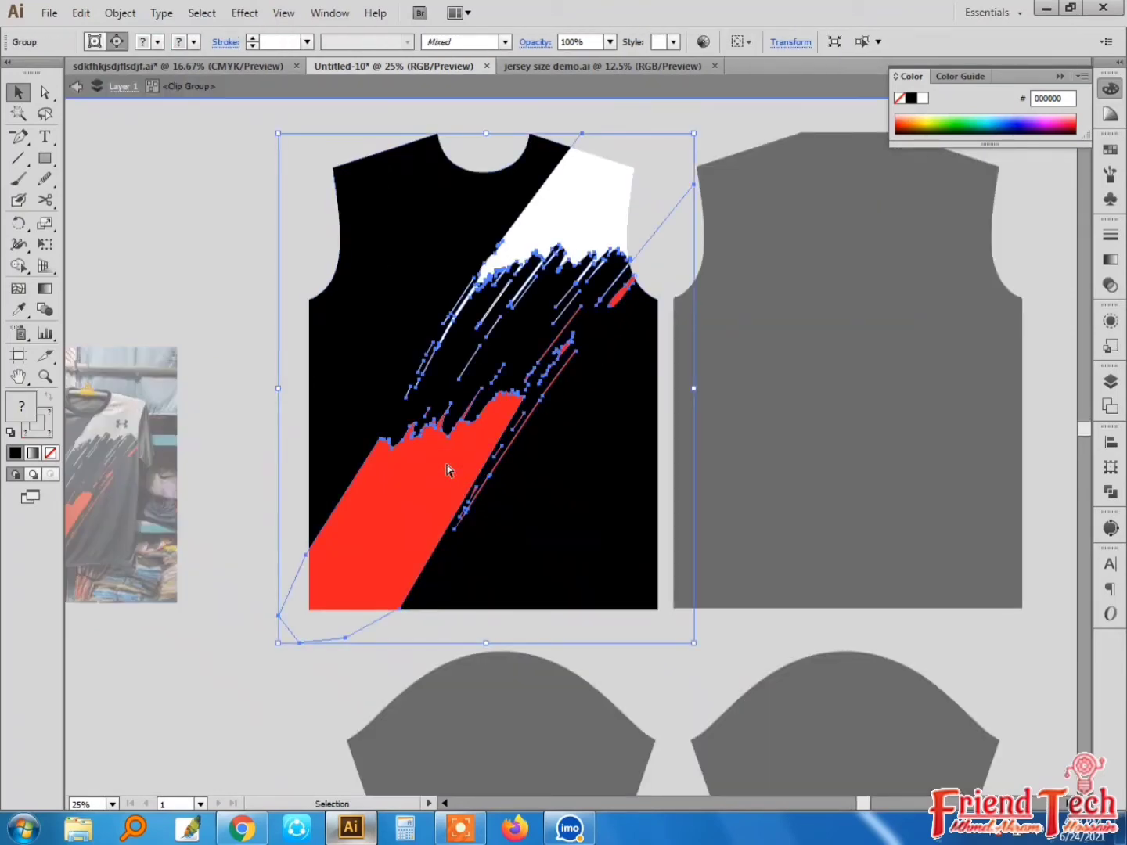
key(ctrl)
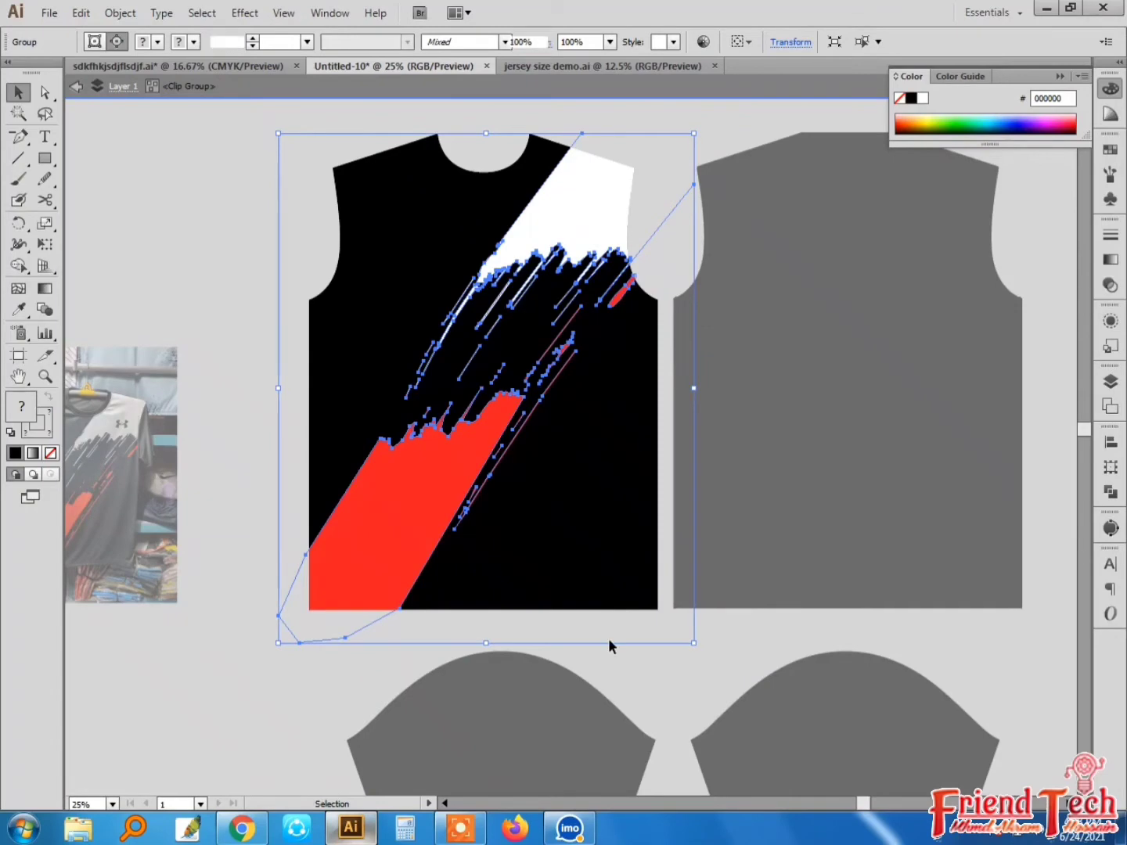
double_click(647, 641)
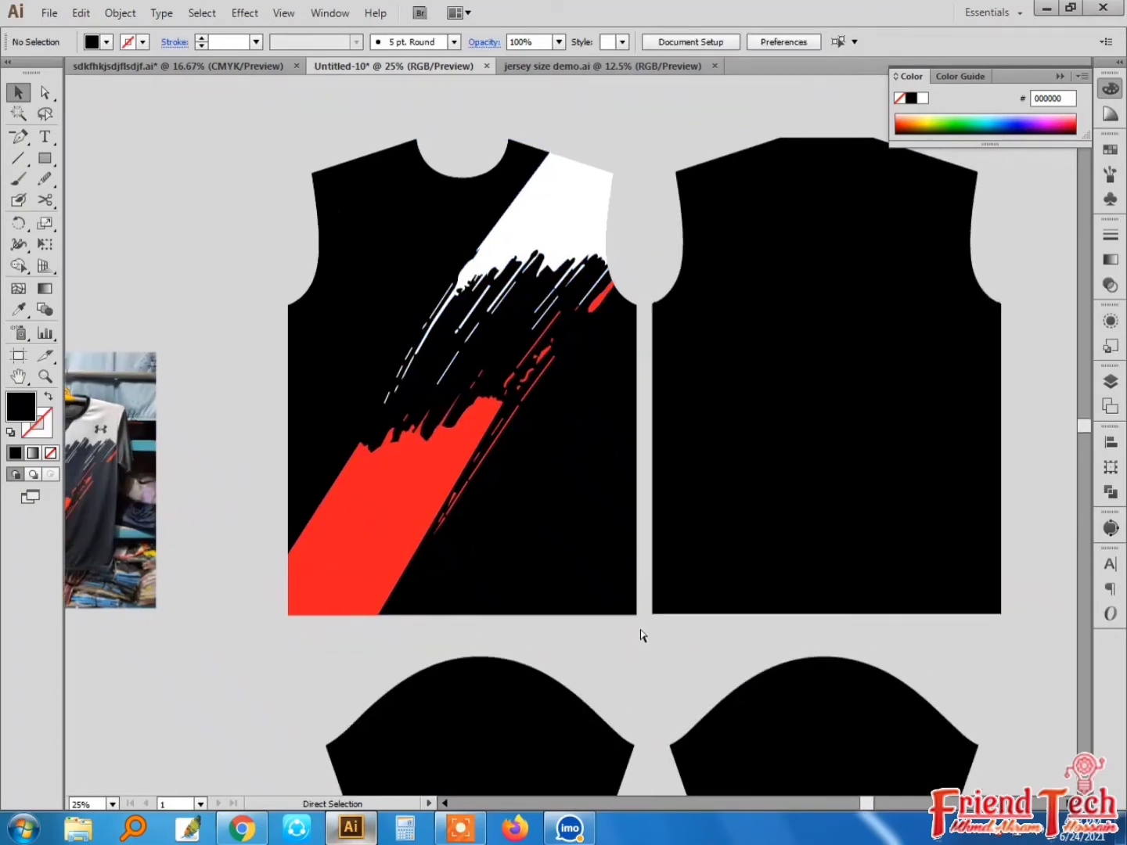
Paste the copied brush-stroke group in place and move the duplicate across to the back body piece
key(ctrl+z)
key(ctrl+z)
drag(496, 520, 761, 523)
key(ctrl+z)
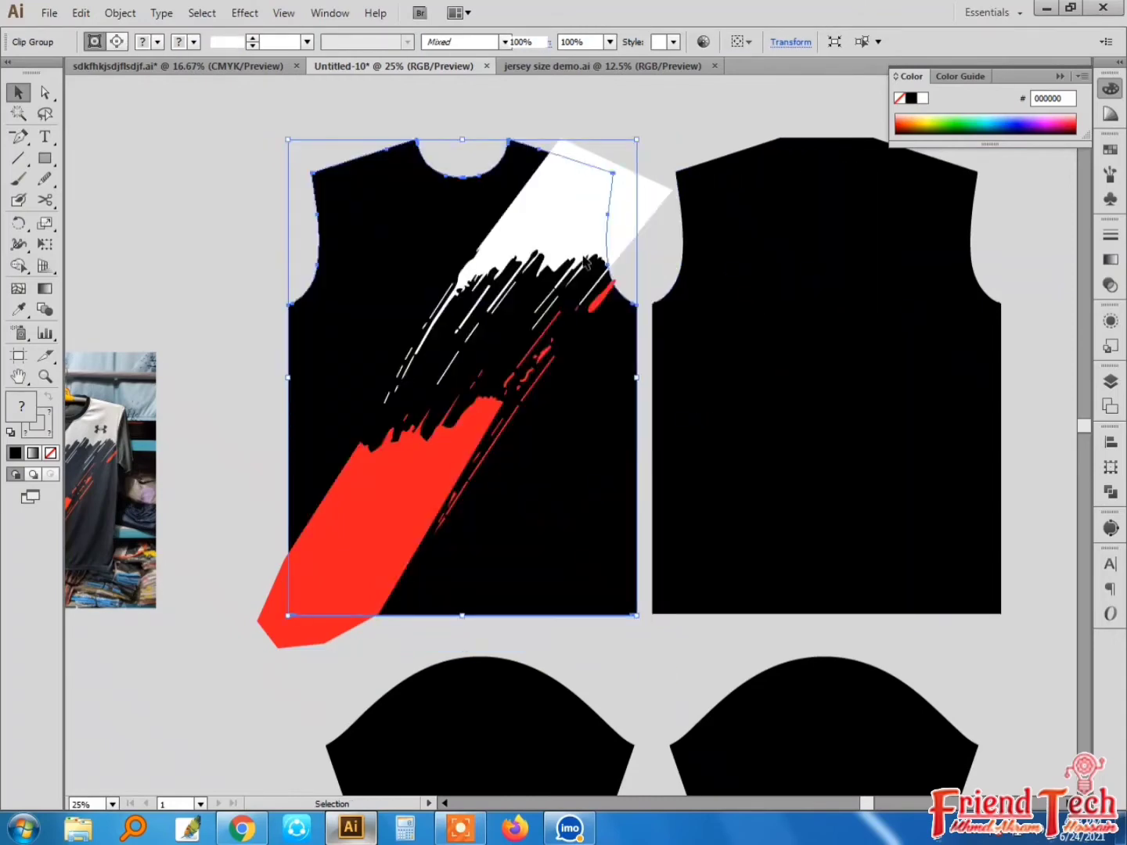
click(628, 209)
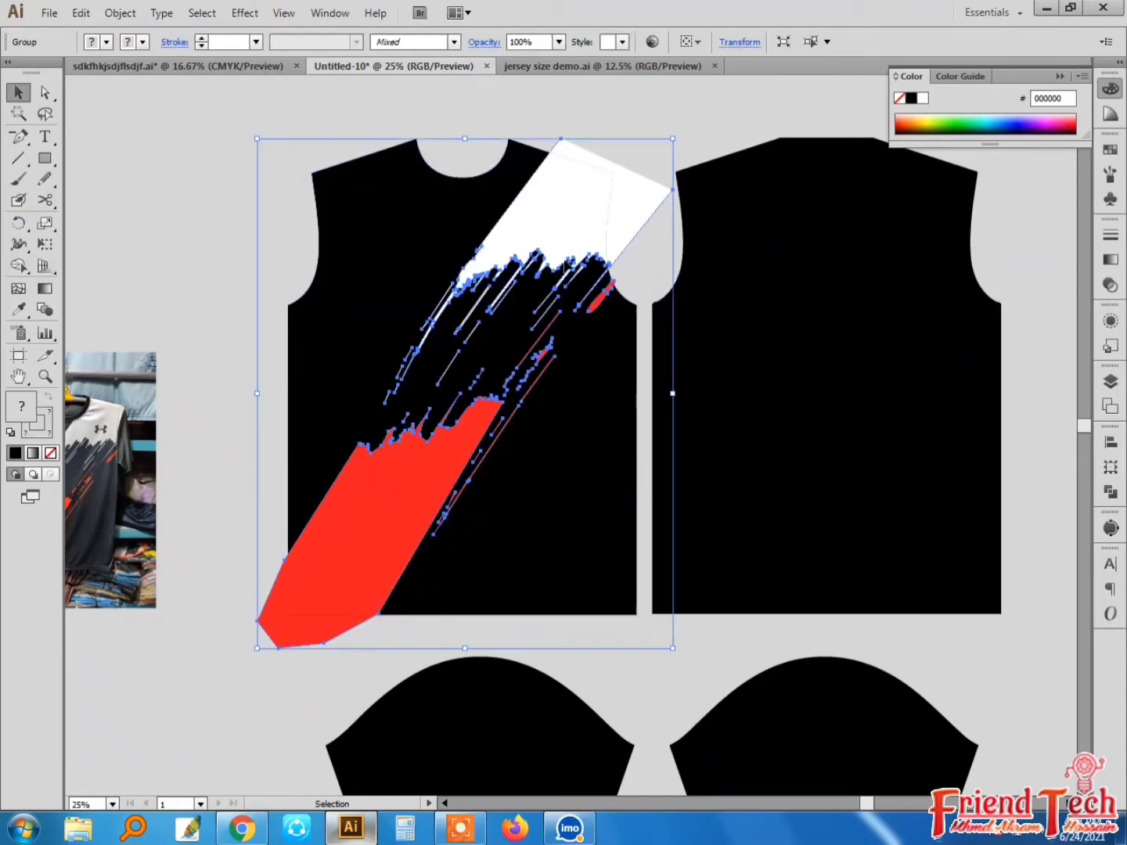
mouse_move(569, 266)
mouse_down()
mouse_move(889, 274)
mouse_move(914, 293)
mouse_up()
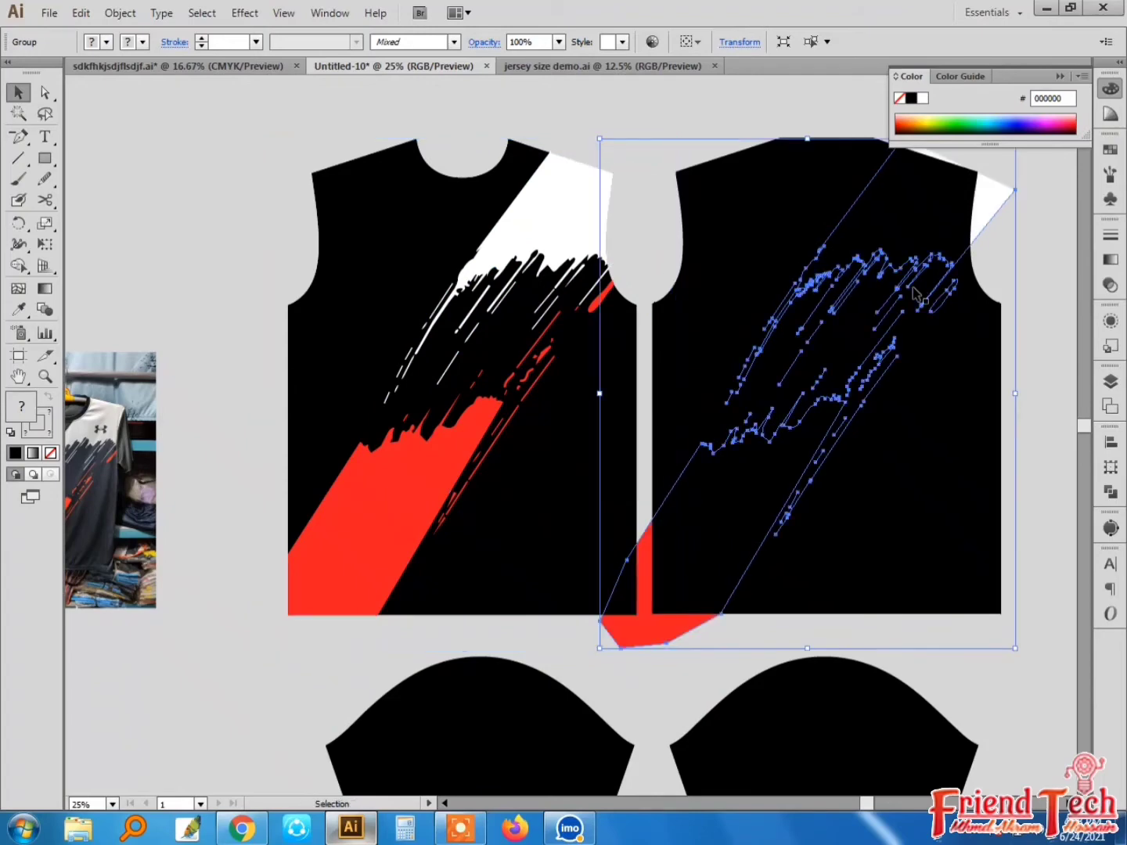
Reflect the back piece's brush-stroke group across the vertical axis as a copy and delete the unmirrored original
right_click(915, 293)
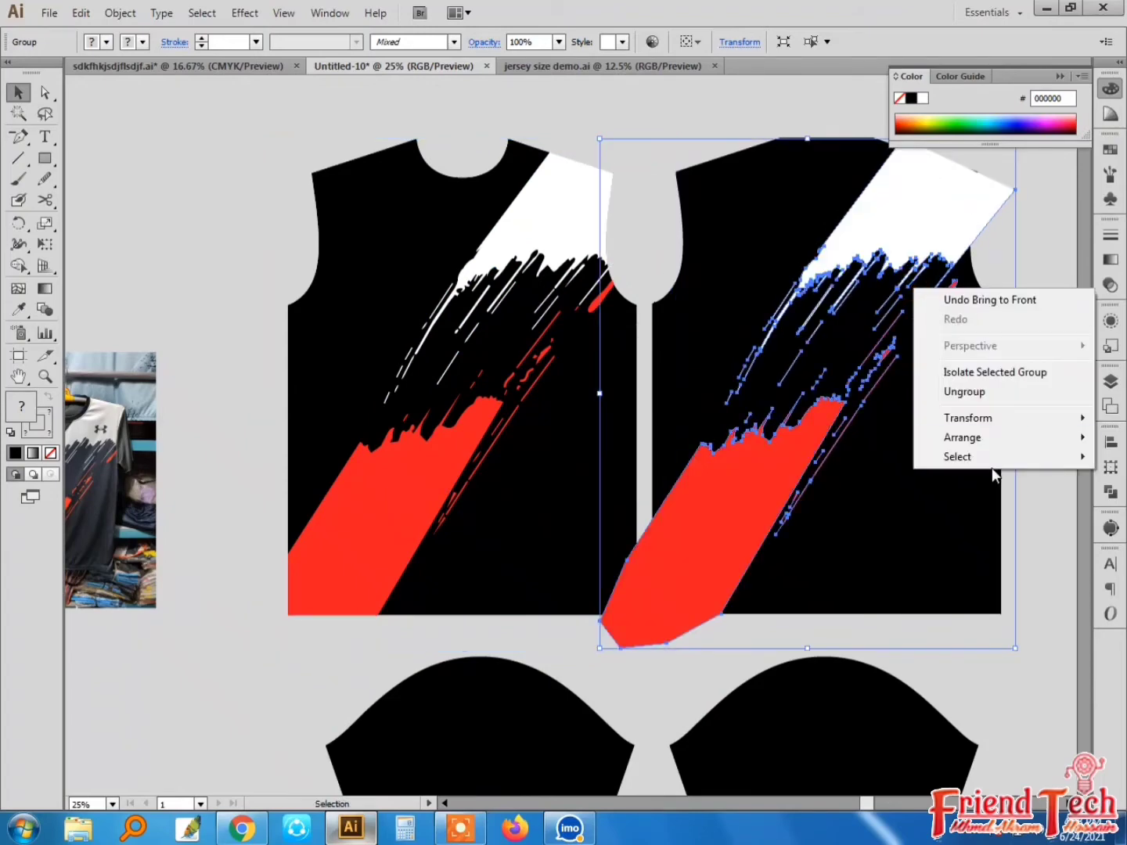
mouse_move(994, 420)
click(712, 484)
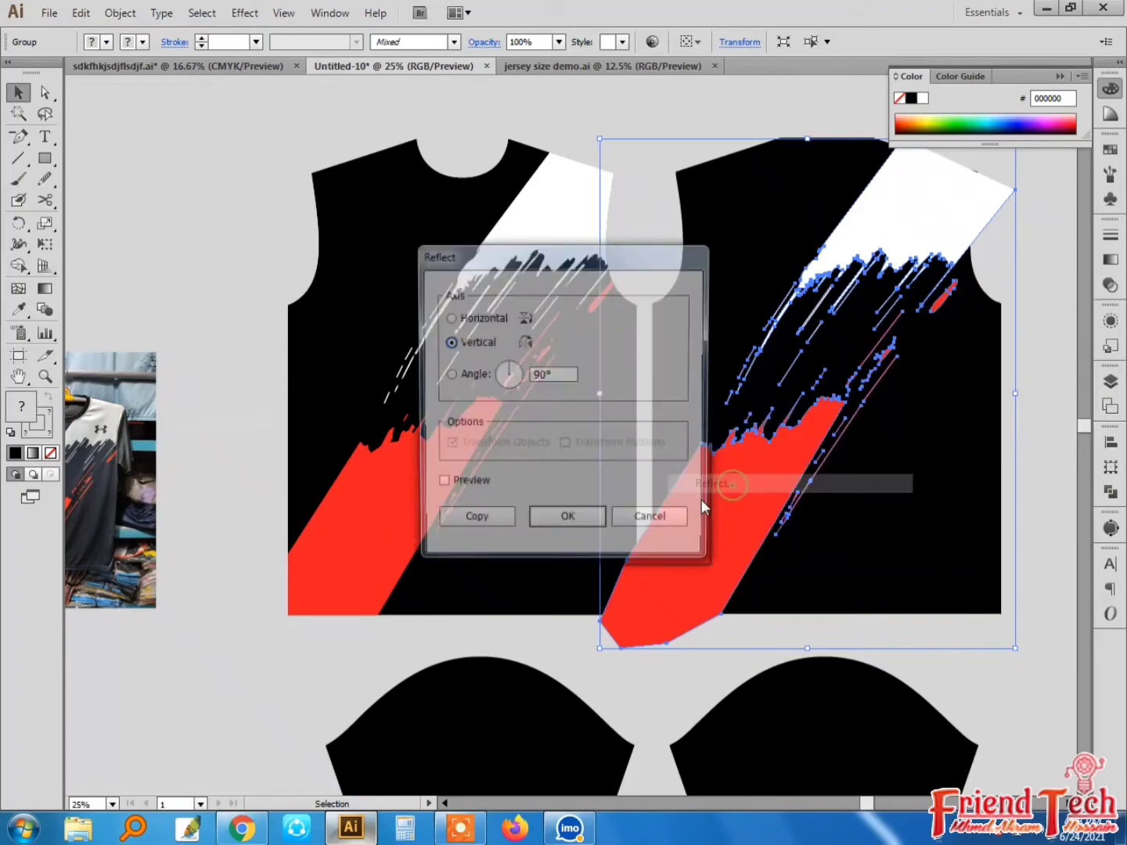
click(473, 523)
key(Delete)
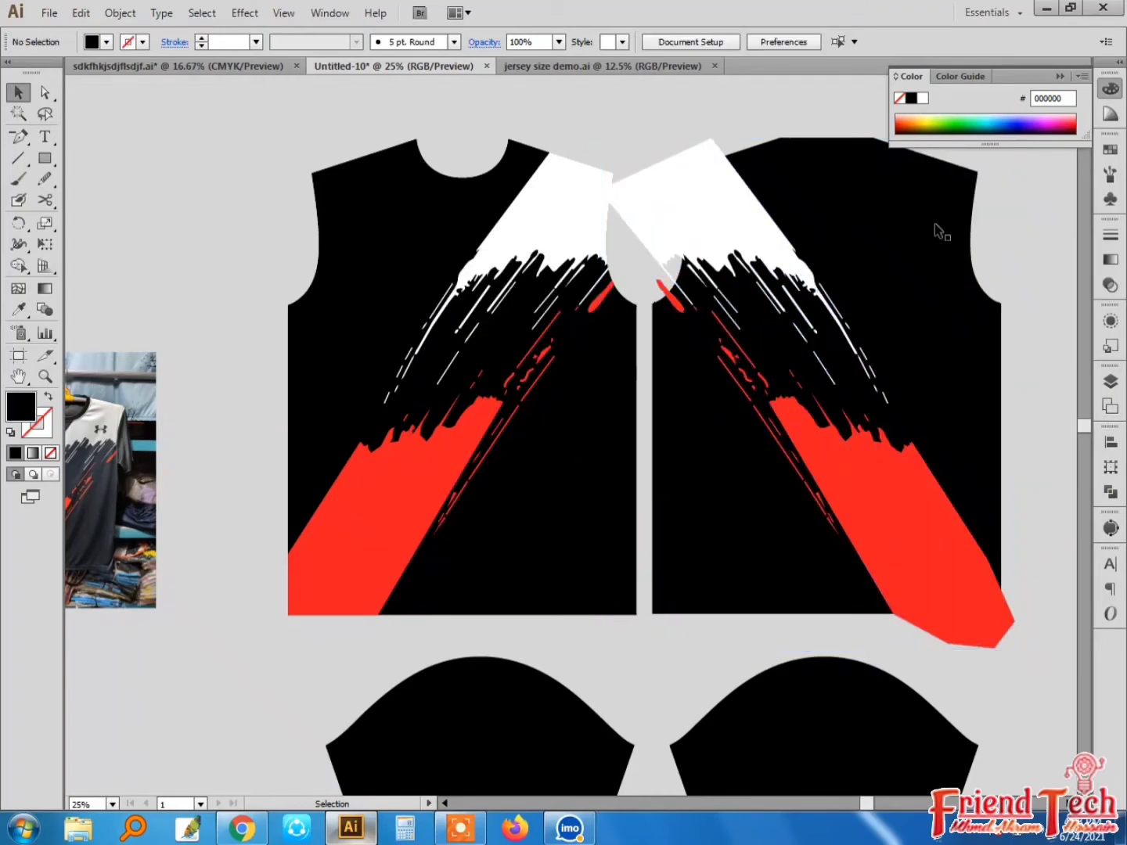
Duplicate the back body piece in place and bring the duplicate to the front, above the mirrored brush strokes
click(906, 309)
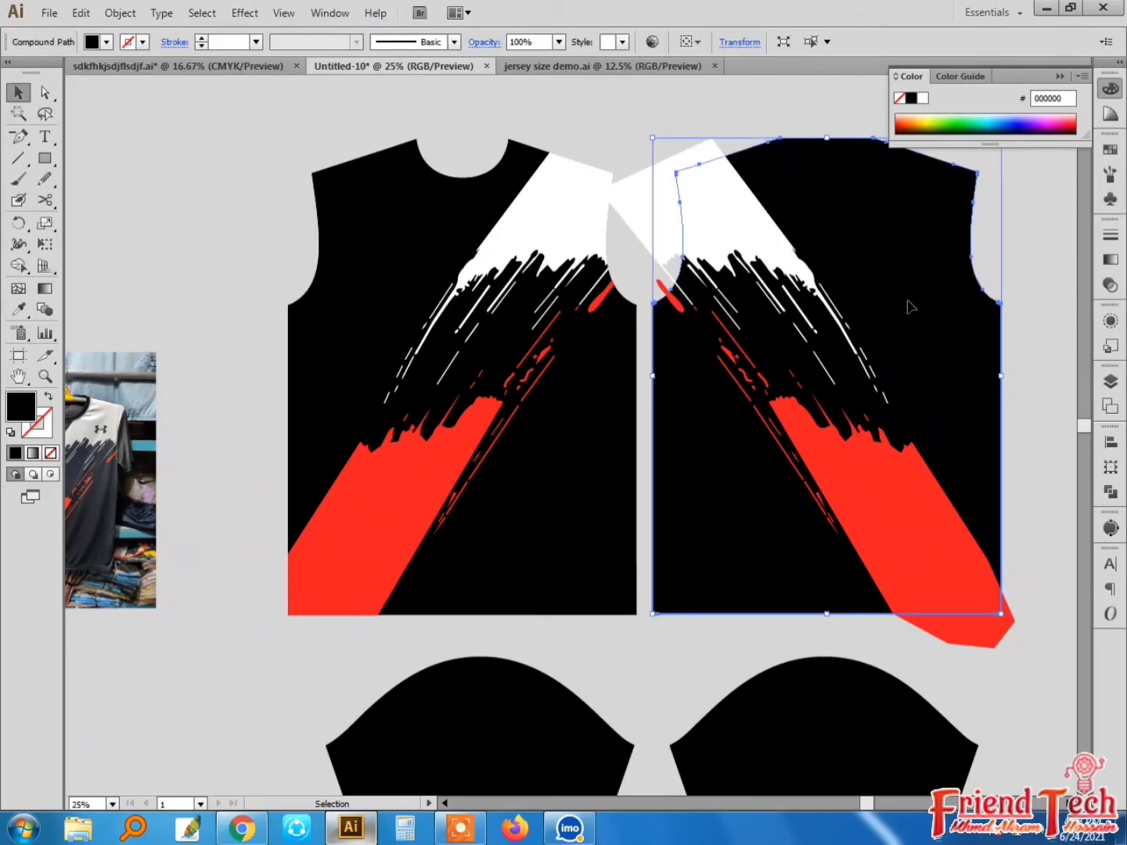
right_click(906, 302)
click(1009, 212)
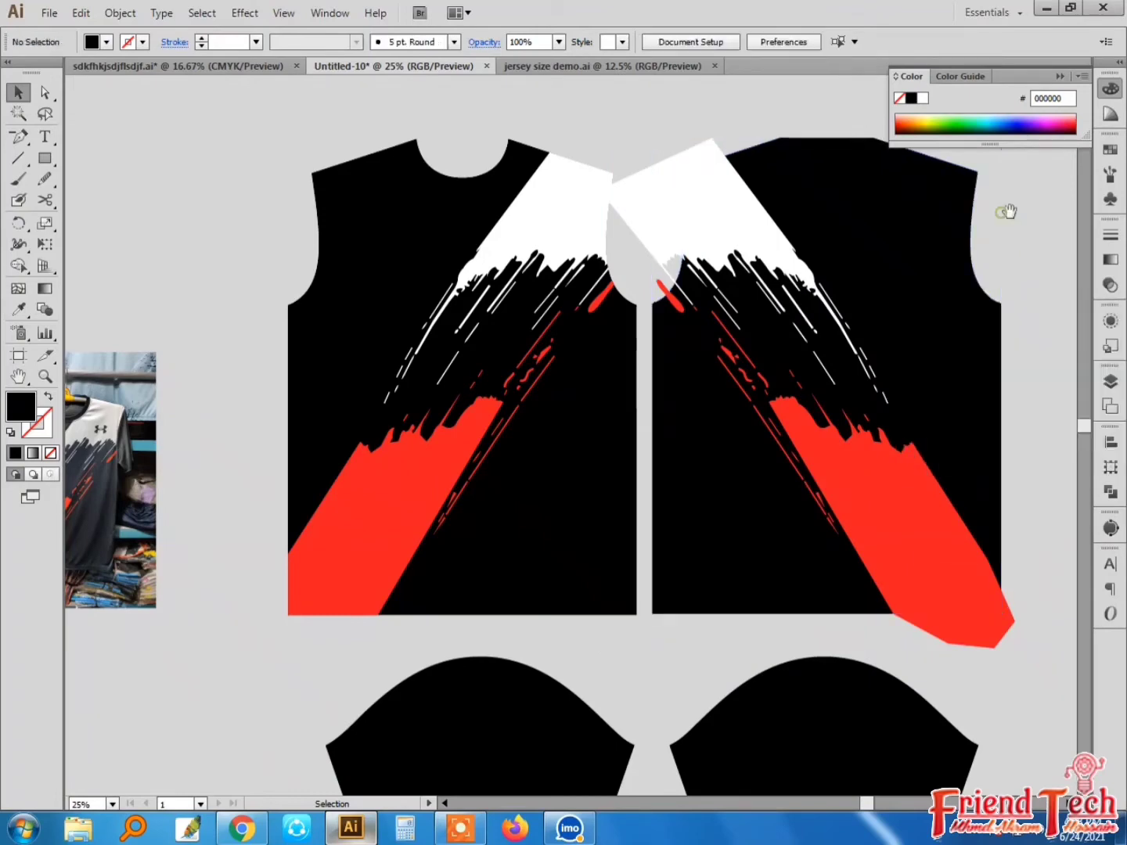
key(space)
drag(1010, 212, 729, 259)
click(667, 342)
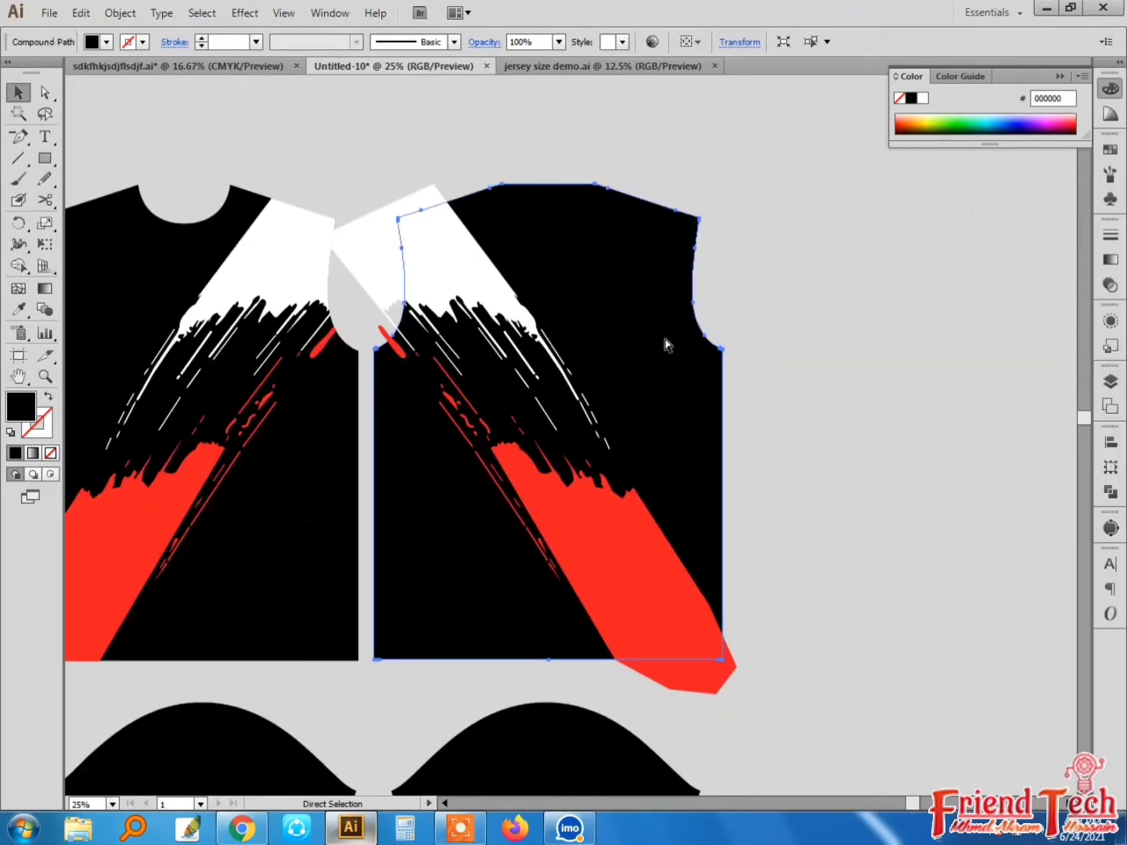
key(ctrl)
key(ctrl+shift+bracketright)
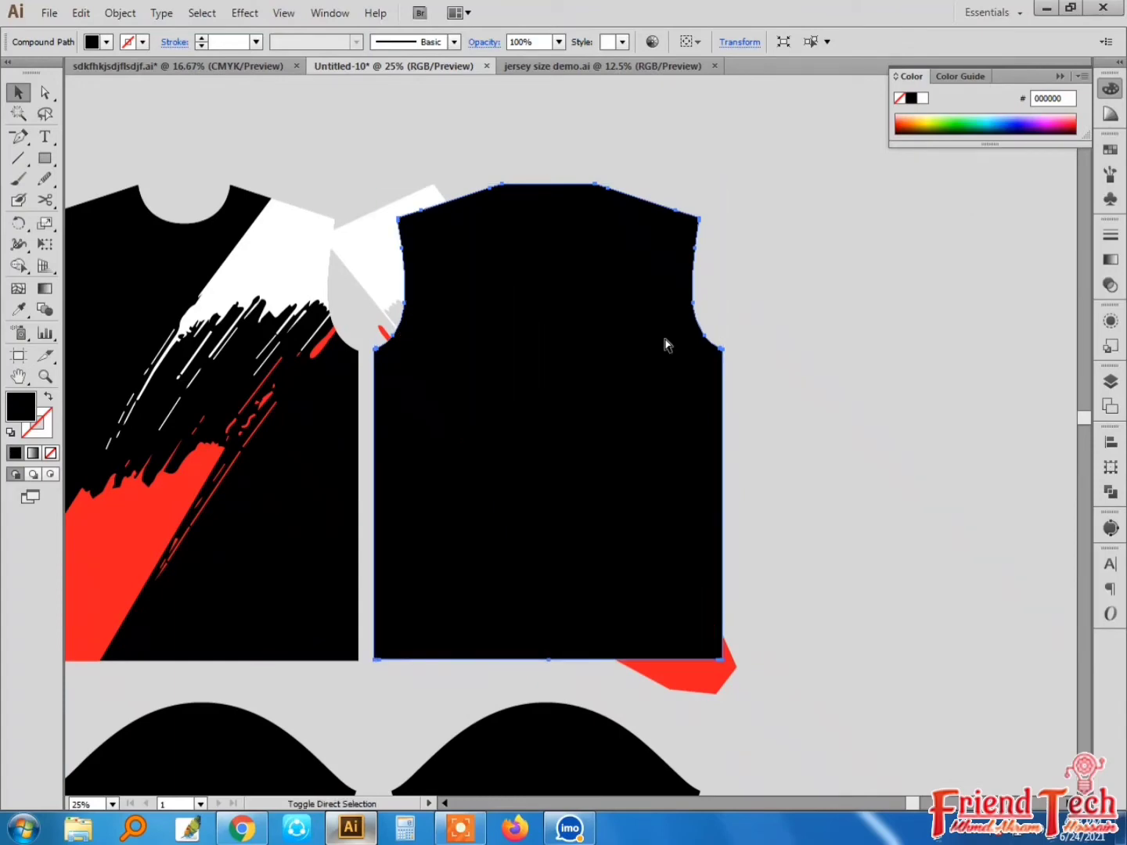
Make a clipping mask from the topmost back body shape and the mirrored brush strokes, then deselect the result
click(809, 227)
drag(767, 163, 417, 680)
key(ctrl+7)
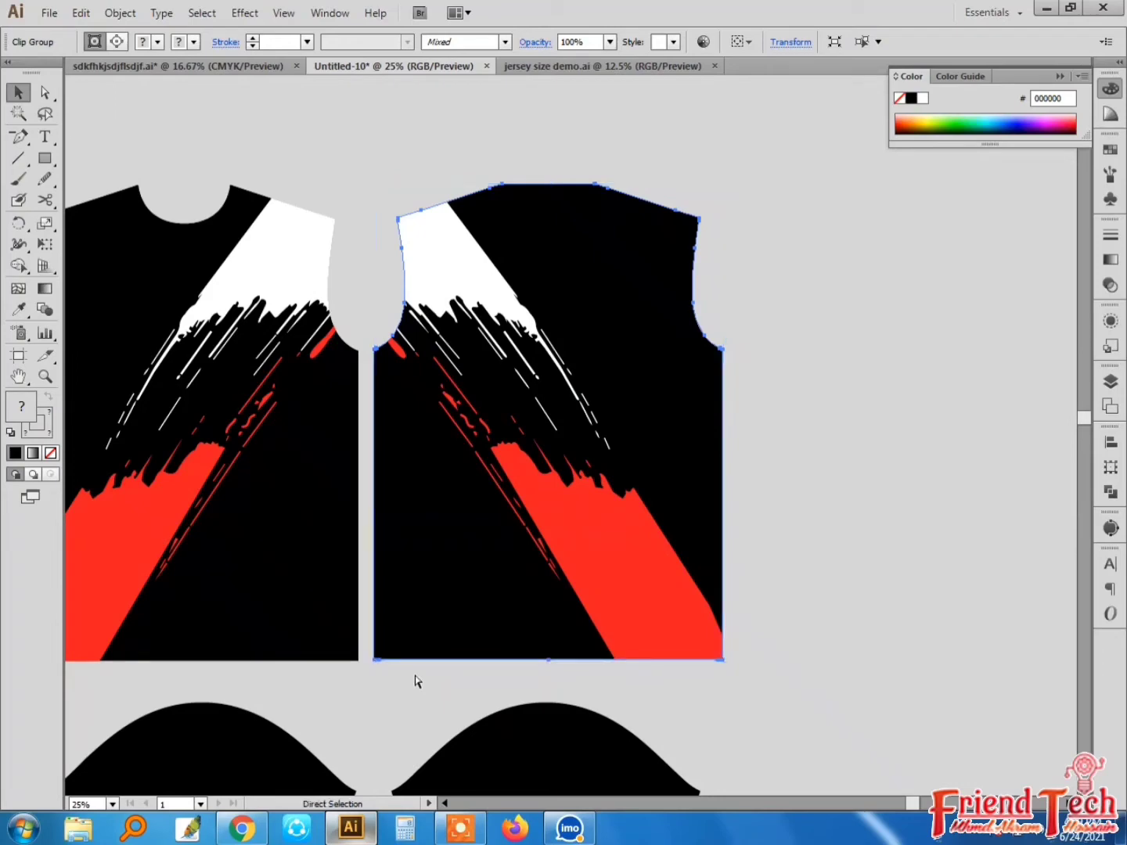
key(ctrl+minus)
drag(336, 397, 618, 364)
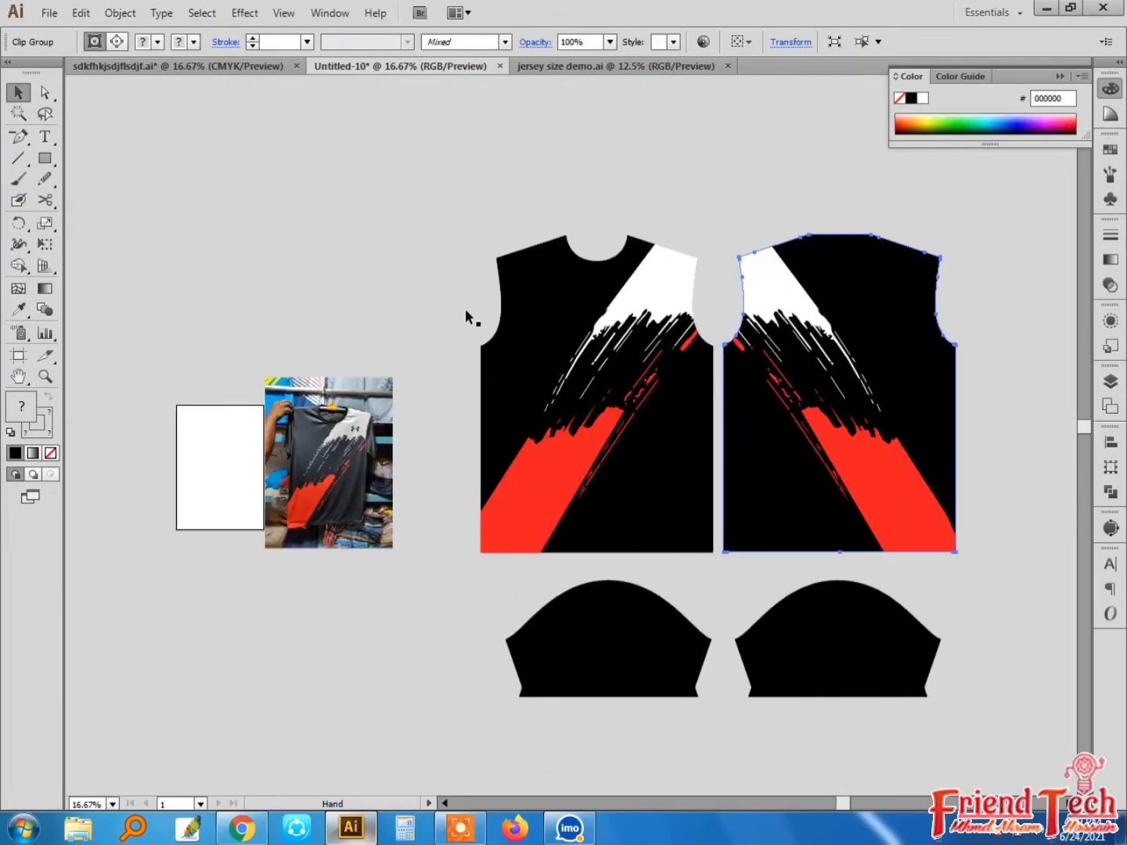
click(393, 278)
drag(362, 186, 307, 183)
Add the player's name as text, enlarge it to 210 pt, and place it on the upper part of the back piece
key(z)
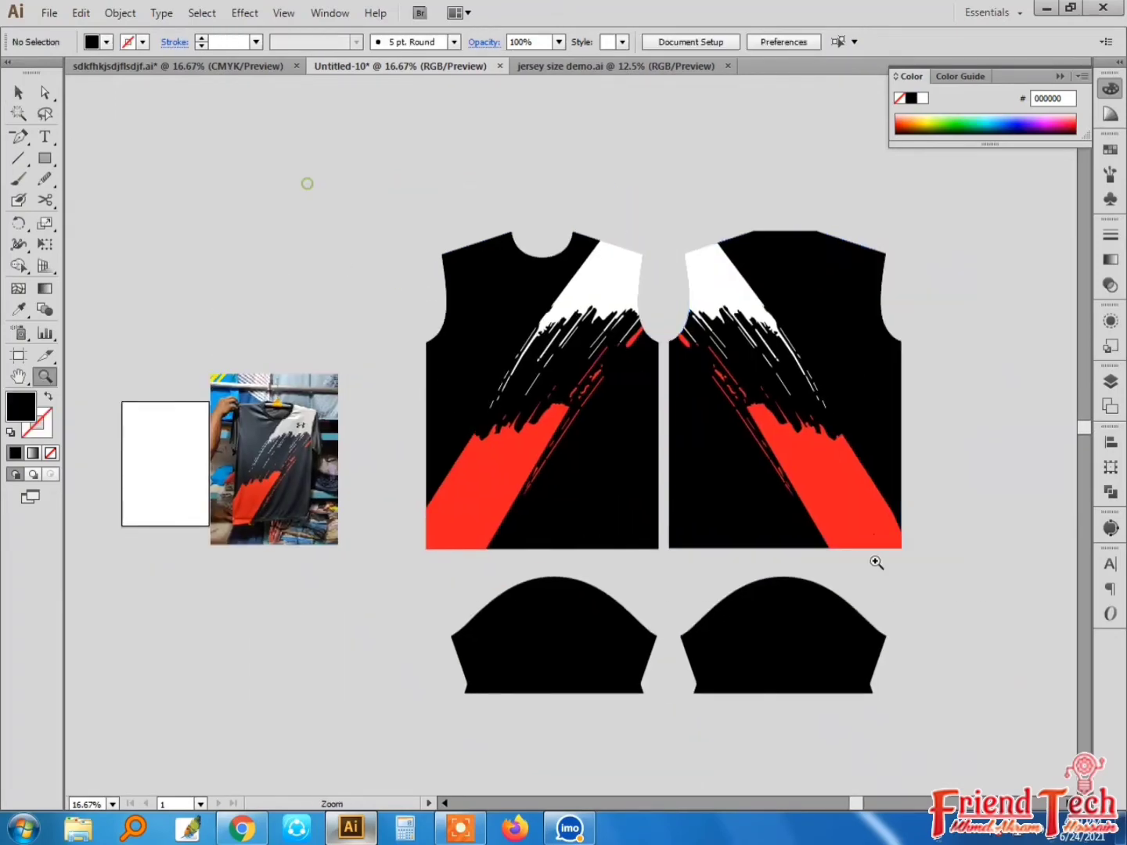
click(876, 563)
key(v)
drag(443, 509, 536, 497)
key(z)
drag(589, 133, 1059, 468)
key(t)
click(625, 166)
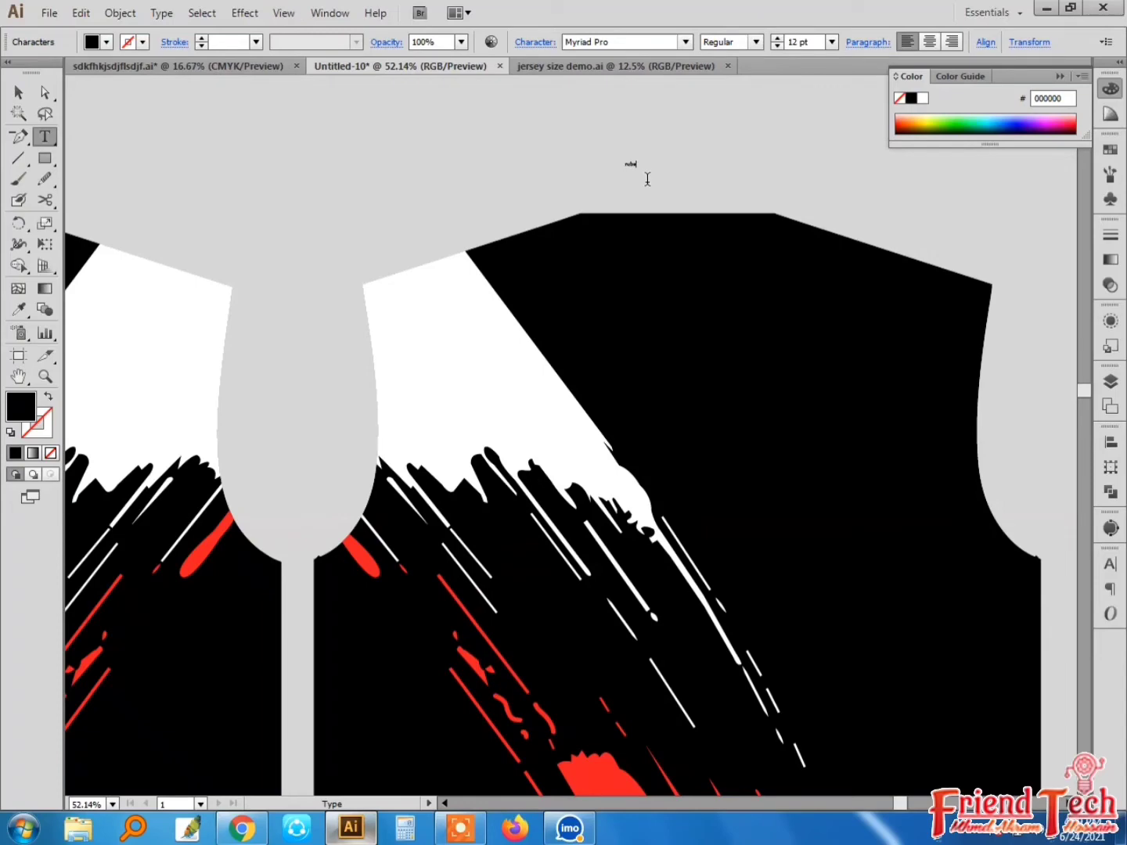
click(18, 92)
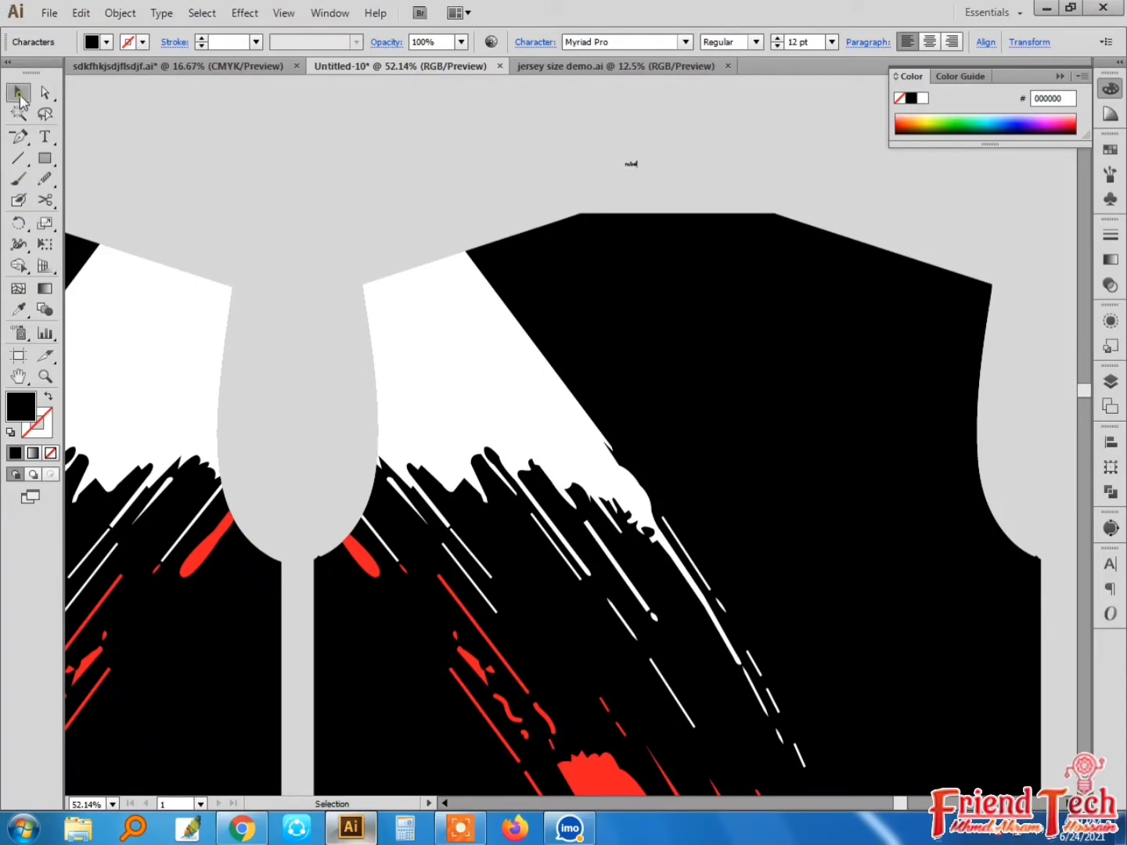
drag(737, 271, 736, 216)
drag(657, 165, 681, 387)
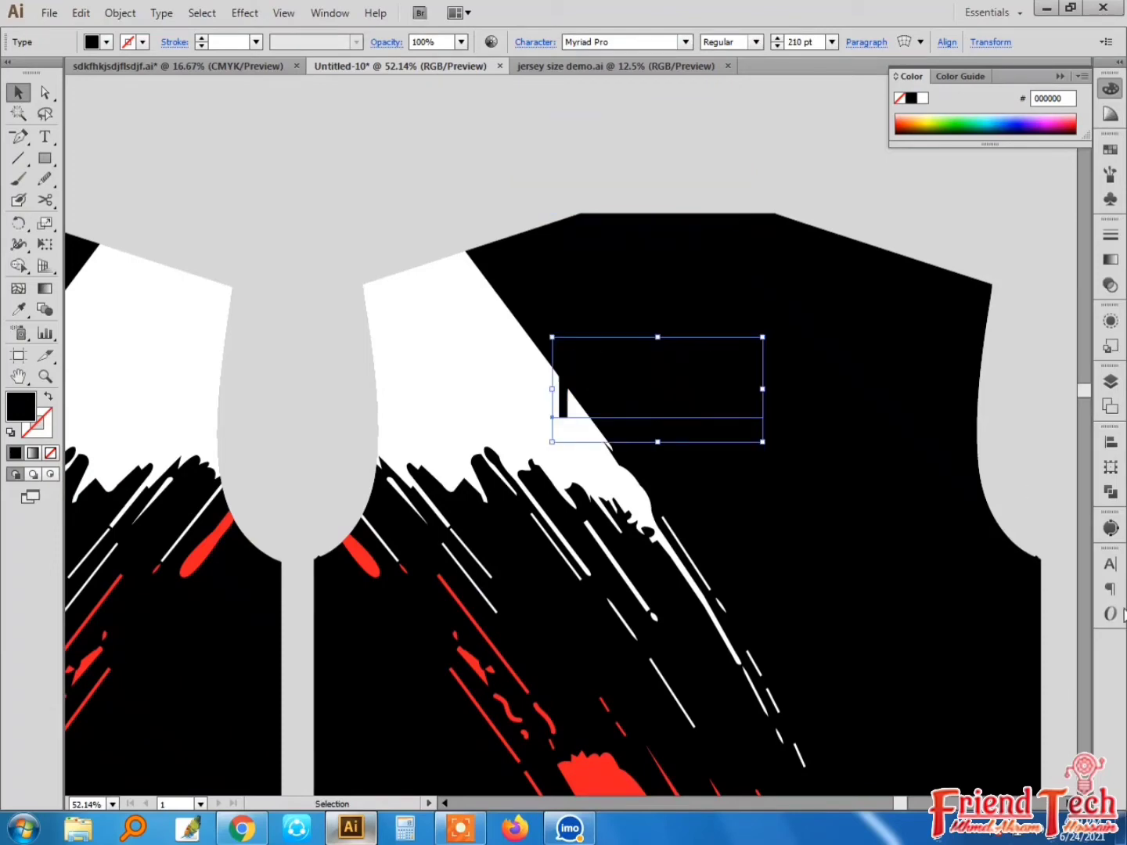
Set the player's name in Qatar2022 Arabic Bold with all caps and fill it with the design's red
click(1111, 563)
click(994, 575)
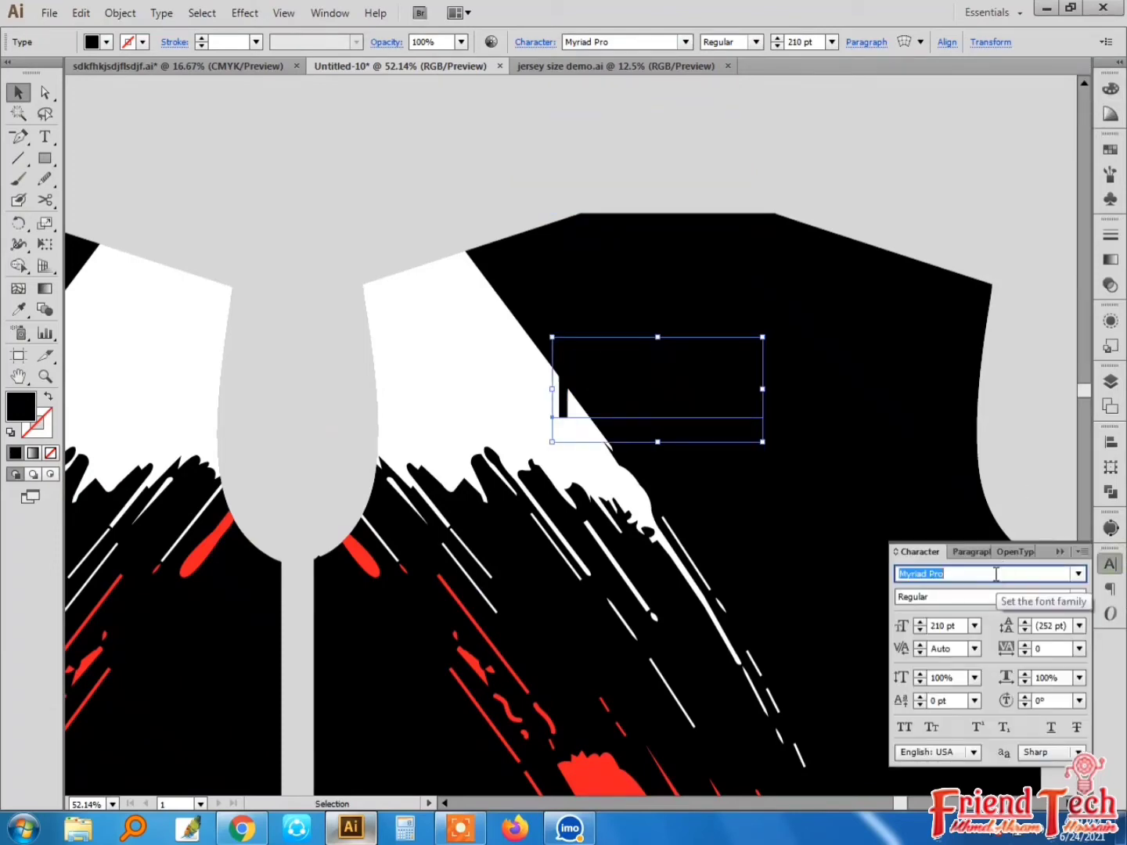
text(Qatar2022 Arabic)
key(Return)
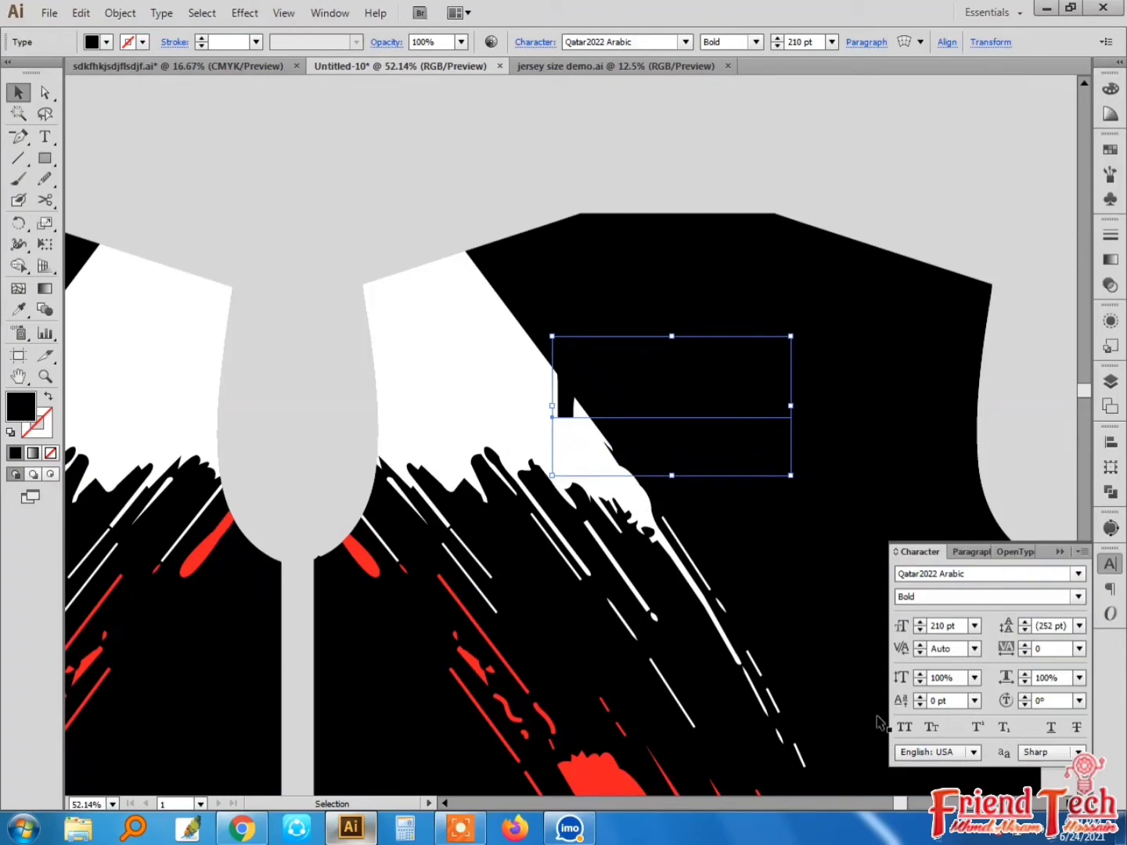
click(904, 727)
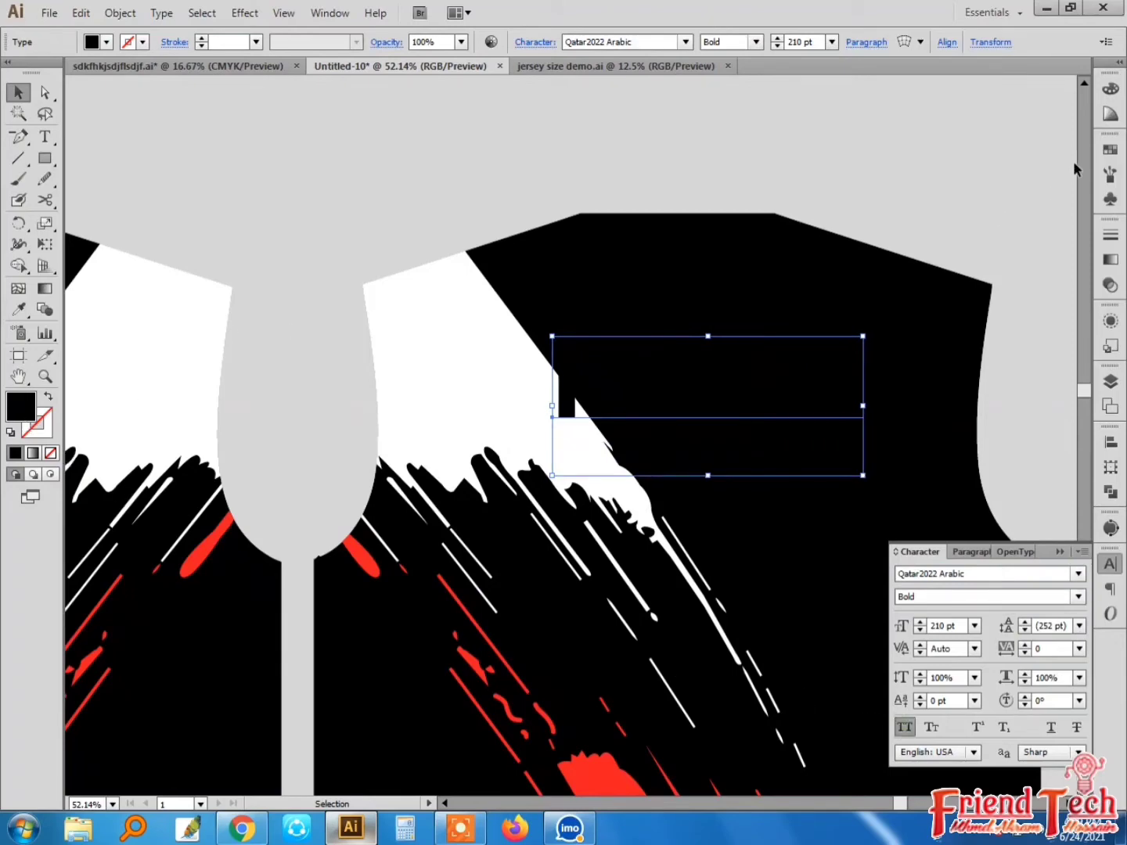
click(1110, 148)
click(961, 159)
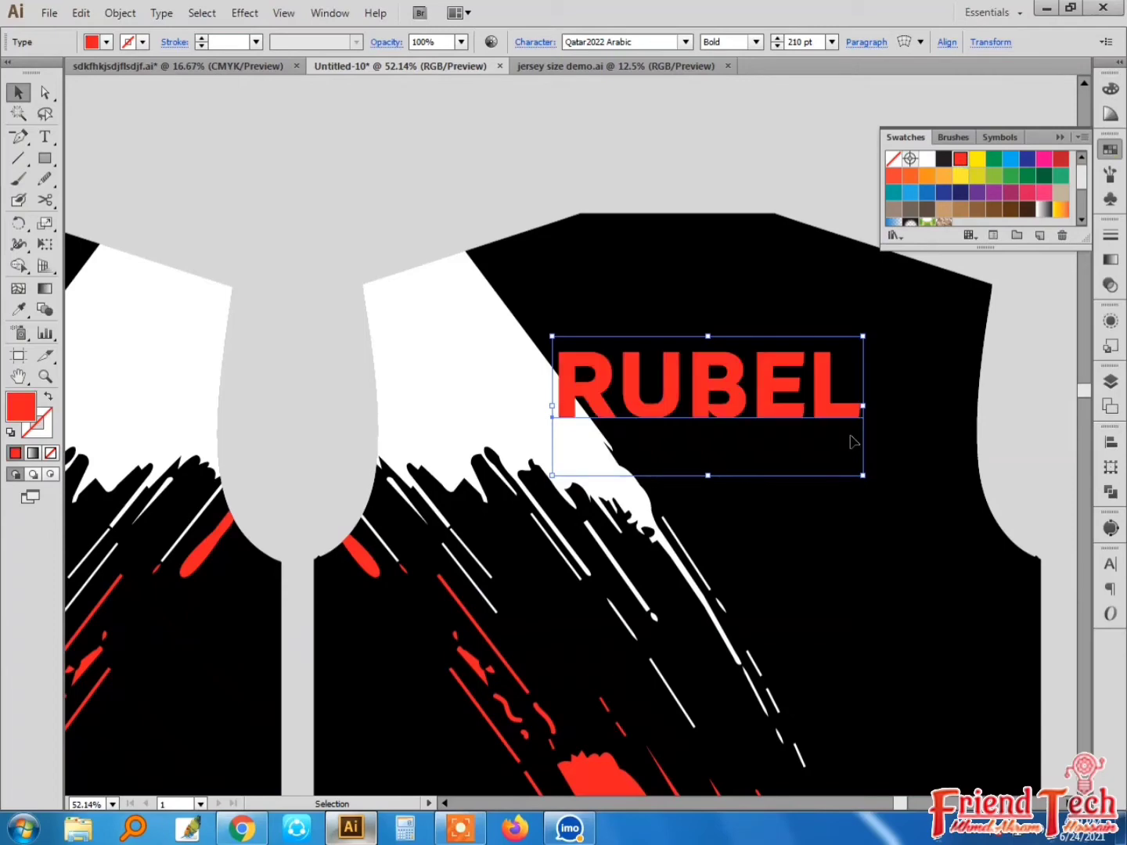
Set the player name's width to 9 in with proportions constrained
drag(787, 456, 838, 540)
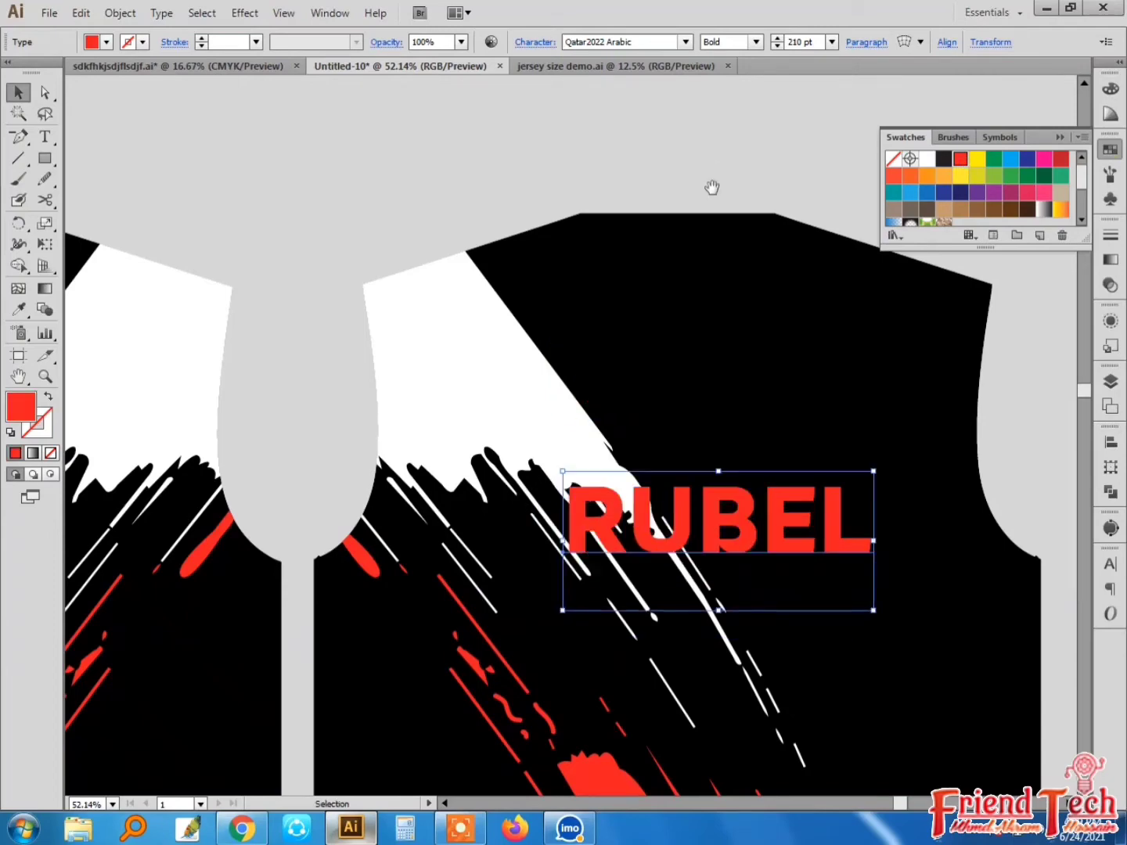
click(712, 186)
drag(711, 185, 674, 134)
click(683, 501)
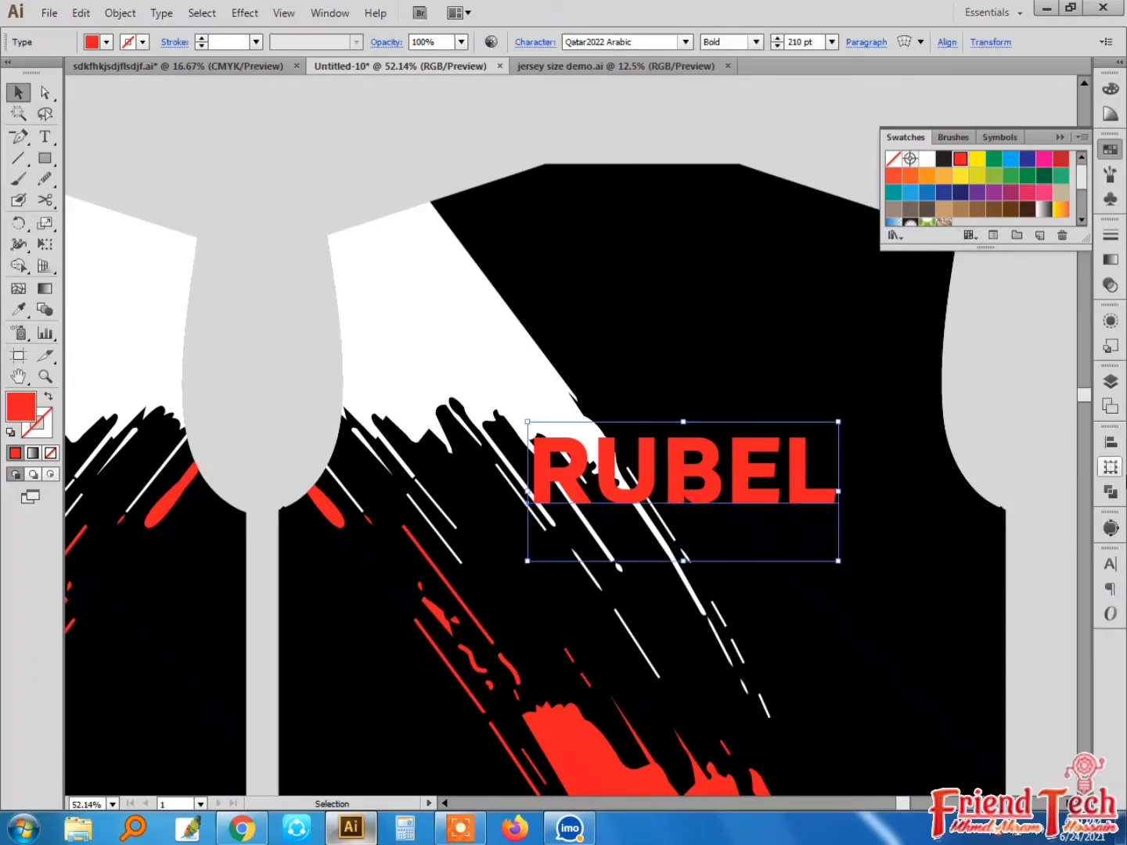
click(1111, 469)
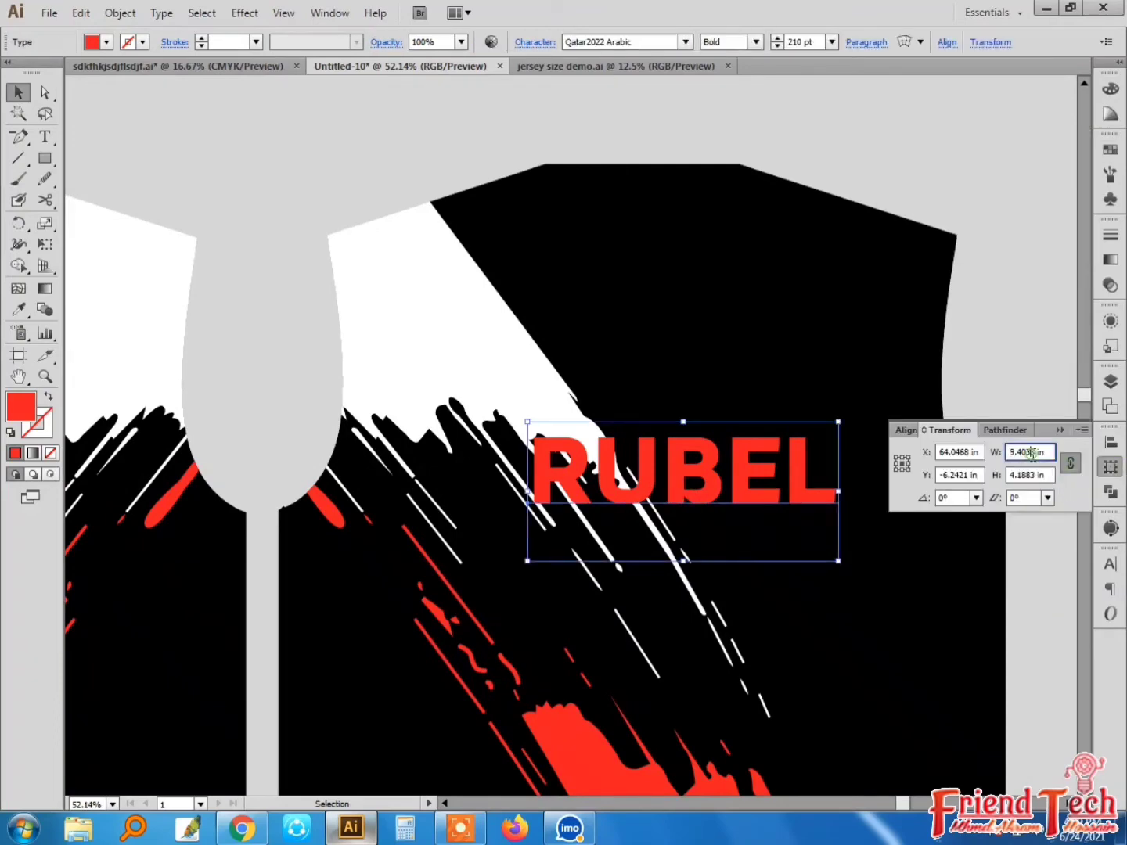
double_click(1030, 453)
text(9)
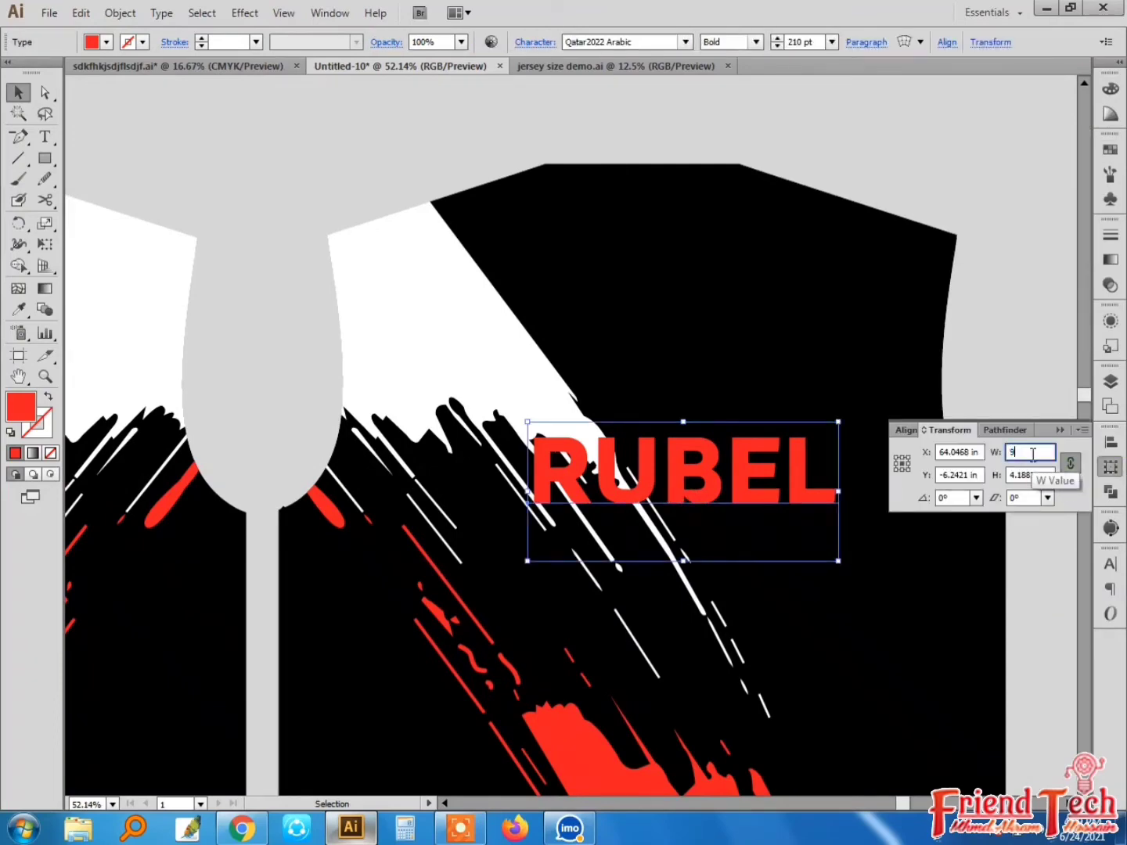
key(Return)
Reposition the player's name on the upper back, between the armholes, and deselect it
drag(732, 484, 726, 465)
click(967, 361)
drag(969, 361, 974, 183)
drag(698, 269, 684, 333)
click(986, 341)
drag(986, 340, 952, 161)
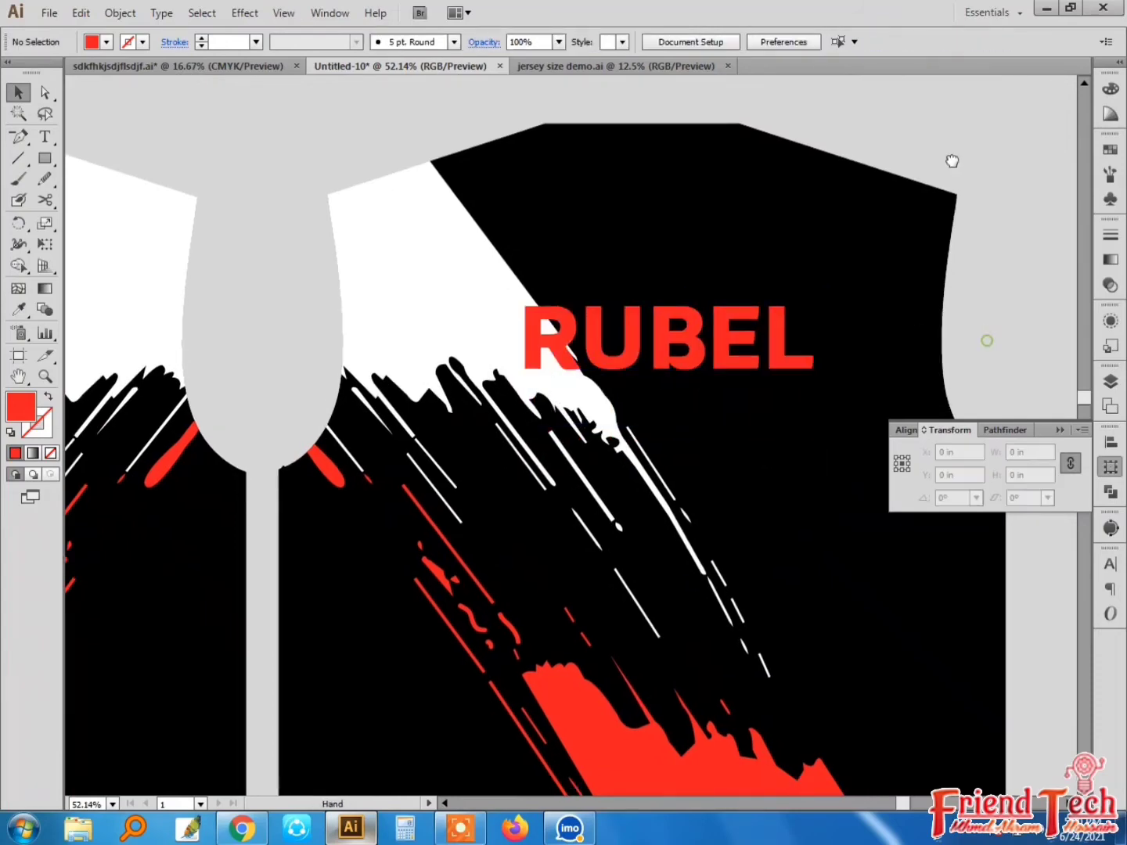
Duplicate the player's name directly below itself and replace the duplicate's text with the number 2
drag(686, 182, 699, 383)
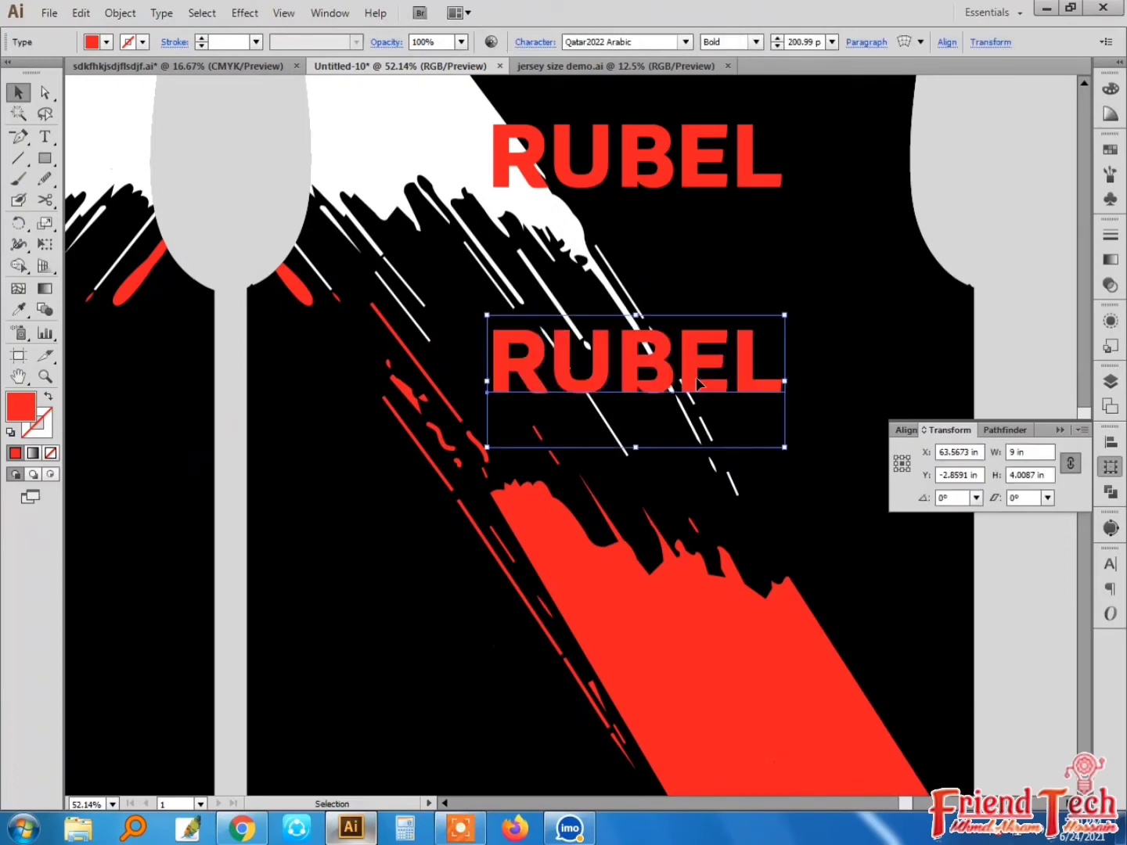
double_click(696, 384)
text(A)
double_click(697, 374)
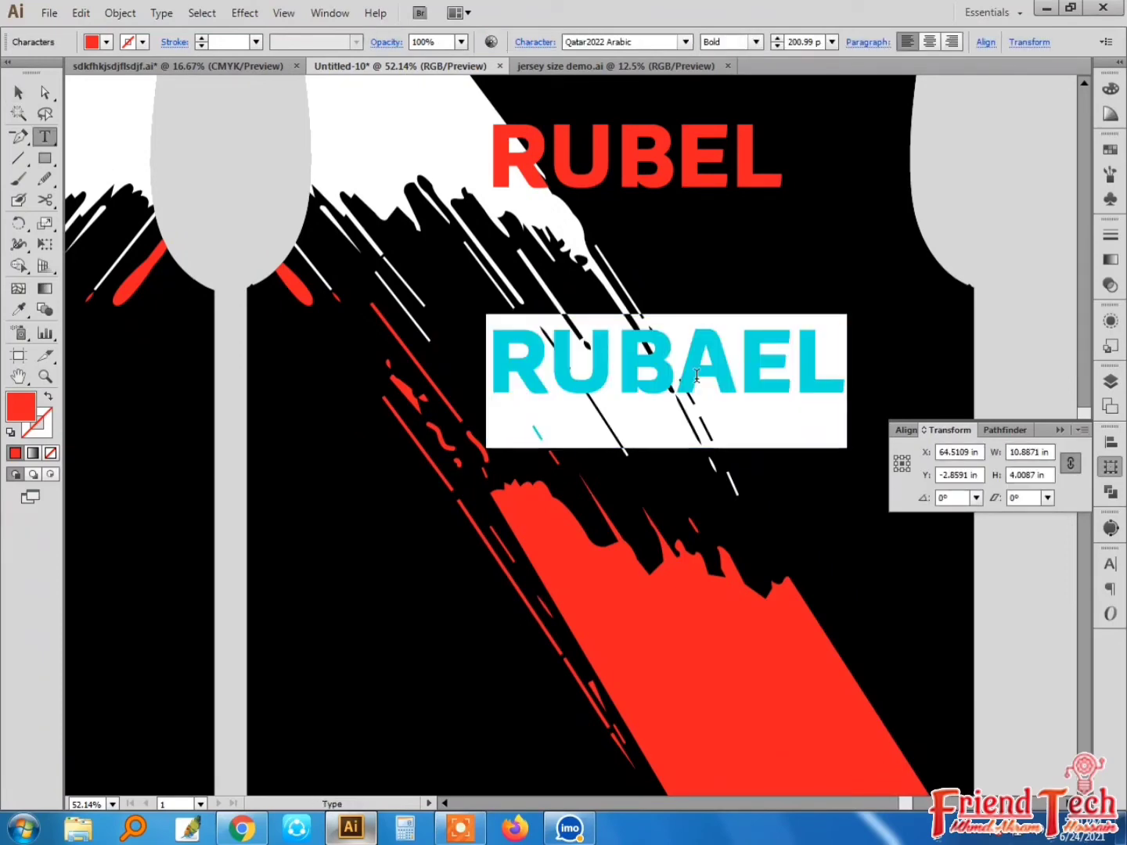
text(2)
click(18, 92)
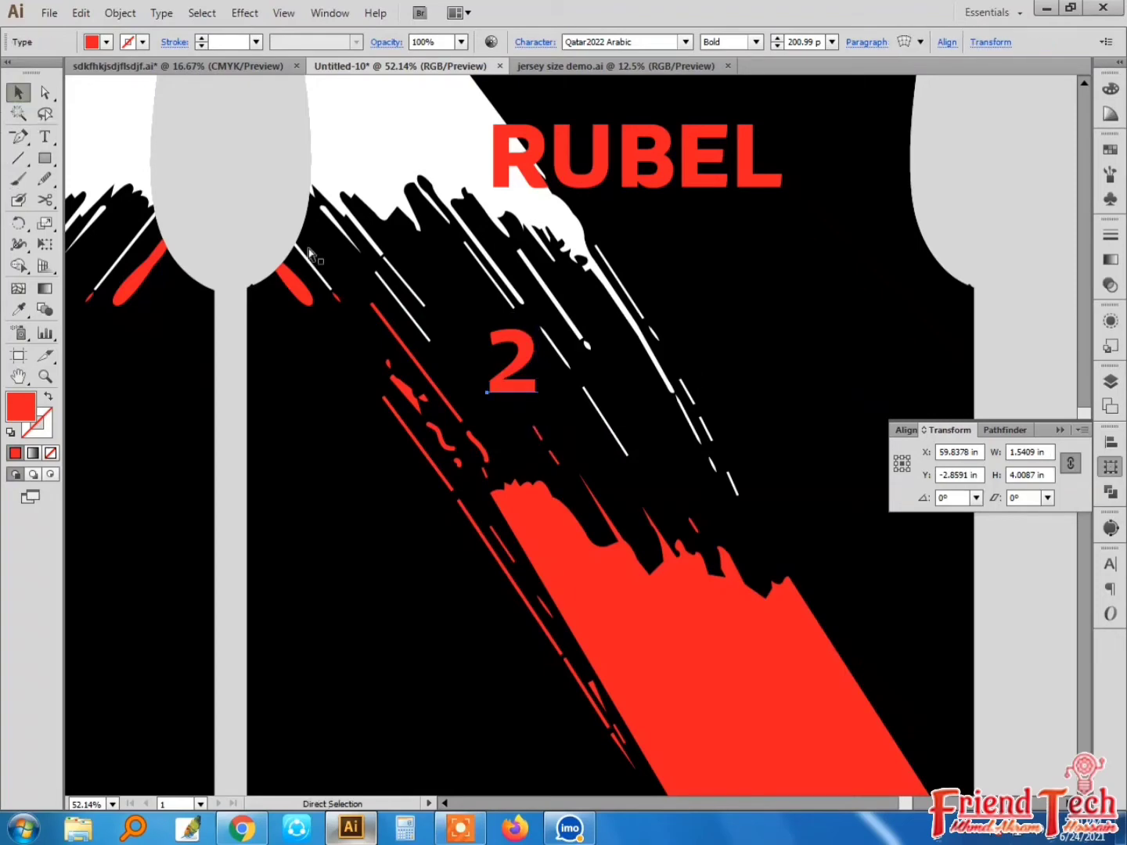
Scale the number 2 proportionally to 7 in wide and move it beneath the player's name
key(ctrl+minus)
key(ctrl+minus)
key(minus)
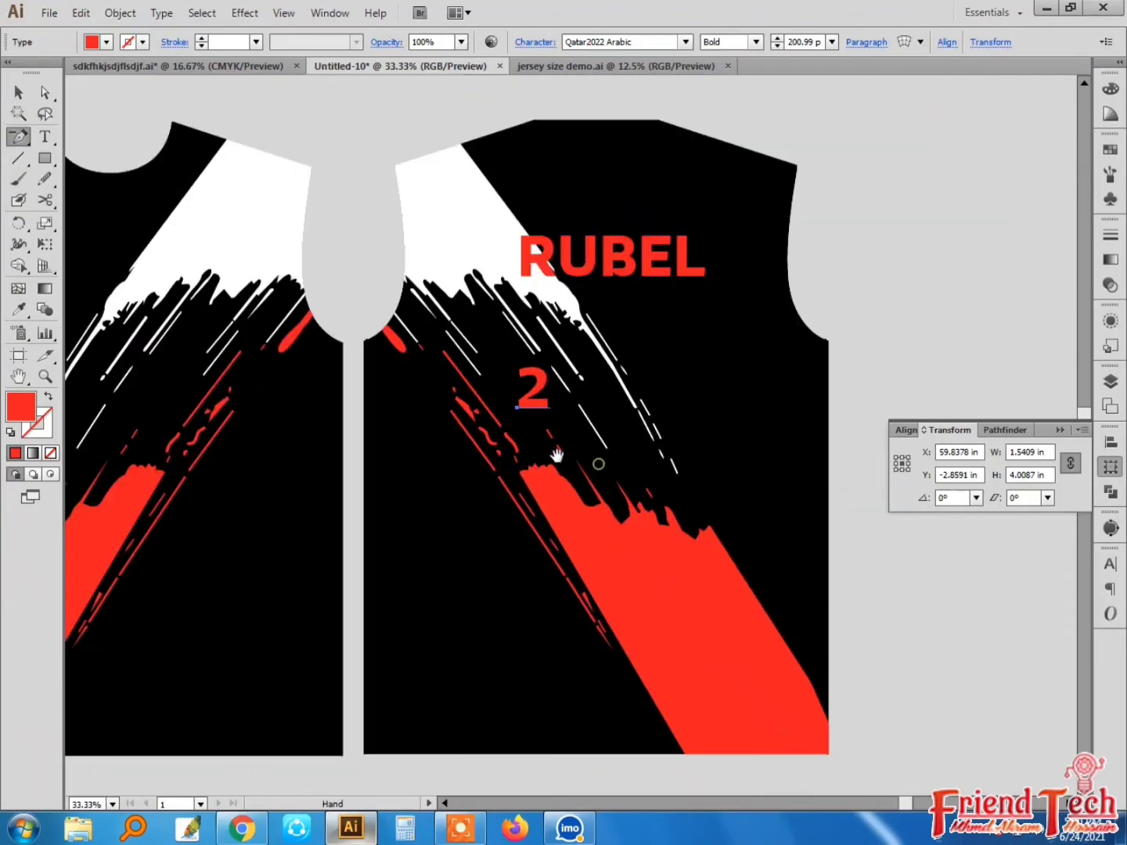
drag(558, 454, 528, 451)
key(v)
click(1035, 476)
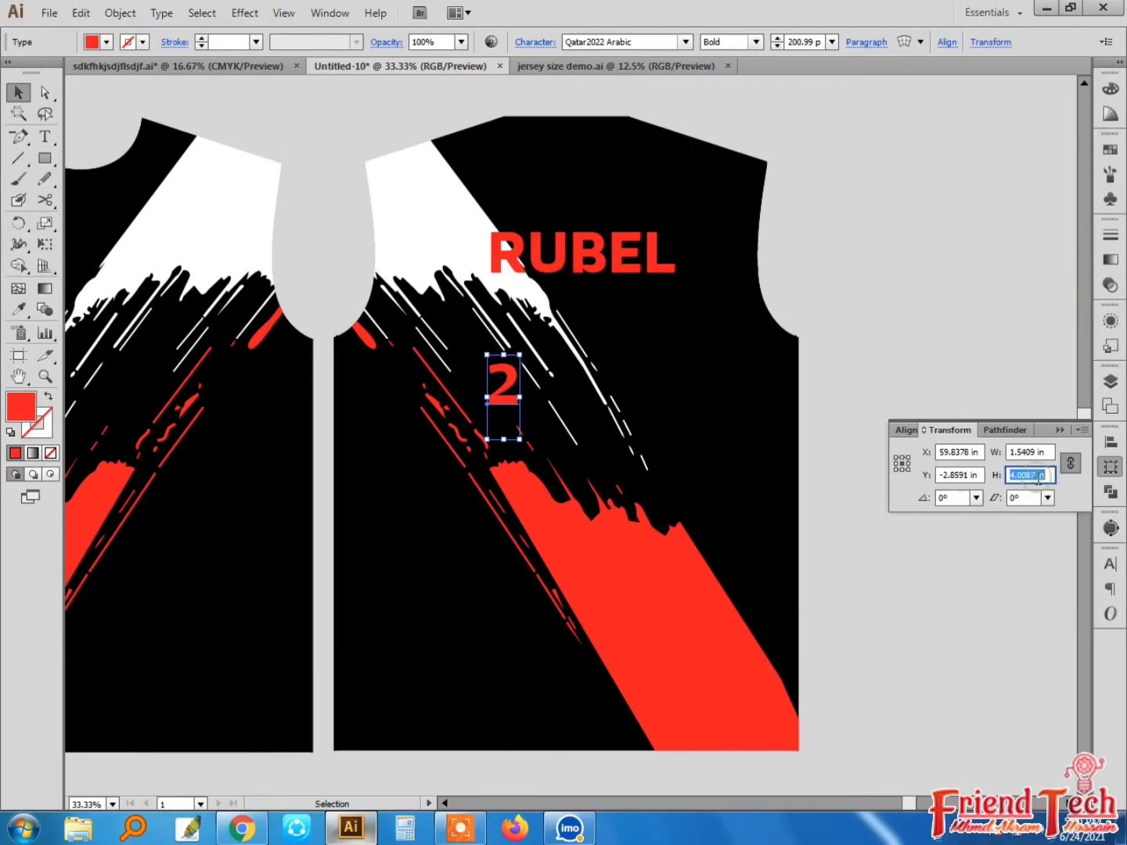
click(1019, 454)
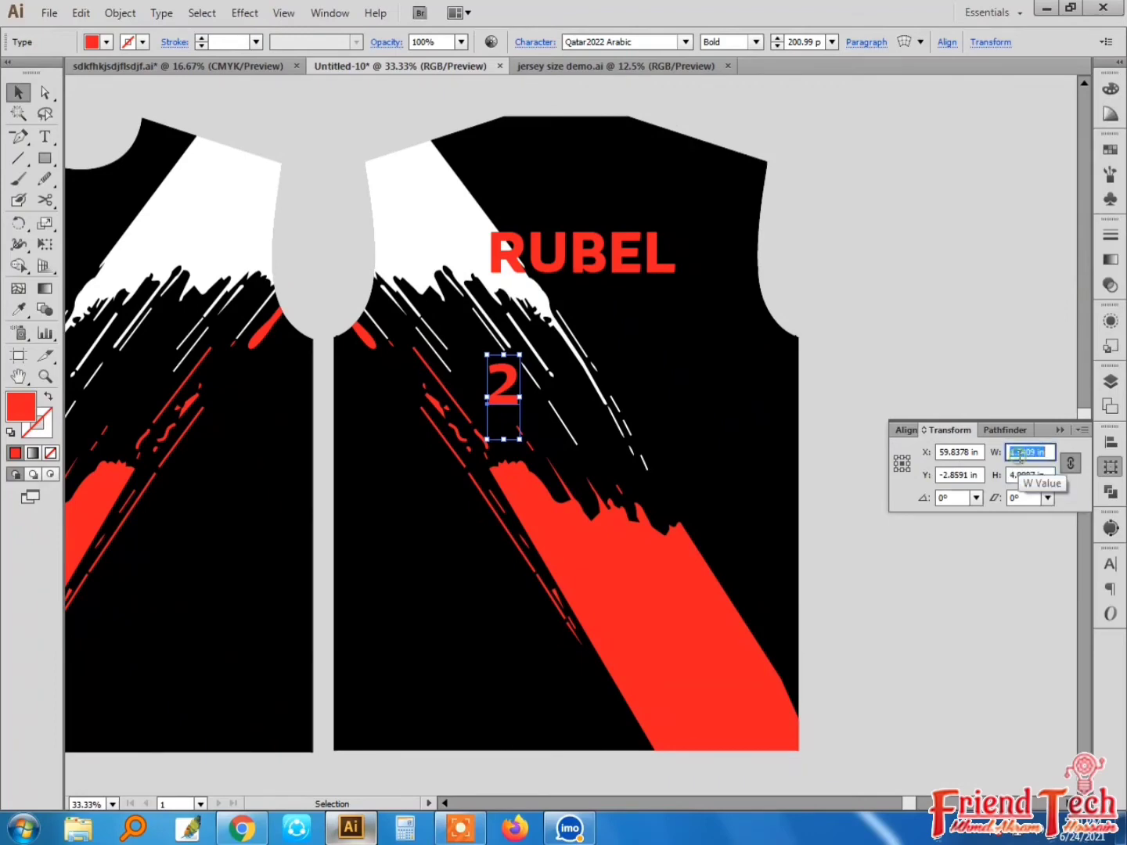
text(7)
key(Return)
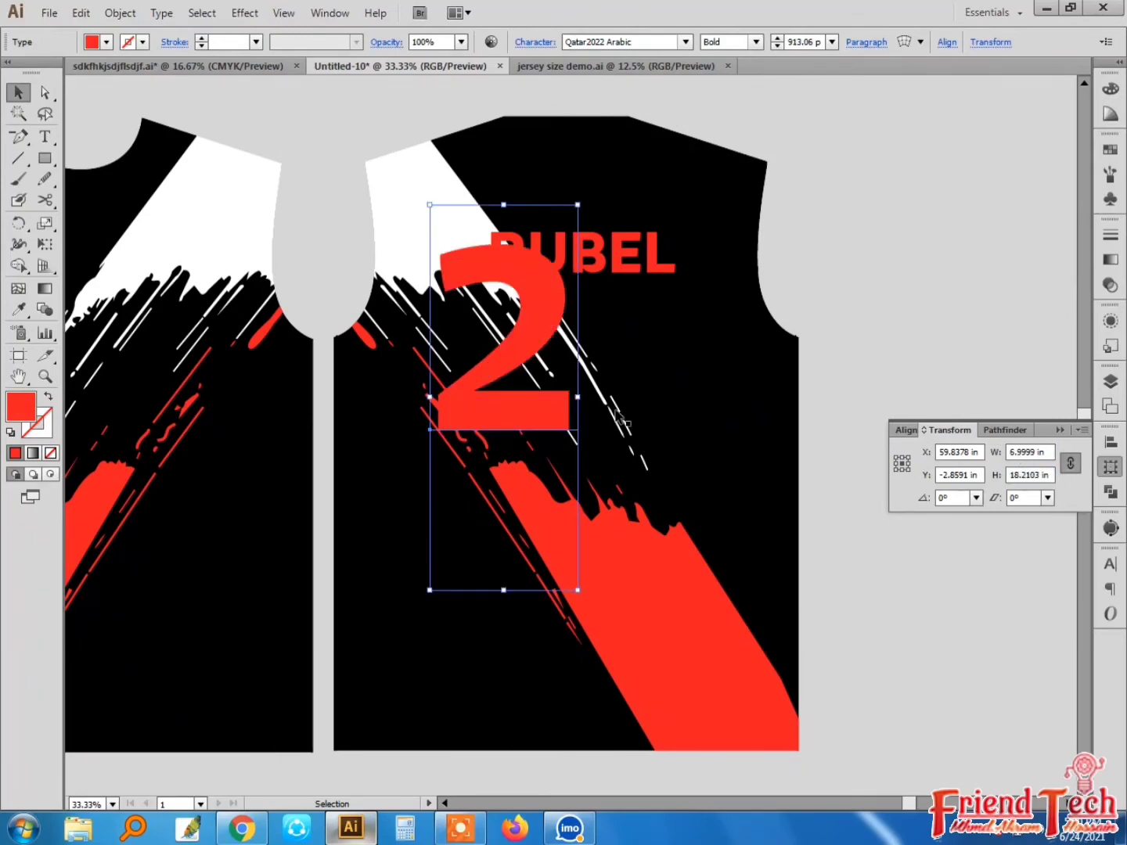
drag(519, 340, 609, 394)
click(905, 213)
drag(586, 515, 595, 515)
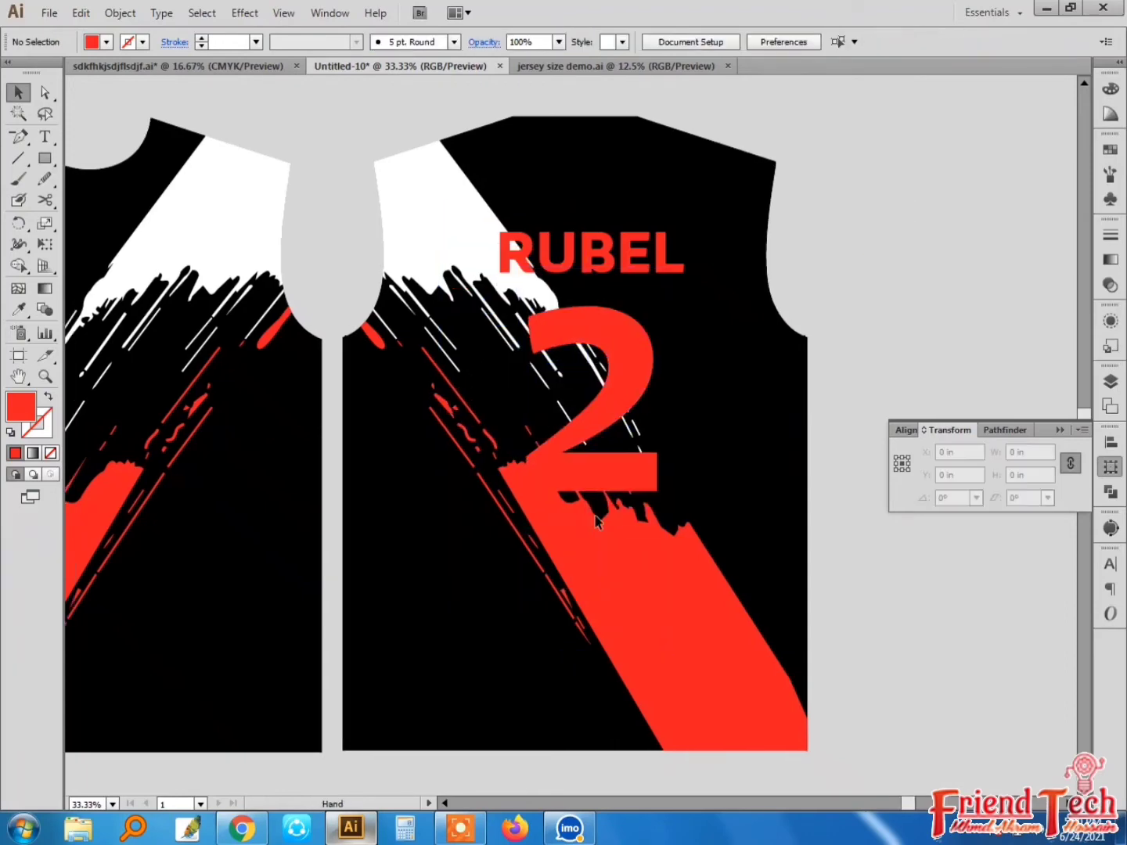
Align the back piece, player's name and number on their horizontal centers
drag(887, 171, 522, 621)
click(1111, 443)
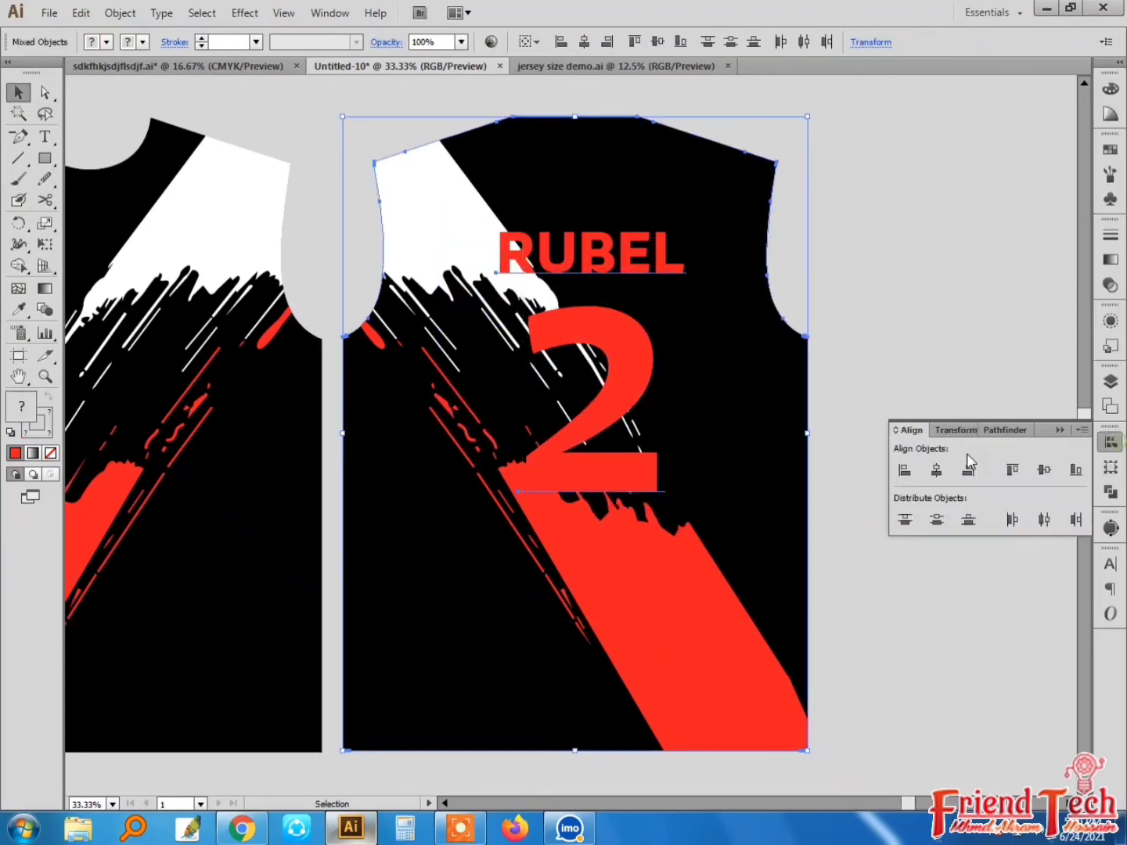
click(937, 470)
click(841, 288)
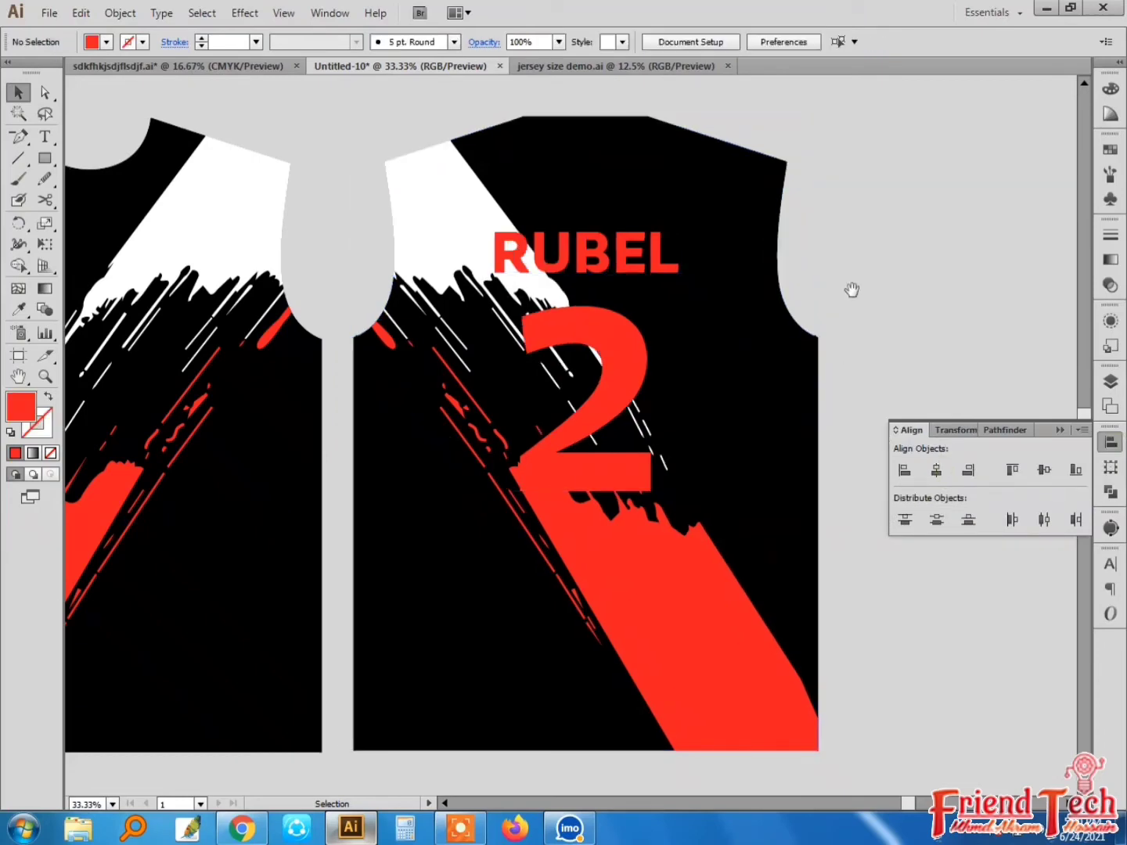
drag(853, 290, 830, 295)
Copy the player's name on the back piece and give it a white 4 pt stroke
click(606, 270)
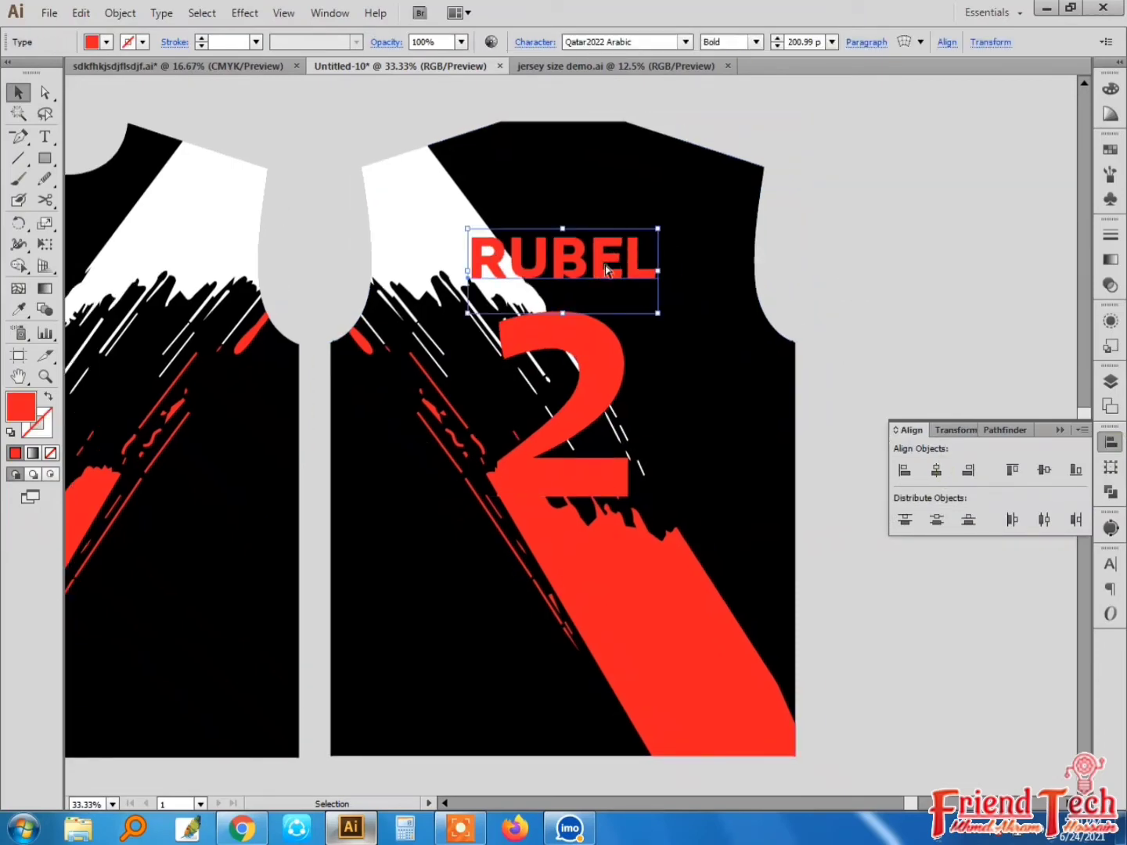
key(ctrl+c)
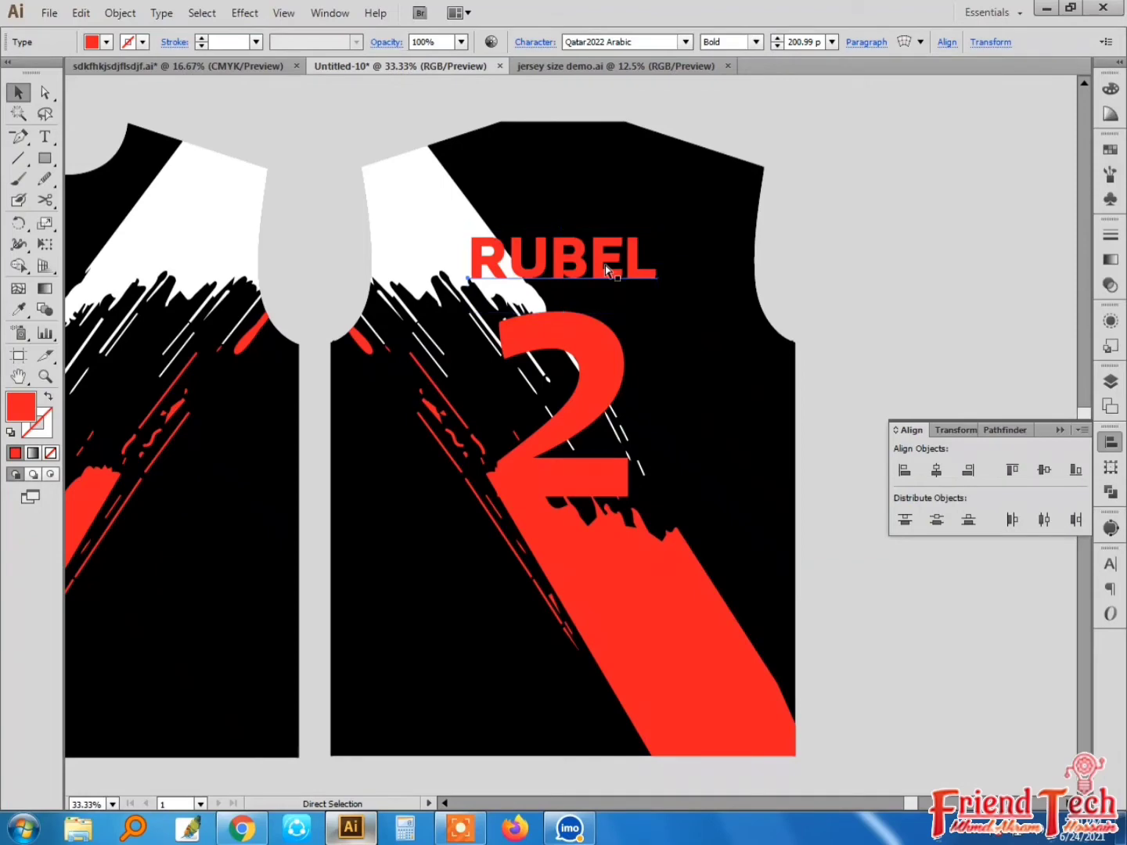
key(ctrl+b)
click(201, 38)
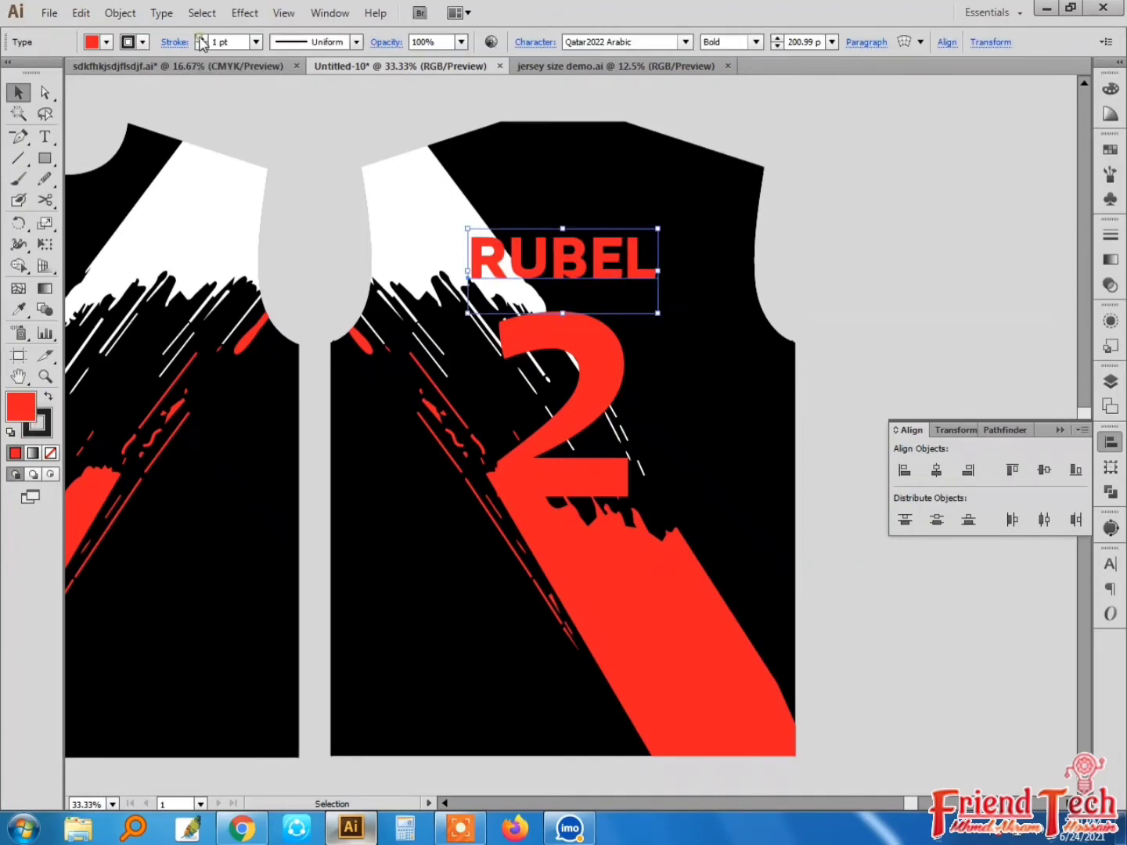
click(202, 37)
click(202, 37)
click(202, 38)
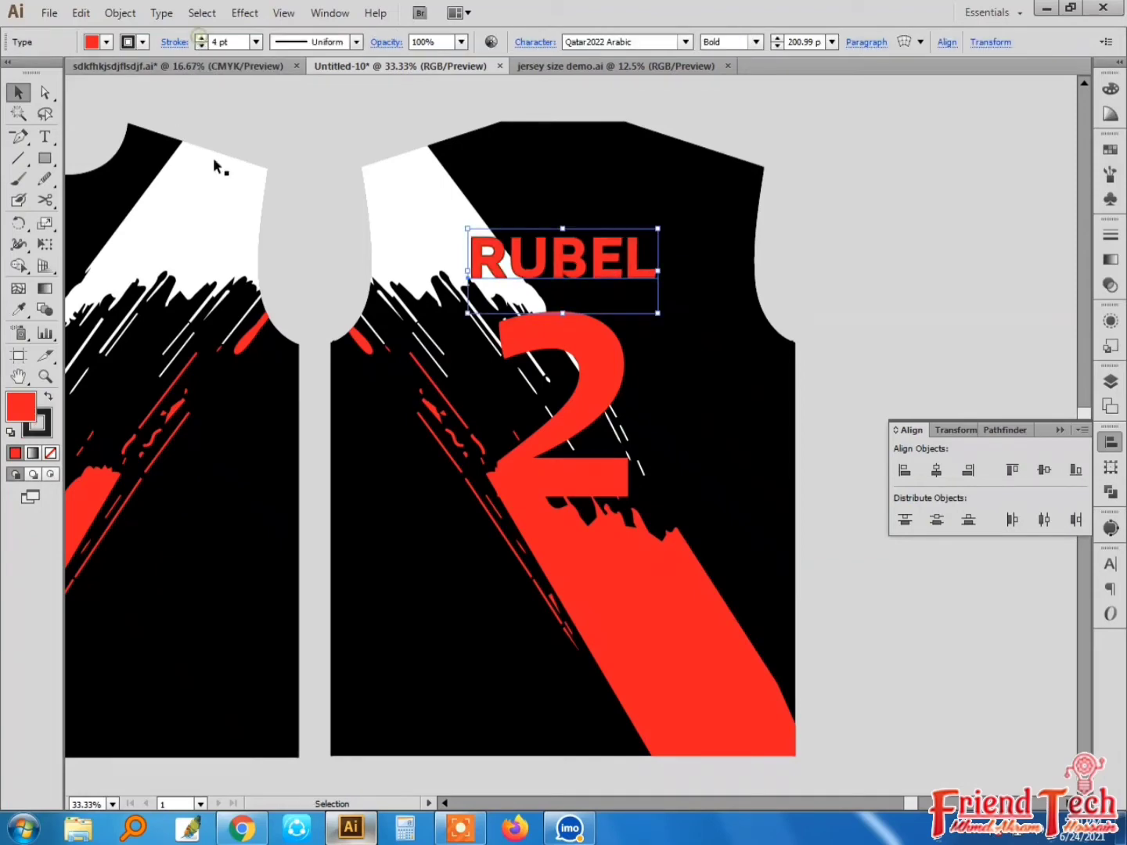
click(48, 424)
click(923, 99)
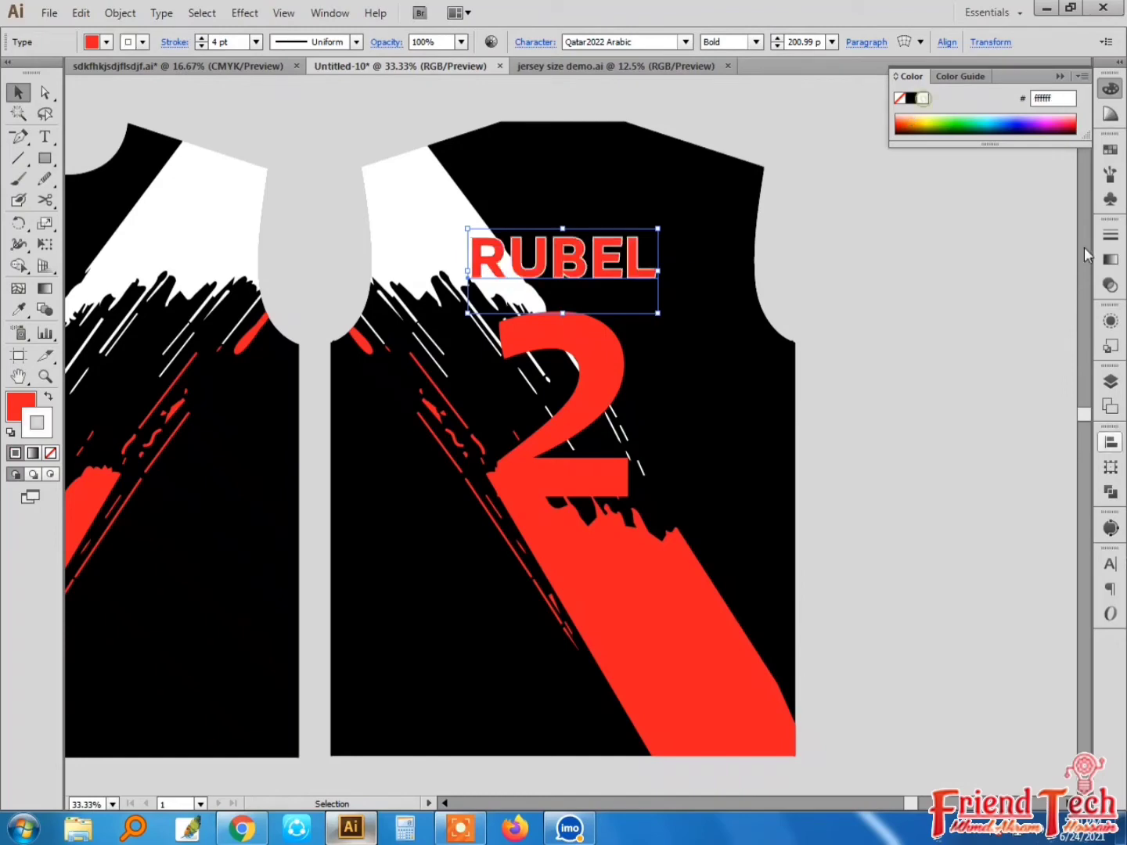
Set the stroke weight of the player's name to 10 pt and deselect it
click(223, 43)
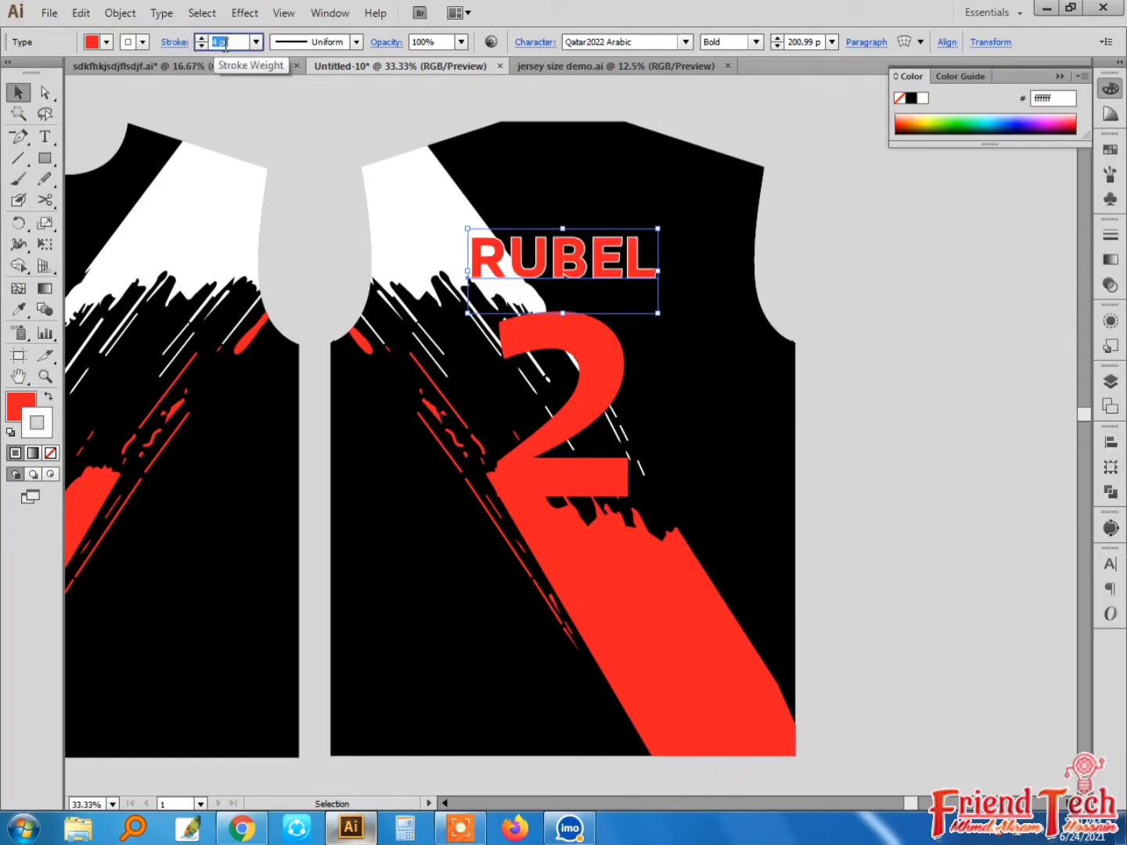
text(10)
key(Return)
click(875, 255)
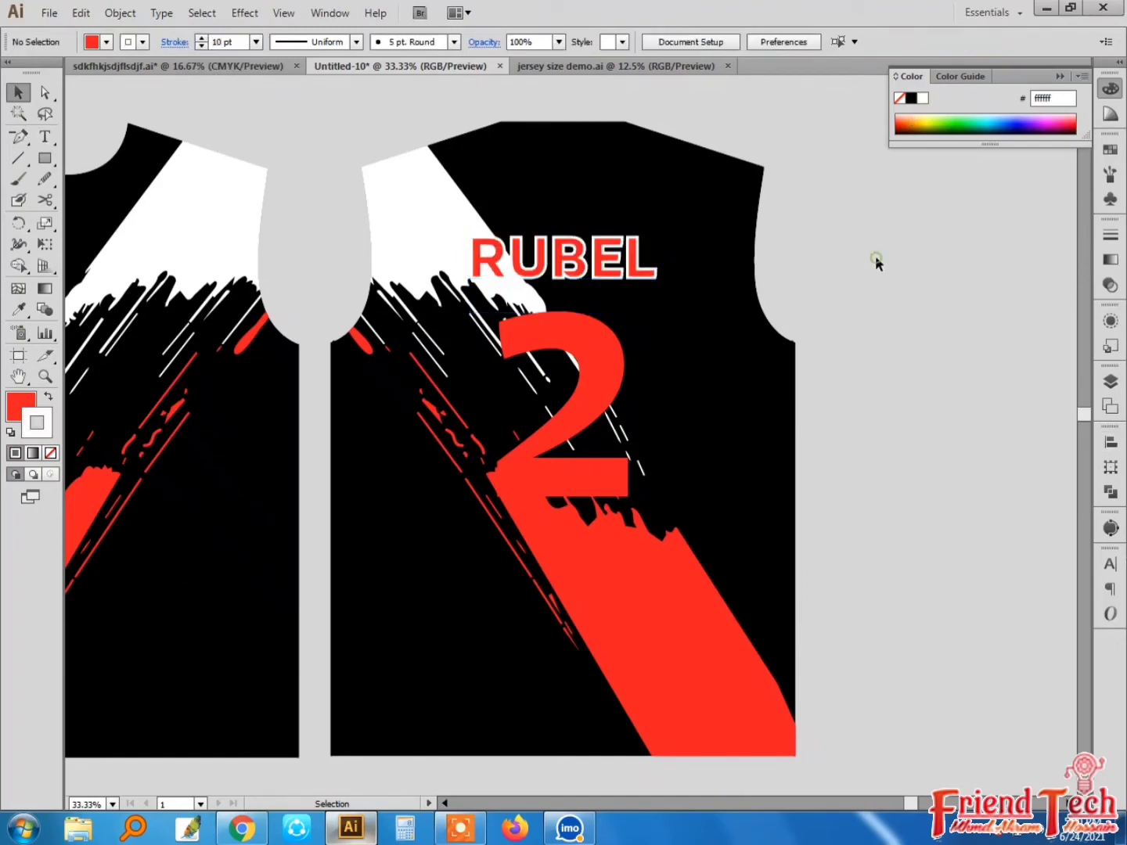
key(space)
drag(841, 237, 852, 243)
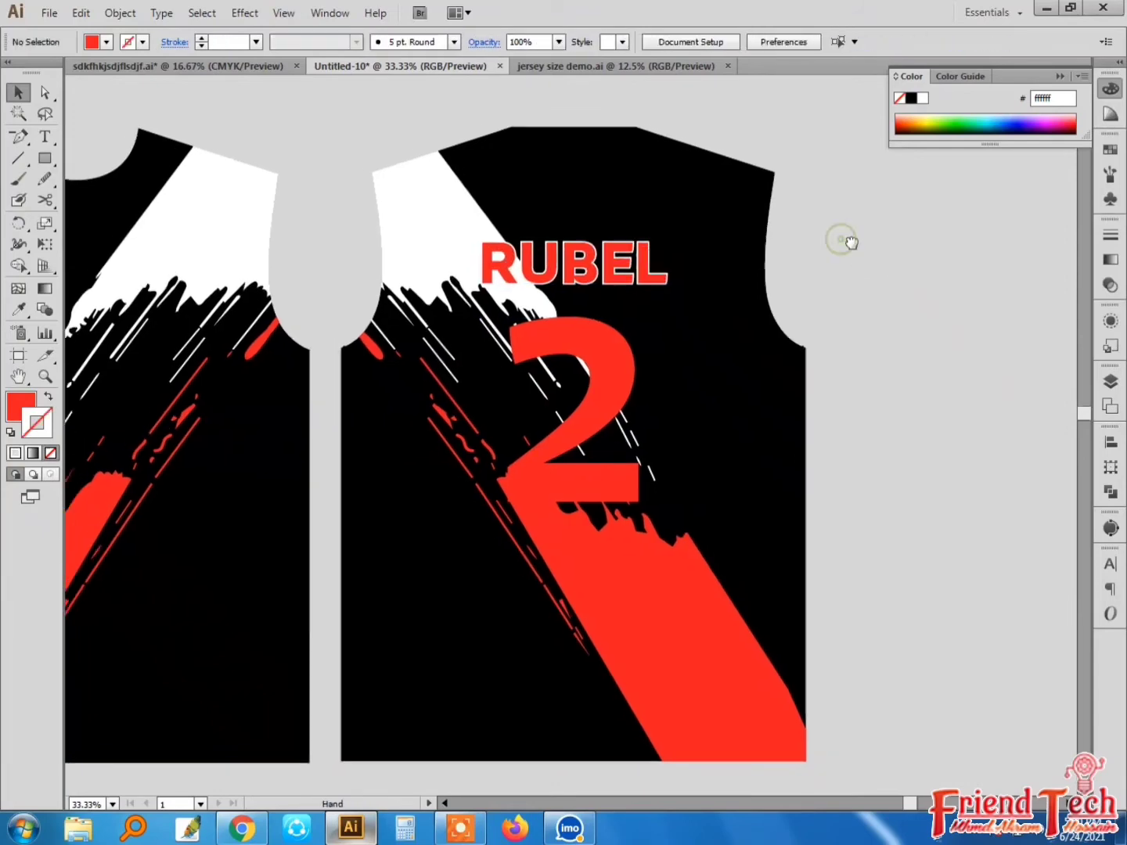
Give the number 2 on the back piece a white 10 pt stroke
click(605, 377)
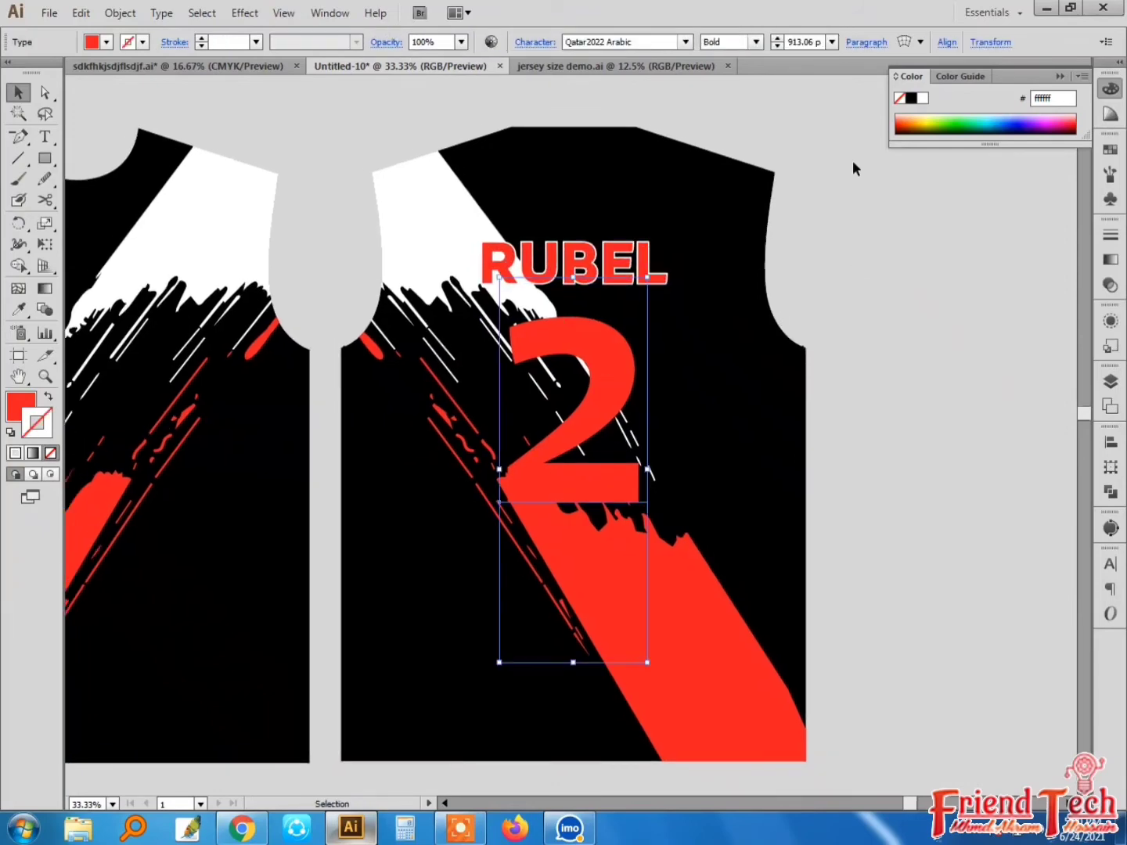
click(778, 284)
click(622, 384)
click(201, 38)
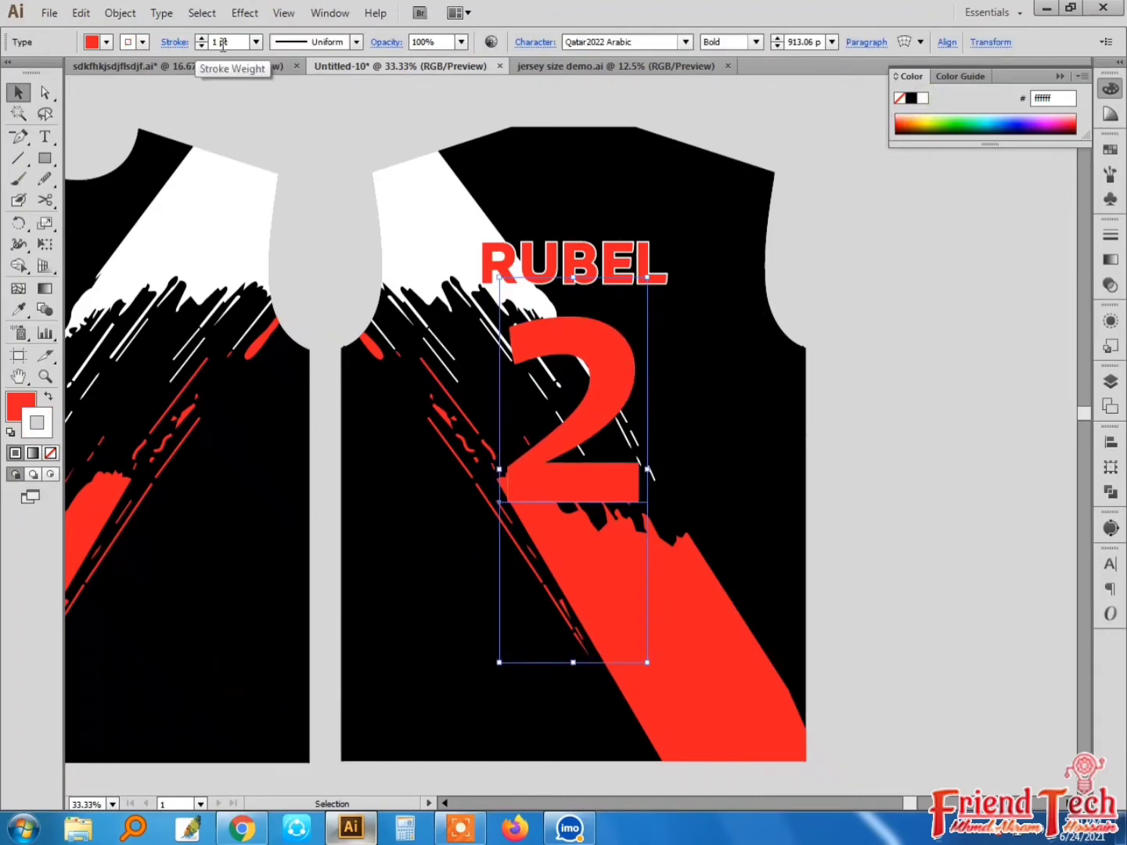
double_click(220, 42)
text(10)
key(Return)
key(ctrl+z)
key(ctrl+z)
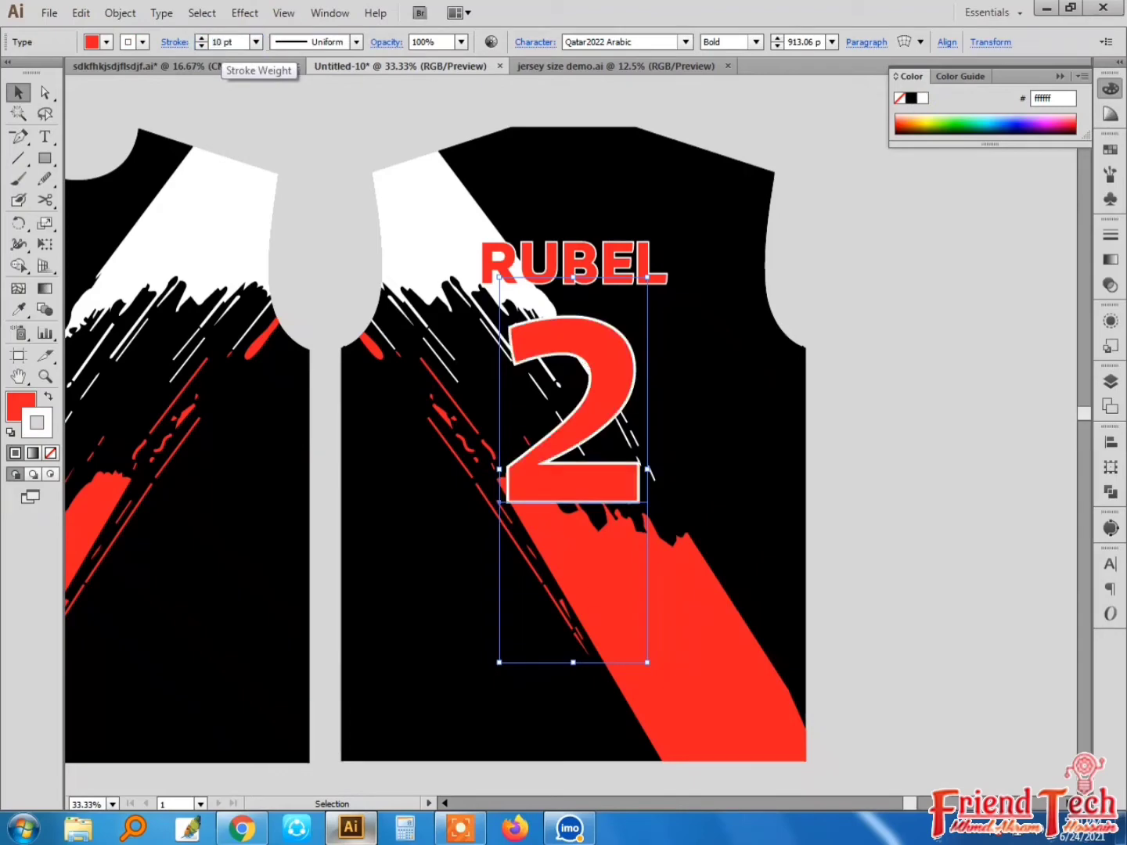
click(834, 294)
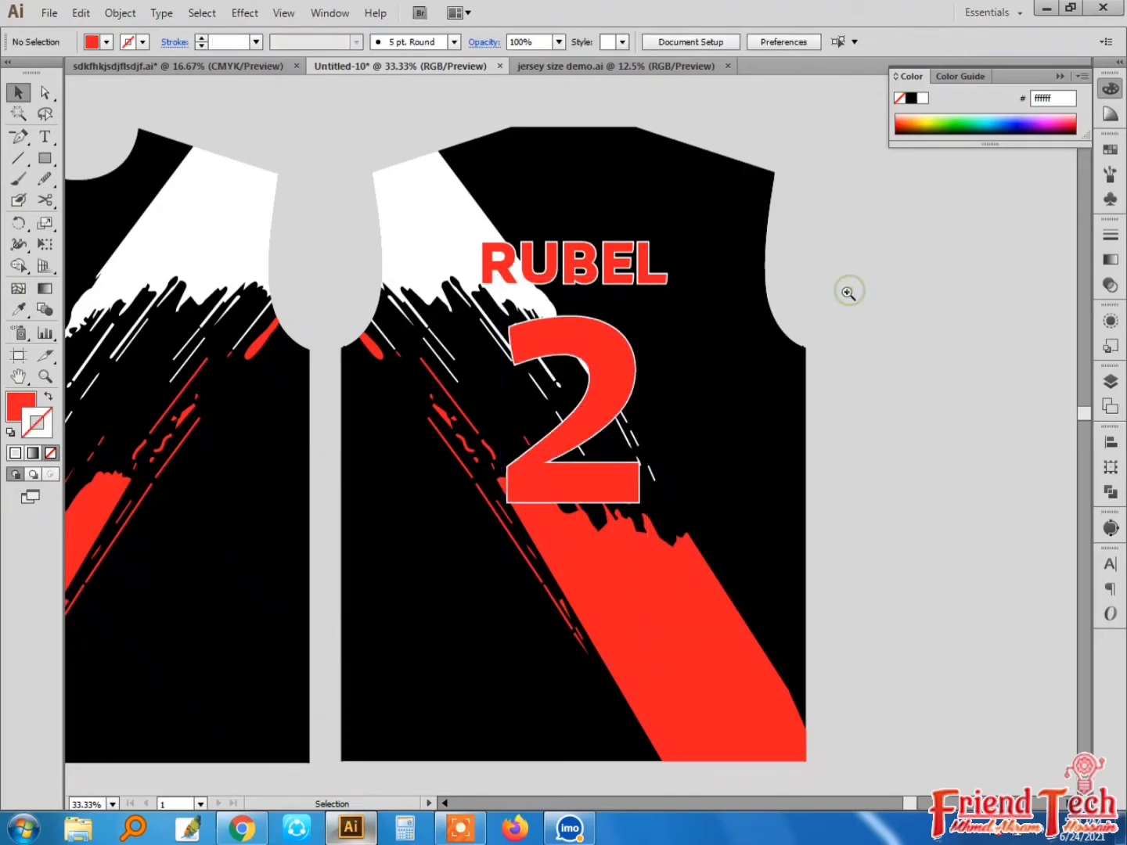
Increase the number 2's white stroke to 20 pt and paste an unstroked red copy in front of it
key(z)
drag(355, 153, 908, 567)
drag(680, 463, 727, 460)
key(v)
click(568, 460)
key(ctrl+shift+z)
key(ctrl+shift+z)
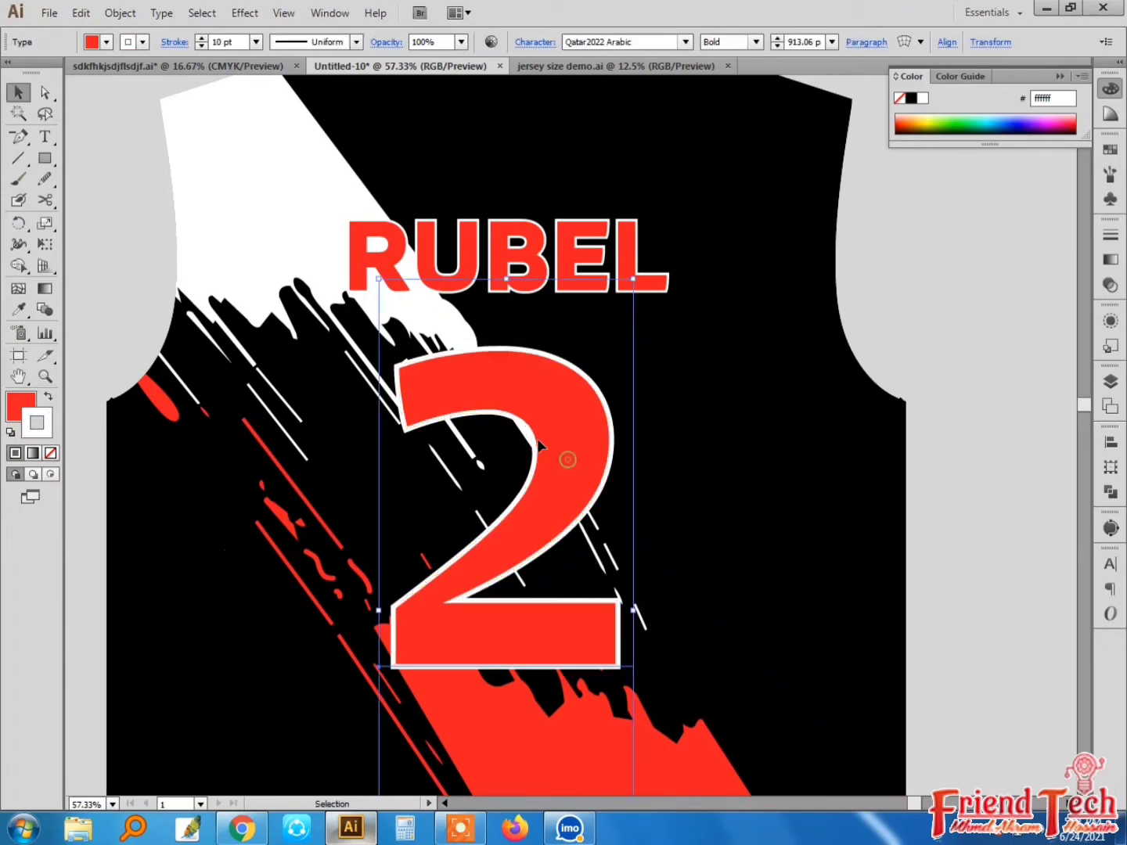
text(20)
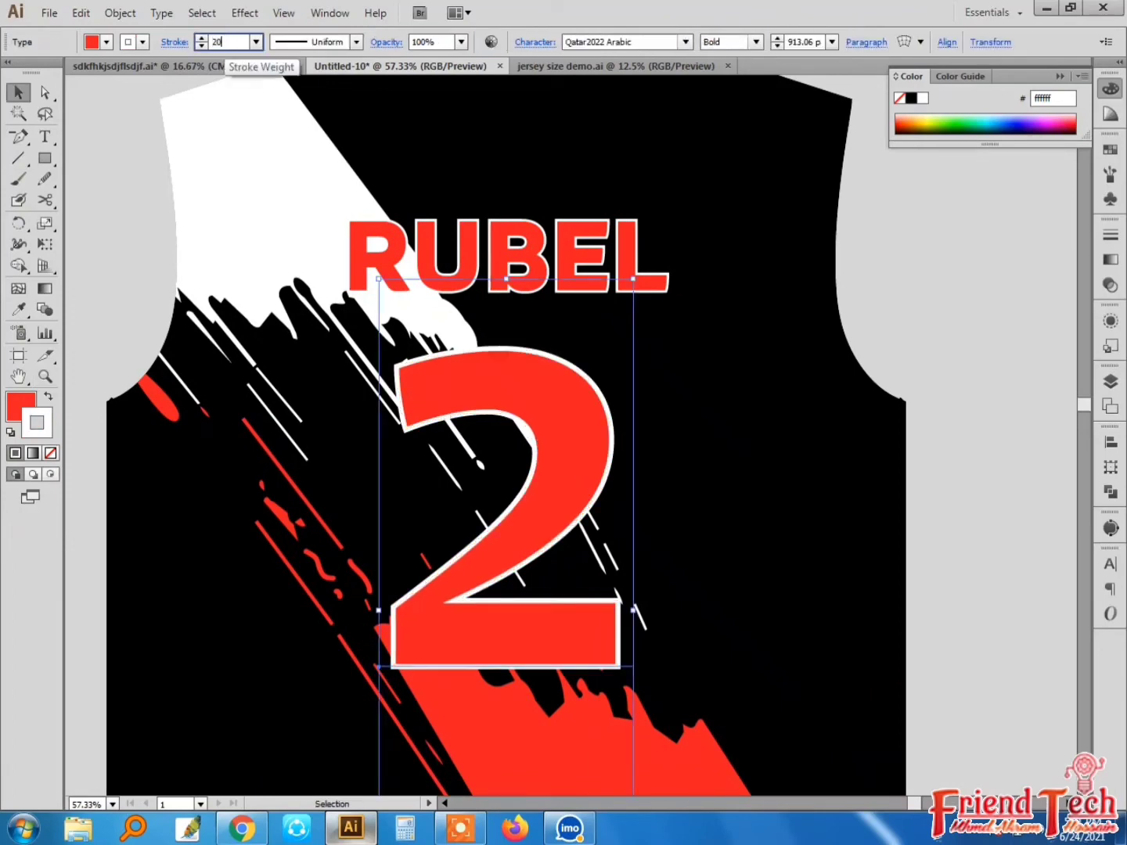
key(Return)
key(ctrl+f)
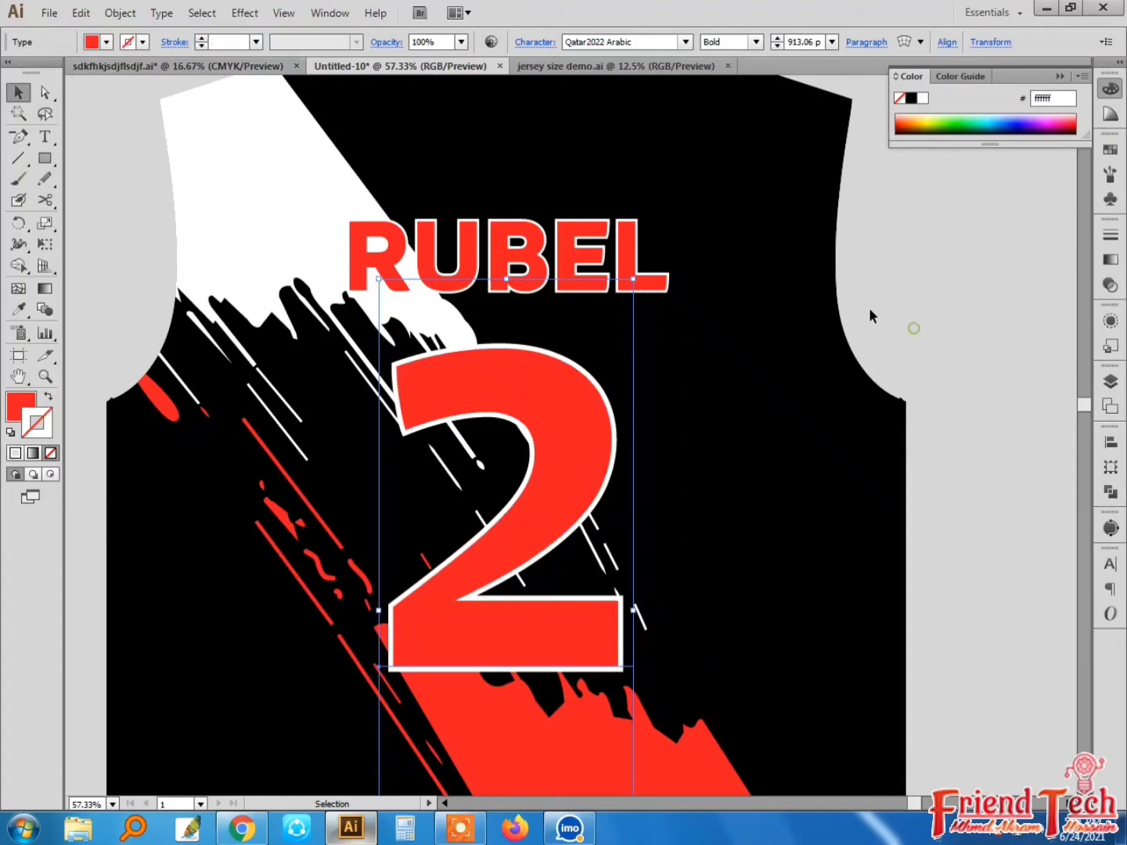
click(868, 308)
Thicken the white outline of the player's name and place the unstroked red copy back in front of it
drag(868, 308, 920, 327)
click(645, 288)
key(ctrl+x)
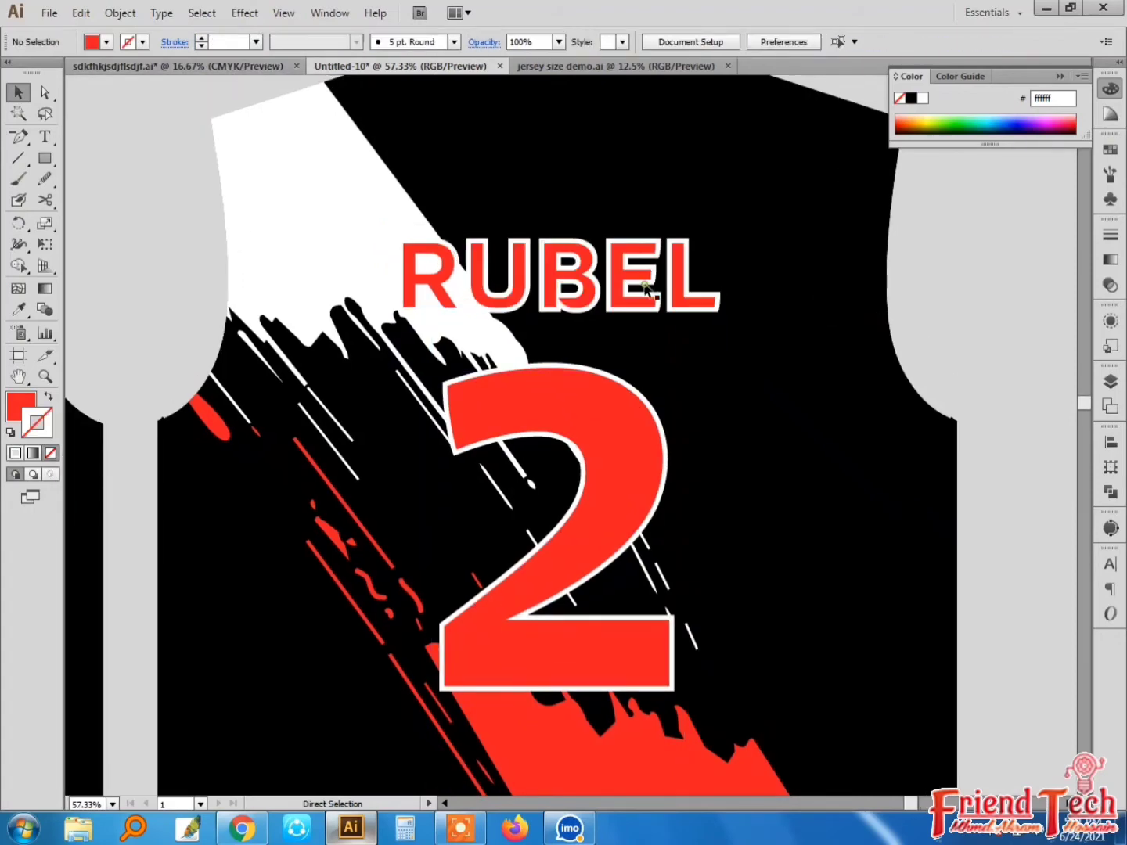
click(646, 288)
key(ctrl+a)
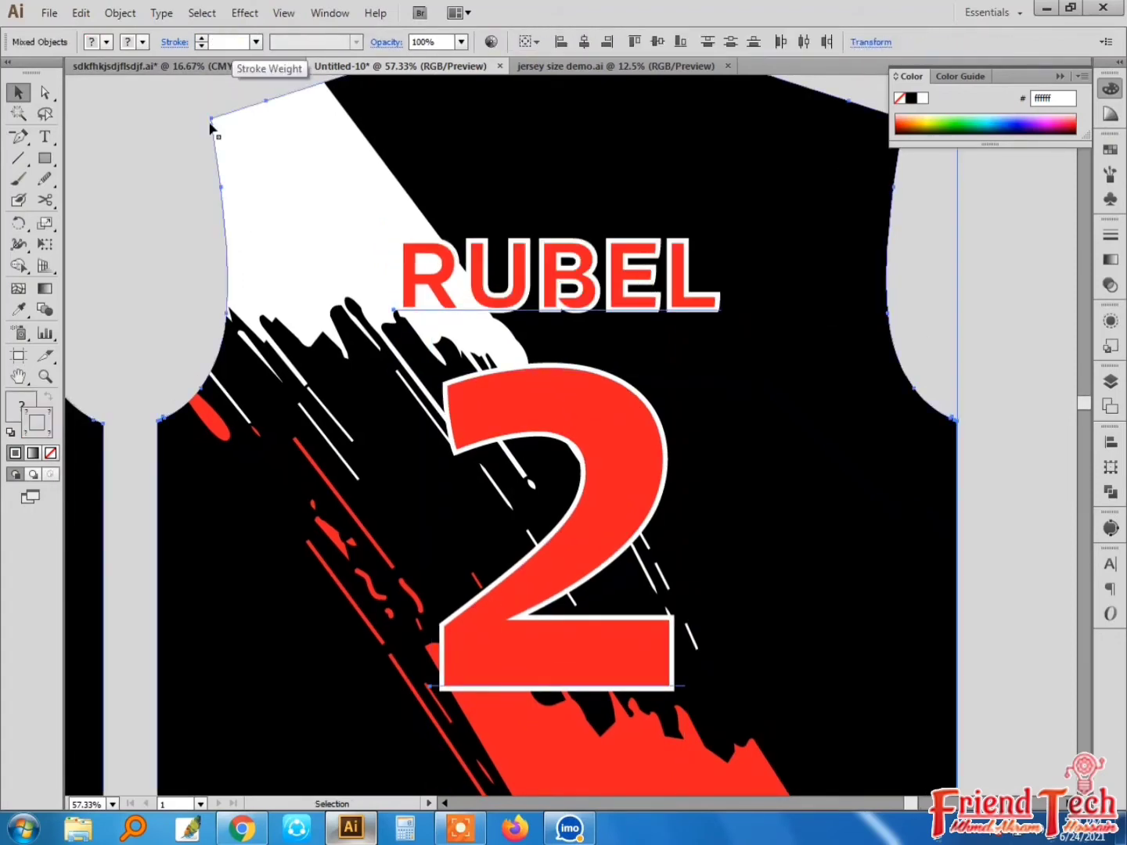
click(135, 133)
click(524, 273)
click(223, 42)
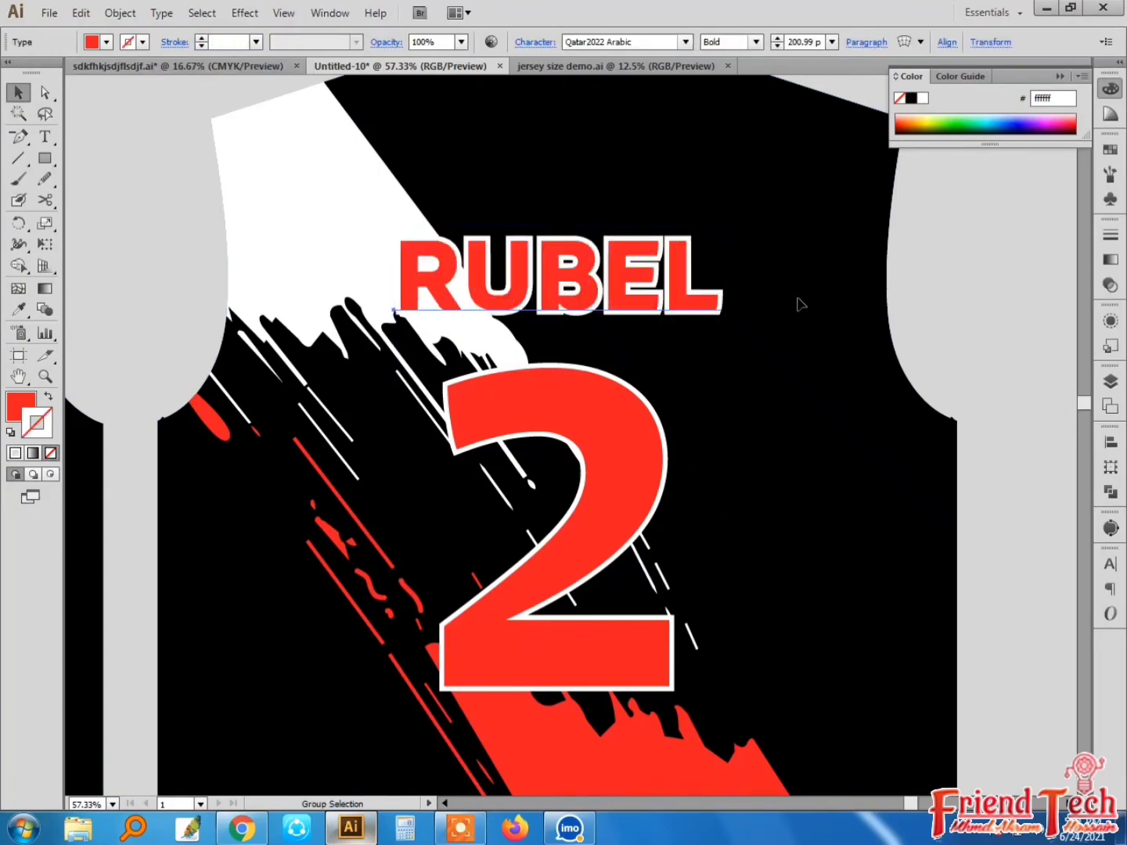
Examine the outlined name and number against the full set of jersey pieces, and close up on the back piece
click(874, 296)
key(a)
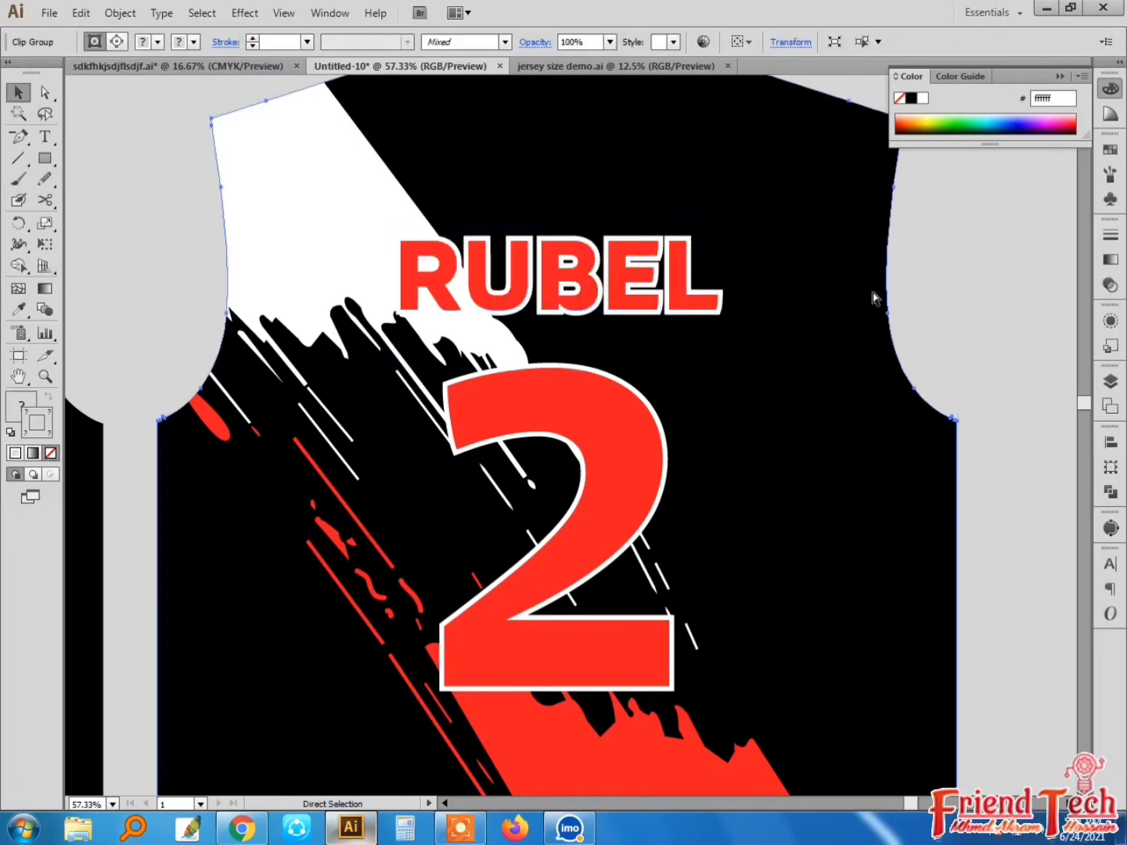
key(ctrl+minus)
key(ctrl+minus)
key(ctrl+minus)
key(ctrl+minus)
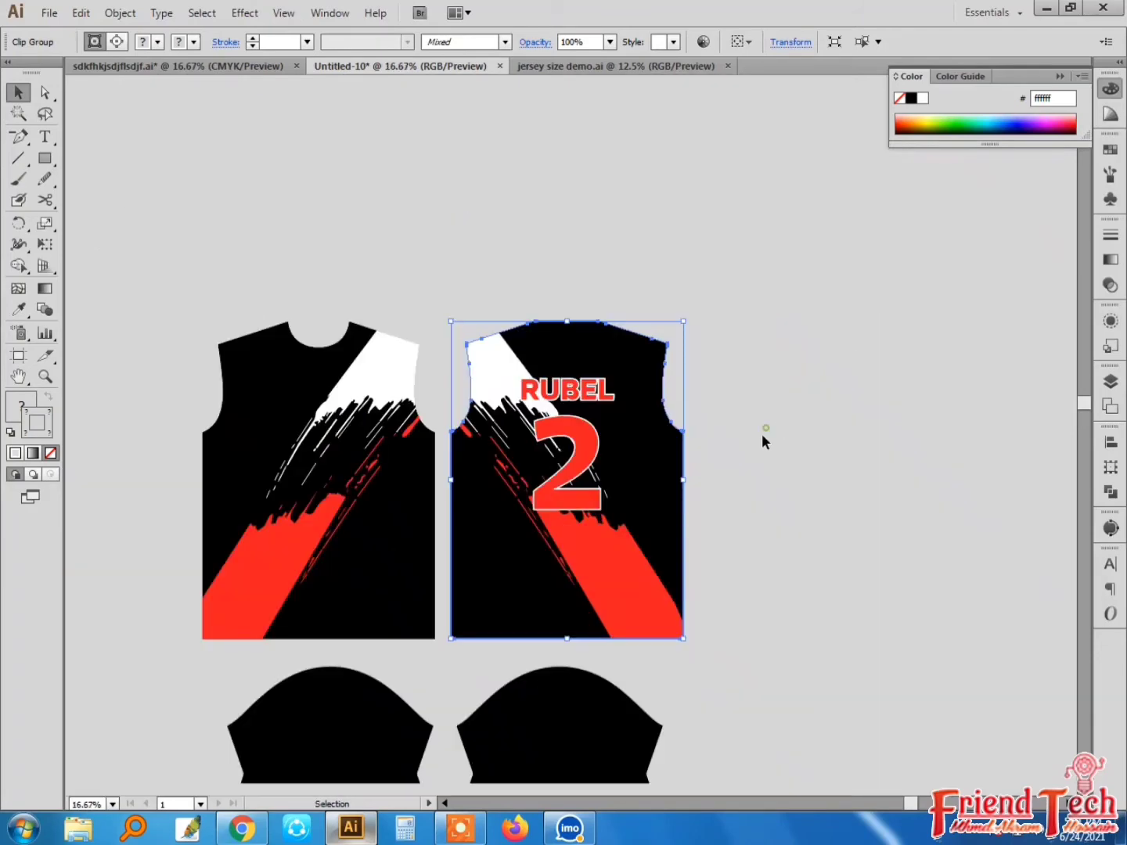
click(763, 435)
drag(727, 427, 746, 346)
key(z)
mouse_move(478, 245)
mouse_down()
mouse_move(606, 436)
mouse_move(762, 597)
mouse_up()
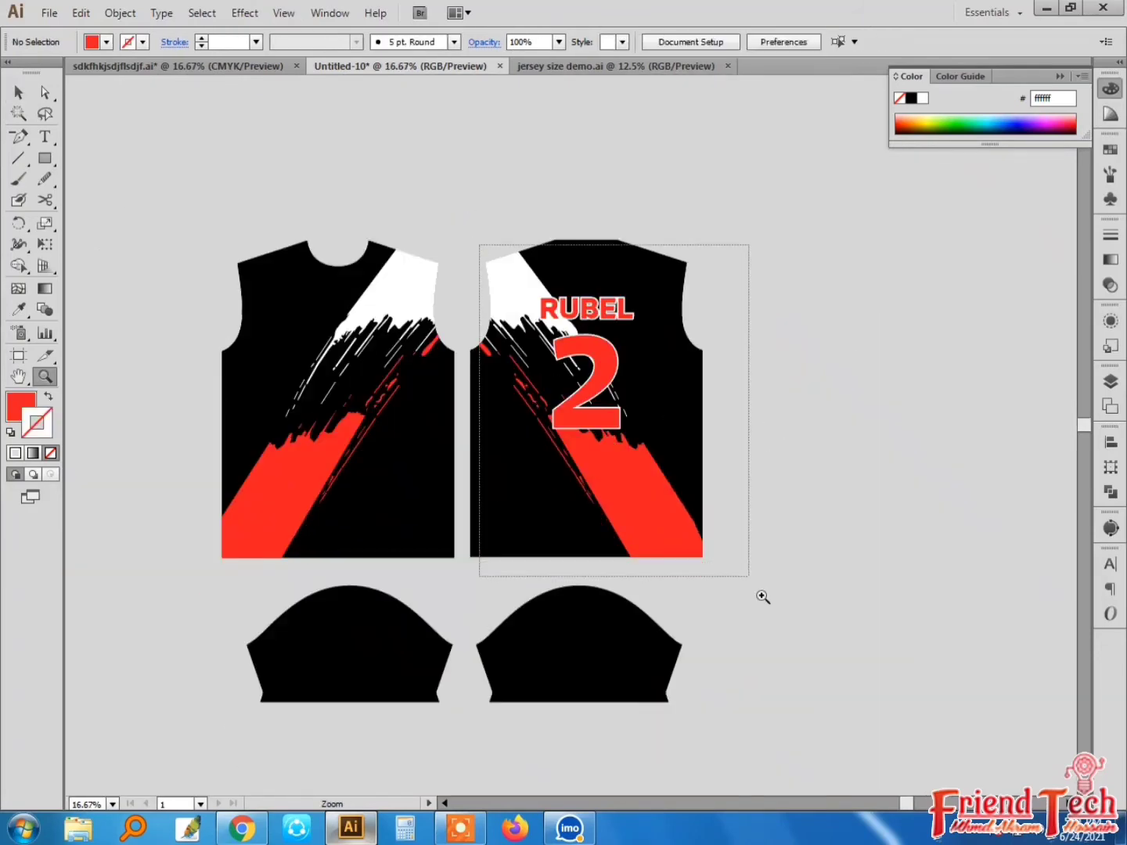
drag(716, 547, 751, 565)
key(v)
Convert the number 2 to outlines temporarily to check its dimensions, and undo the conversion
click(565, 472)
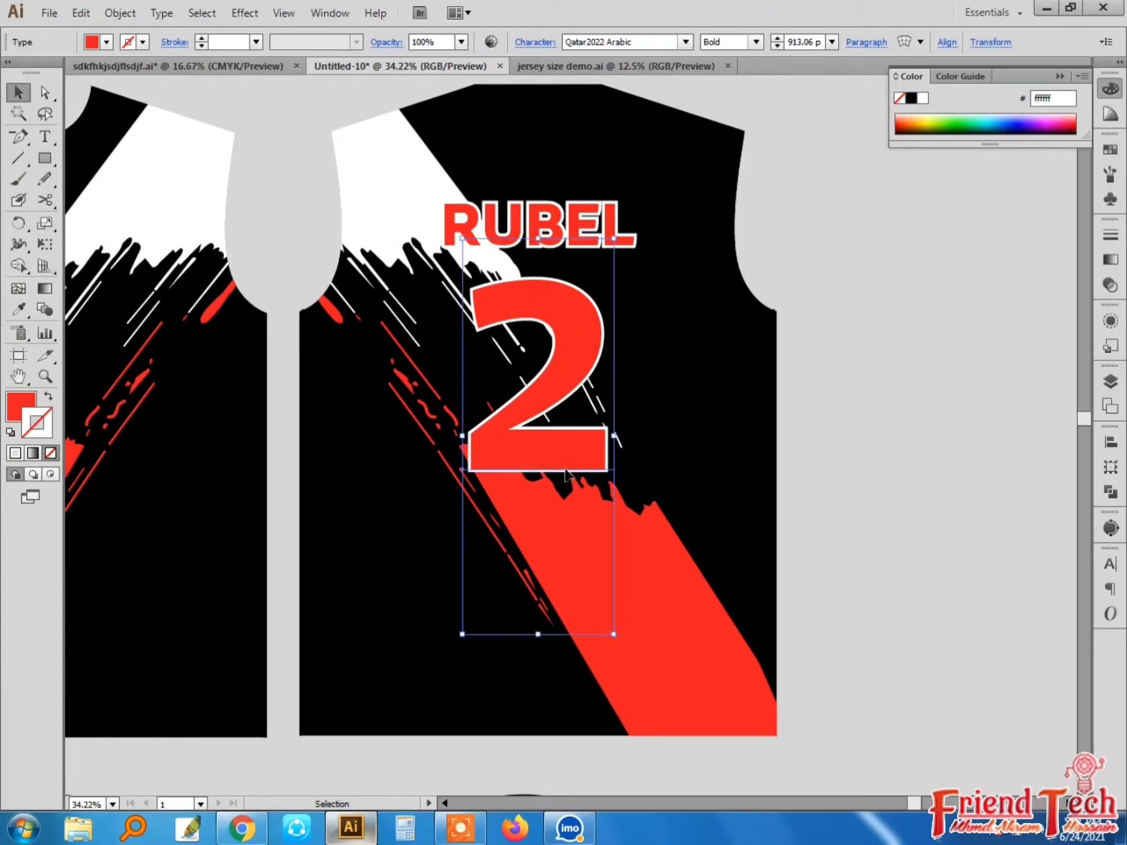
key(ctrl+shift+o)
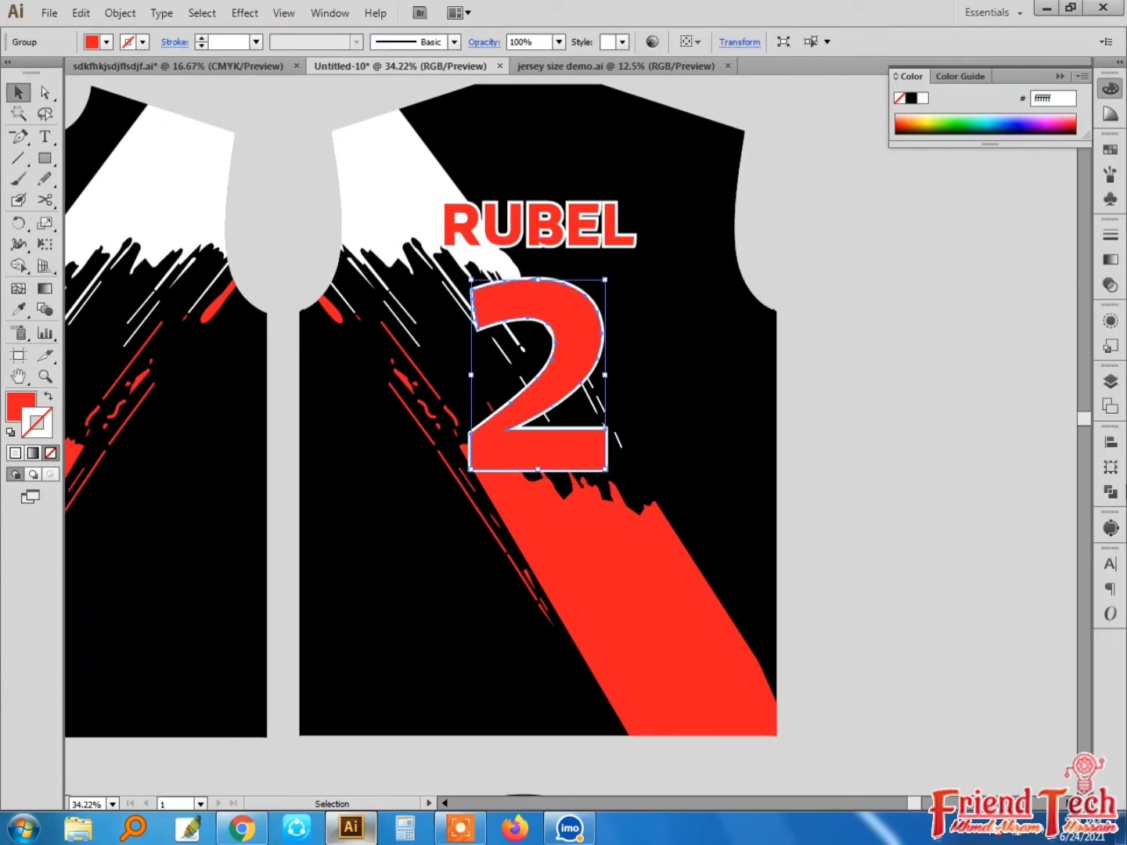
click(1109, 470)
key(ctrl+z)
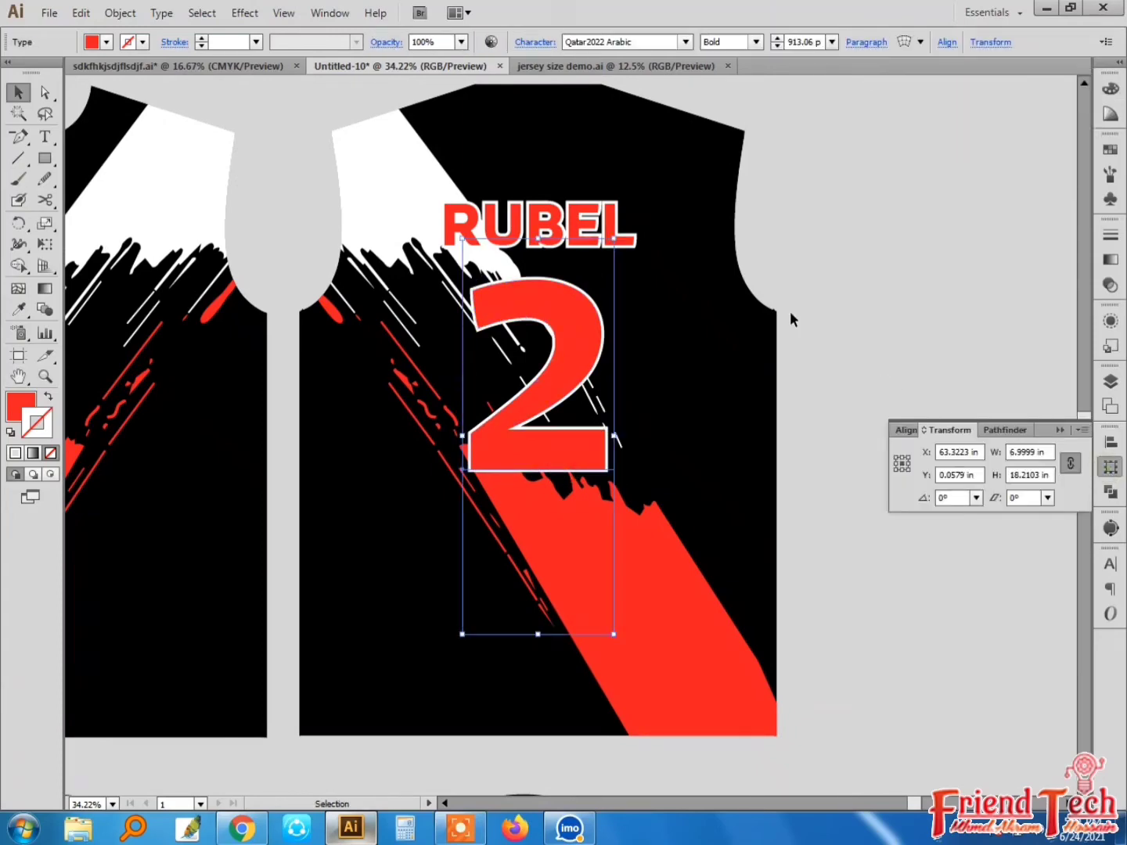
click(789, 313)
drag(786, 323, 787, 292)
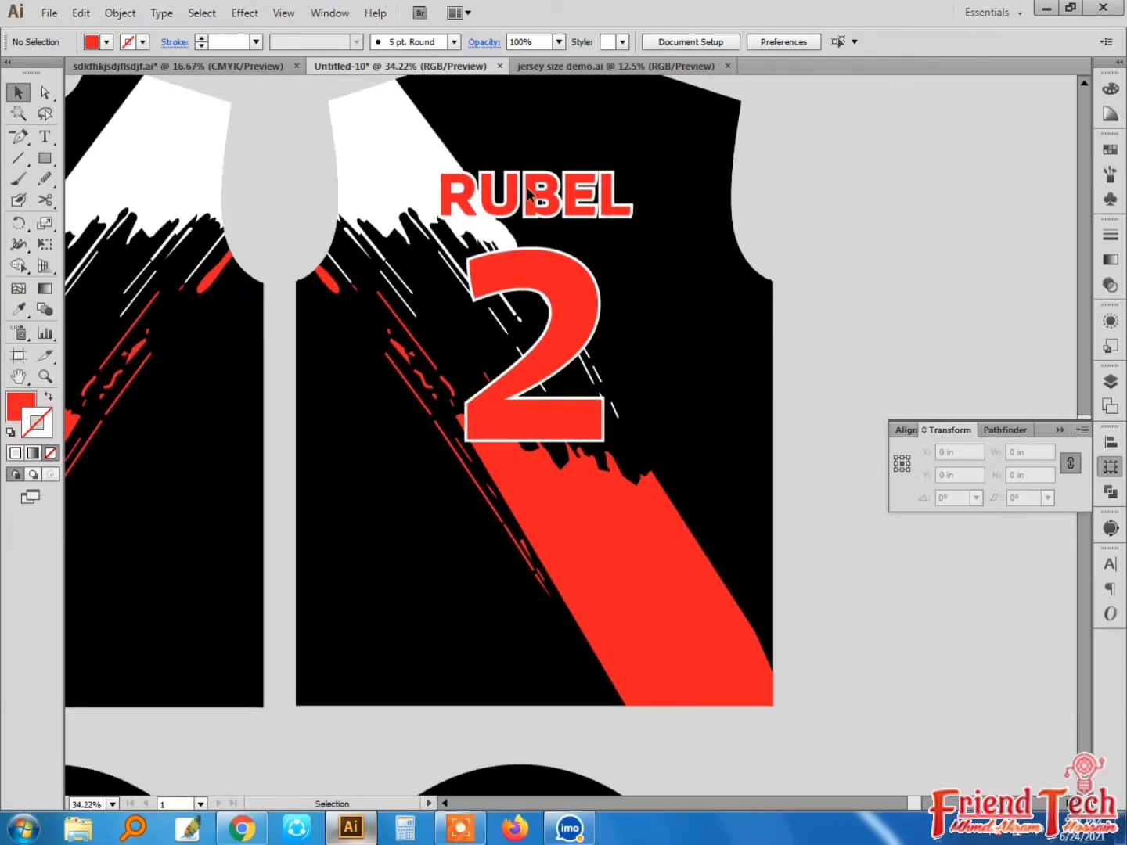
Duplicate the player's name onto the lower back and replace its text with SP.BY- followed by the sponsor's name
click(581, 205)
drag(517, 496, 551, 554)
double_click(551, 555)
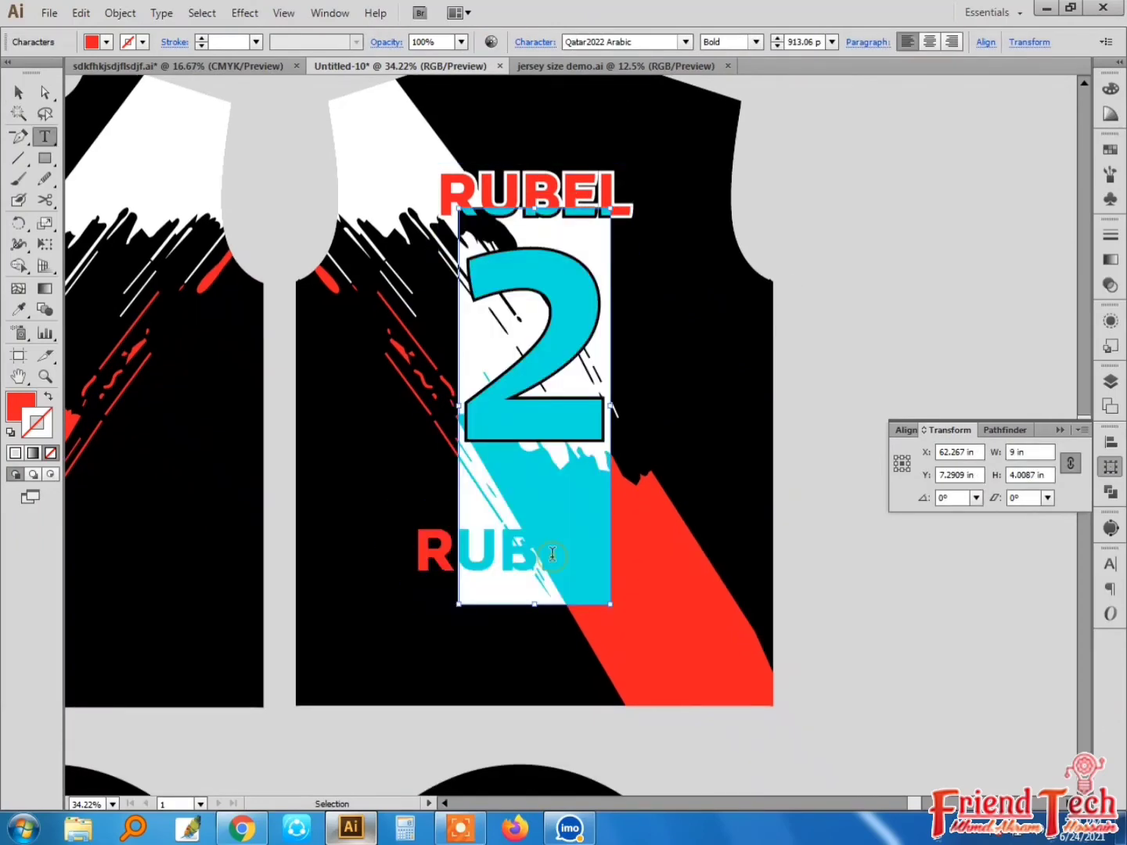
click(442, 552)
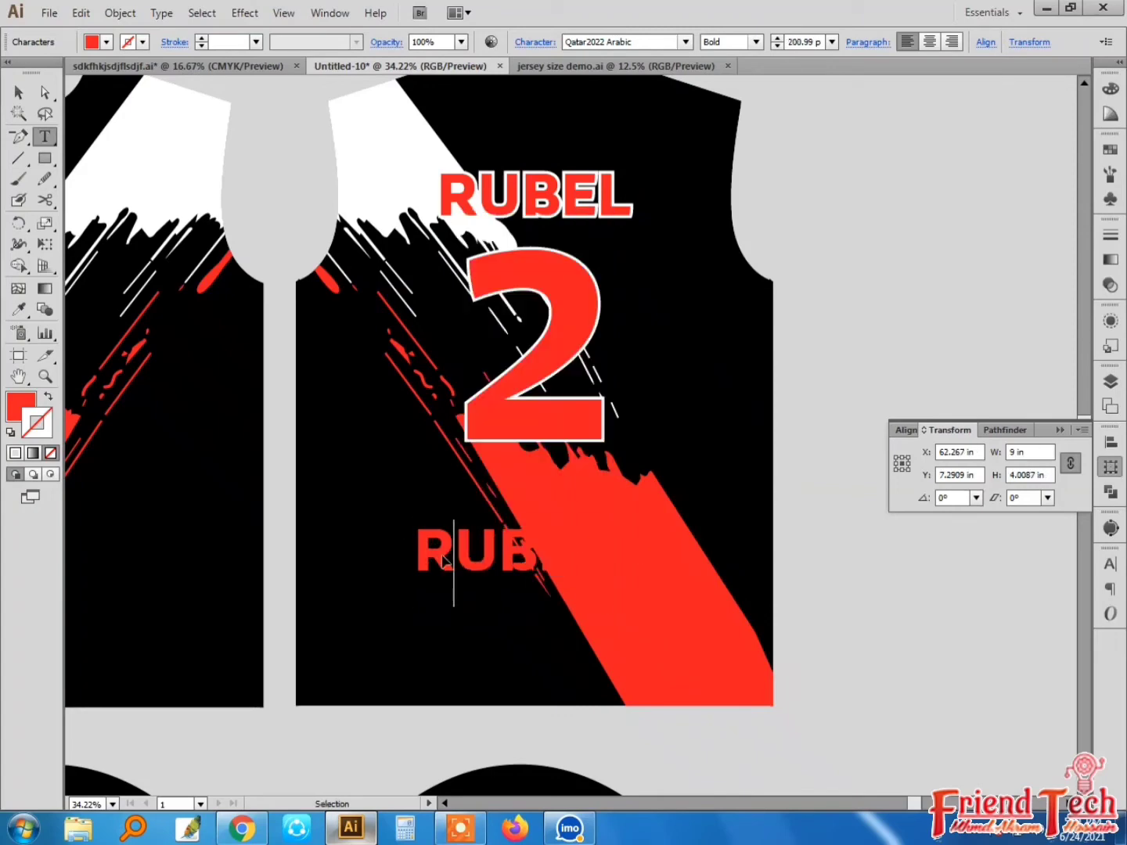
double_click(442, 553)
text(SP.B)
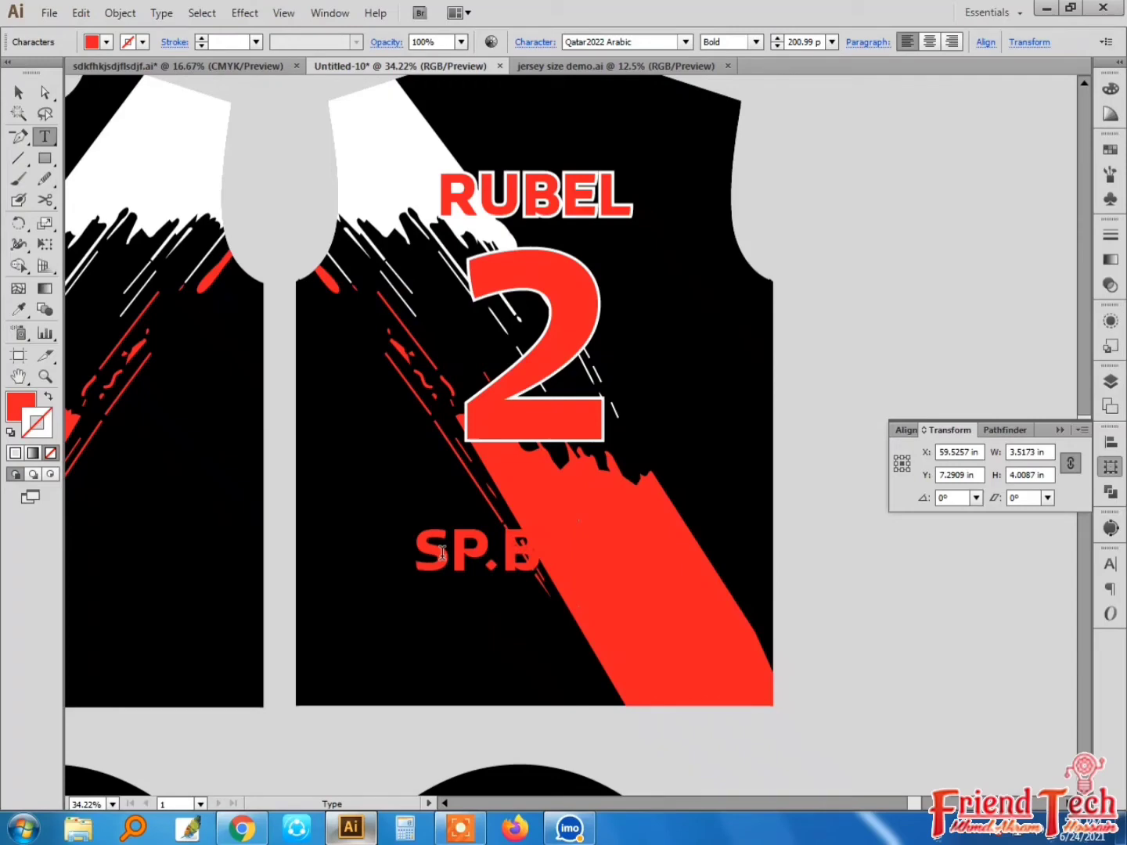
text( ASHIK)
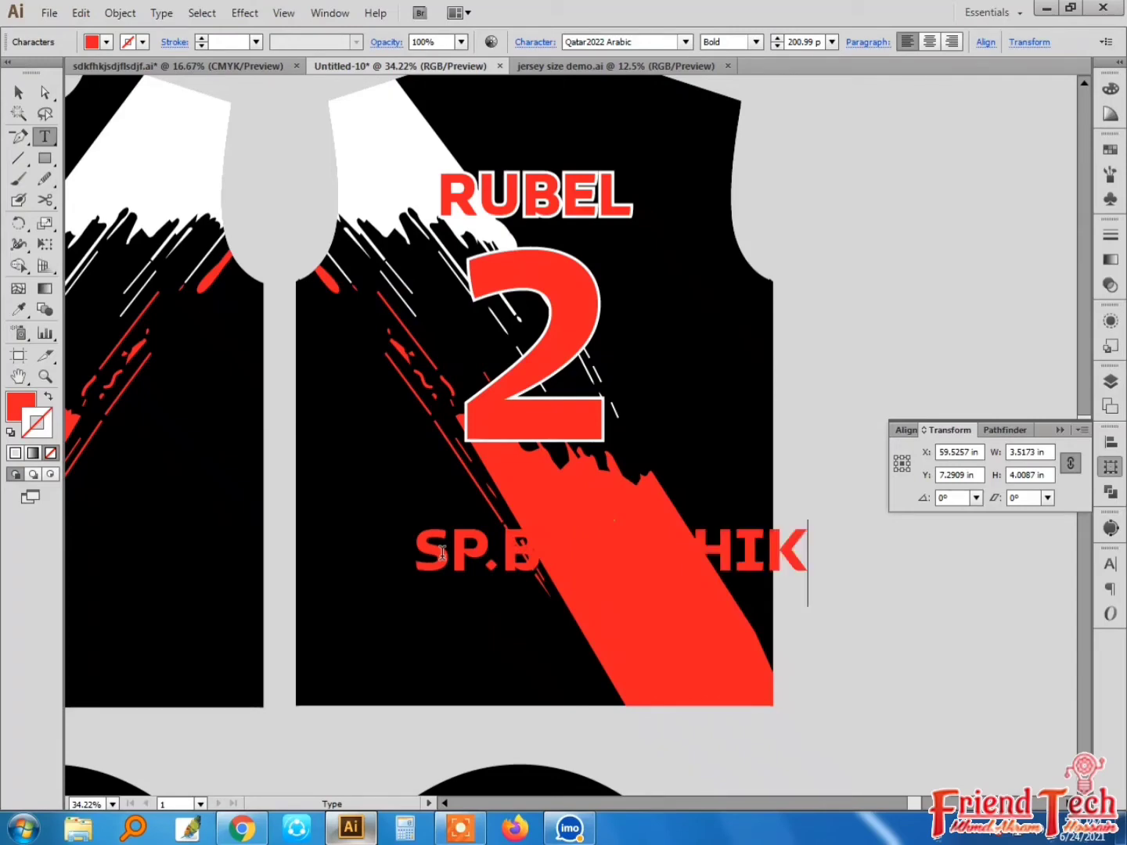
Reposition the sponsor line within the lower back, between the side edges, and fill it with white
click(18, 92)
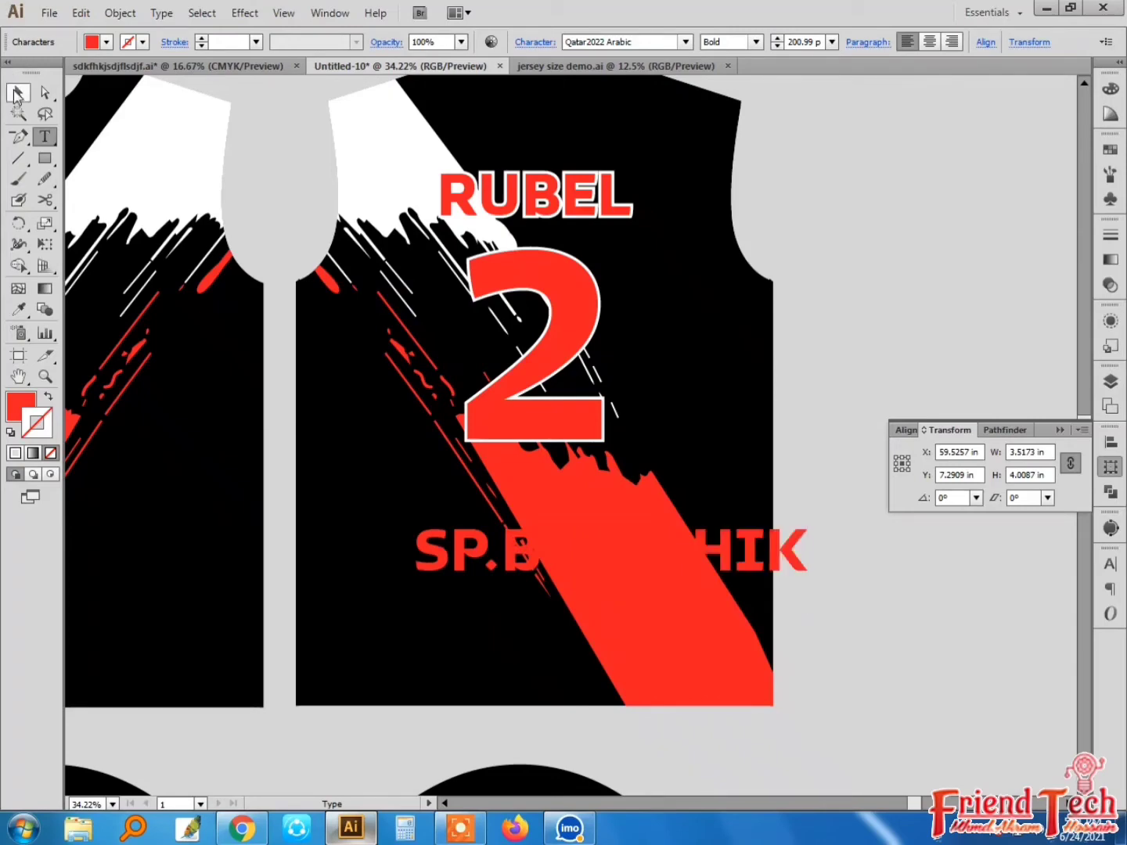
drag(683, 575, 667, 573)
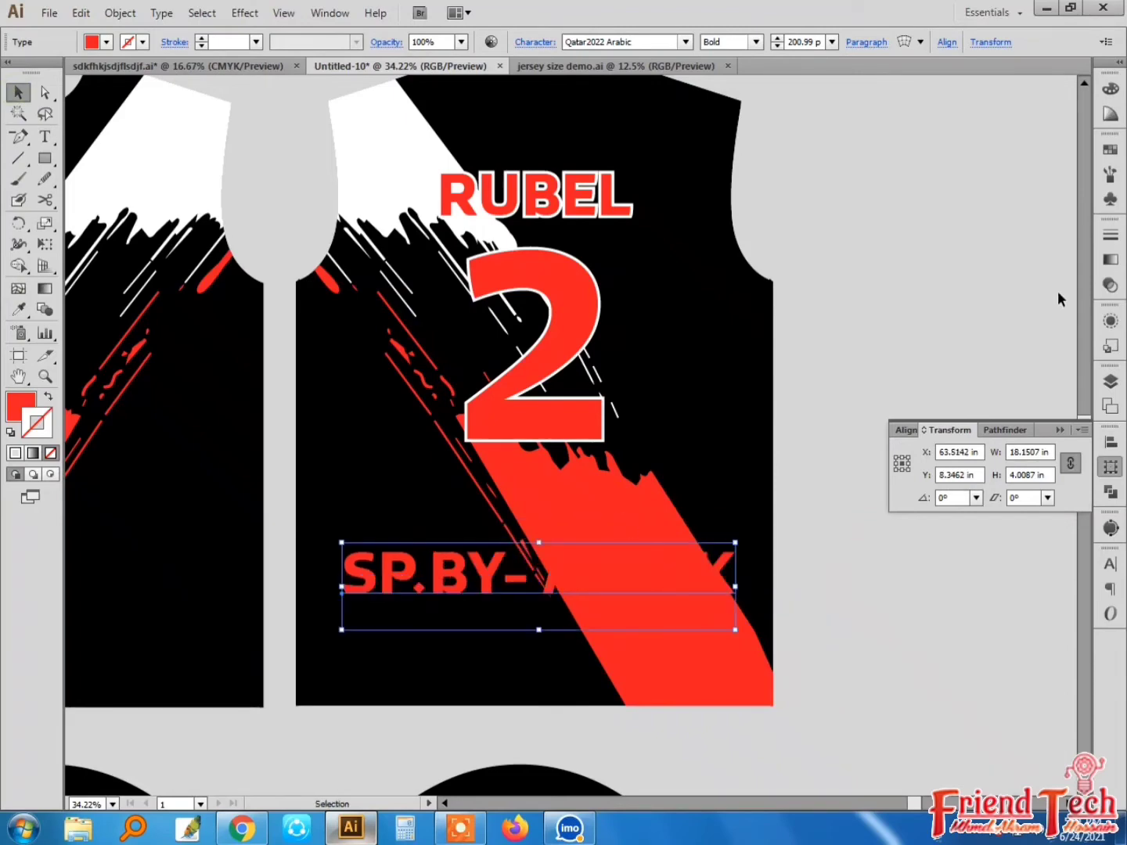
click(1110, 87)
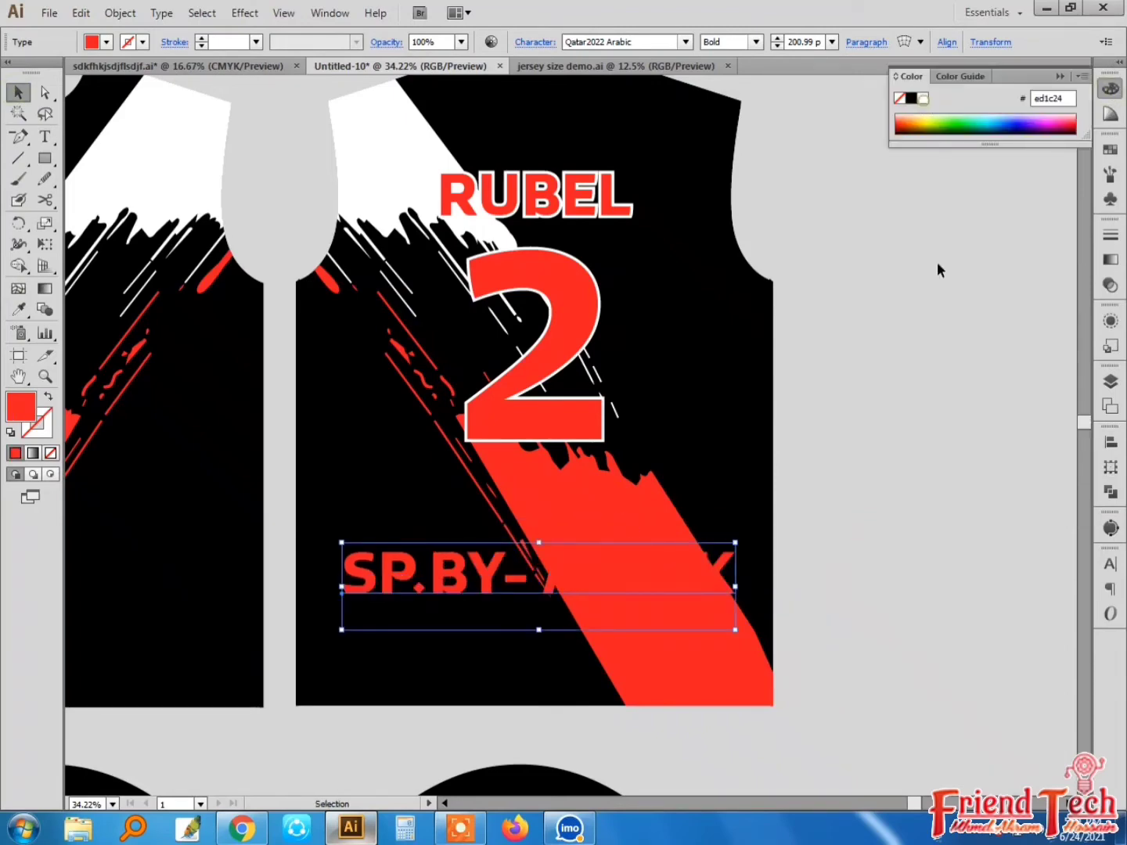
click(923, 99)
click(940, 297)
Align the back piece, player's name, number and sponsor line on their horizontal centers
key(ctrl+minus)
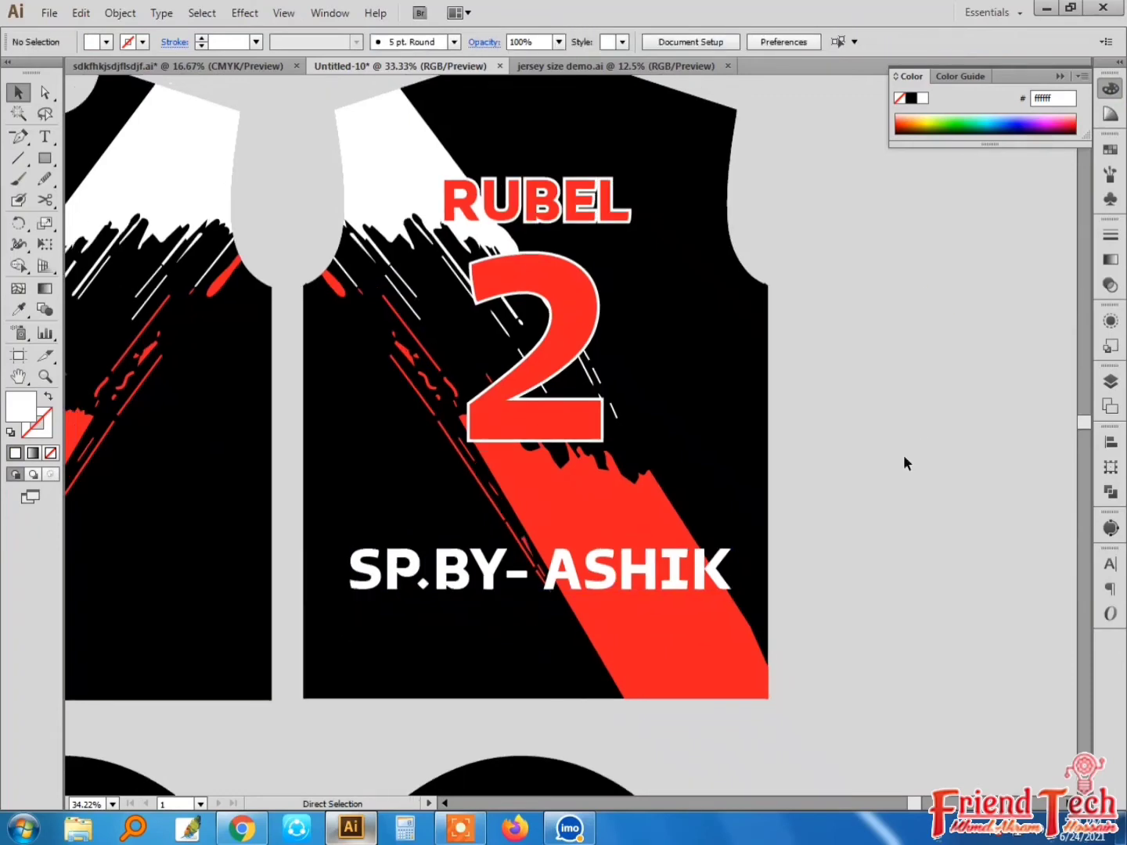
key(space)
drag(824, 479, 824, 492)
drag(800, 180, 313, 641)
click(1110, 443)
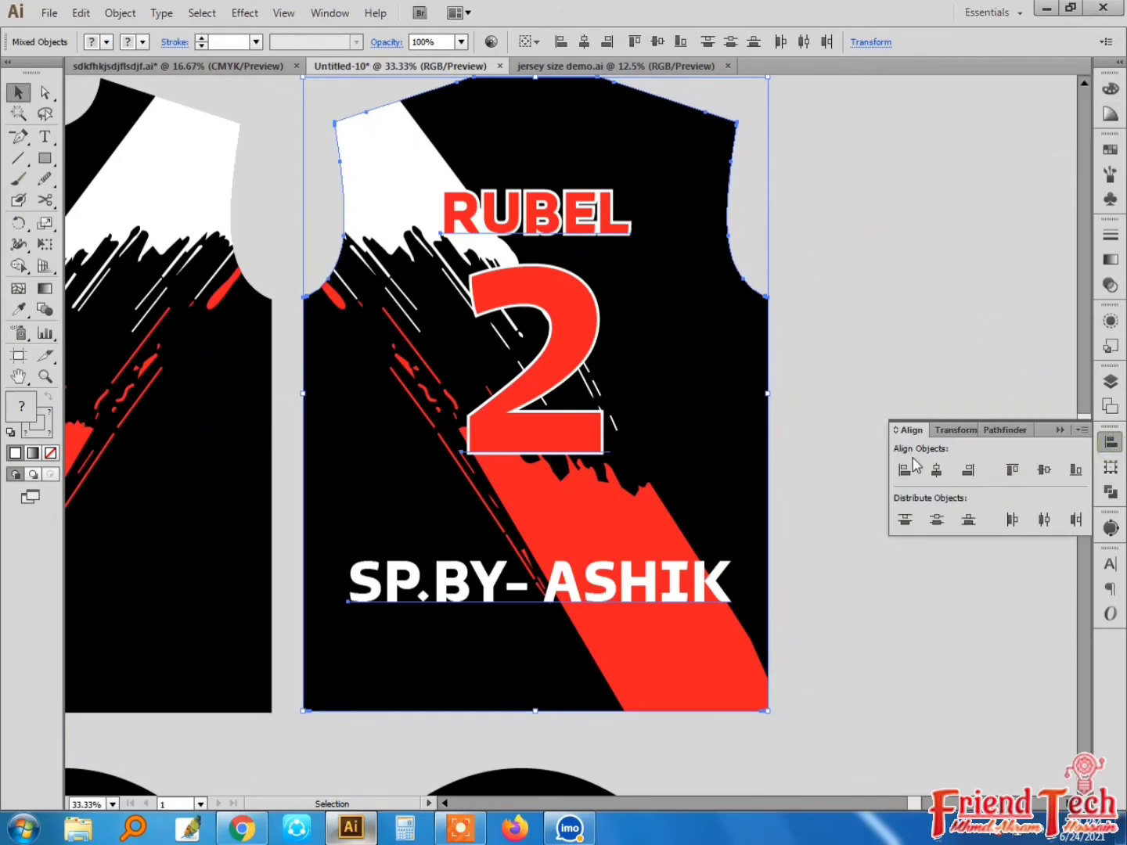
click(935, 469)
click(920, 354)
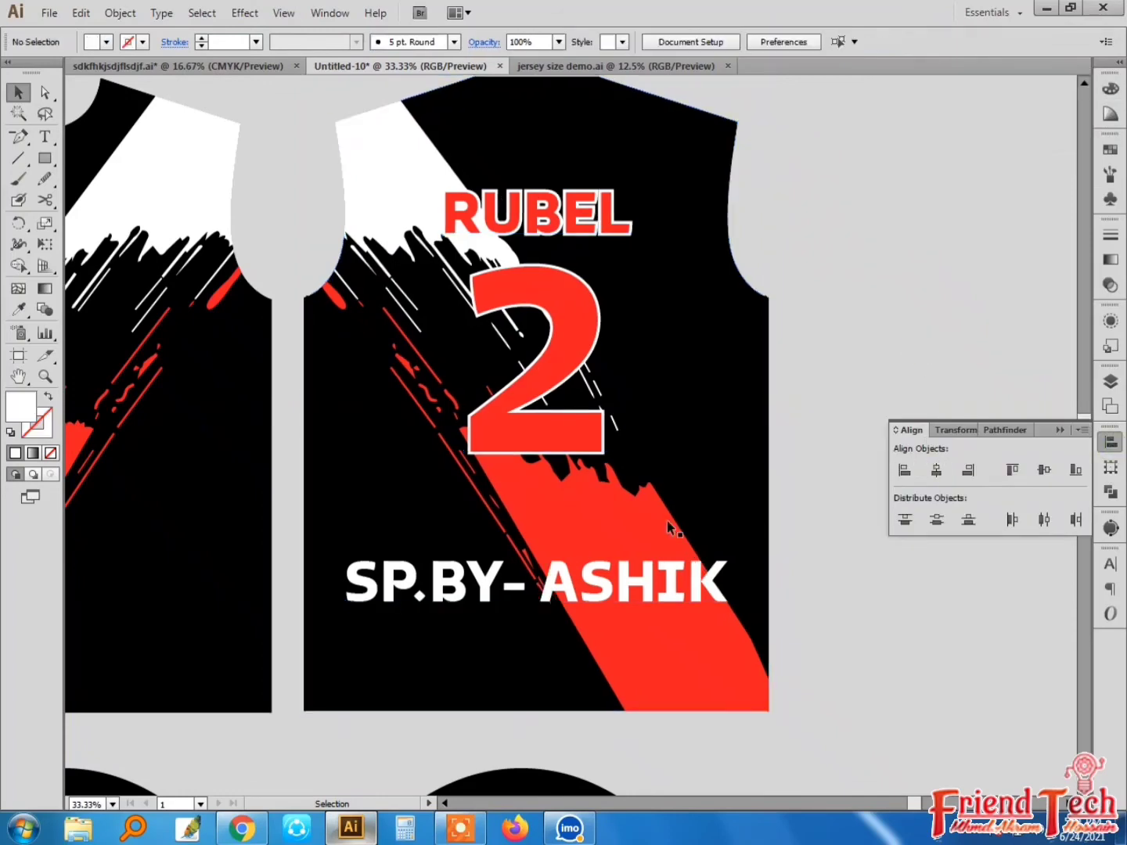
Group the number 2's fill and outline parts by cutting the back piece out temporarily and pasting it back behind them
click(558, 434)
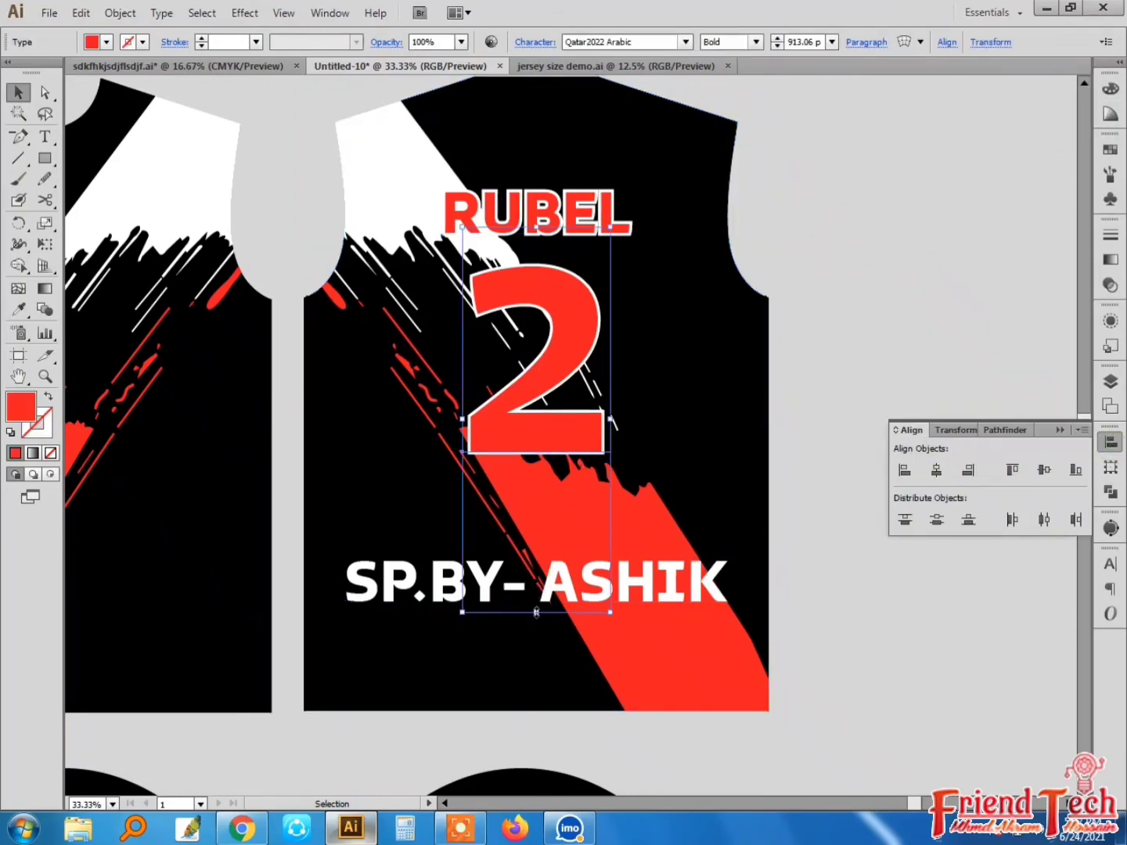
click(828, 315)
key(ctrl+minus)
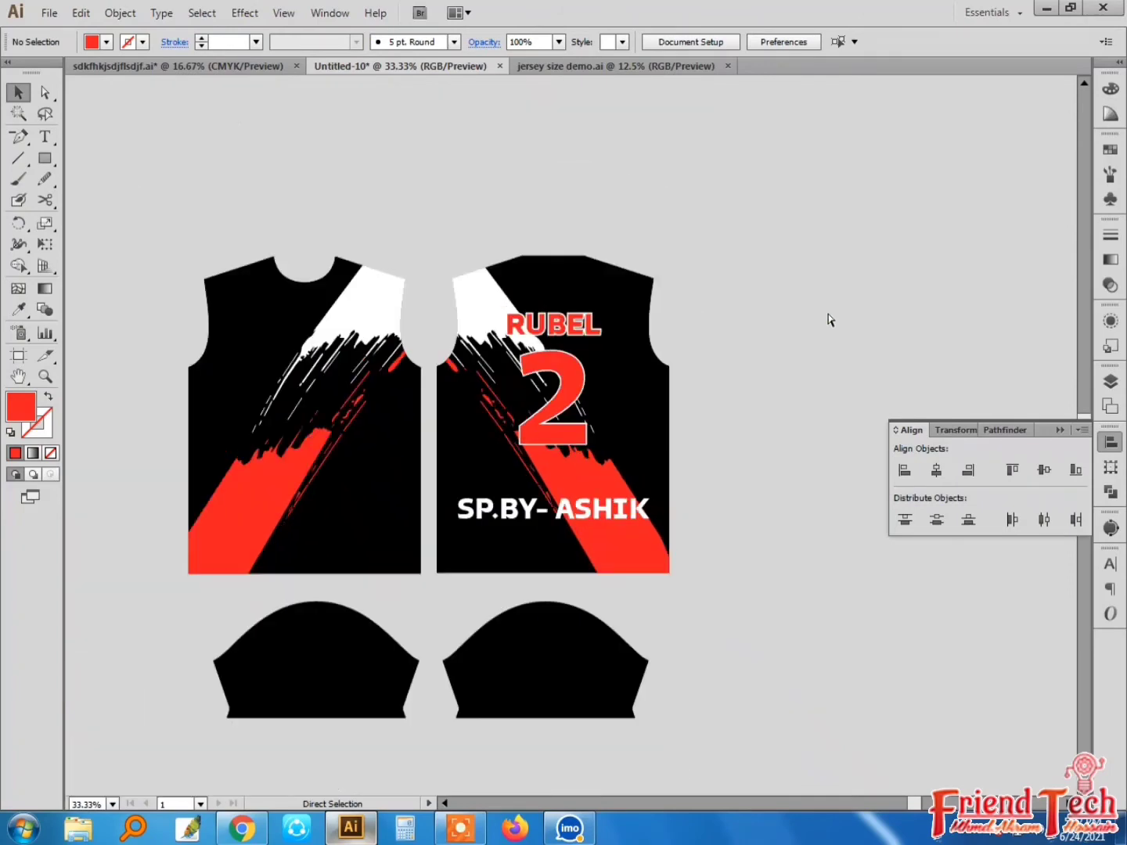
click(666, 386)
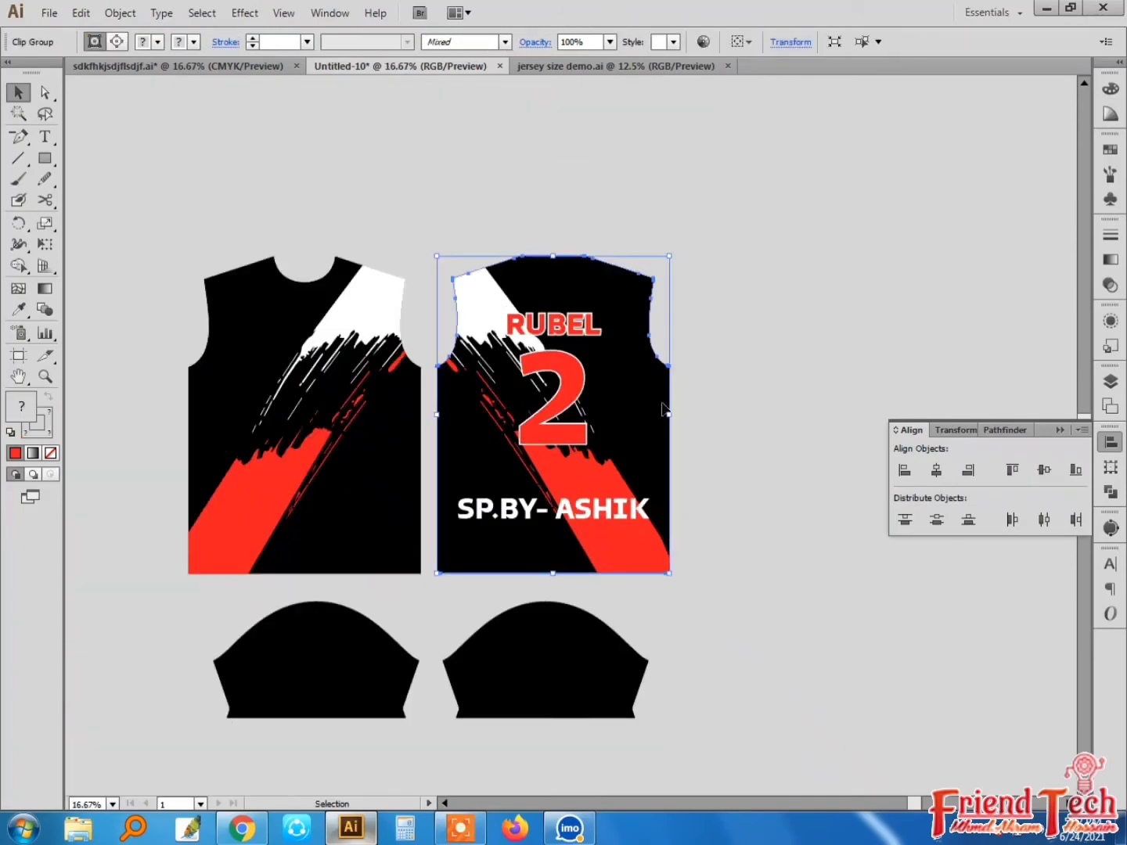
key(ctrl+x)
drag(646, 383, 464, 441)
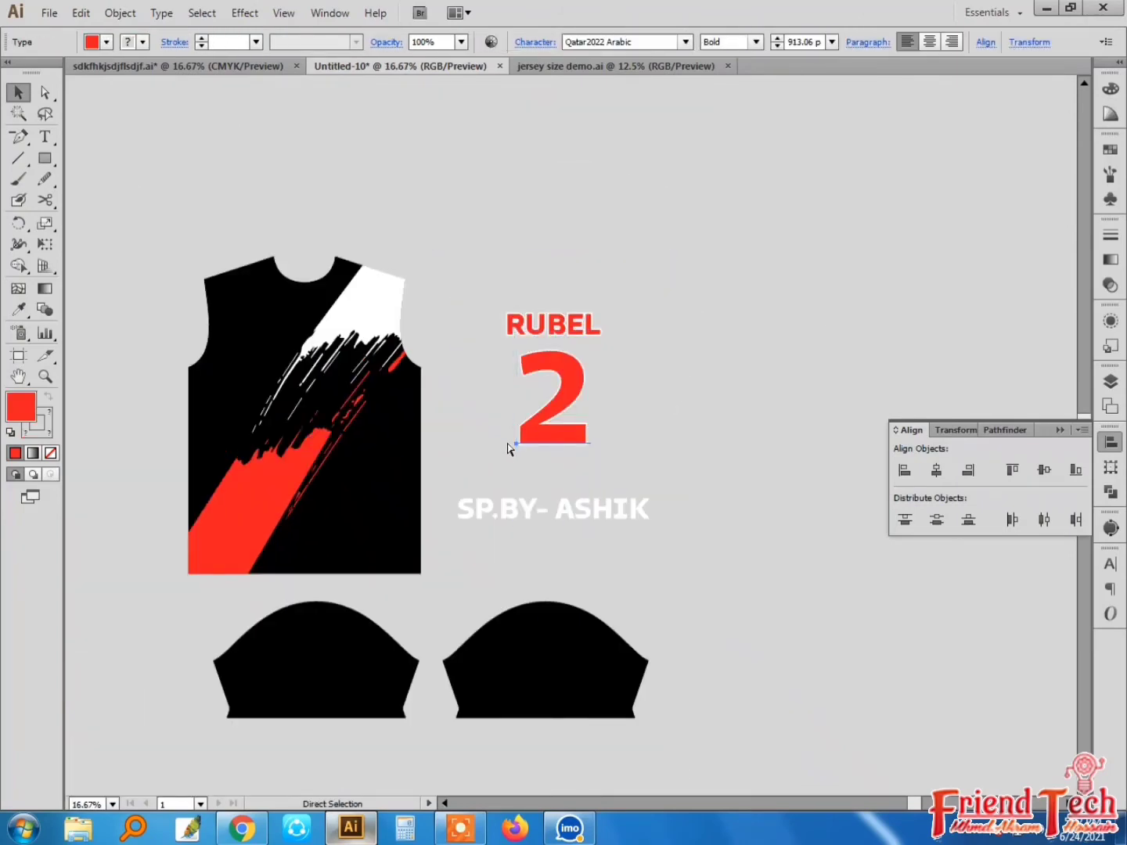
key(ctrl+g)
key(ctrl+b)
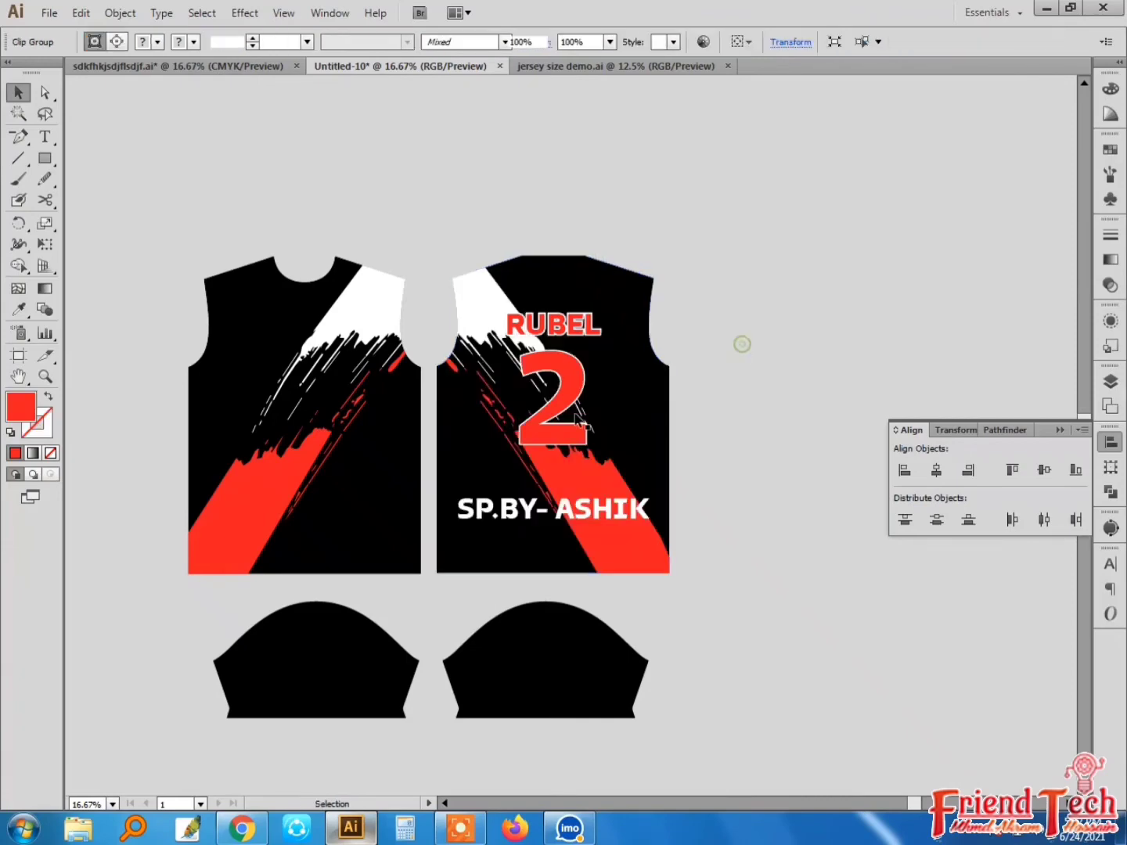
click(741, 345)
Move the number 2 slightly lower on the back piece, between the player's name and the sponsor line
click(566, 430)
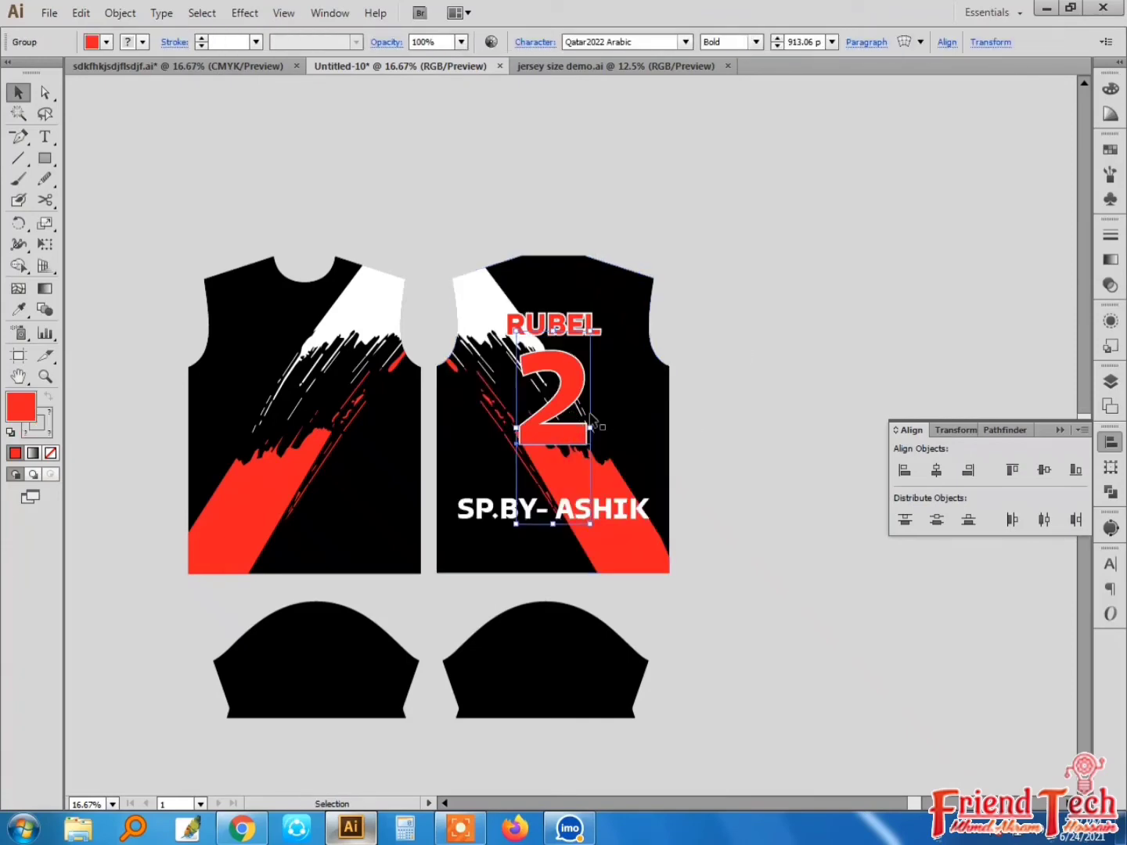
drag(575, 394, 574, 410)
click(755, 355)
Turn off the width and height constraint and set the sponsor line's width to 12 in
drag(755, 354, 231, 594)
drag(320, 435, 383, 444)
key(v)
click(867, 567)
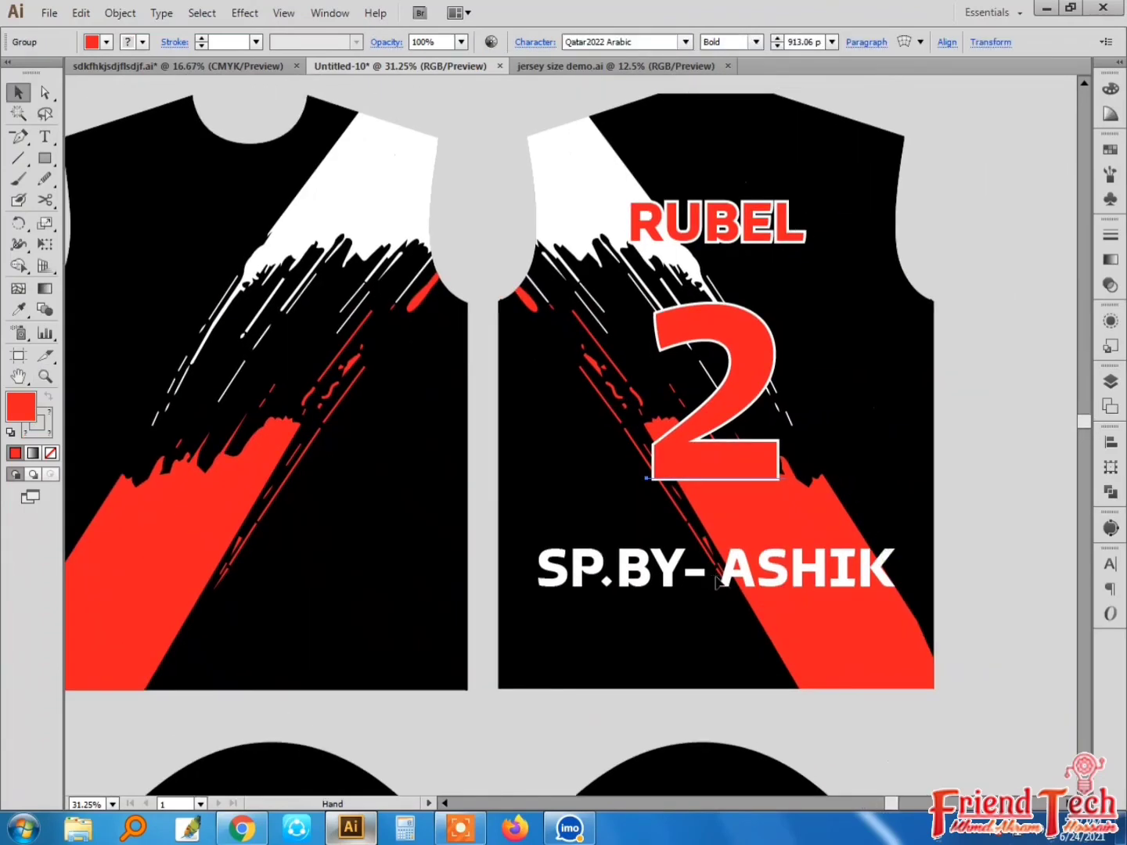
click(1110, 467)
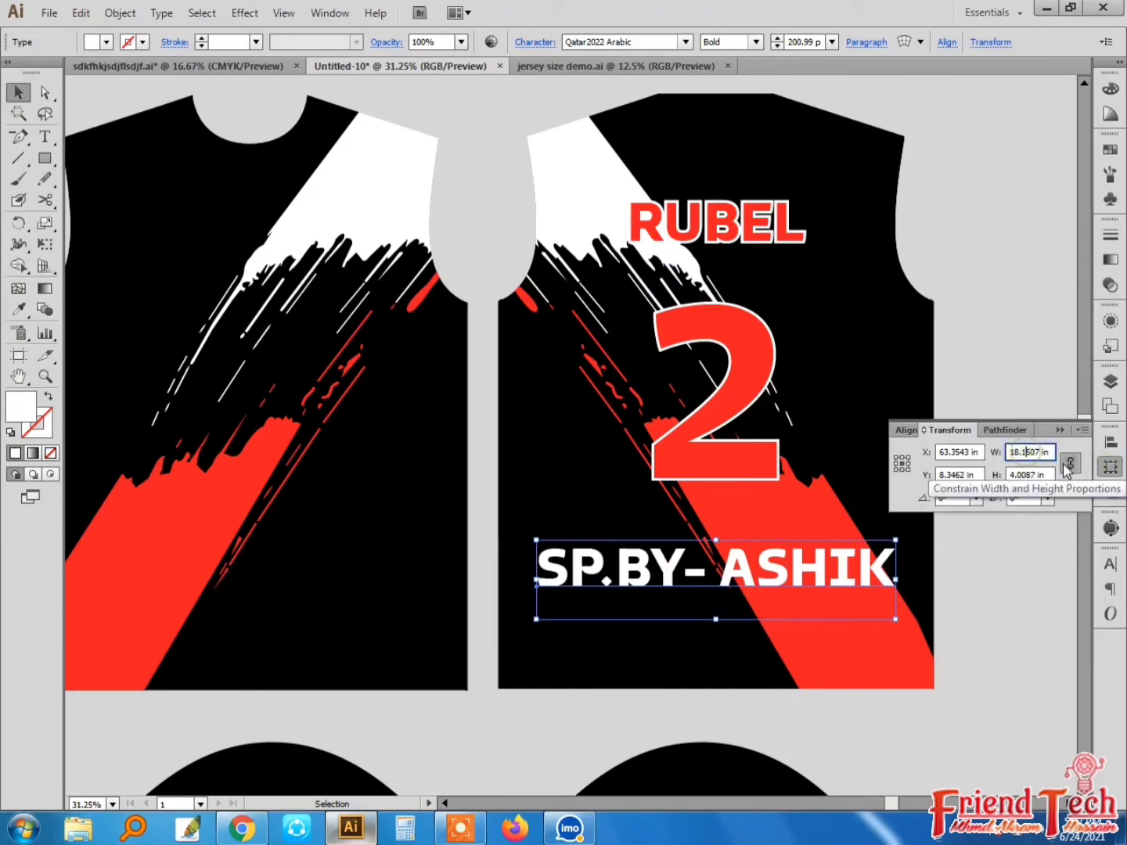
click(1071, 464)
click(1029, 452)
text(12)
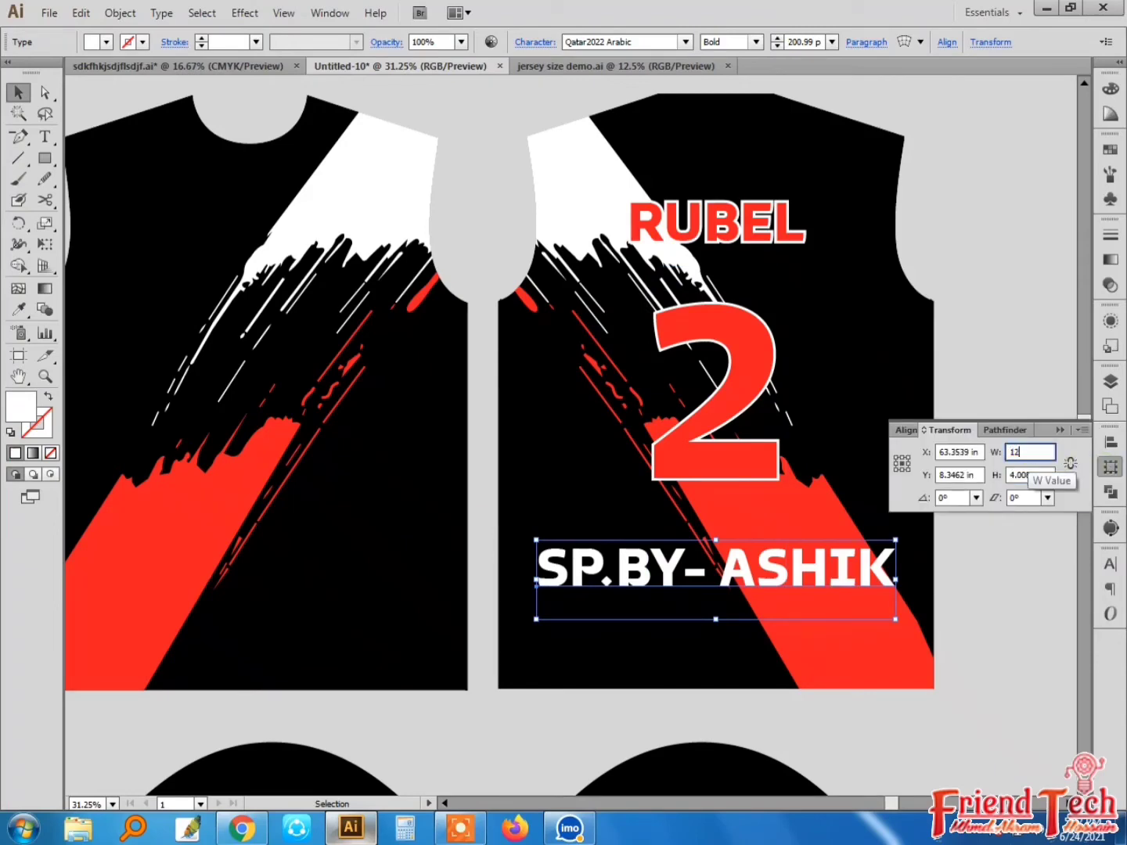
key(Return)
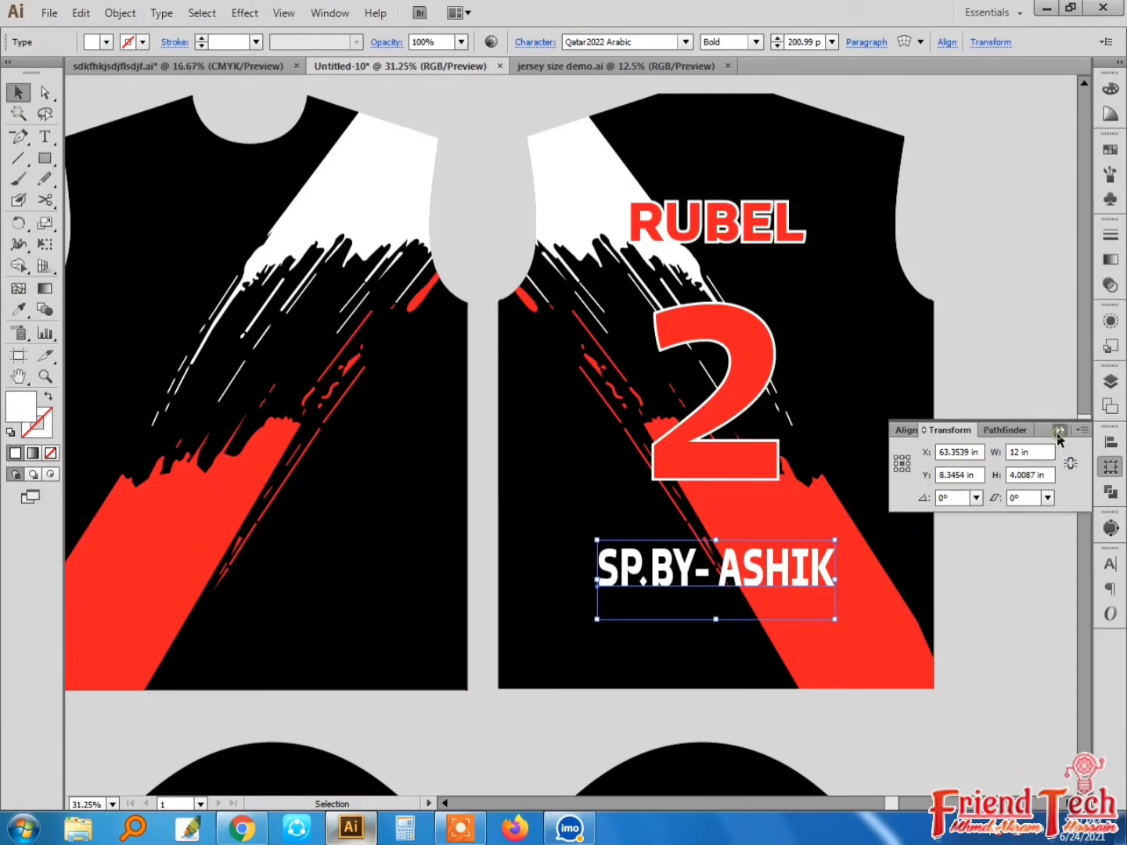
click(1028, 444)
click(1028, 444)
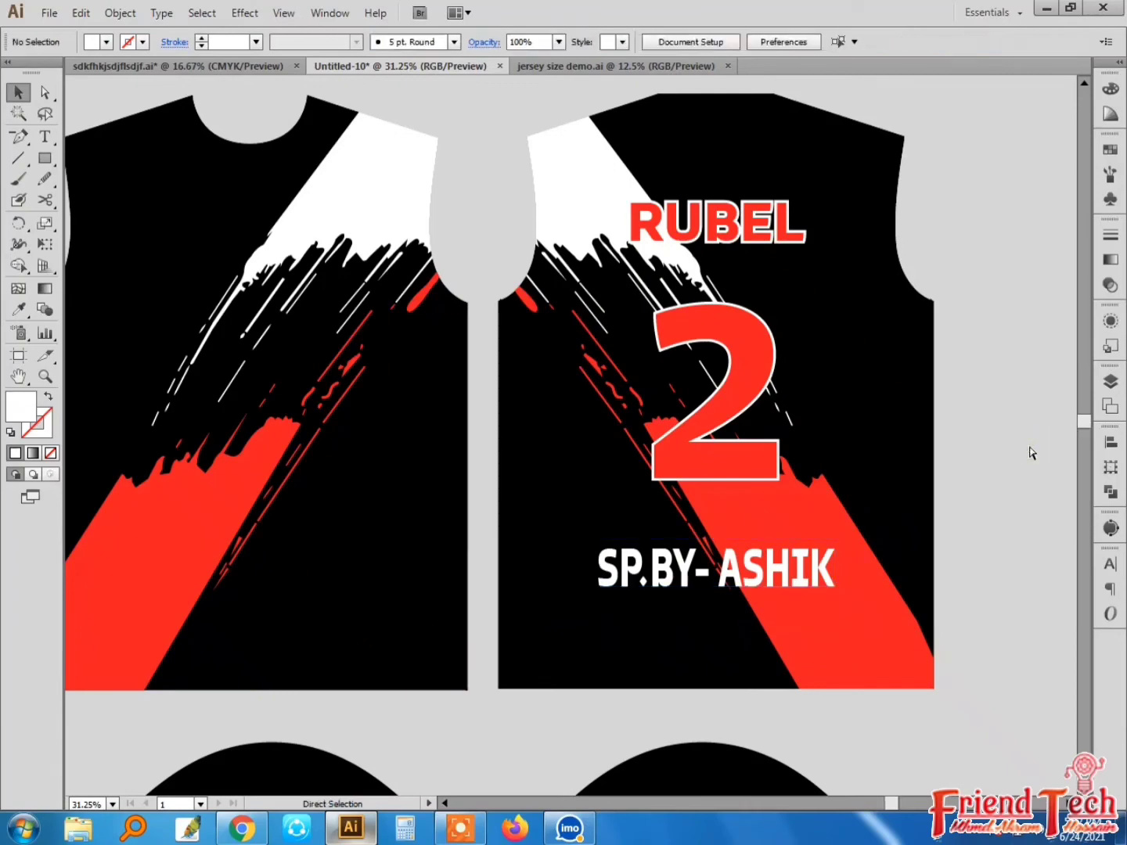
Set the sponsor line's width on the back piece to 13 in
key(ctrl+minus)
drag(882, 468, 763, 483)
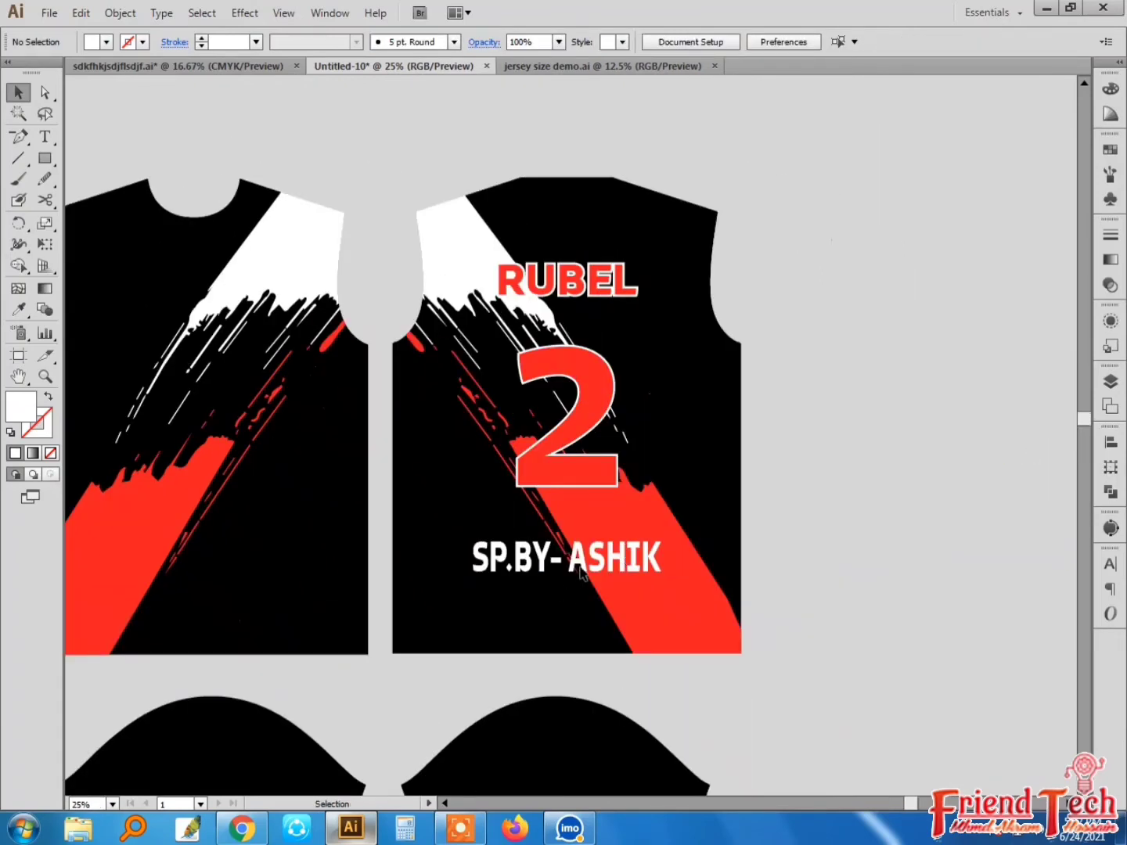
click(582, 574)
click(650, 572)
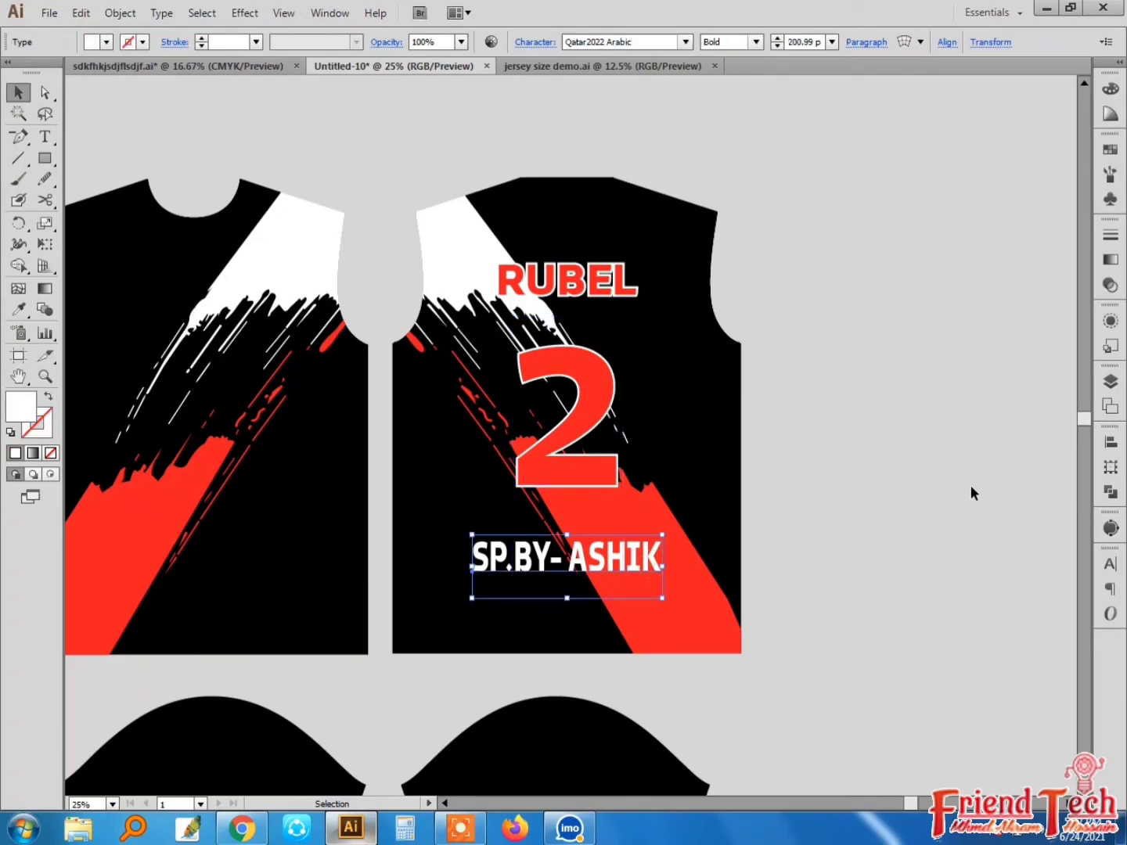
click(1105, 469)
click(1030, 451)
text(1)
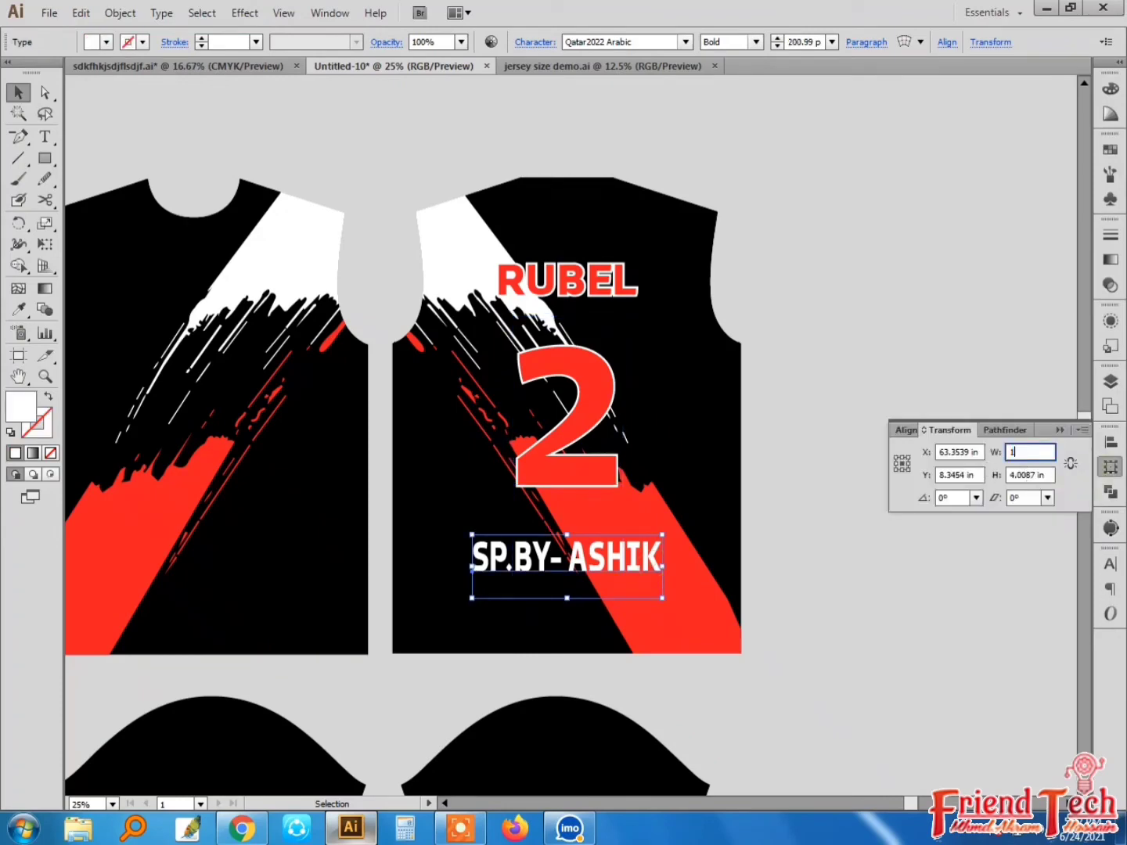
text(3)
key(Return)
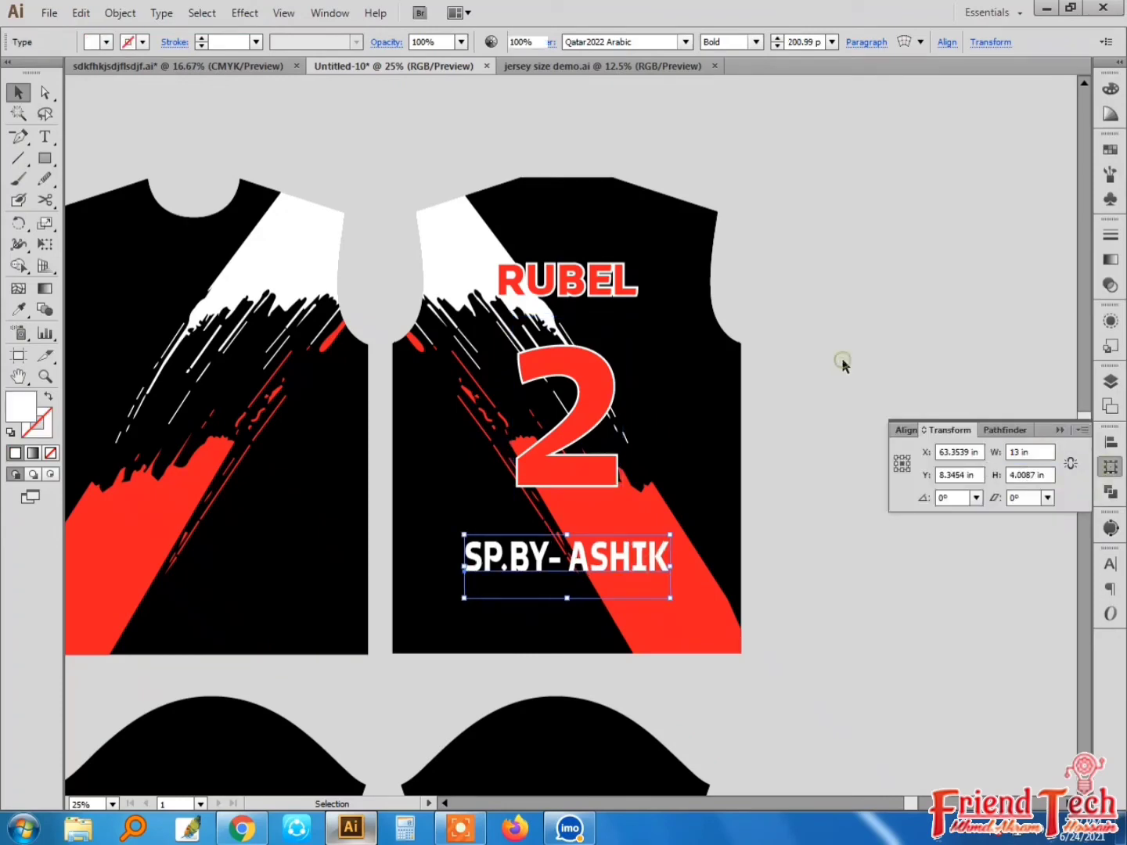
click(843, 362)
Group the back piece with the player's name, number and sponsor line
key(ctrl+minus)
drag(717, 261, 485, 583)
key(ctrl+g)
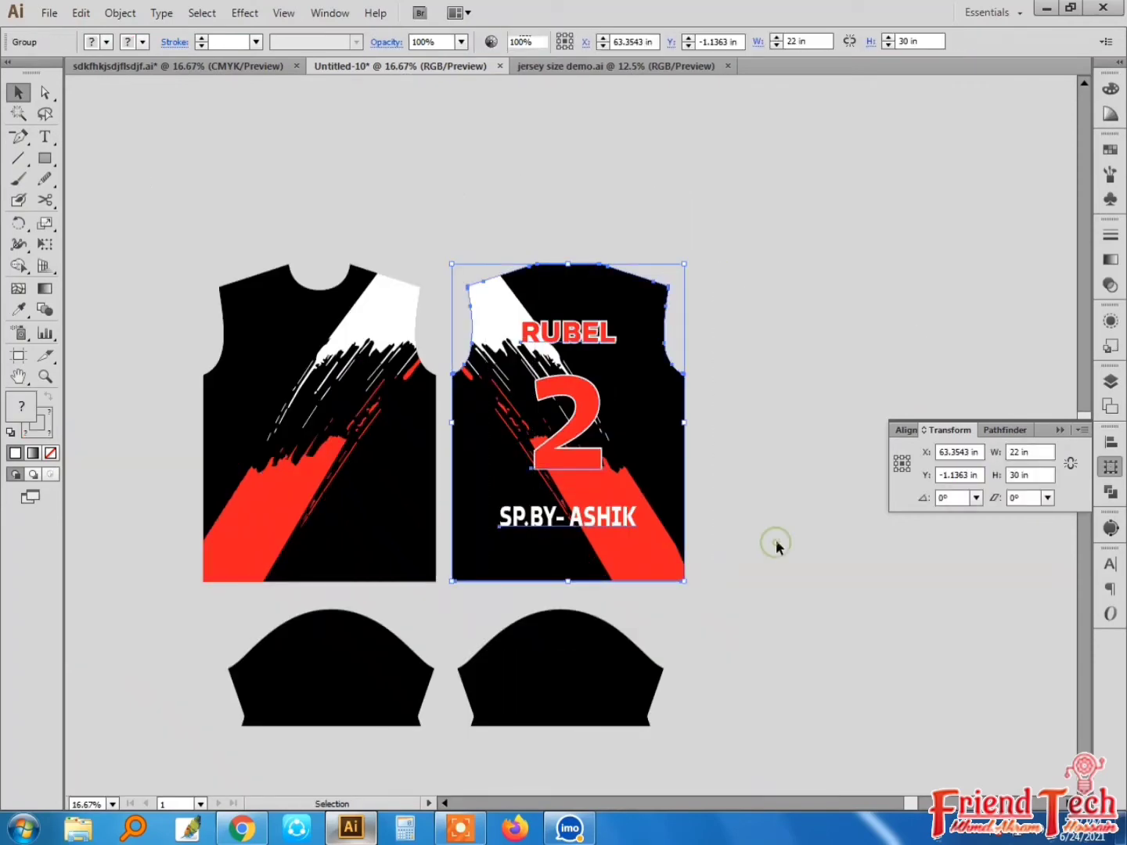
click(776, 538)
Start opening a logo file and browse to the COMON folder on the DOKAN (F:) drive
drag(475, 483, 579, 471)
drag(673, 571, 268, 289)
click(50, 15)
click(88, 72)
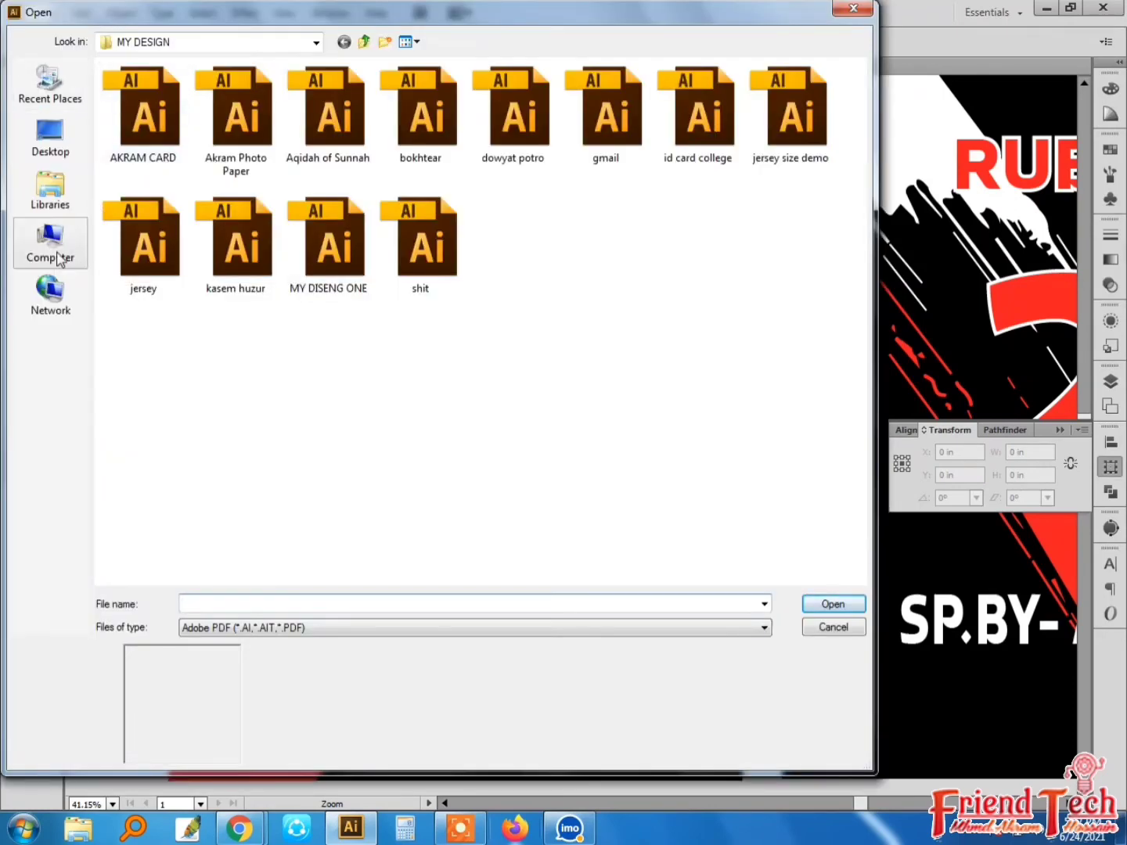
double_click(568, 199)
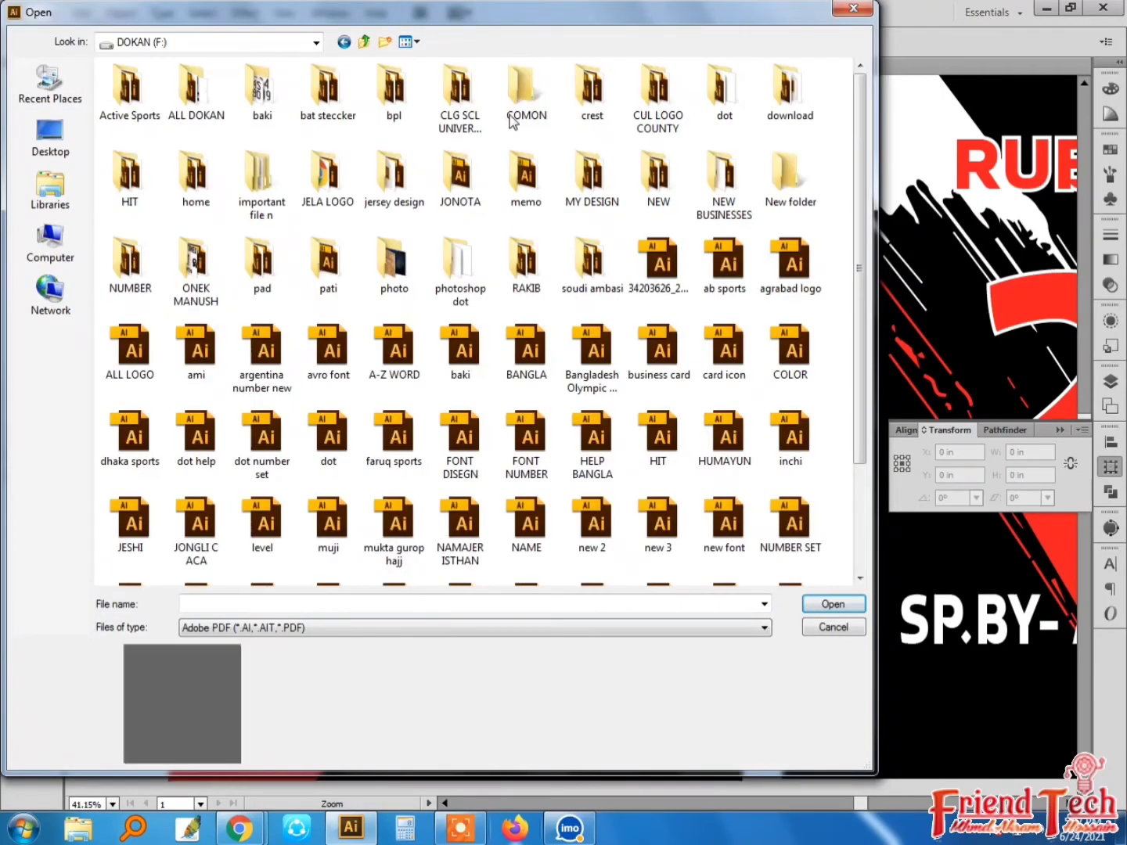
double_click(523, 94)
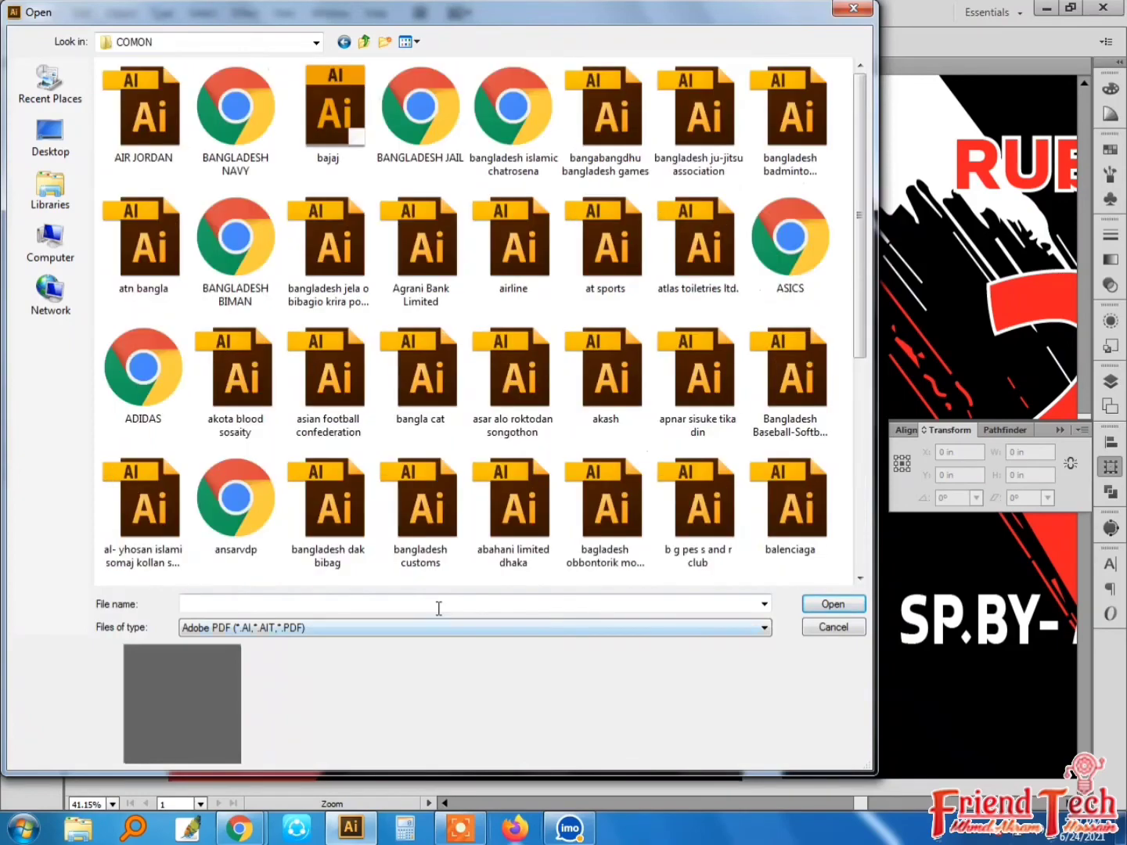
text(nationa)
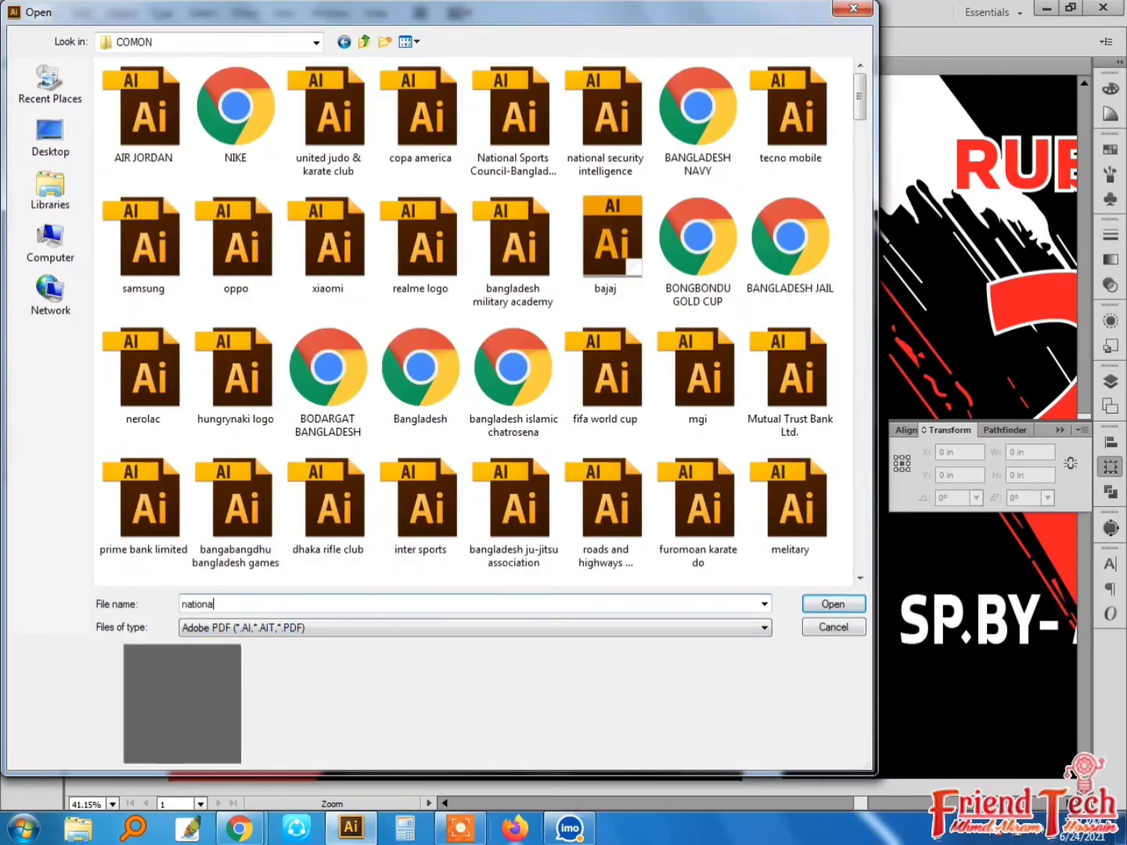
text(l unive)
key(BackSpace)
key(BackSpace)
key(BackSpace)
key(BackSpace)
key(BackSpace)
key(BackSpace)
key(BackSpace)
key(BackSpace)
key(BackSpace)
key(BackSpace)
key(BackSpace)
key(BackSpace)
key(BackSpace)
key(BackSpace)
Open the file national university.ai from the COMON folder
text(nat)
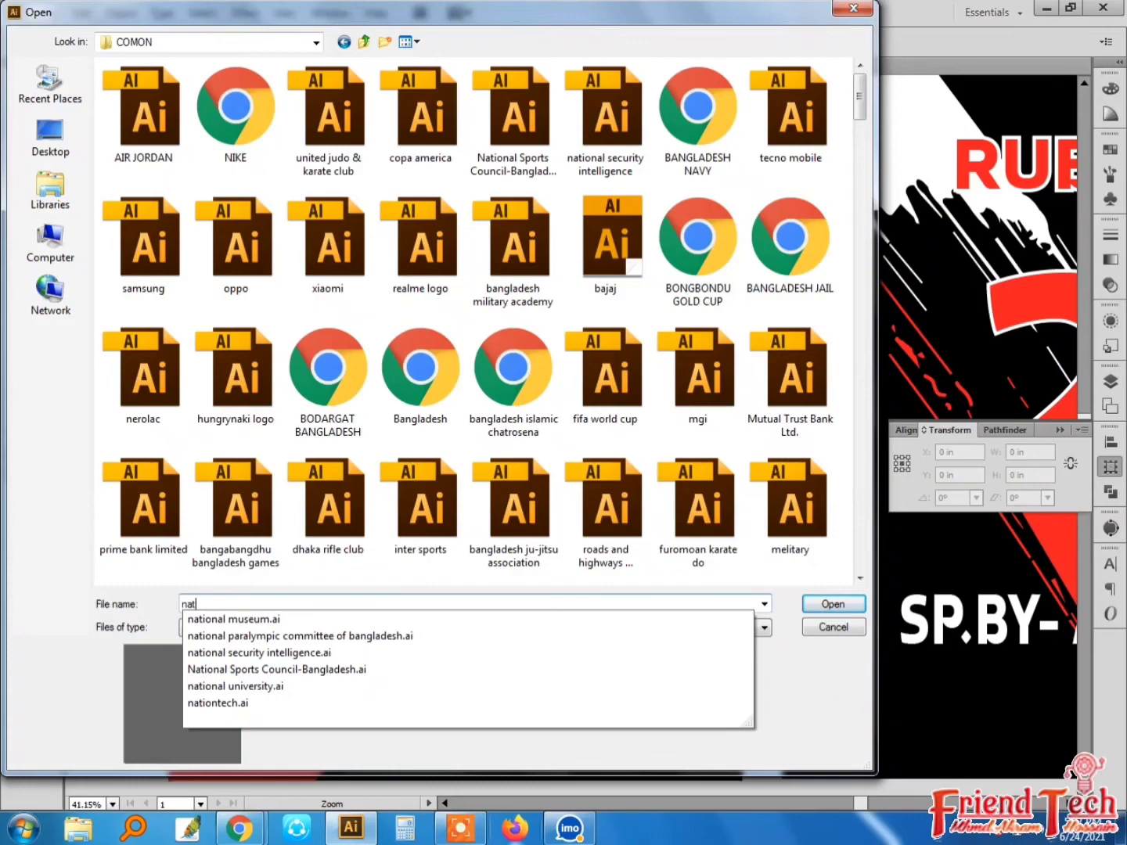
key(Down)
key(Down)
key(Down)
key(Down)
key(Down)
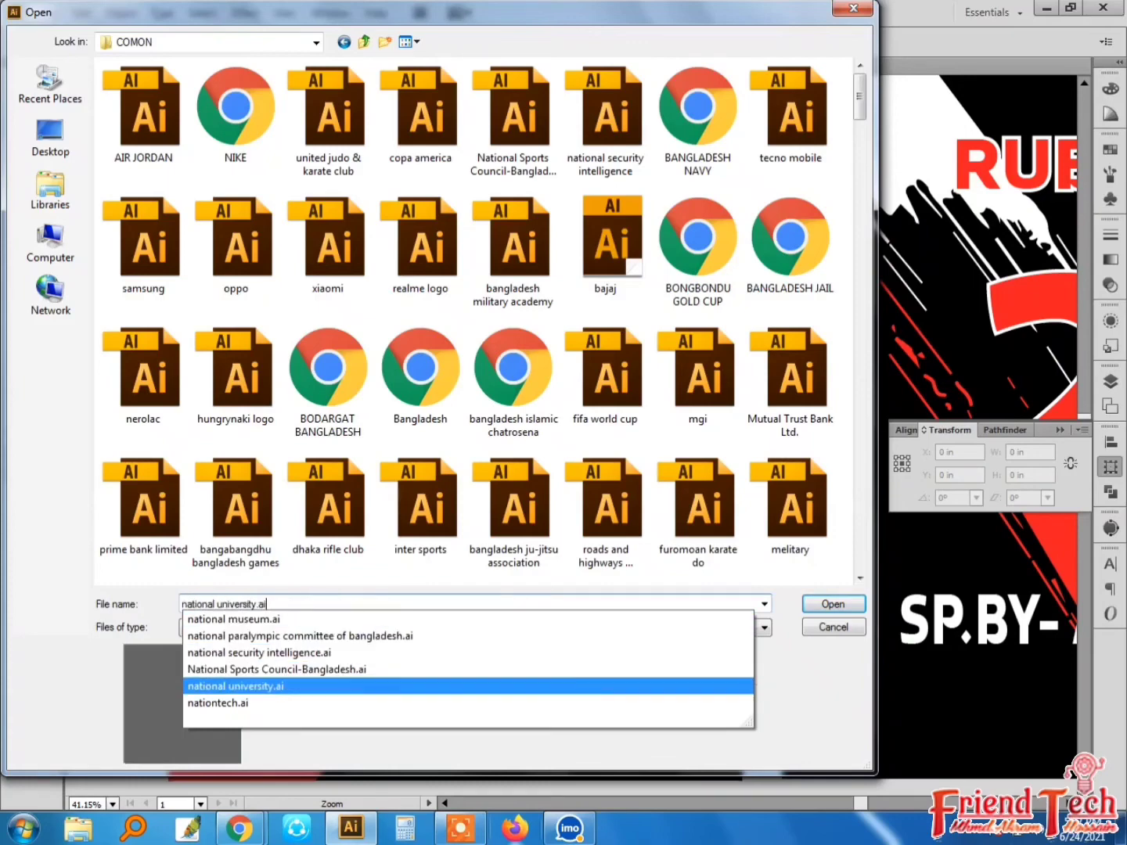
key(Return)
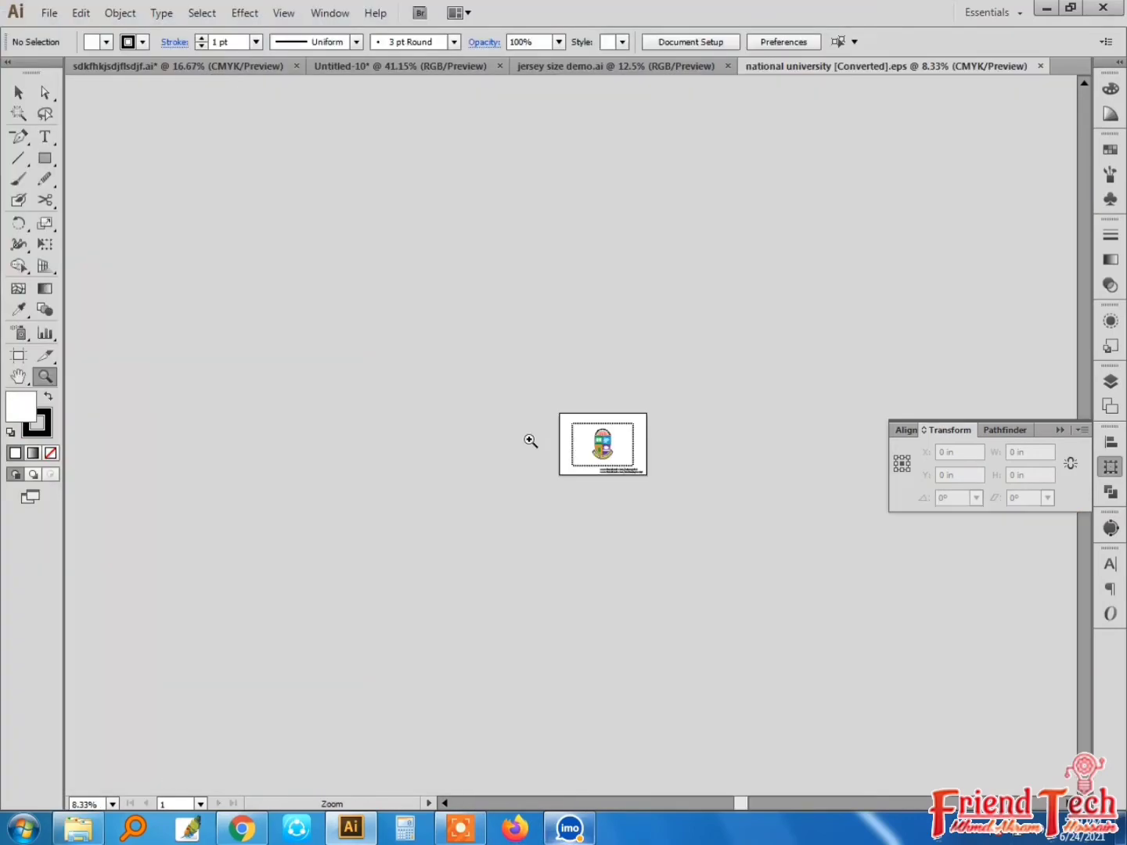
Select the whole university emblem, including its arched text and ribbon, and cut it from the artwork
drag(548, 397, 647, 491)
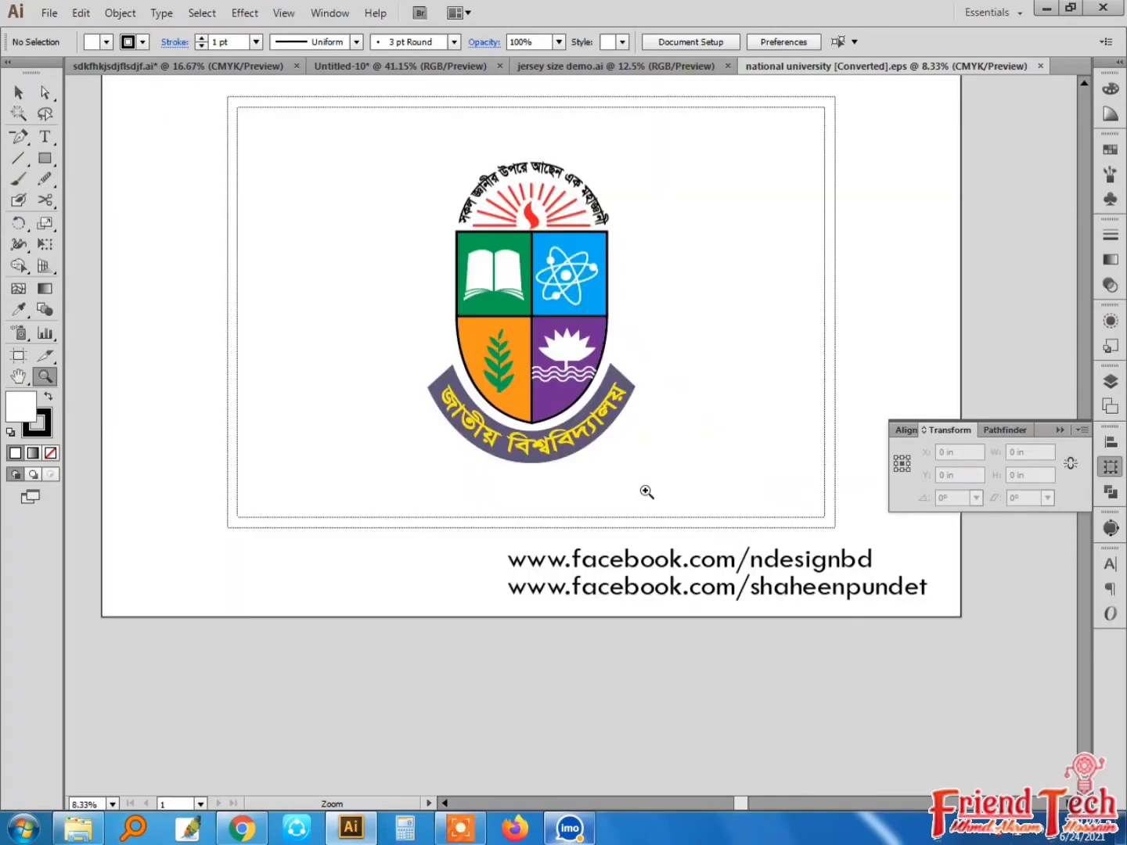
key(v)
click(565, 321)
click(640, 159)
drag(471, 379, 423, 452)
key(ctrl+c)
key(ctrl+x)
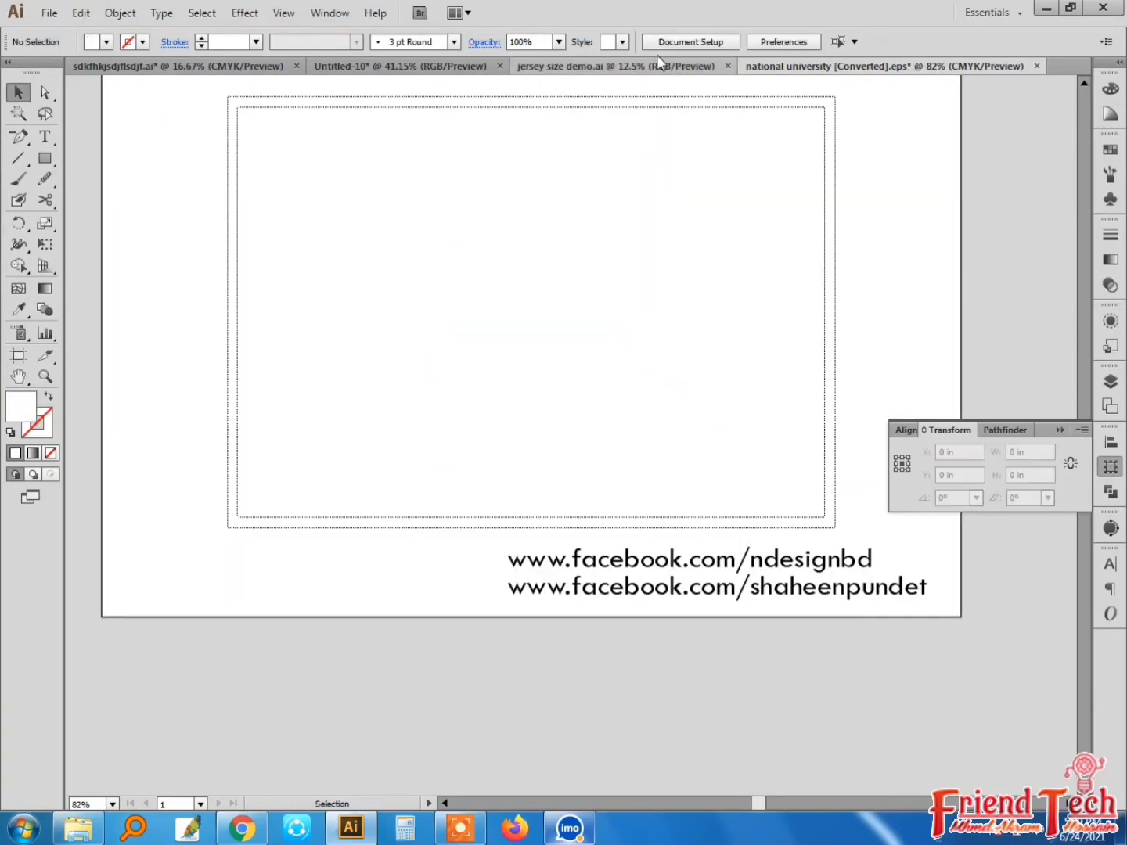
Switch to the Untitled-10 jersey document, paste the university emblem onto the front piece and group its parts
click(455, 66)
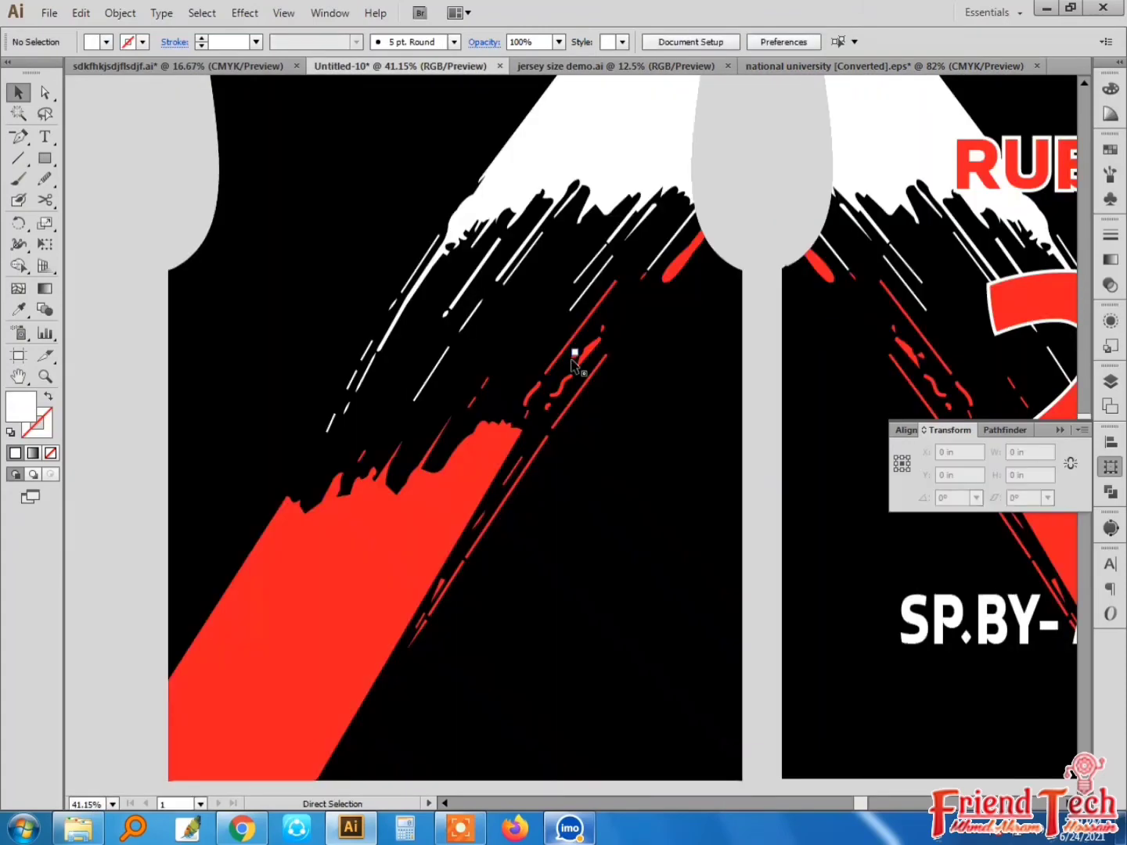
key(ctrl+v)
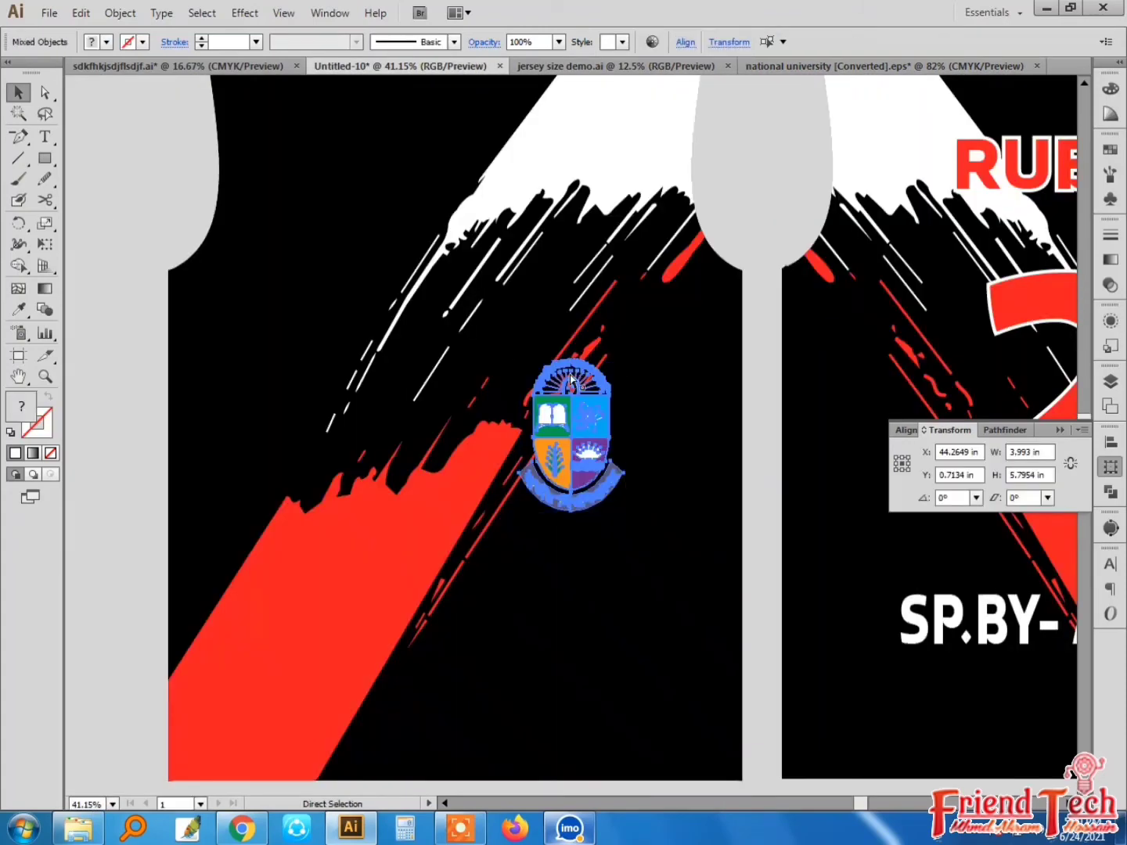
key(ctrl+g)
Constrain the emblem's proportions and set its height to 3 in
drag(571, 380, 580, 538)
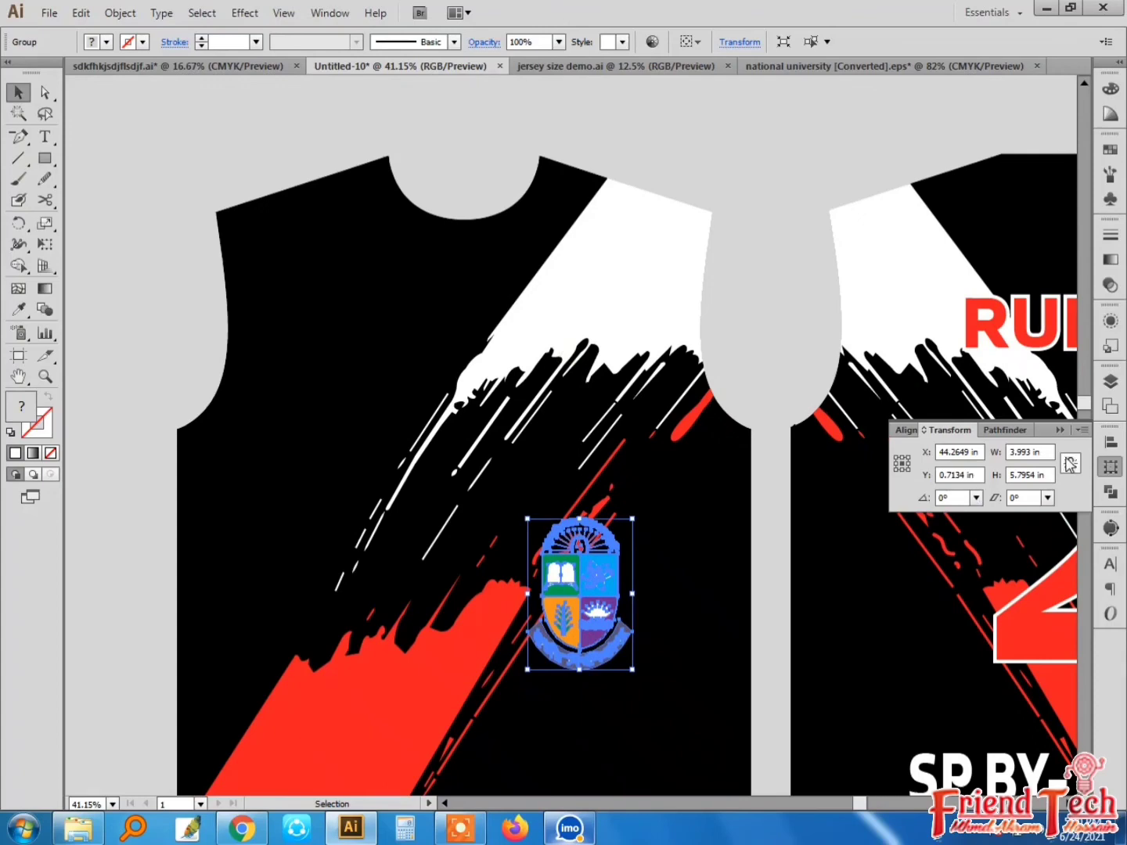
click(1070, 464)
double_click(1026, 475)
text(3)
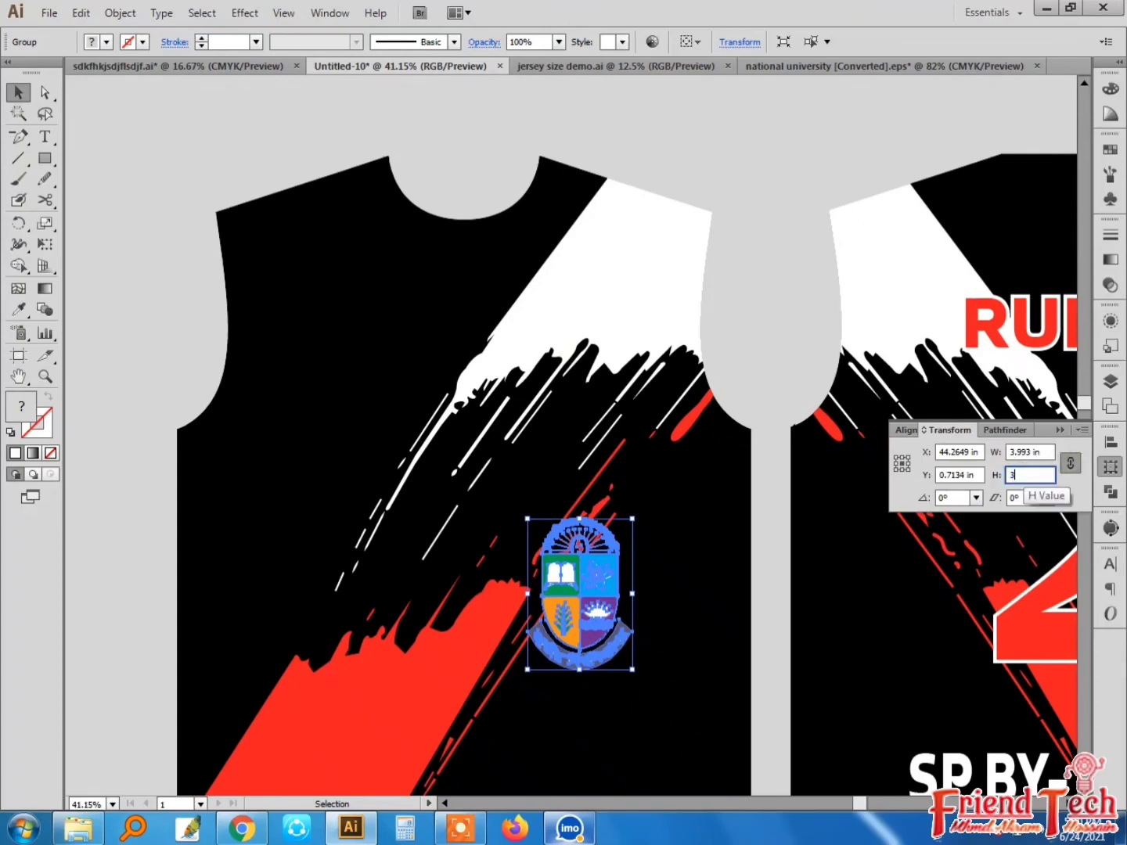
key(Return)
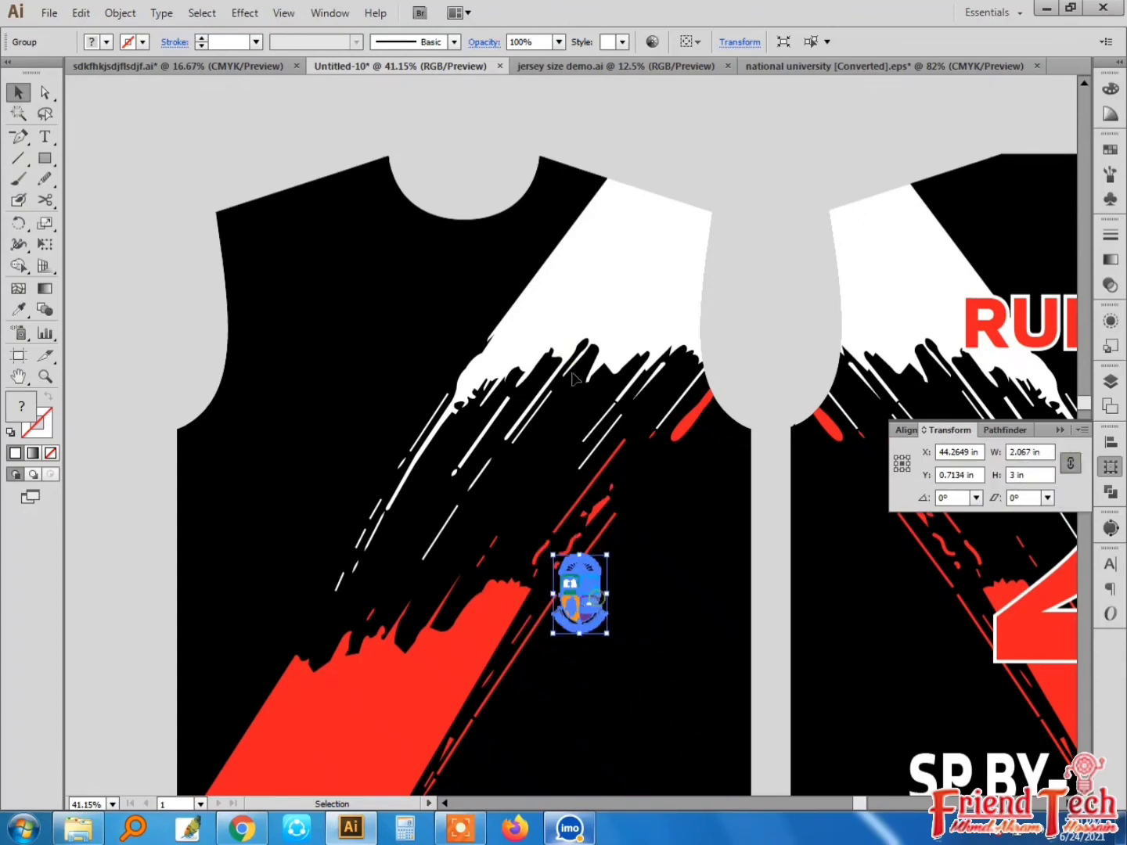
Move the emblem up onto the white brush area on the front piece's chest
drag(598, 601, 580, 311)
click(721, 307)
drag(721, 304, 649, 193)
key(ctrl+minus)
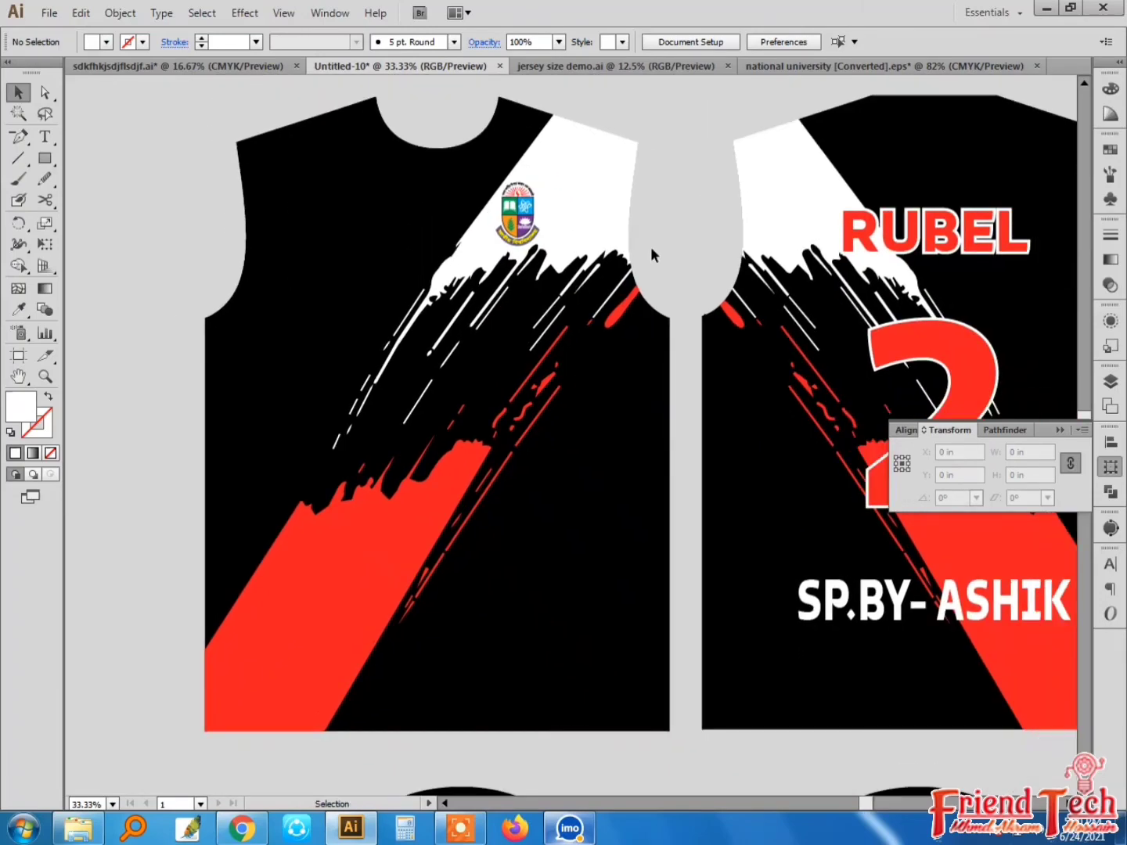
Copy the white sponsor line from the back piece and paste the copy across the middle of the front piece
drag(949, 618, 971, 618)
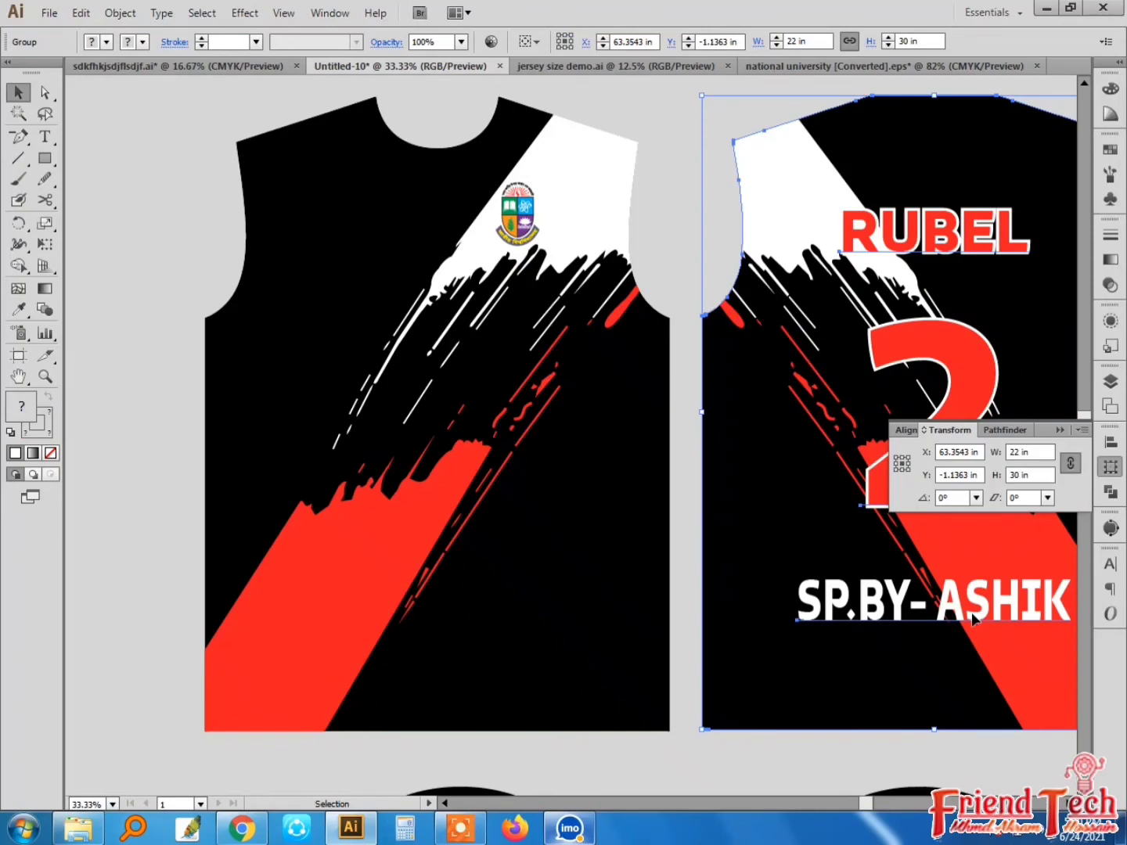
double_click(973, 618)
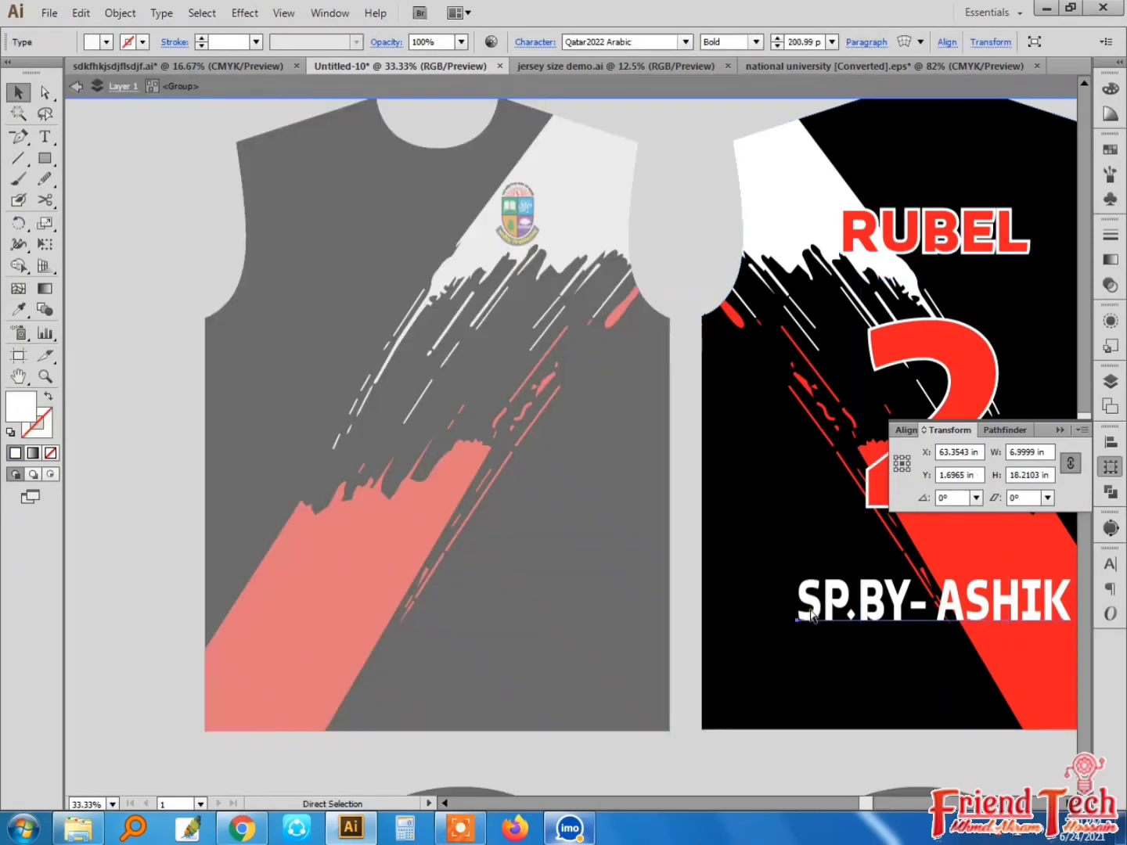
double_click(582, 755)
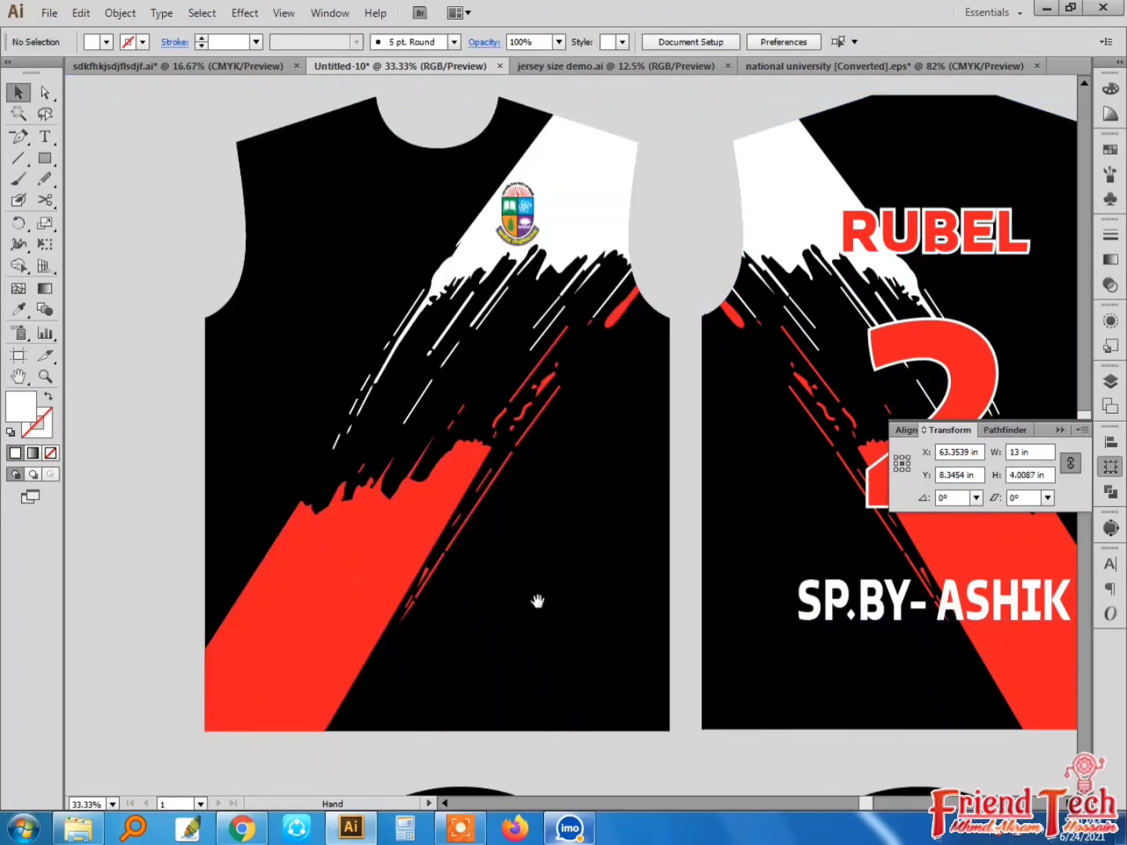
drag(538, 601, 557, 602)
key(ctrl+v)
drag(615, 423, 493, 452)
Replace the wording of the pasted text on the front piece with "NATIONAL UNIVERSITY"
triple_click(493, 450)
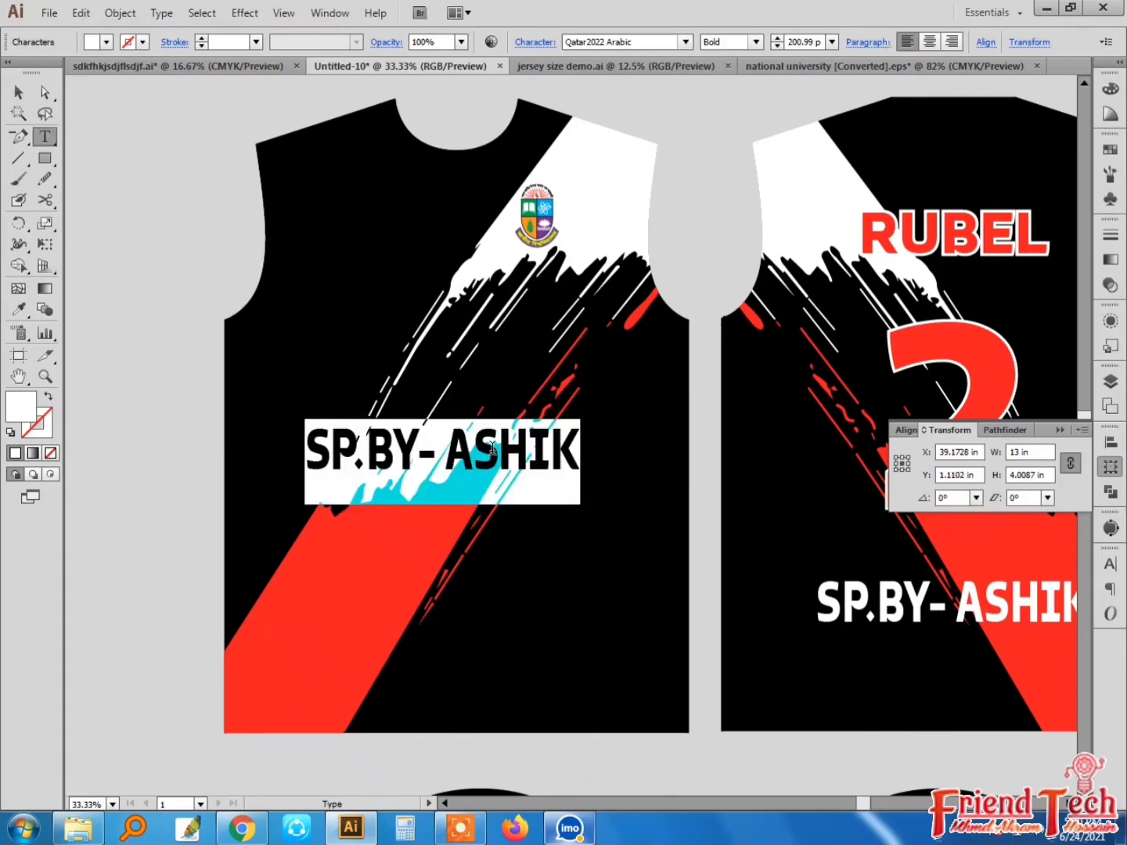
text(NA)
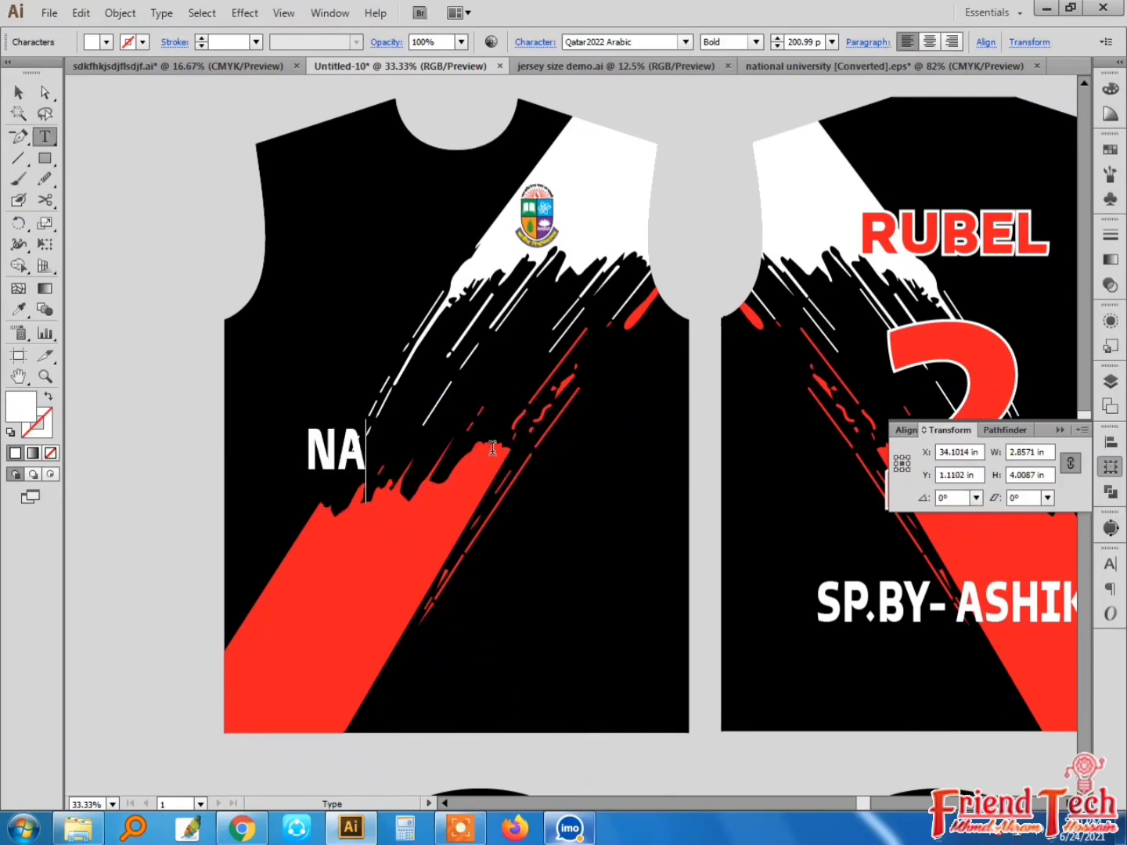
text(TIONAL )
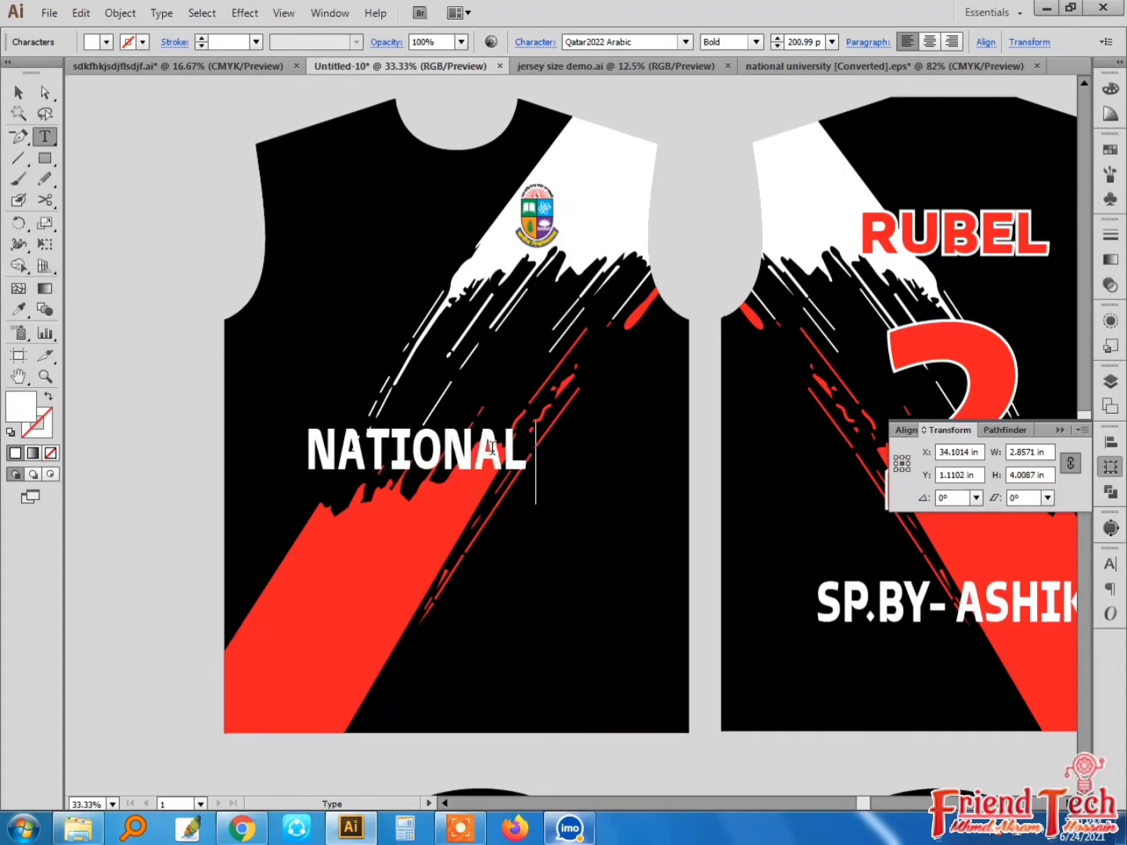
text(UNIVERSI)
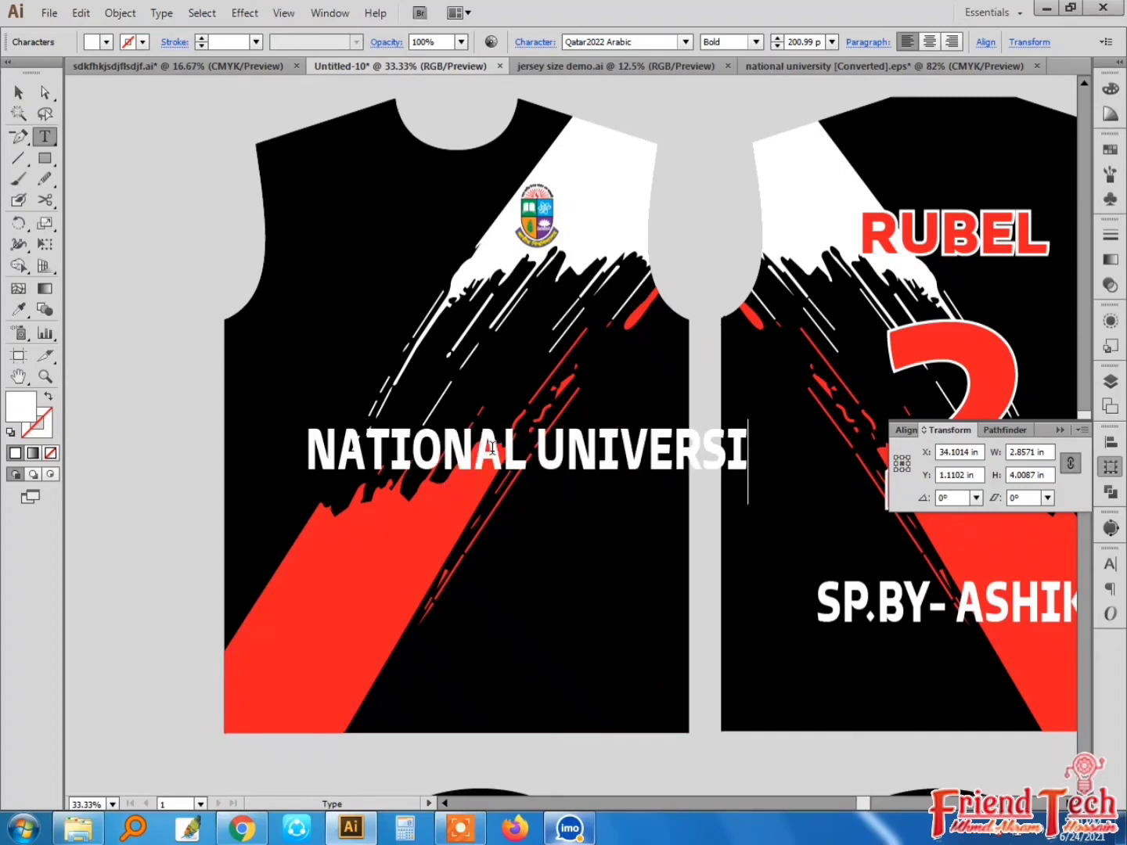
text(TY)
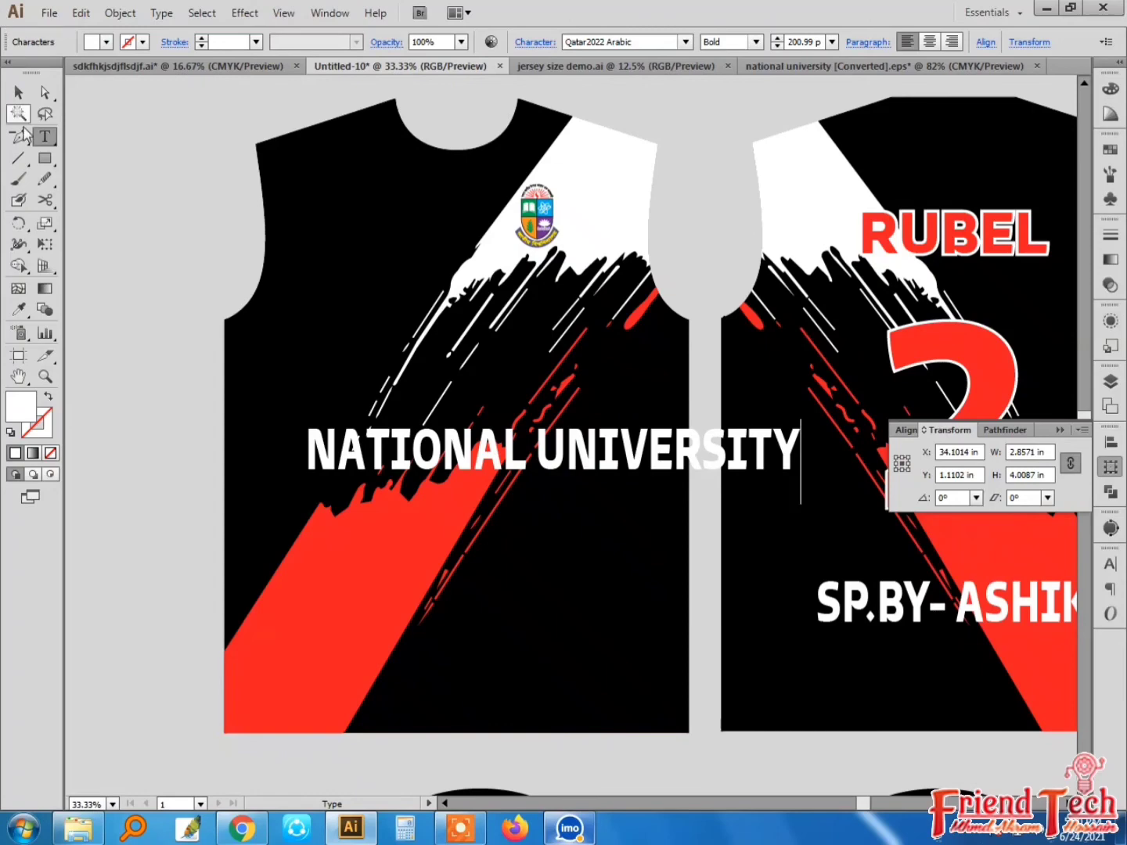
Narrow the NATIONAL UNIVERSITY text to about 16 in wide and centre it on the front piece, slightly higher up
click(25, 94)
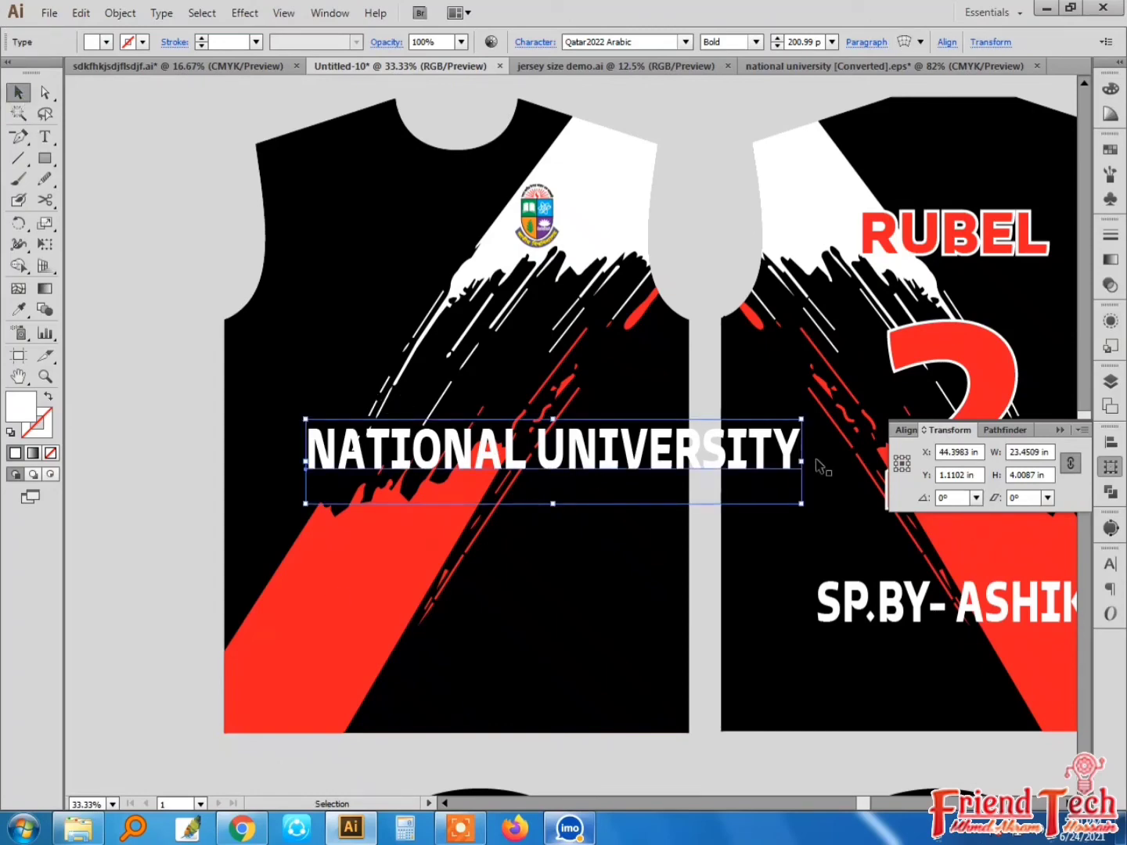
drag(801, 462, 642, 461)
drag(540, 456, 530, 407)
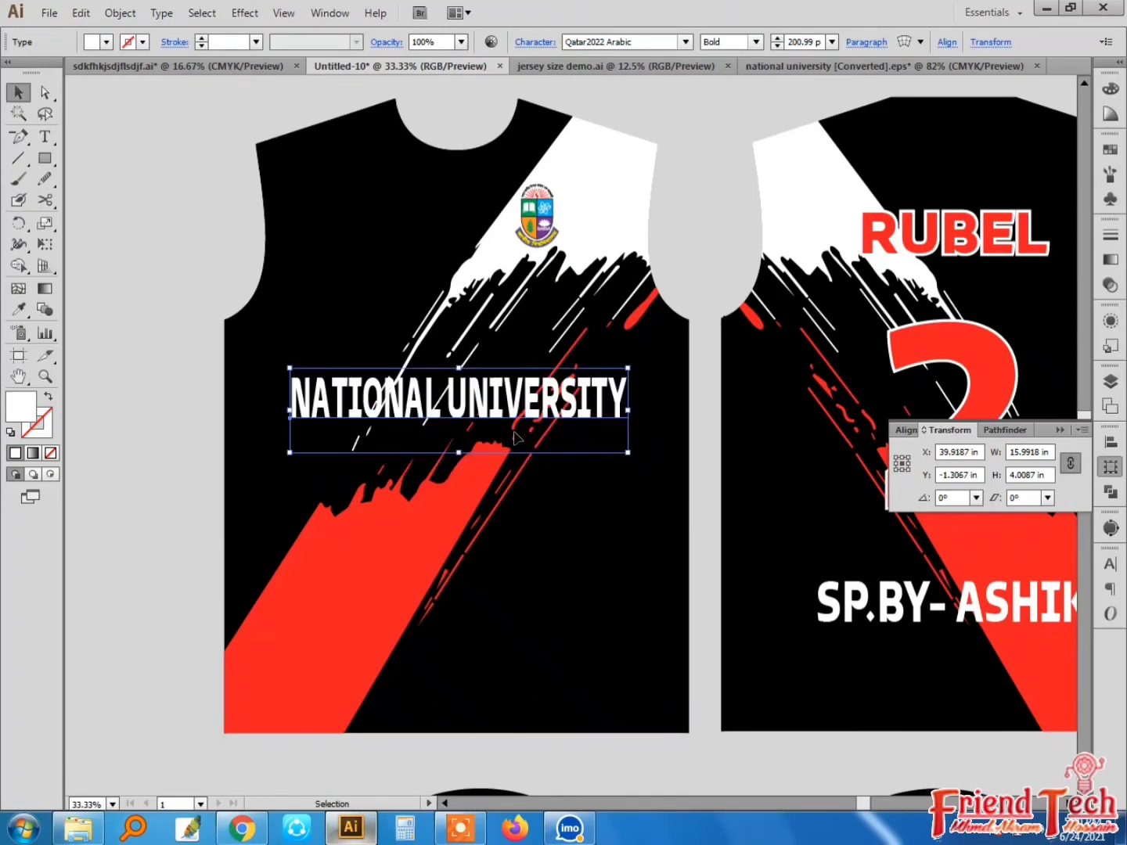
Fill the NATIONAL UNIVERSITY text with the red sampled from the front piece's brush stroke
key(i)
click(385, 530)
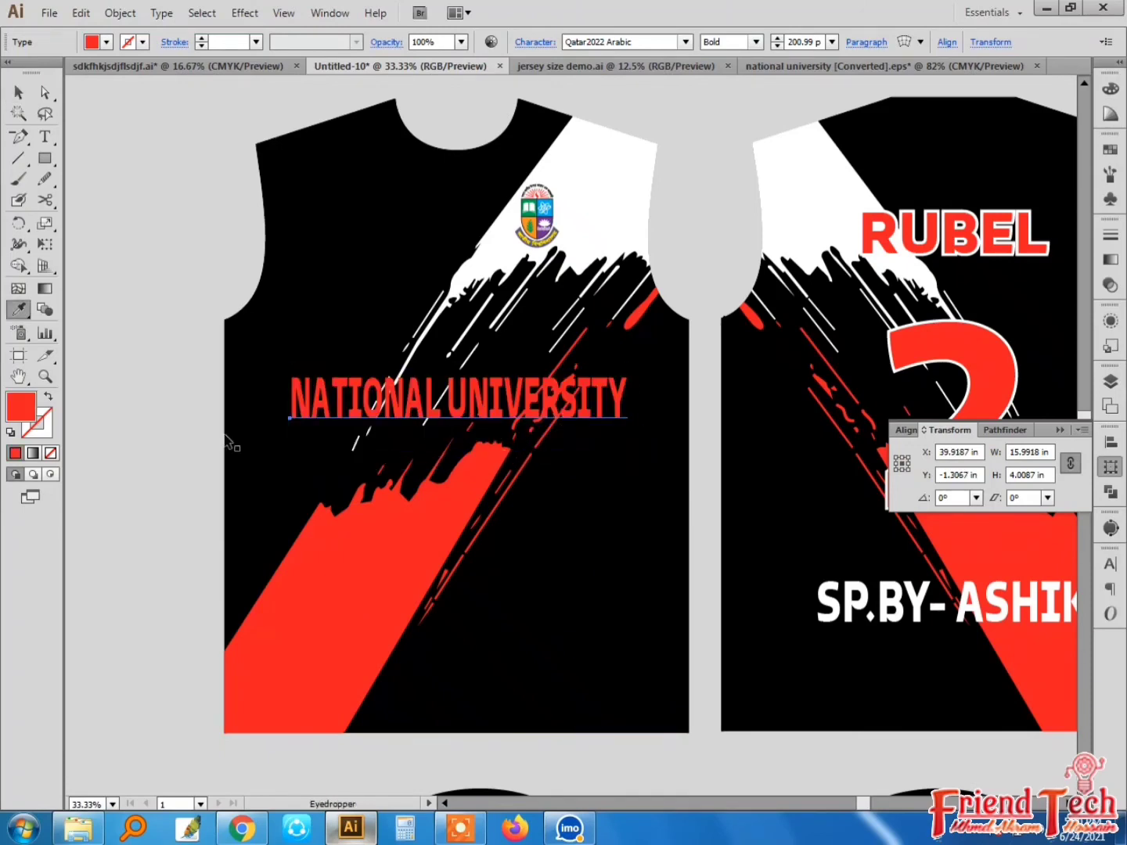
key(v)
click(162, 415)
key(a)
click(474, 404)
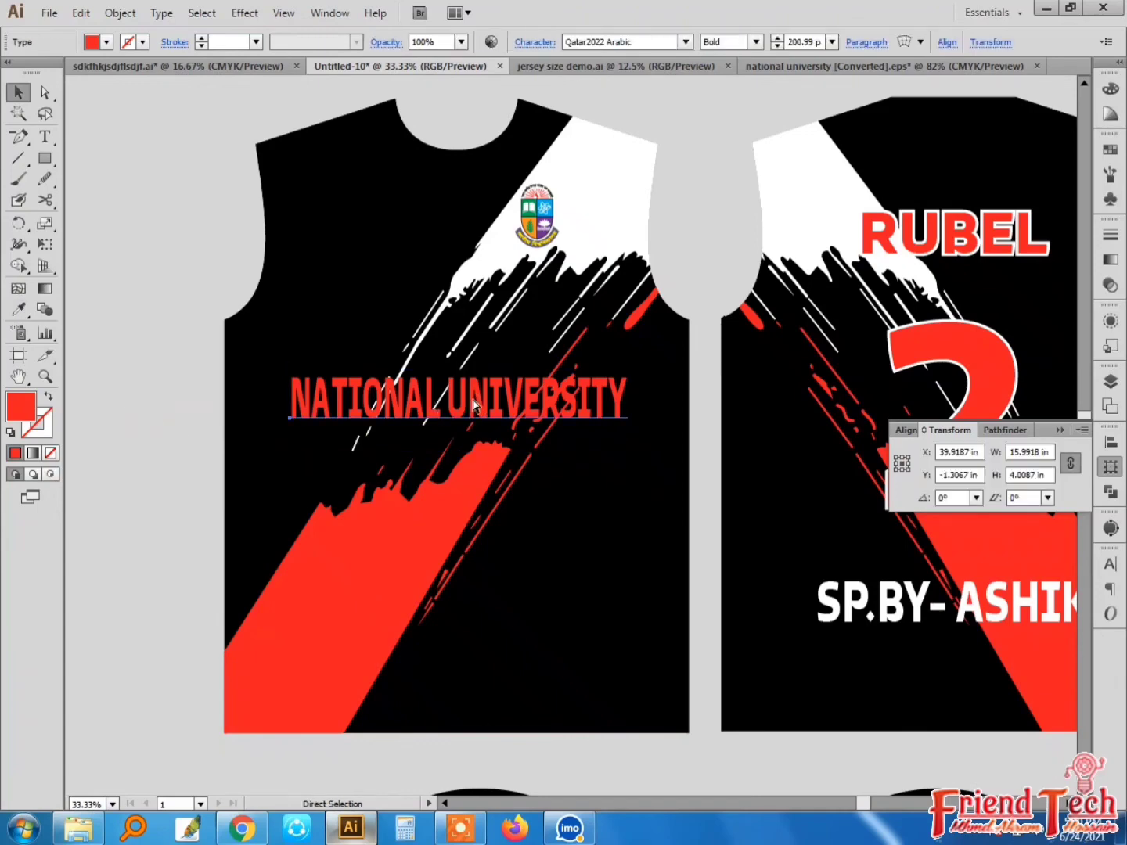
key(v)
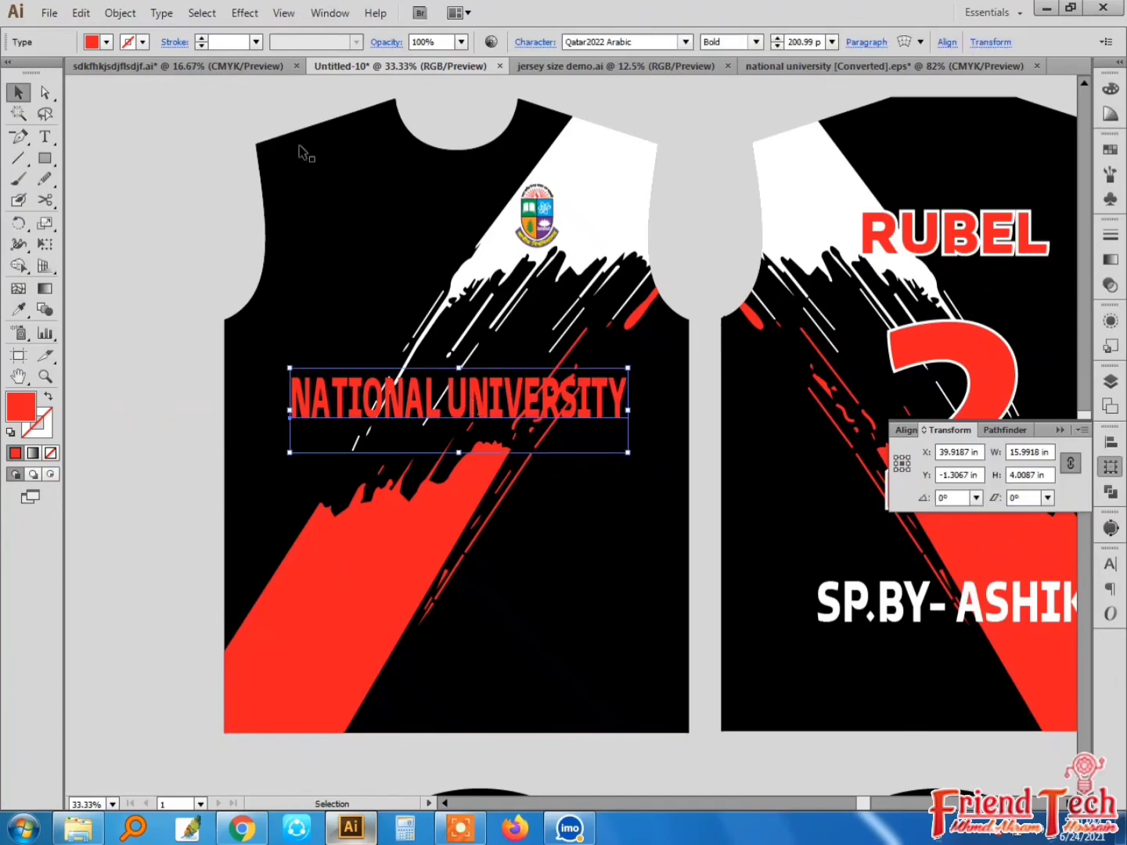
Give the NATIONAL UNIVERSITY text a 9 pt white (ffffff) stroke
click(201, 37)
click(201, 37)
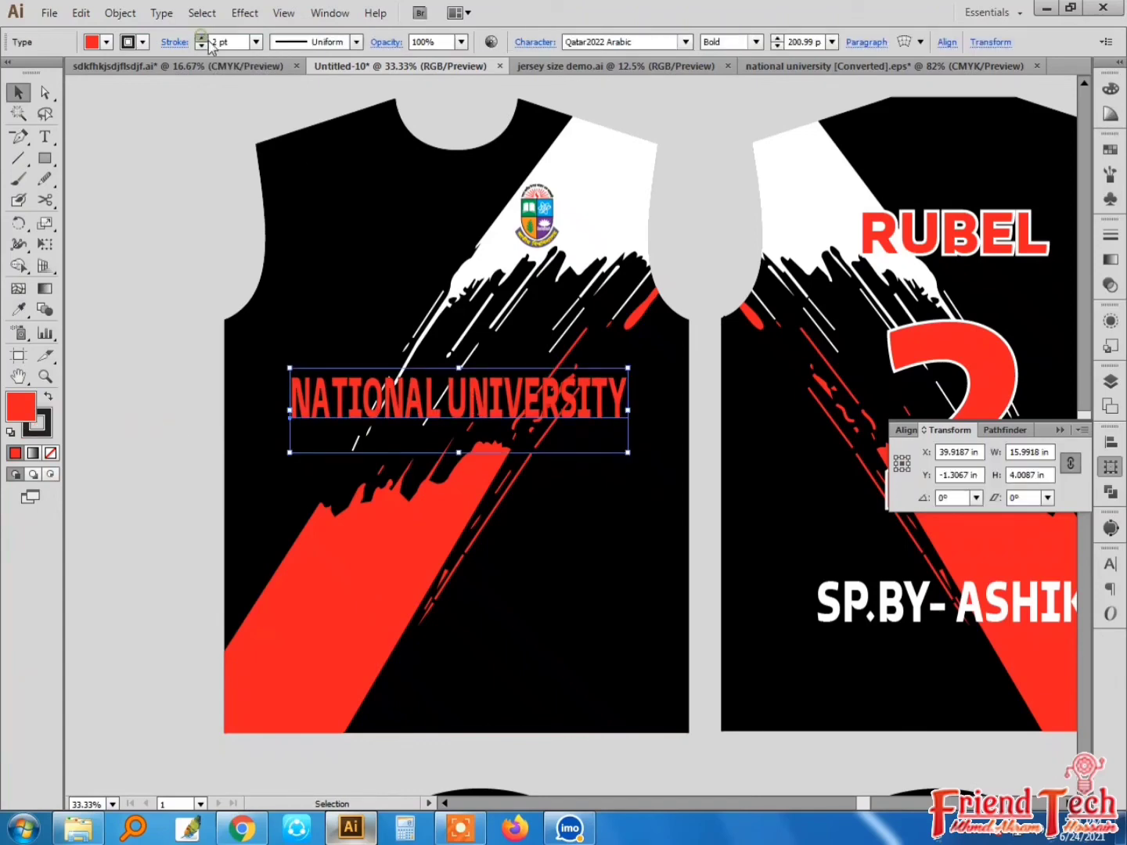
click(1109, 89)
click(924, 98)
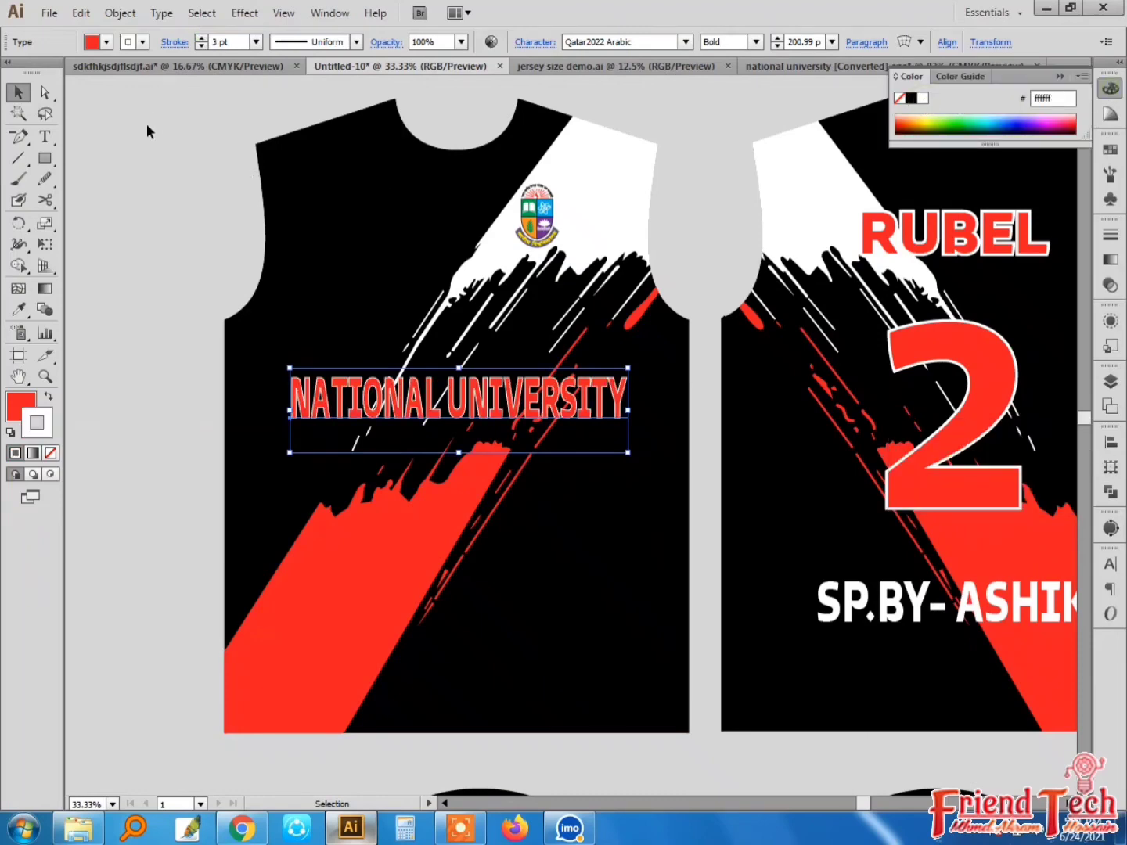
click(201, 38)
click(201, 38)
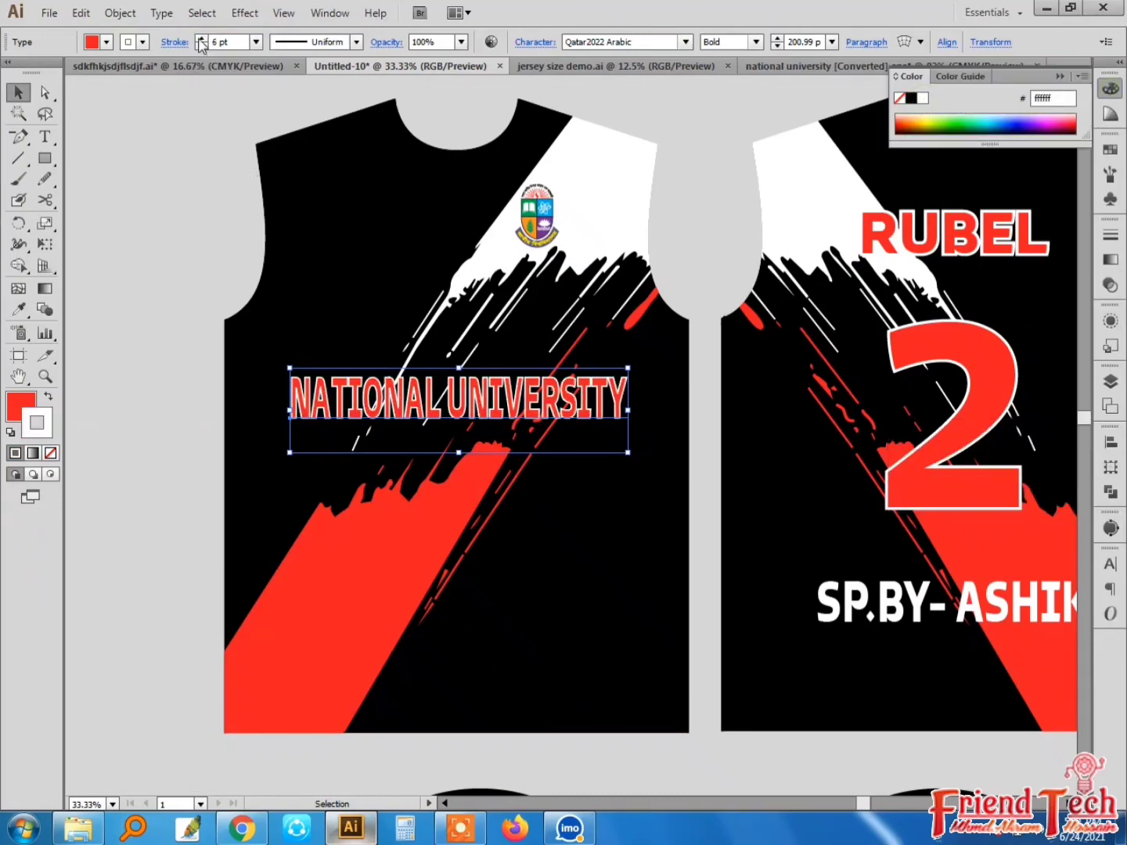
click(202, 38)
click(202, 37)
click(201, 37)
click(201, 37)
key(ctrl+shift+b)
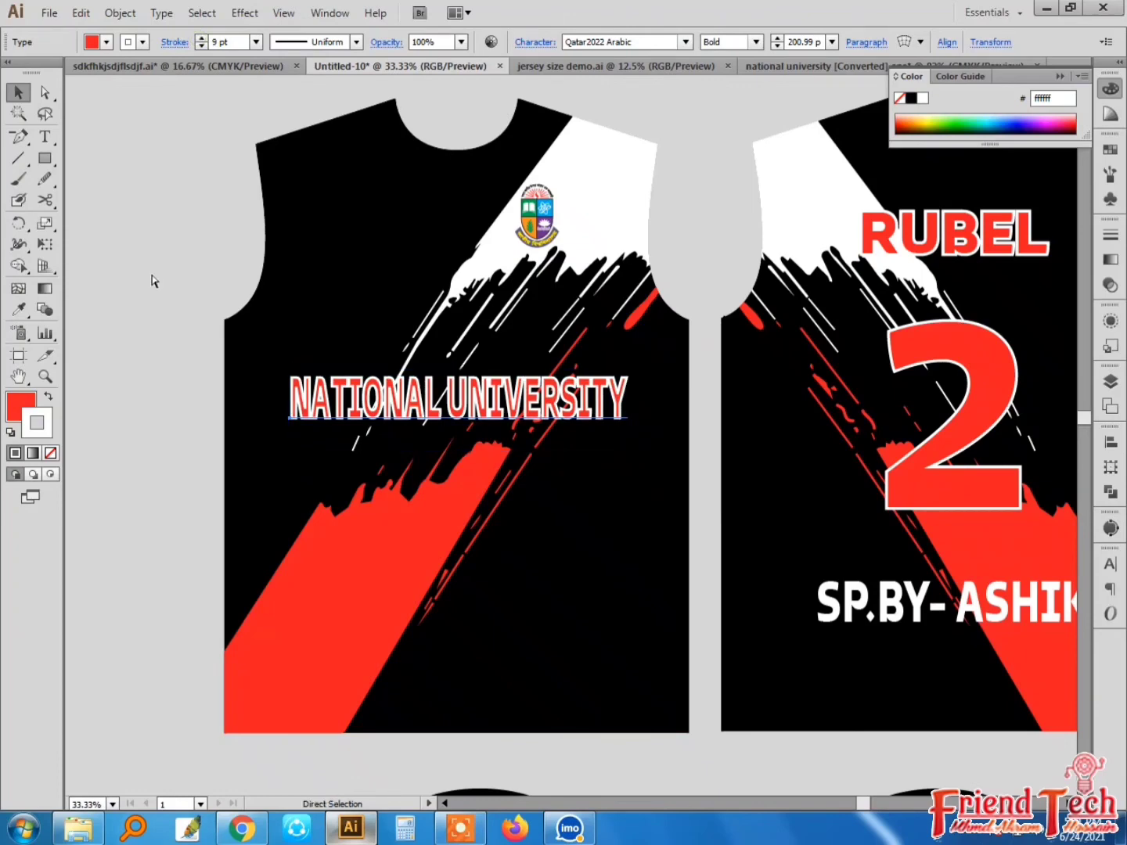
click(152, 278)
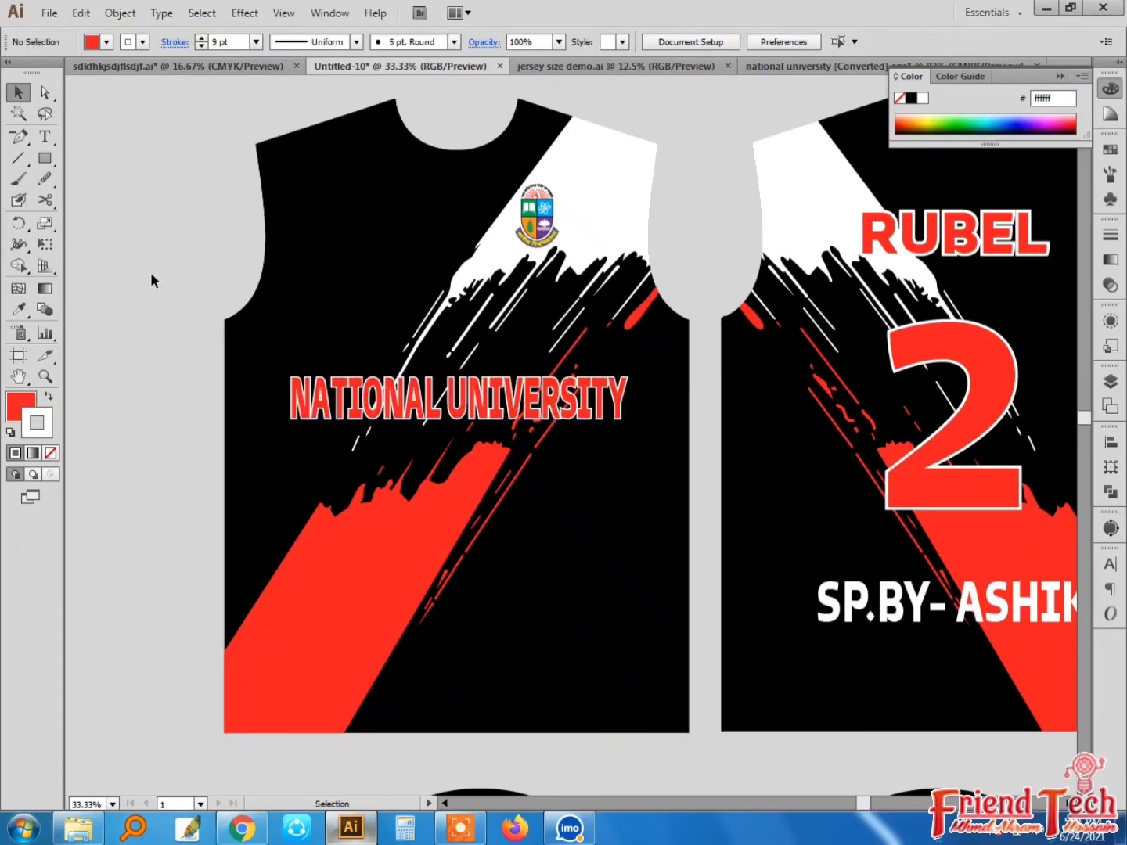
Open the logo file akash.ai from the COMON folder
key(ctrl+minus)
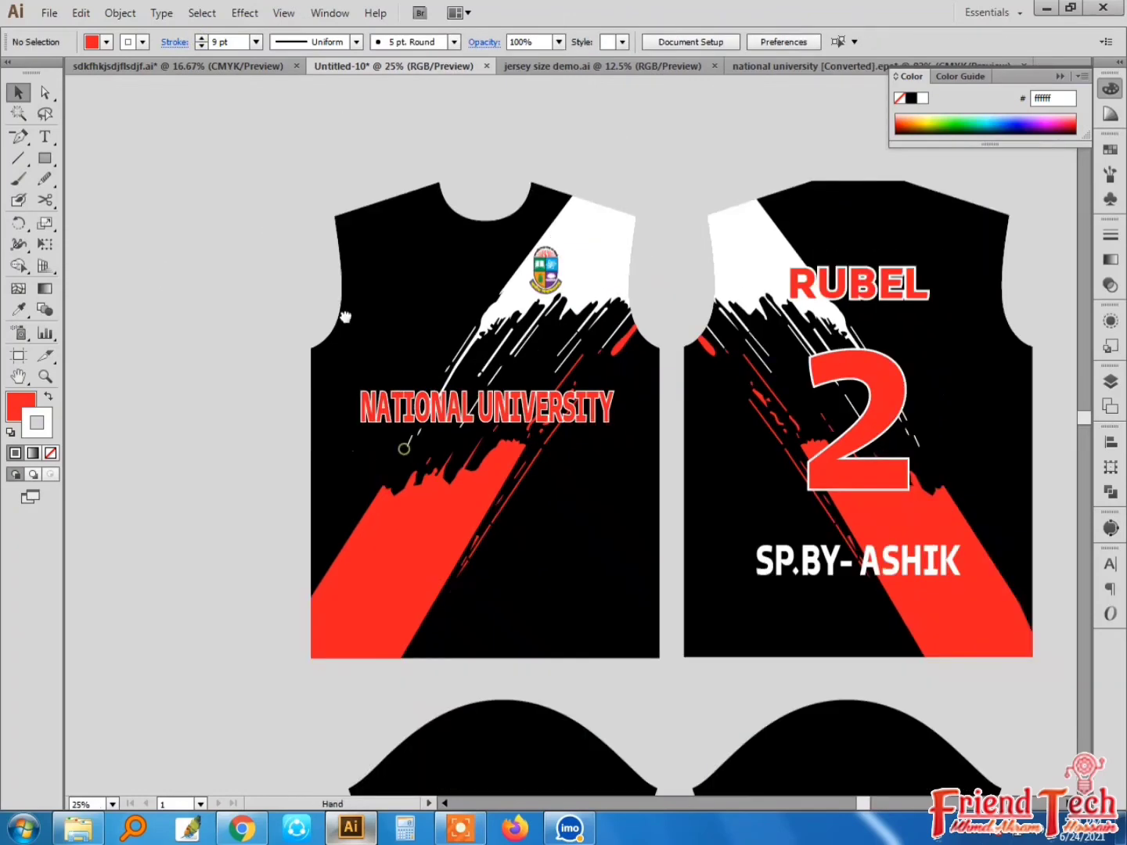
drag(403, 448, 332, 269)
drag(543, 480, 526, 612)
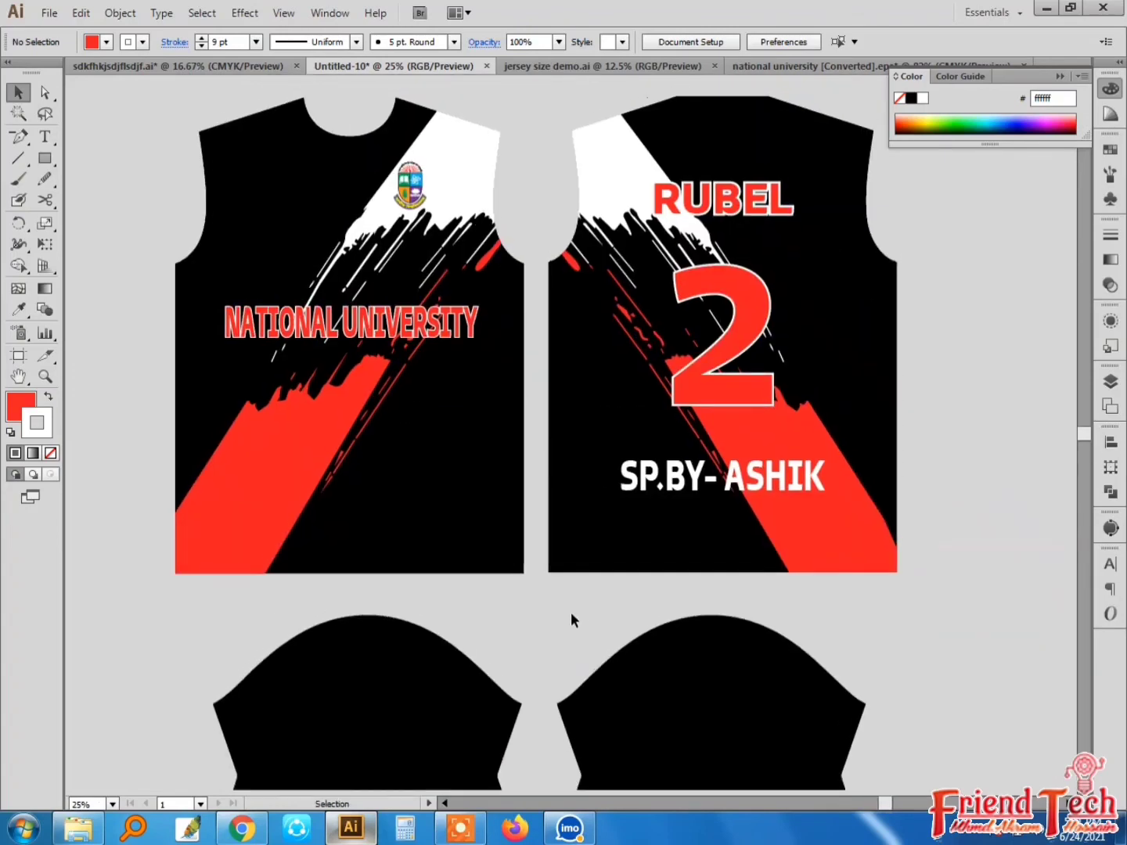
key(a)
key(ctrl+o)
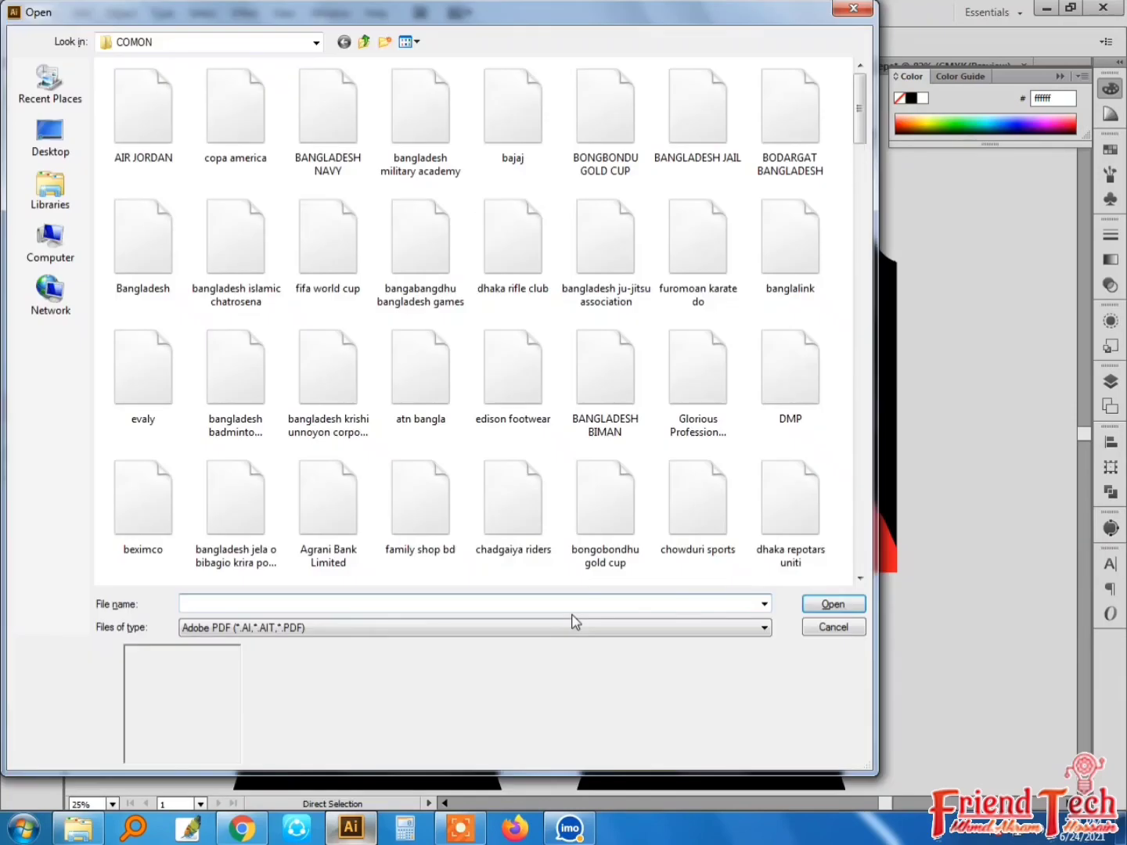
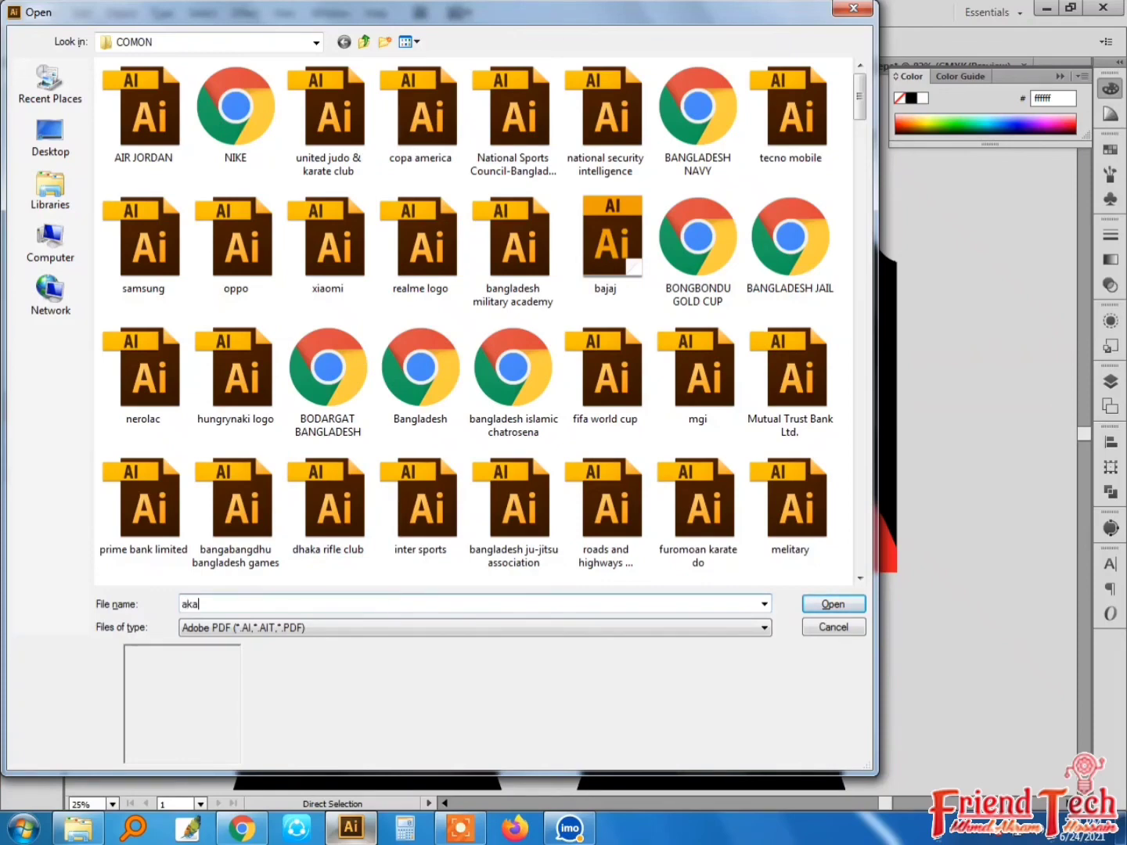
text(h)
key(Down)
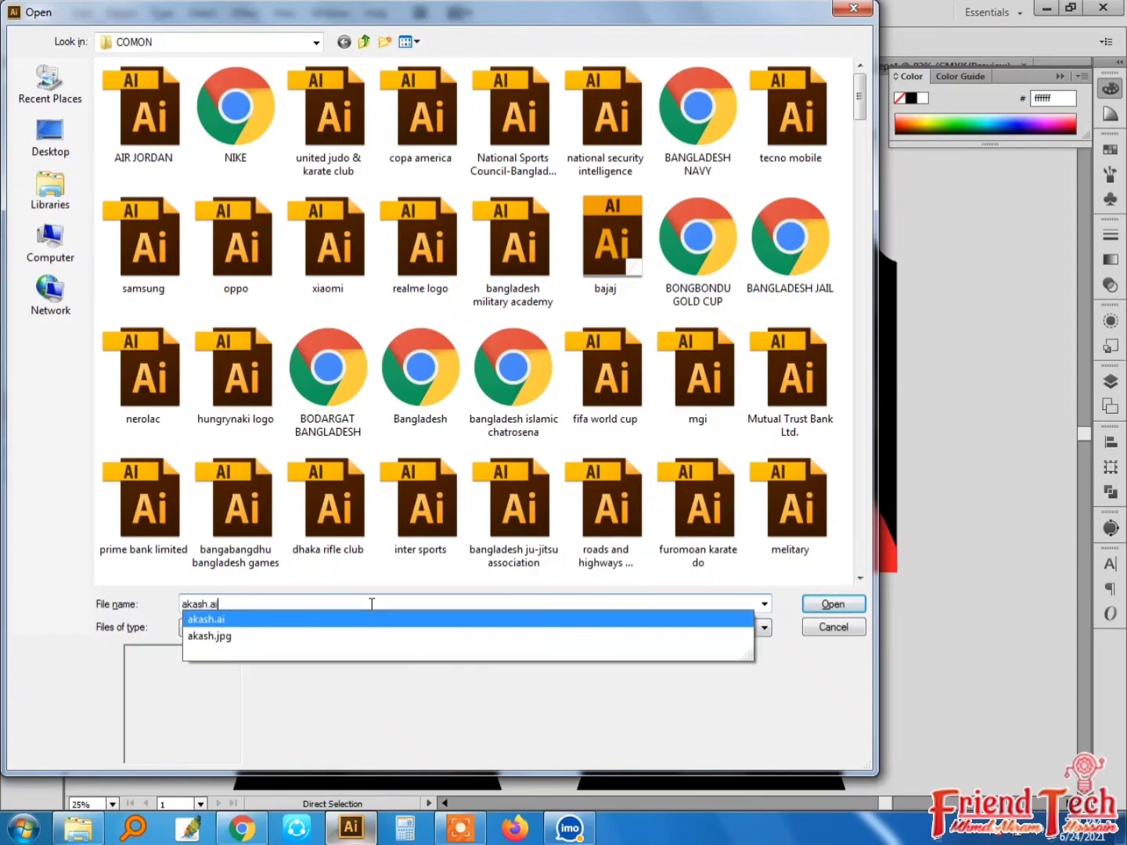
key(Return)
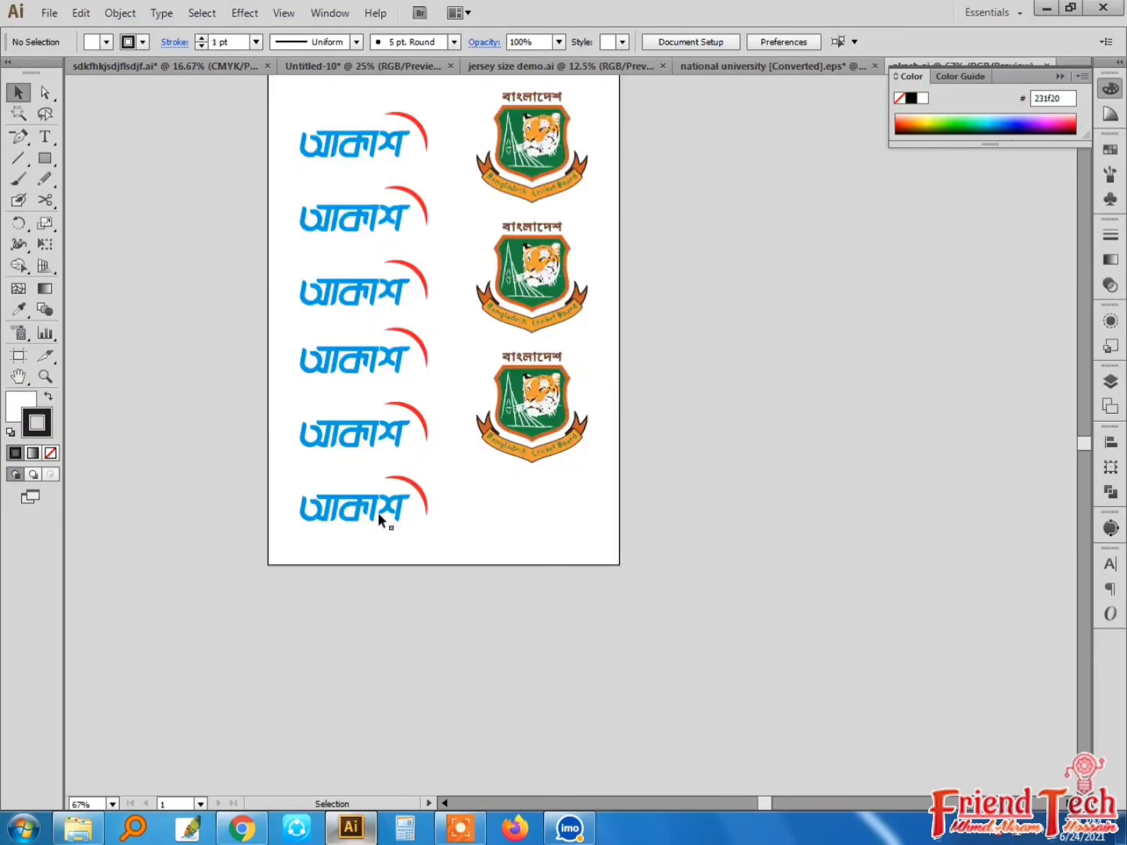
Copy the lowest blue Bengali logo with its red arc and paste it into Untitled-10 on the sleeve below the front piece
click(376, 511)
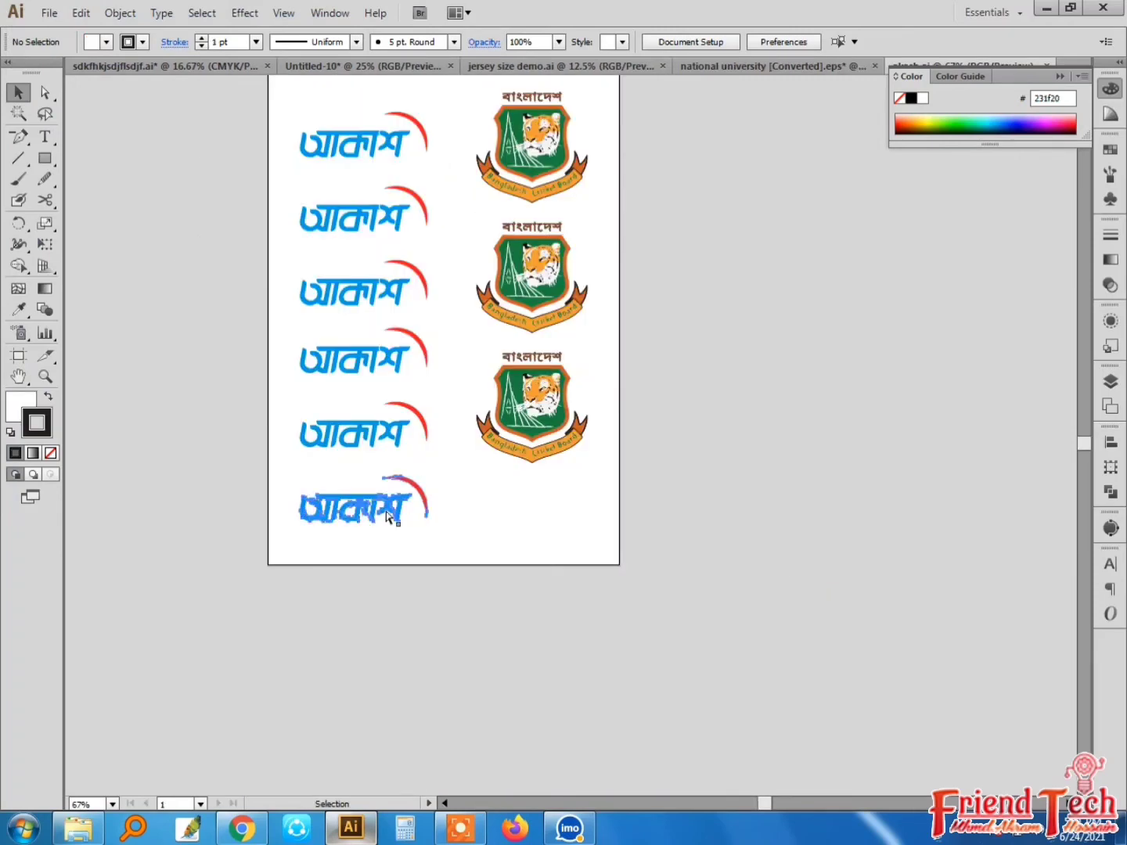
key(ctrl+c)
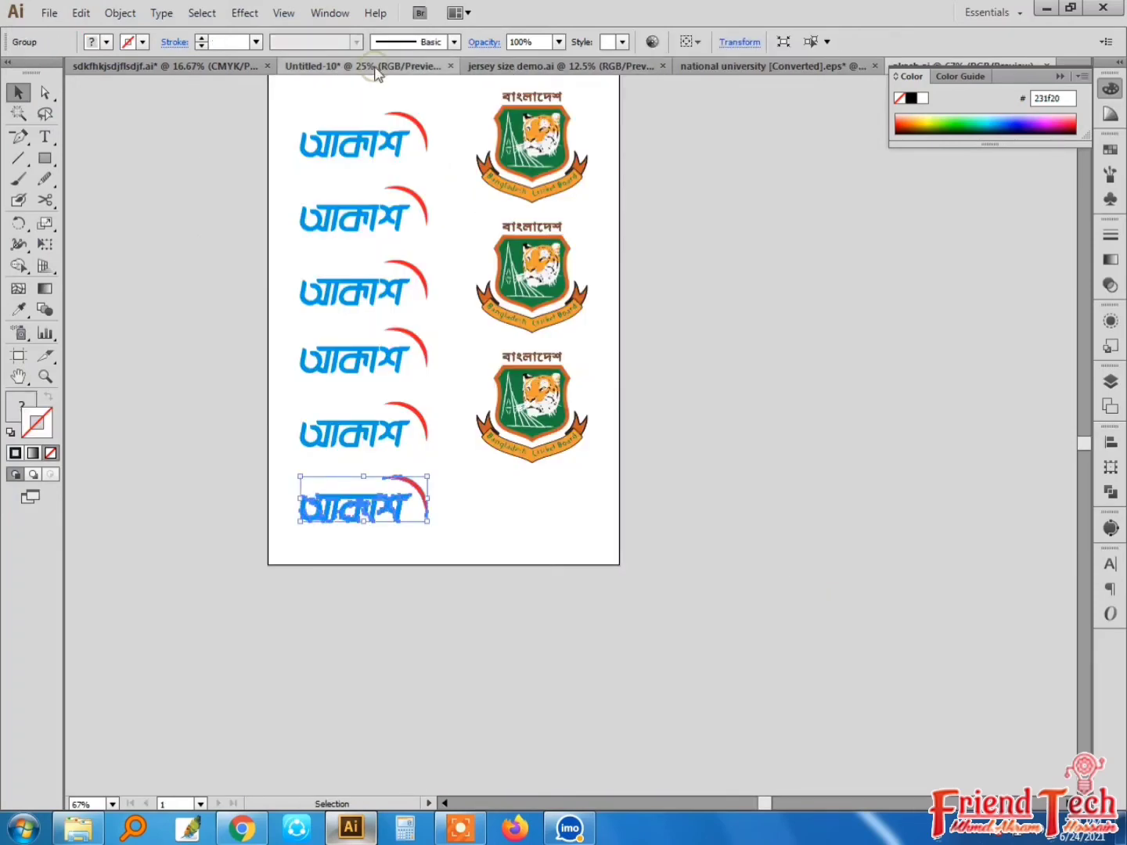
click(377, 69)
key(ctrl+v)
drag(569, 436, 372, 706)
click(534, 632)
drag(528, 630, 472, 483)
Show the sleeve logo's transform values and move it slightly lower, centred across the sleeve
key(z)
drag(261, 441, 639, 644)
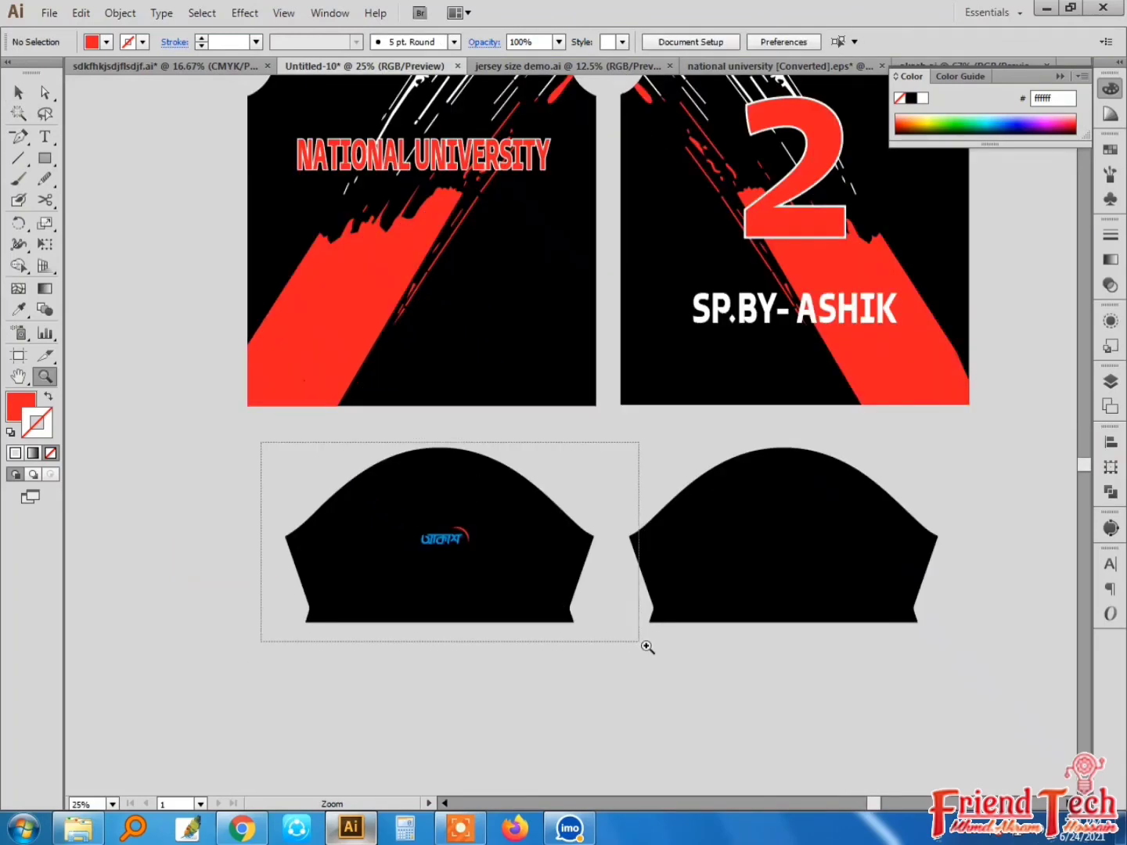
key(v)
click(540, 450)
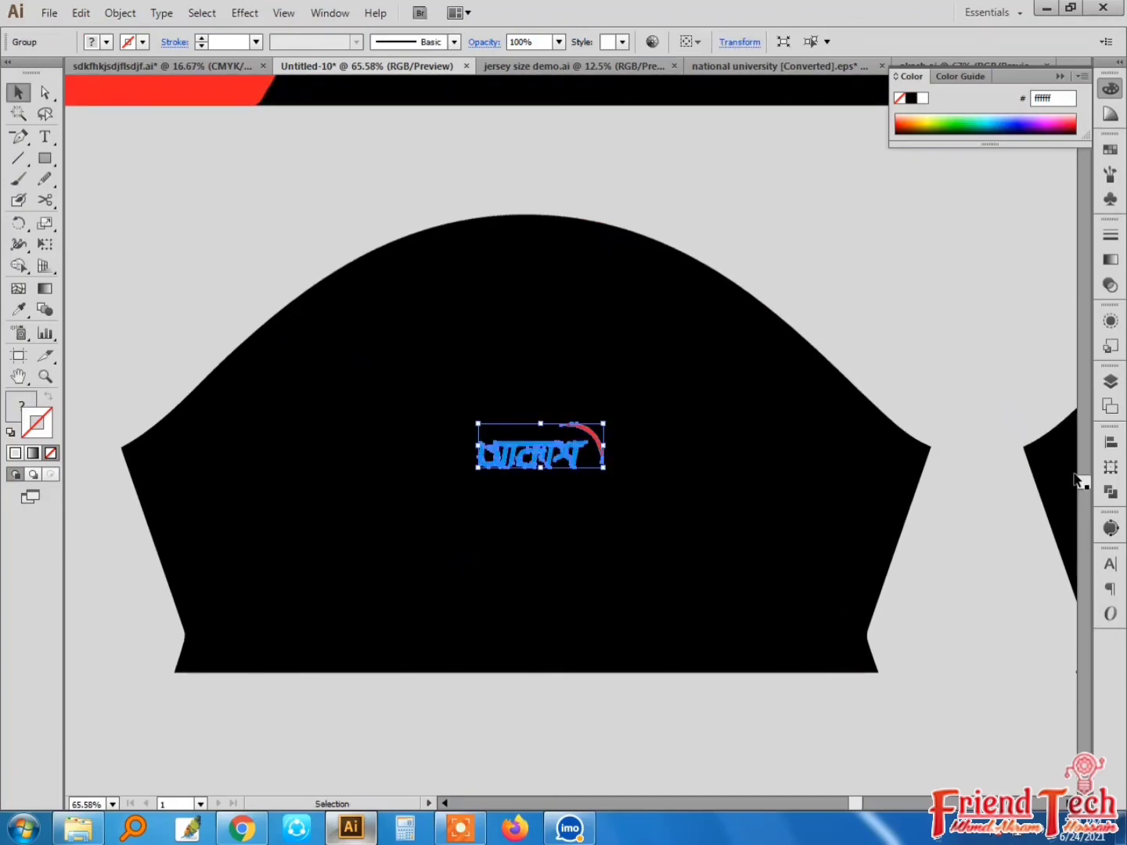
click(1110, 468)
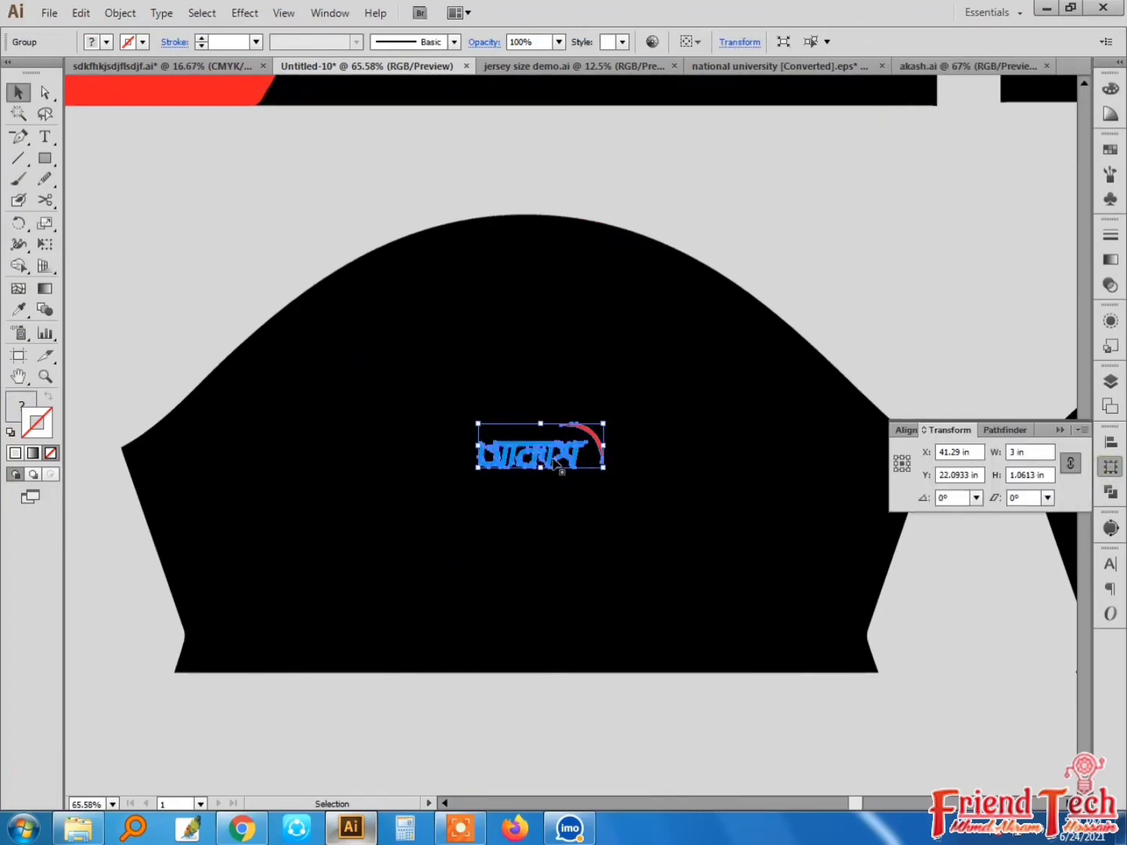
drag(553, 463, 532, 492)
click(817, 244)
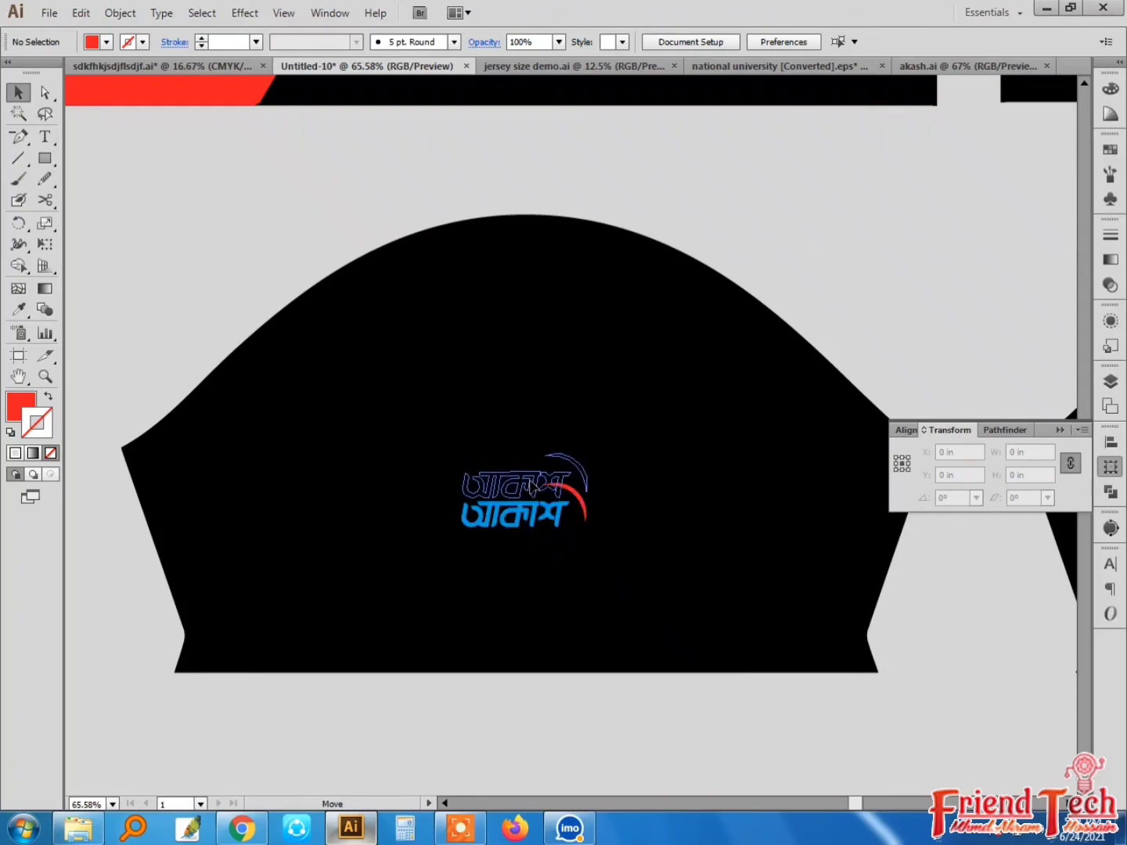
click(845, 253)
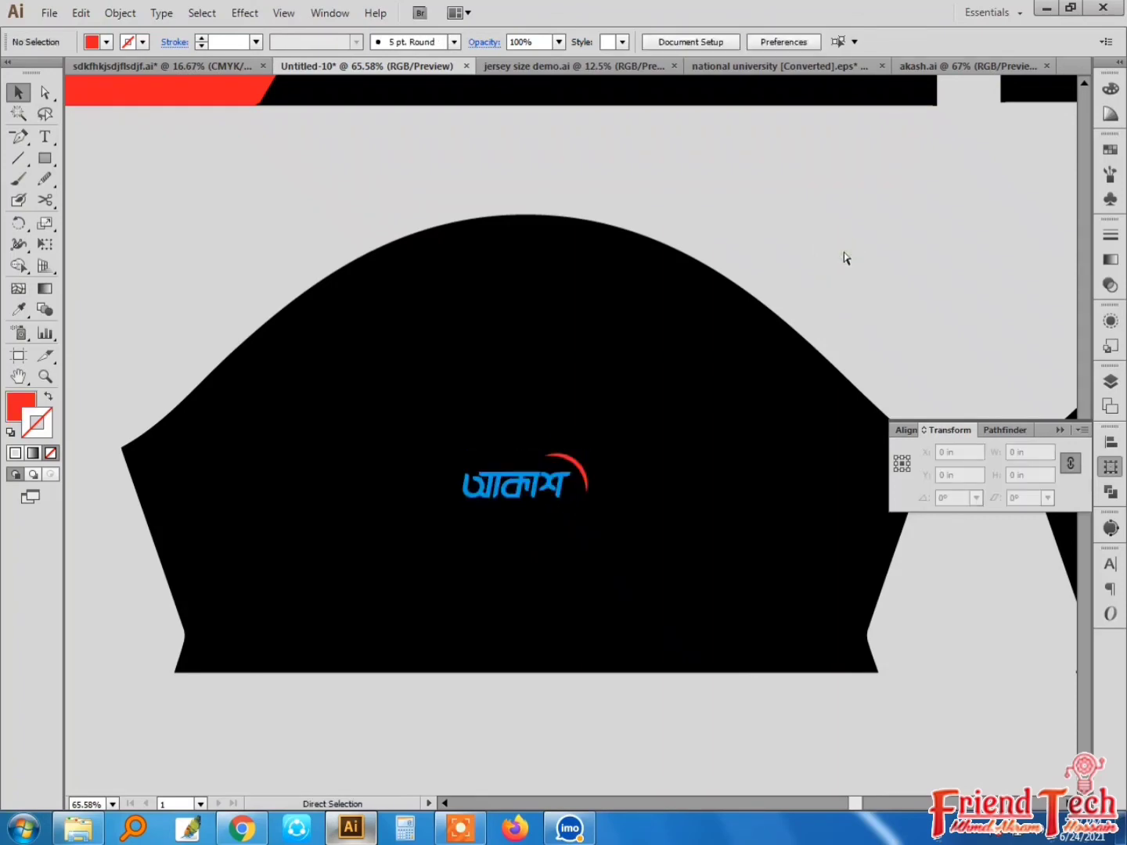
Review the complete jersey layout across the front, back and sleeve pieces
key(ctrl+minus)
key(ctrl+minus)
key(ctrl+minus)
key(minus)
drag(749, 357, 558, 422)
key(v)
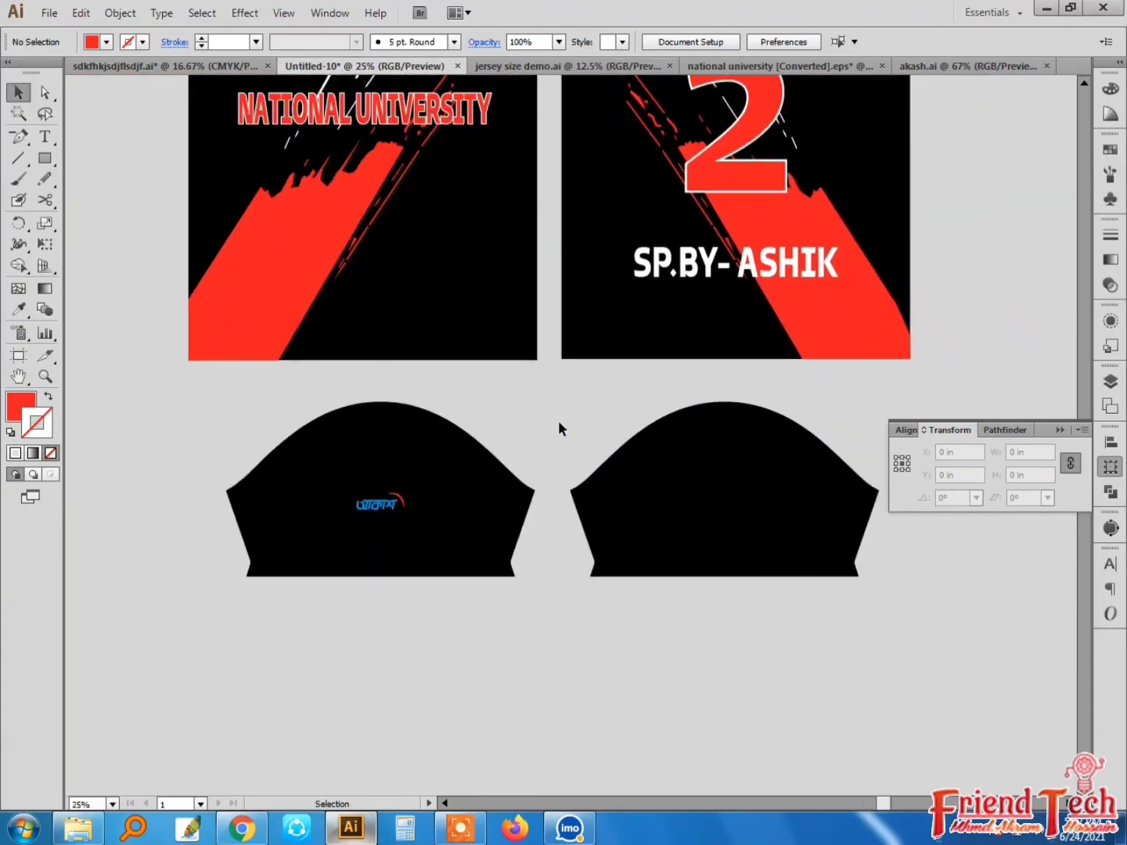
key(ctrl)
key(ctrl+minus)
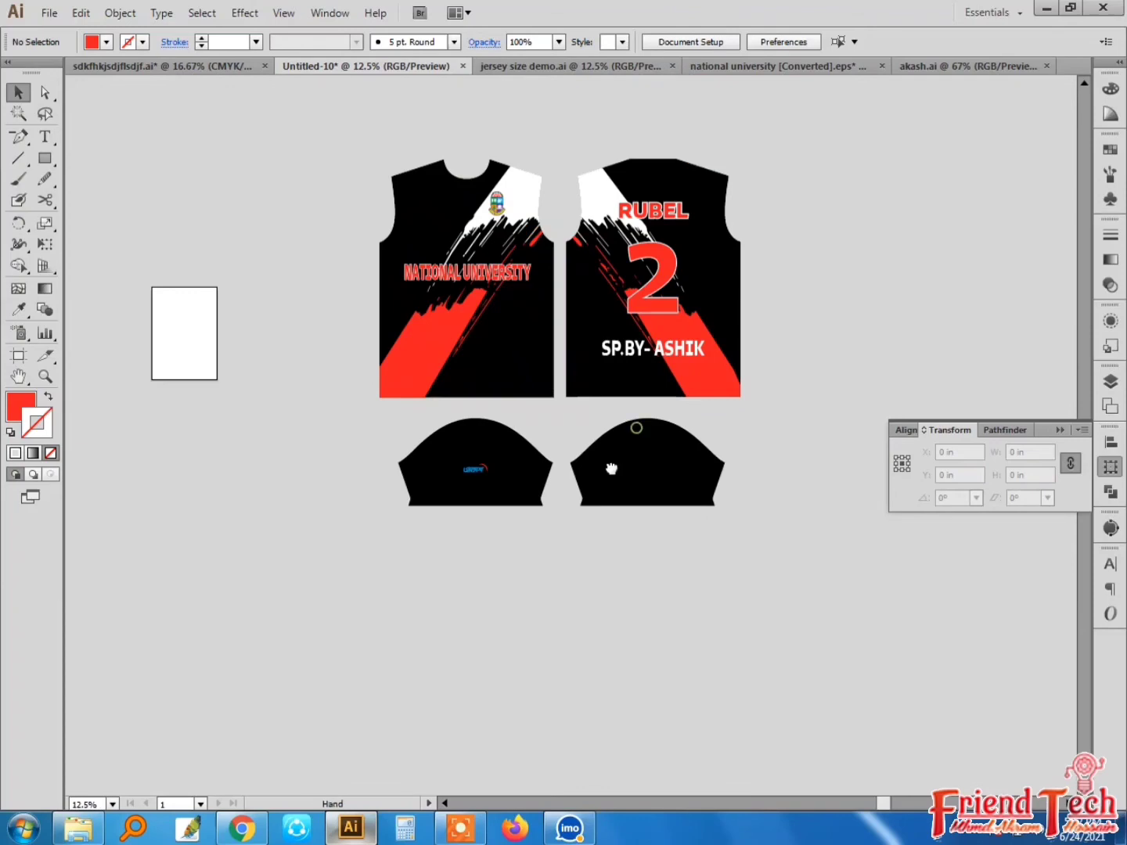
key(ctrl+space)
drag(321, 174, 763, 523)
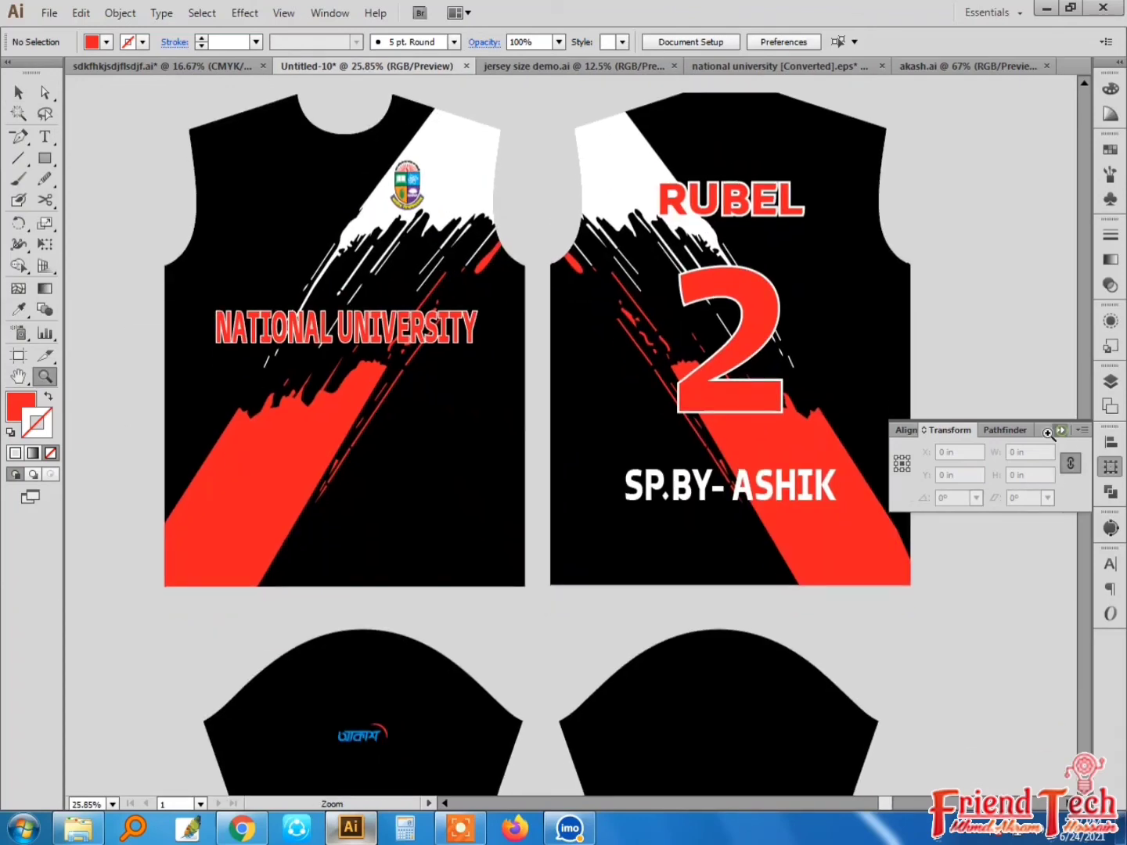
click(1049, 432)
alt+click(981, 451)
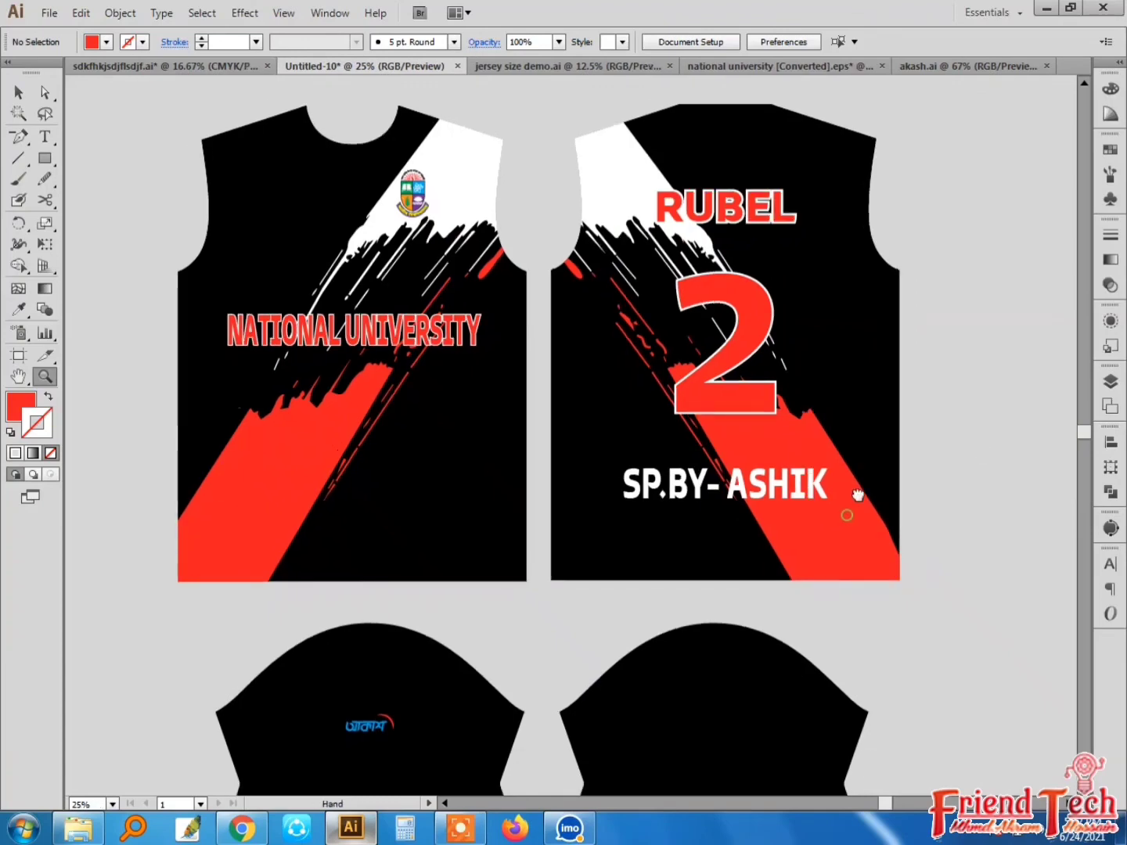